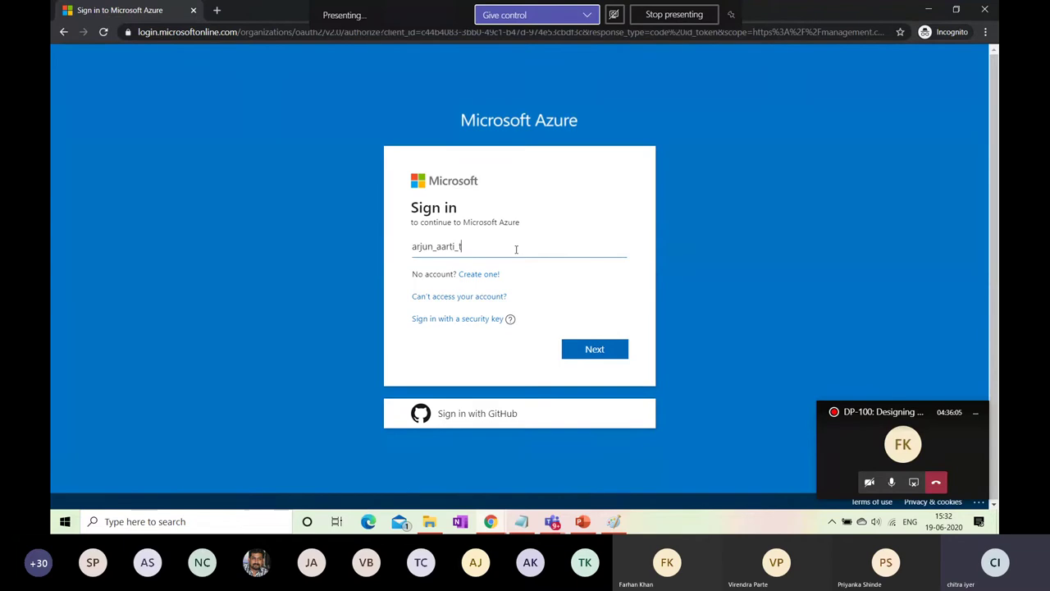
Step: Sign in to Microsoft Azure with the account's e-mail address and password
type("outlook.com")
key("Return")
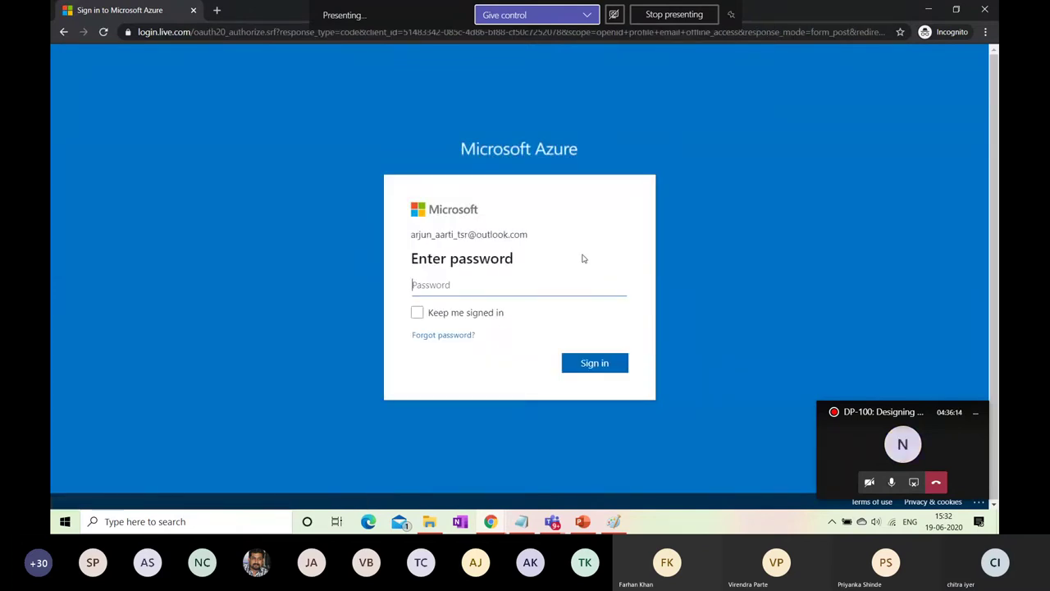
type("****")
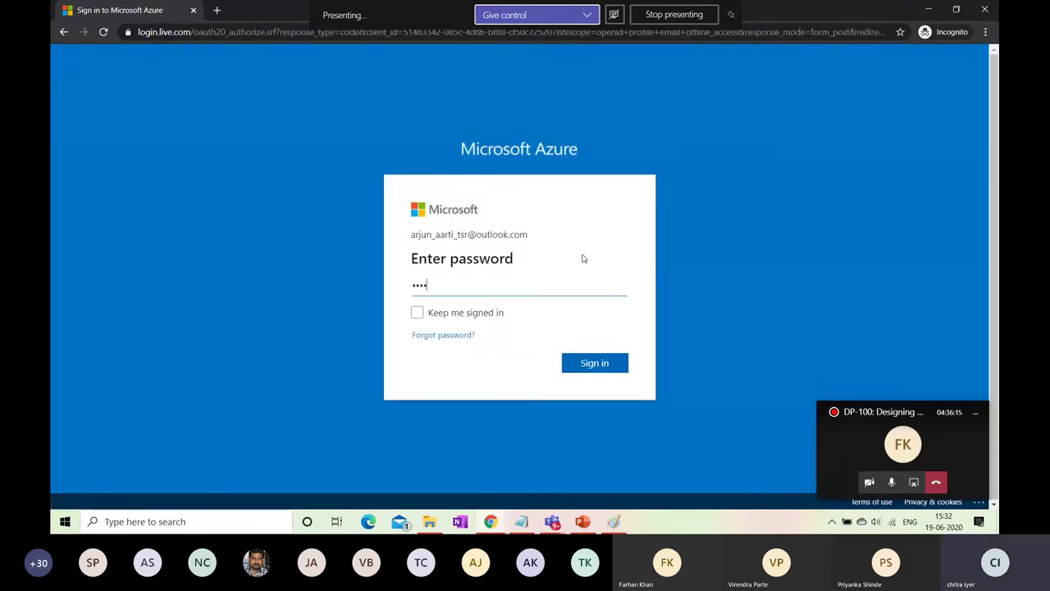
type("********")
key("Return")
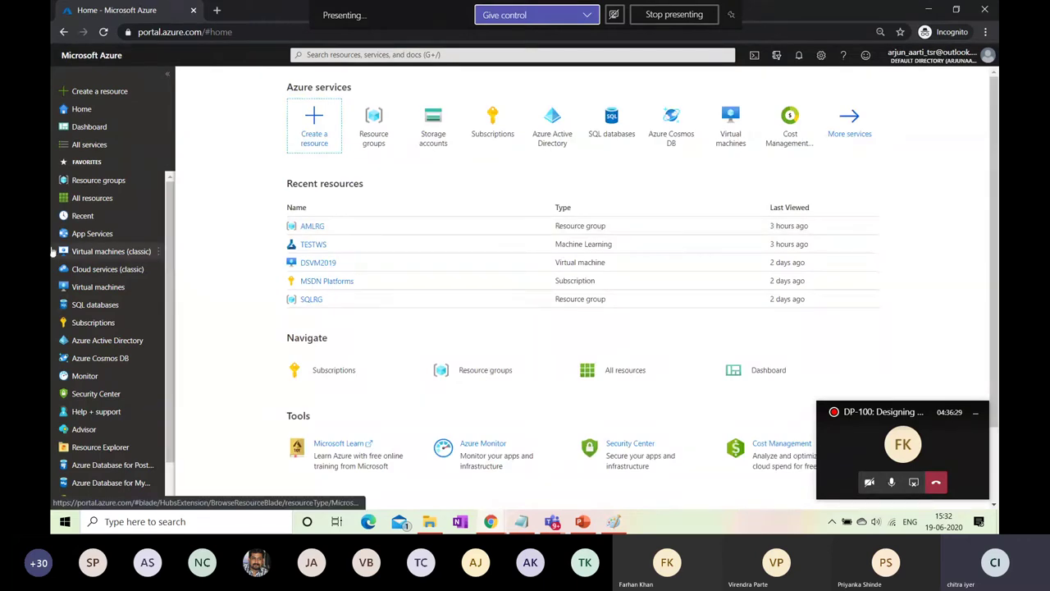
Step: Start creating a Machine Learning workspace from the marketplace's AI + Machine Learning category
left_click(123, 93)
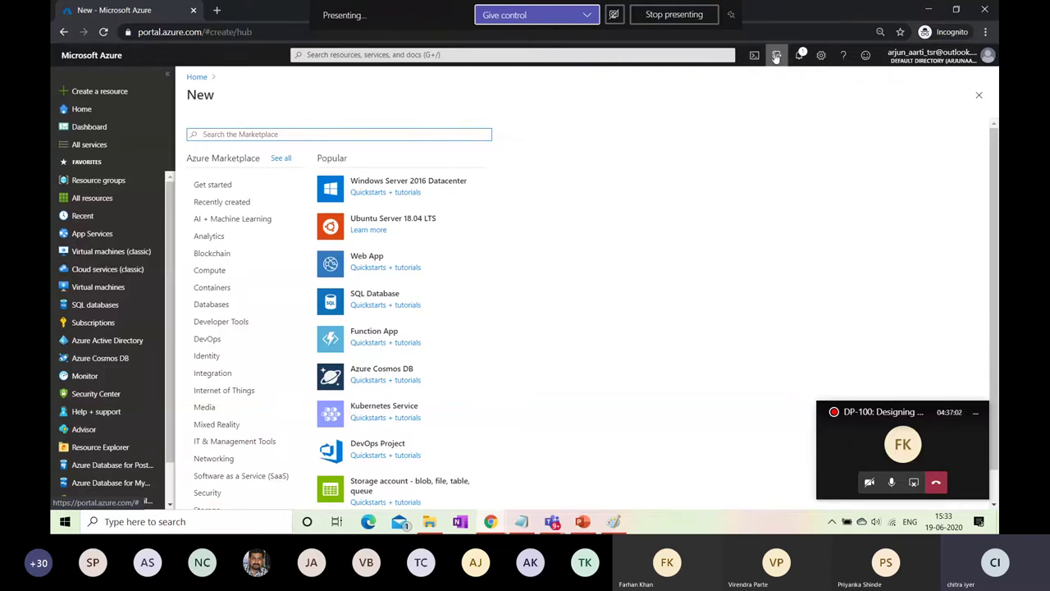
left_click(821, 58)
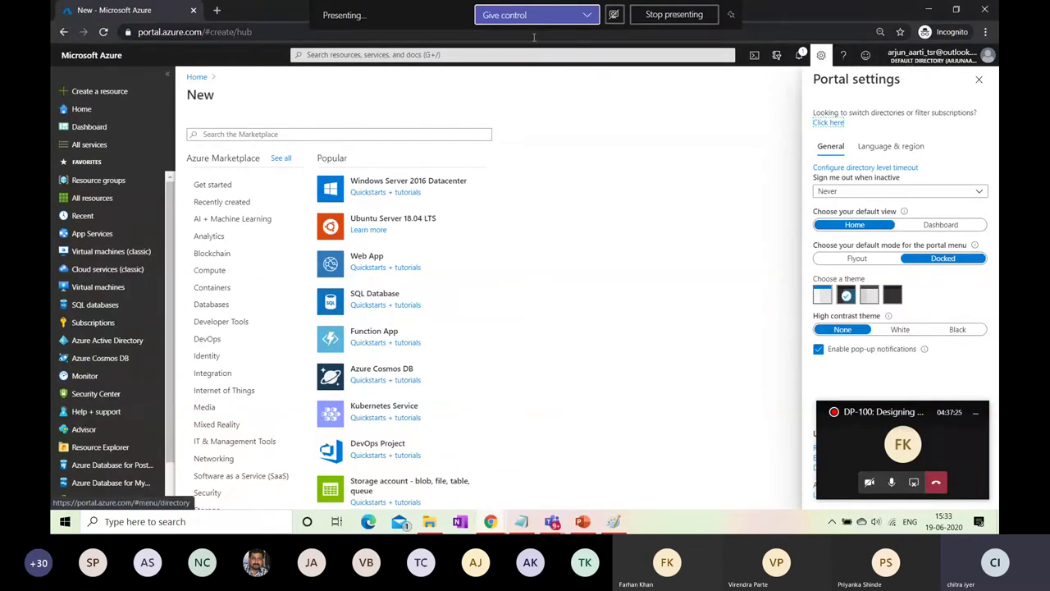
left_click(105, 90)
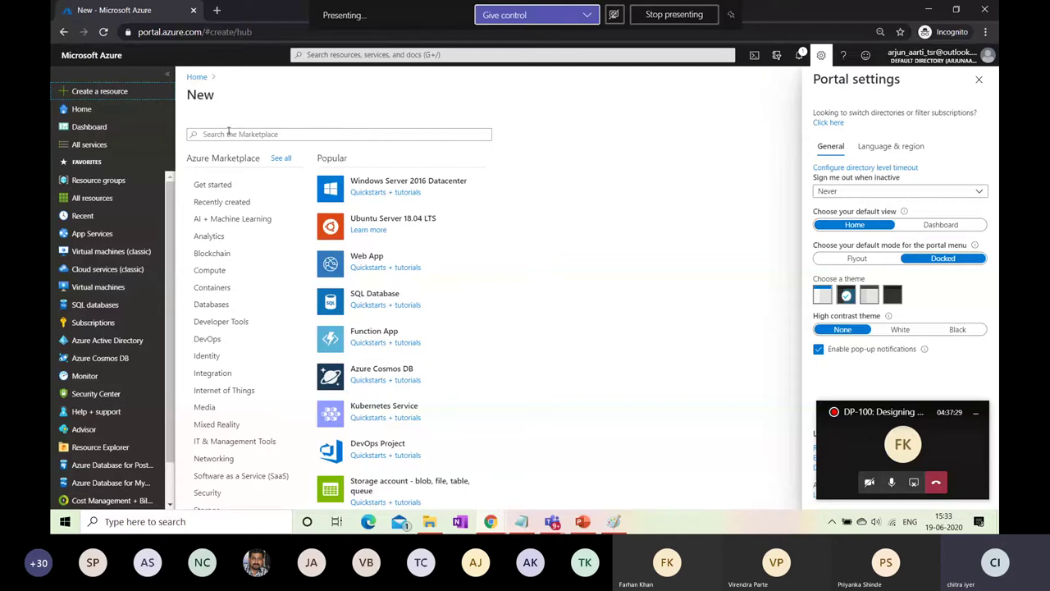
left_click(246, 219)
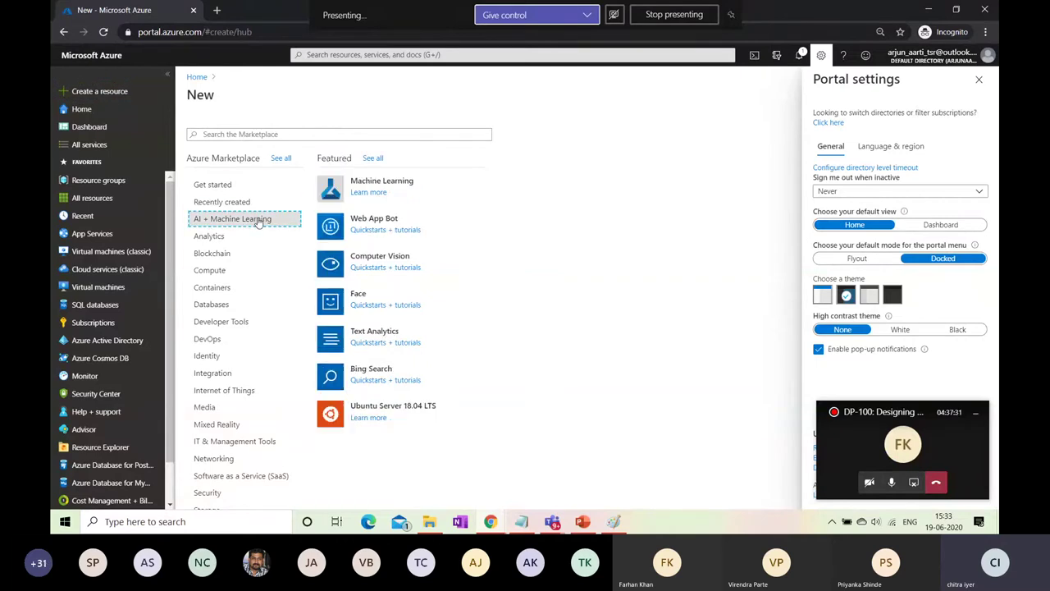
left_click(404, 184)
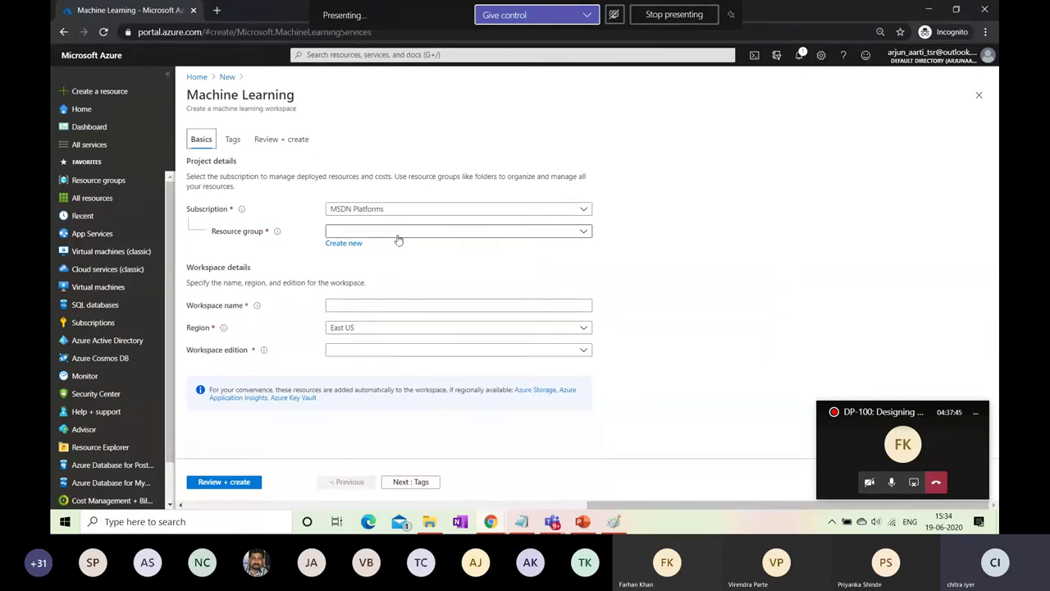
Step: Create a new resource group named AMLRG for the machine learning workspace
left_click(359, 245)
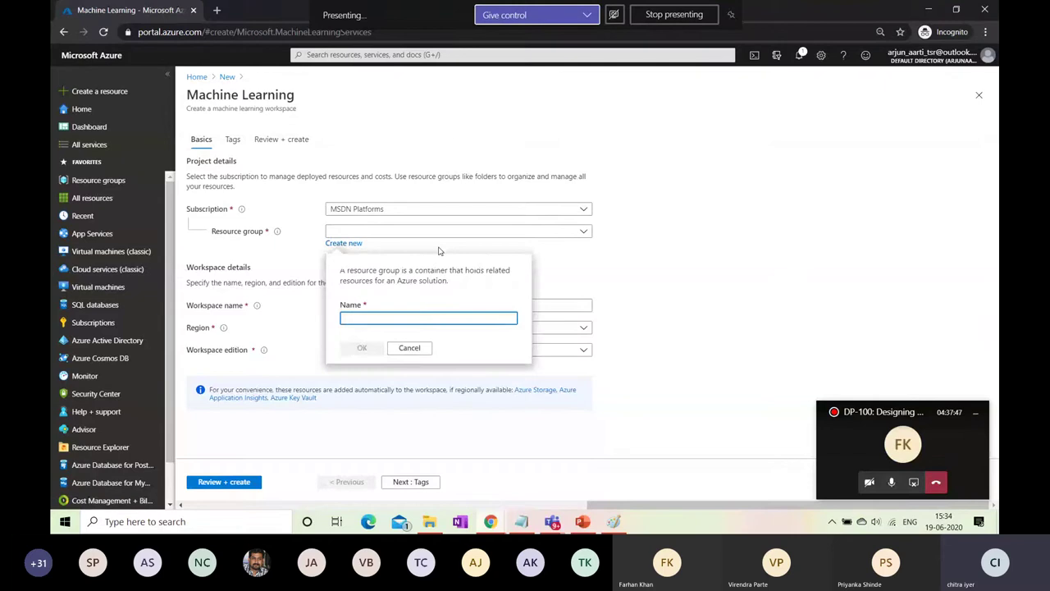
type("A")
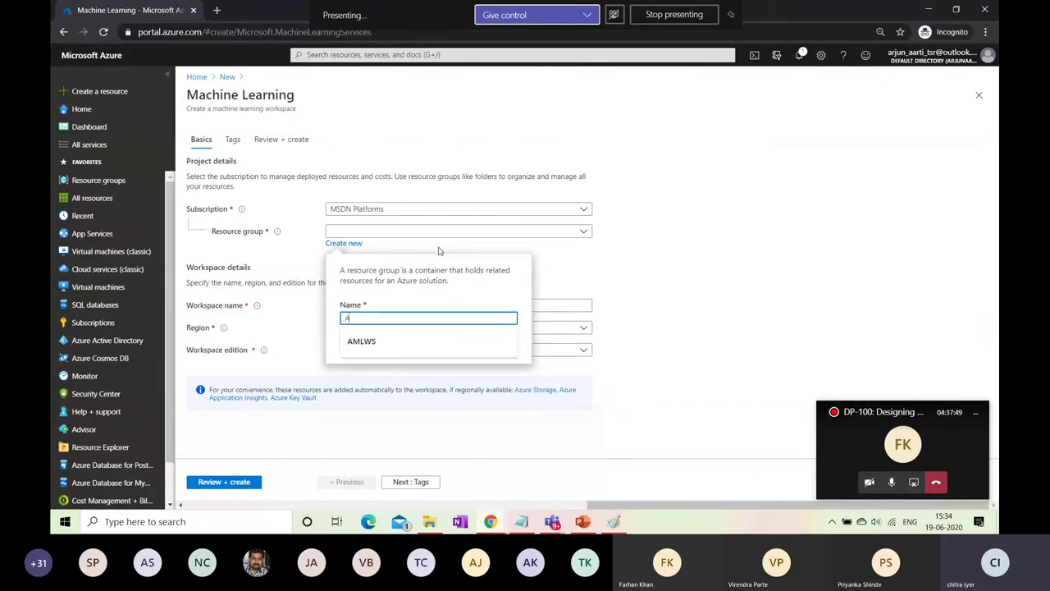
type("MLRG")
left_click(369, 348)
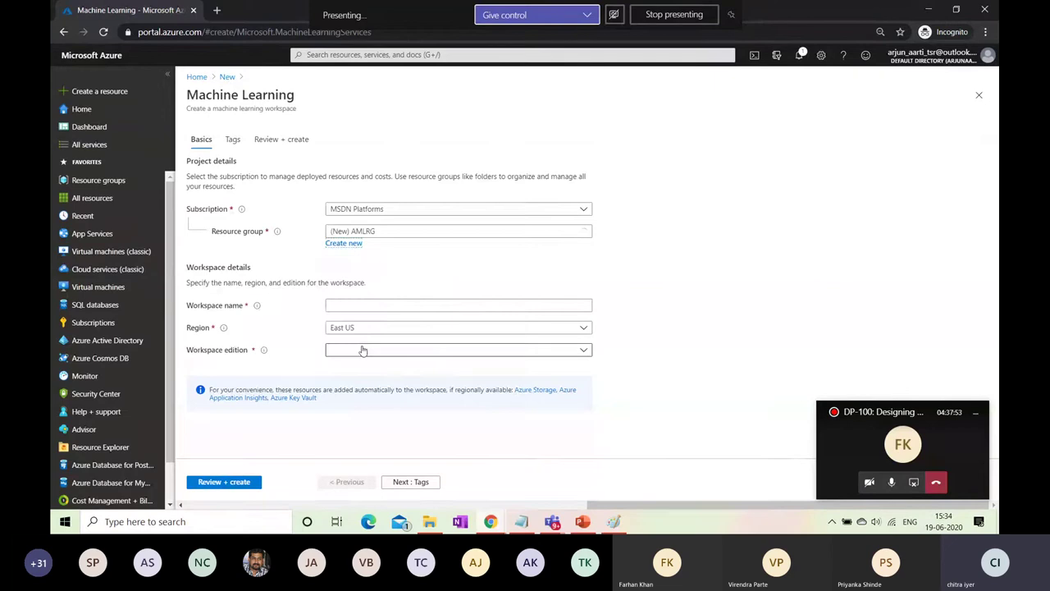
Step: Name the workspace TSRWS, set its region to East US 2 and its edition to Enterprise, and create it
left_click(363, 308)
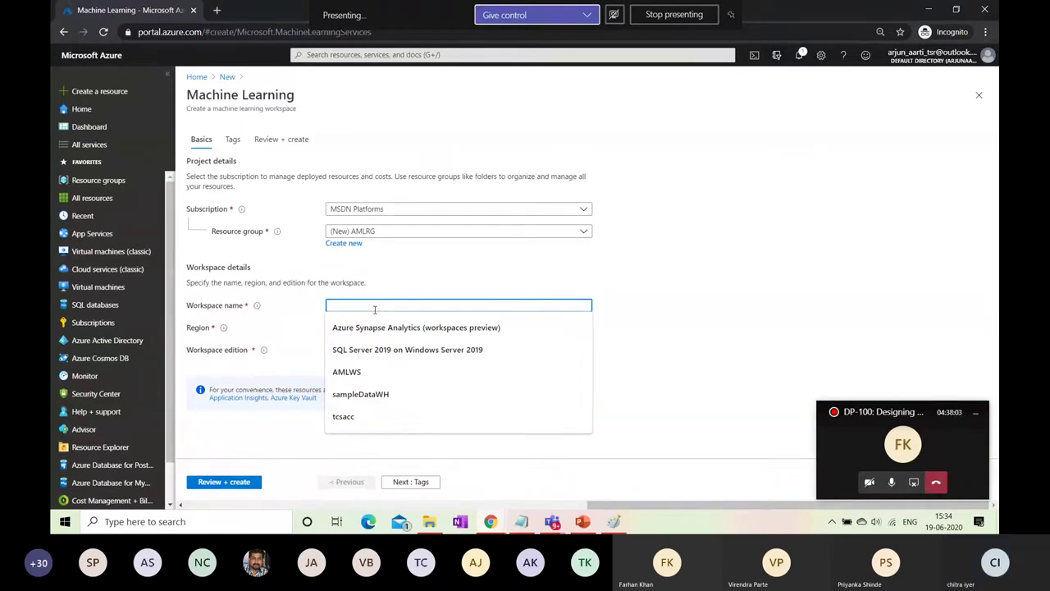
type("TSRWS")
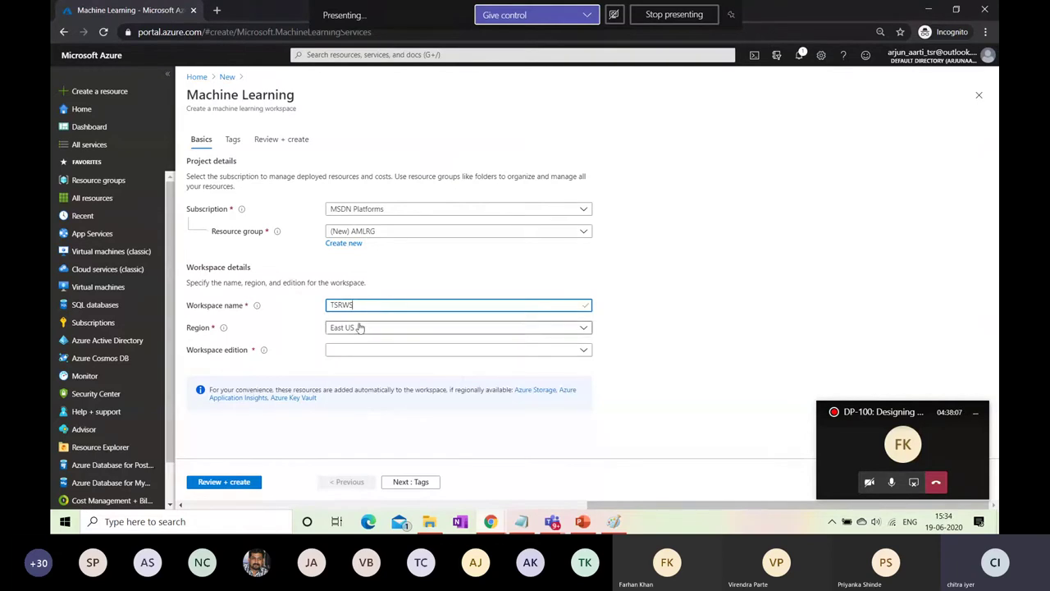
key("Tab")
left_click(357, 332)
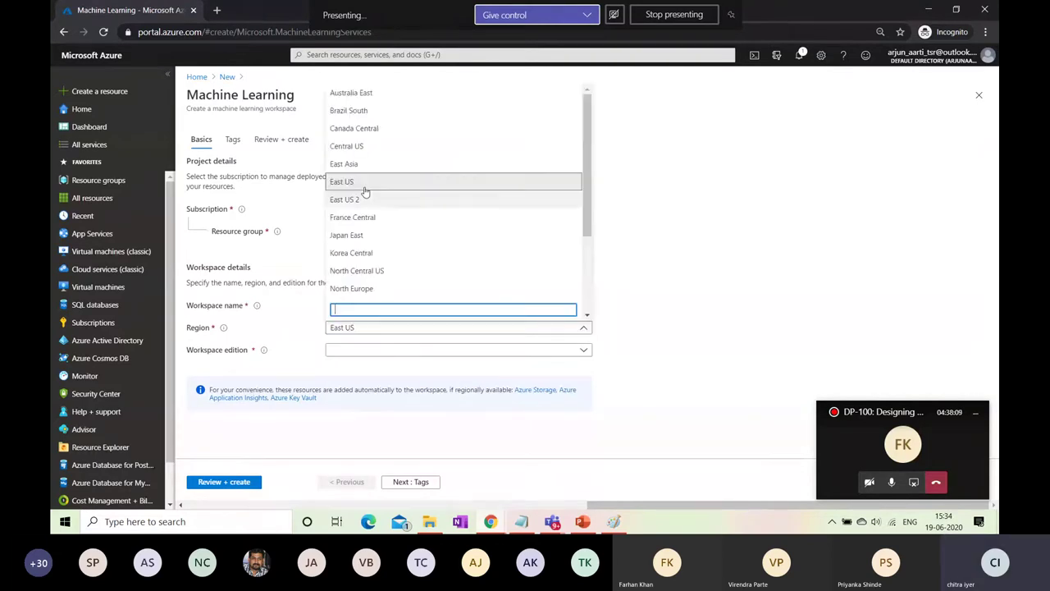
left_click(364, 200)
left_click(363, 348)
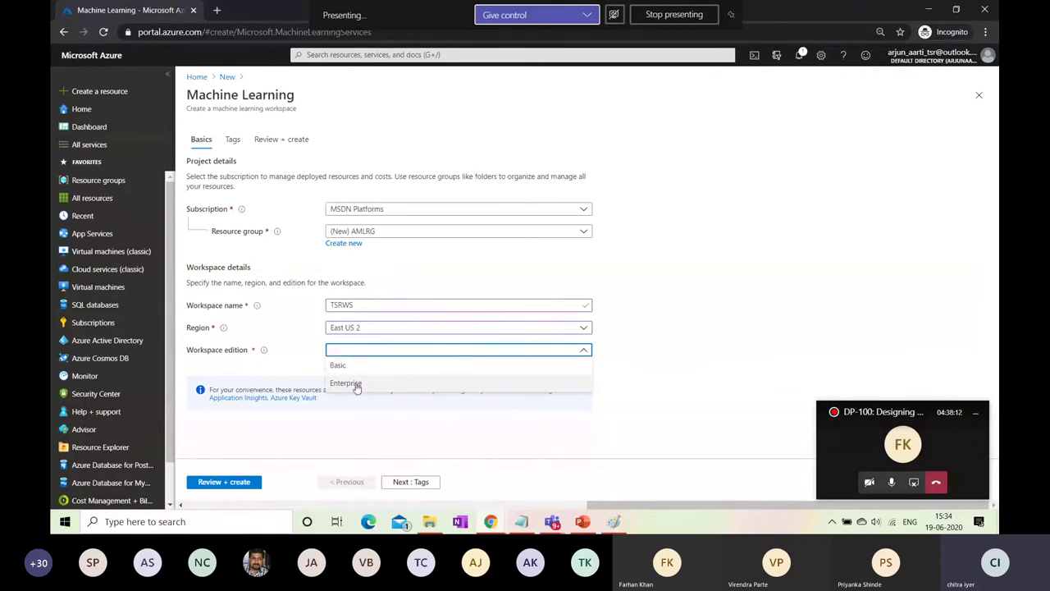
left_click(357, 387)
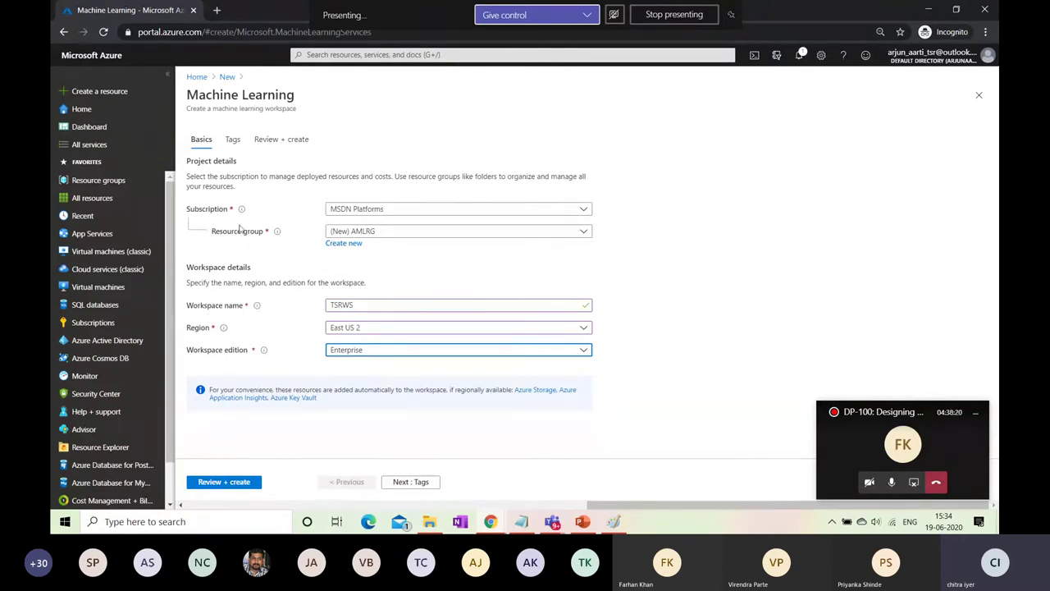
left_click(239, 484)
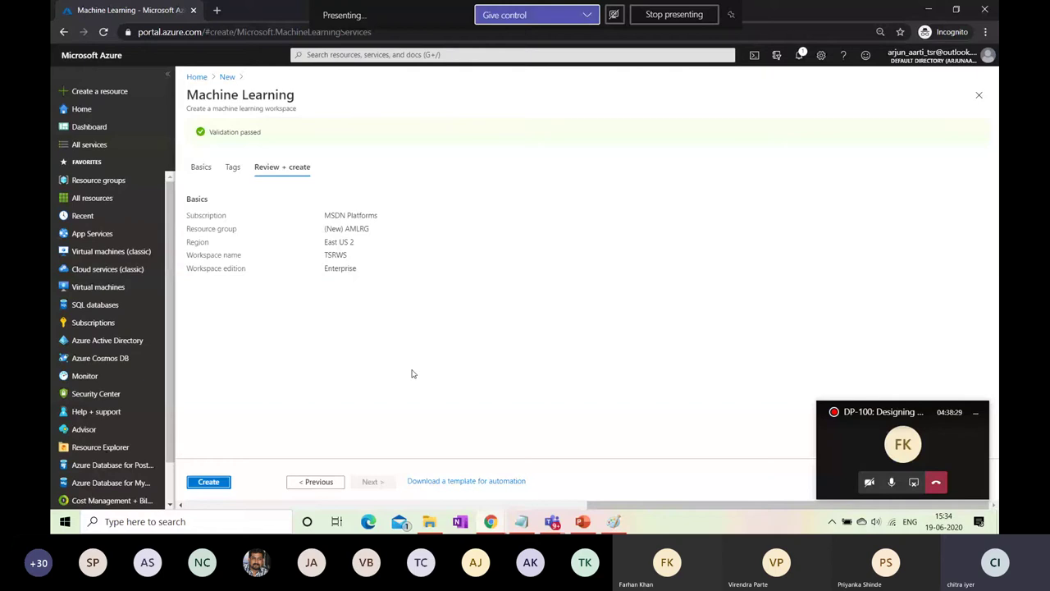
left_click(220, 484)
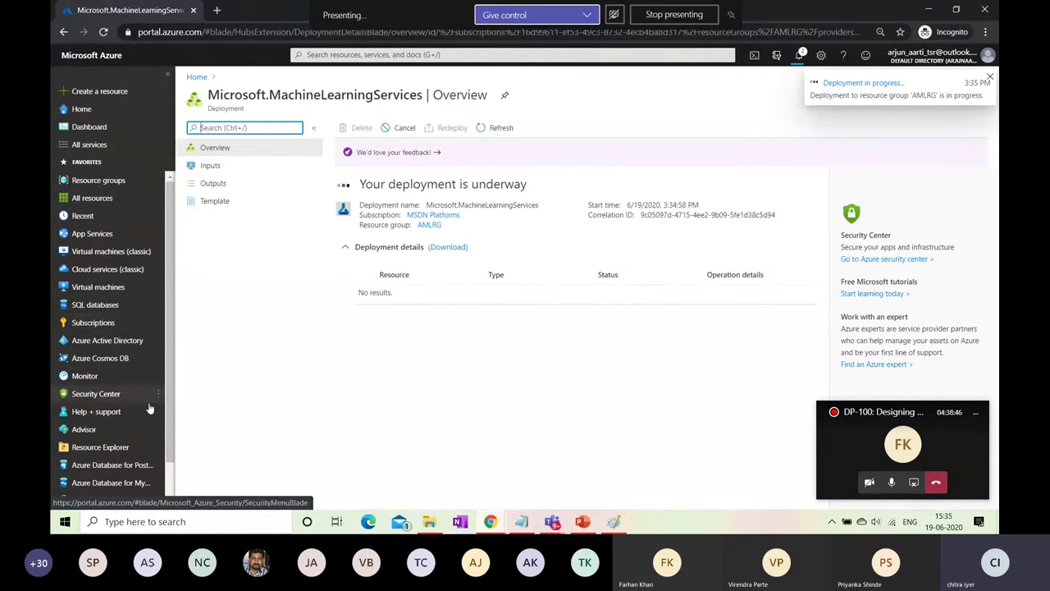
Step: Find "Storage account - blob, file, table, queue" in the marketplace and start creating one
scroll(105, 247, "down", 1)
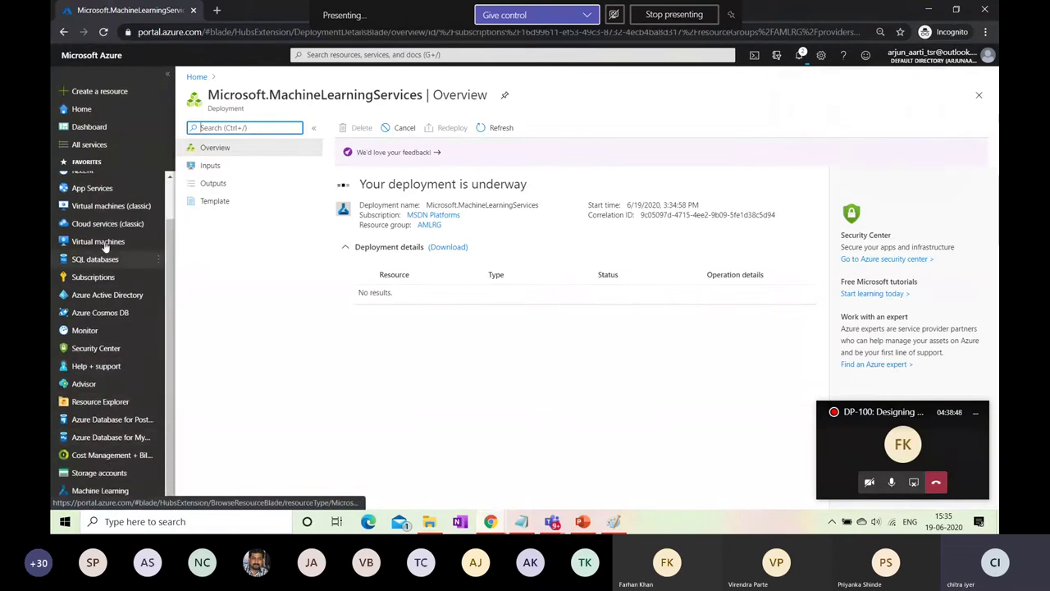
left_click(95, 91)
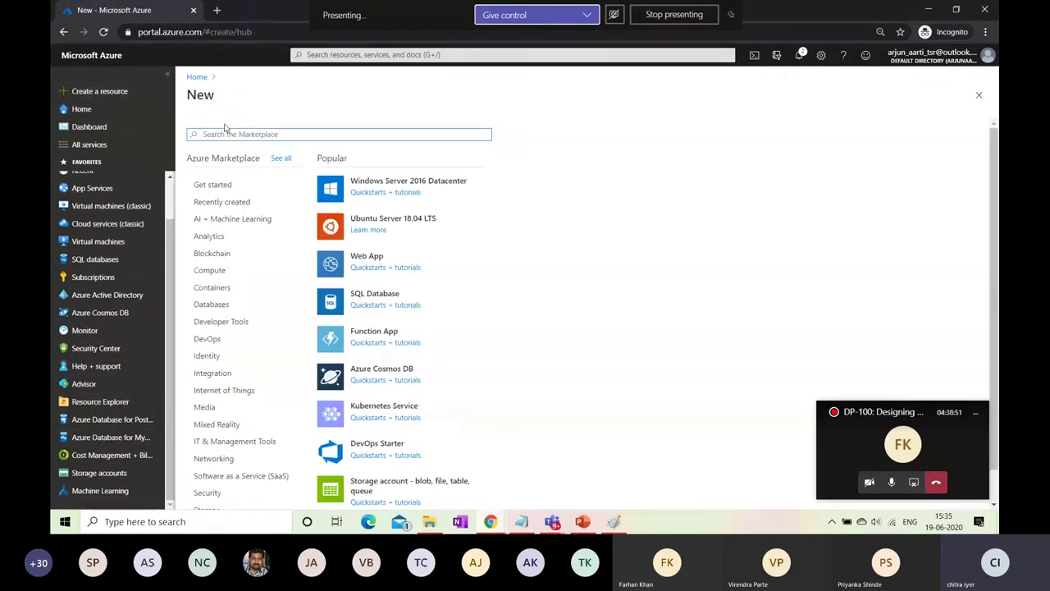
type("storage")
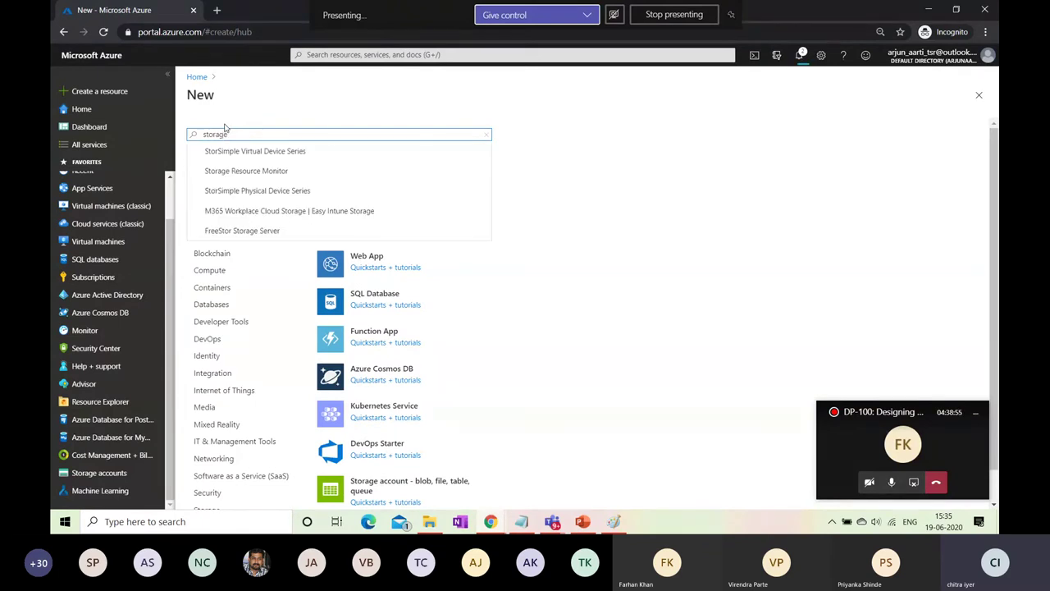
type(" accoun")
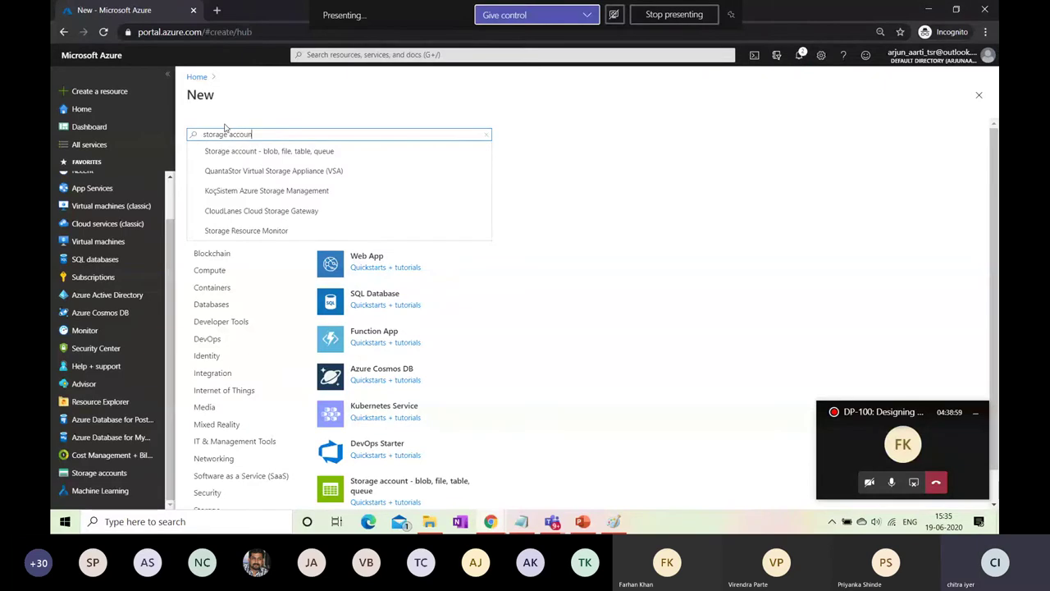
left_click(234, 151)
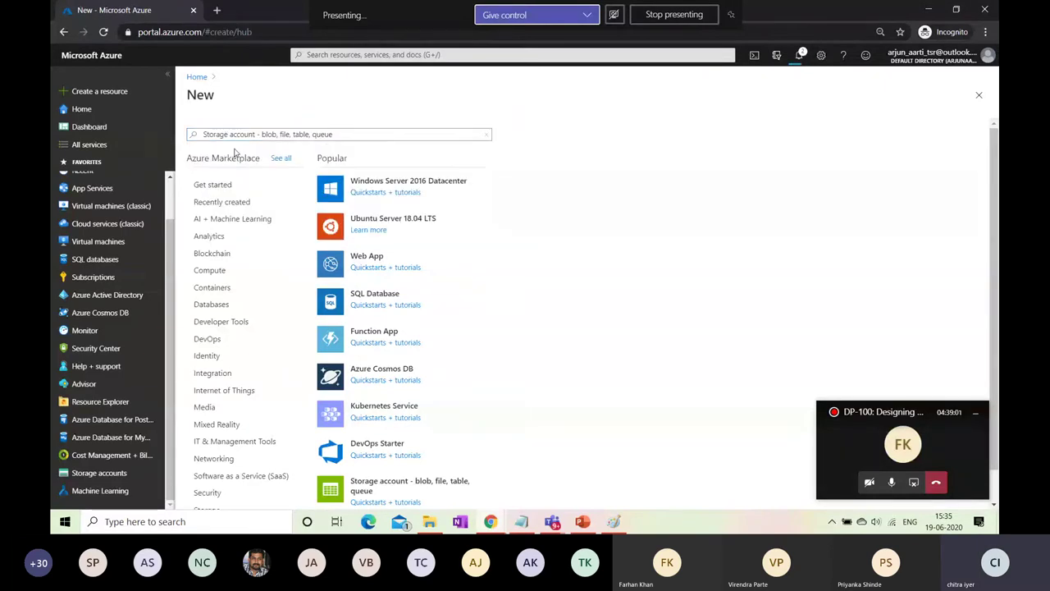
left_click(279, 196)
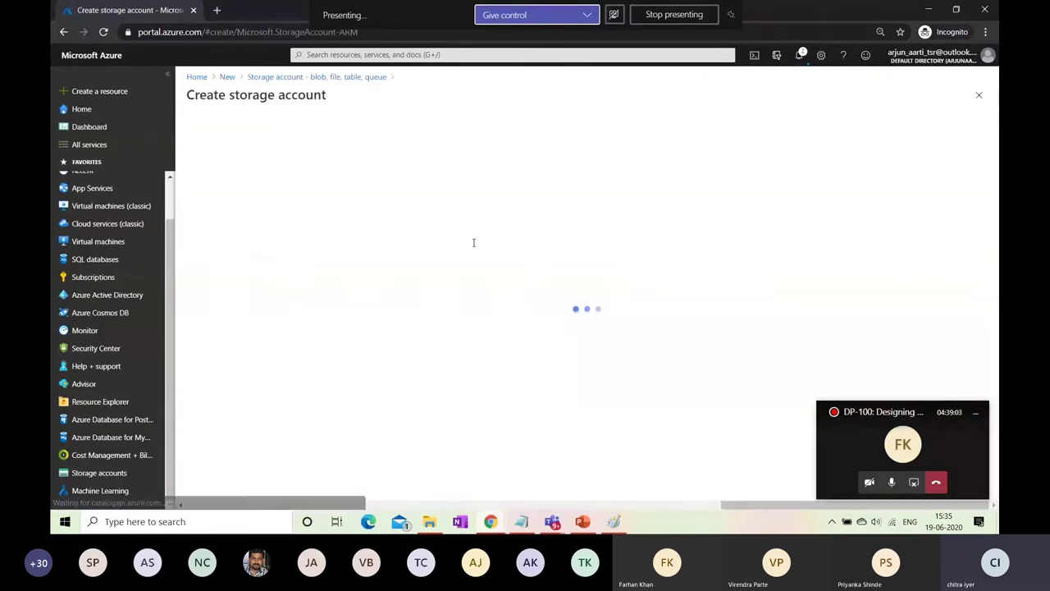
Step: Assign the storage account to resource group AMLRG and name it tsracc
left_click(366, 284)
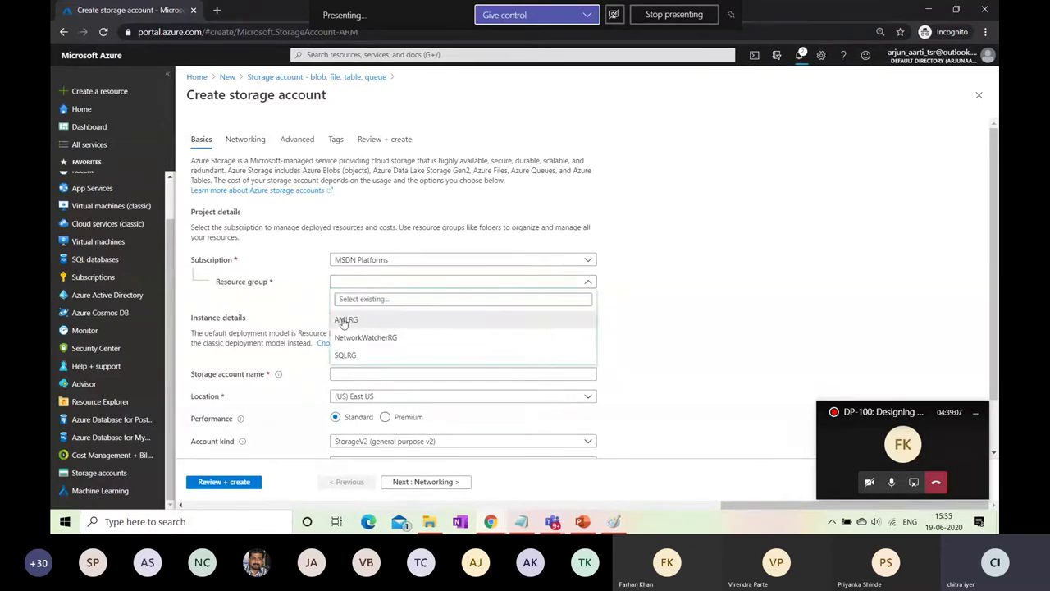
left_click(339, 319)
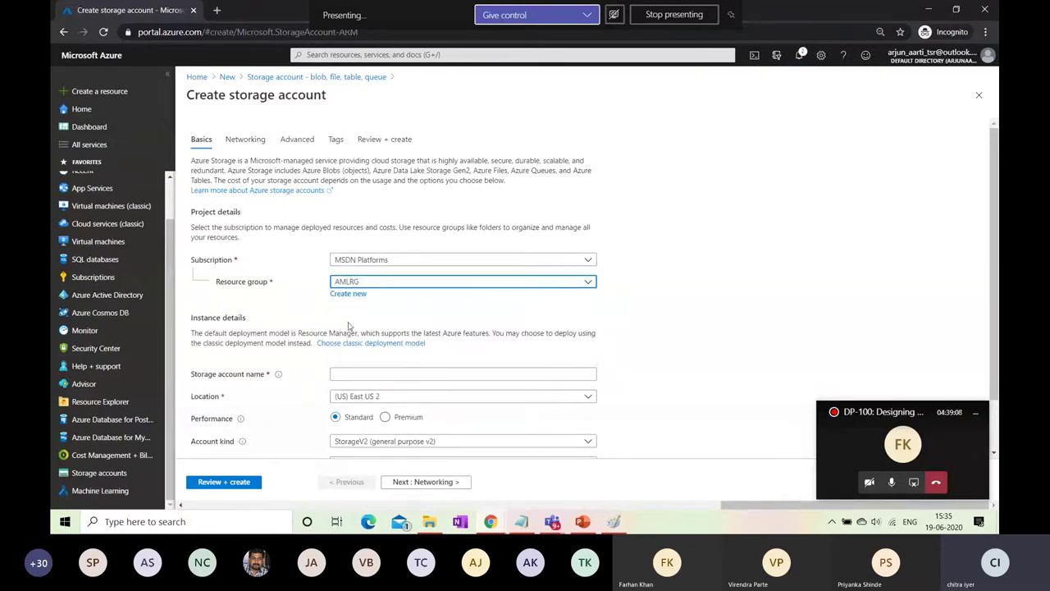
left_click(362, 376)
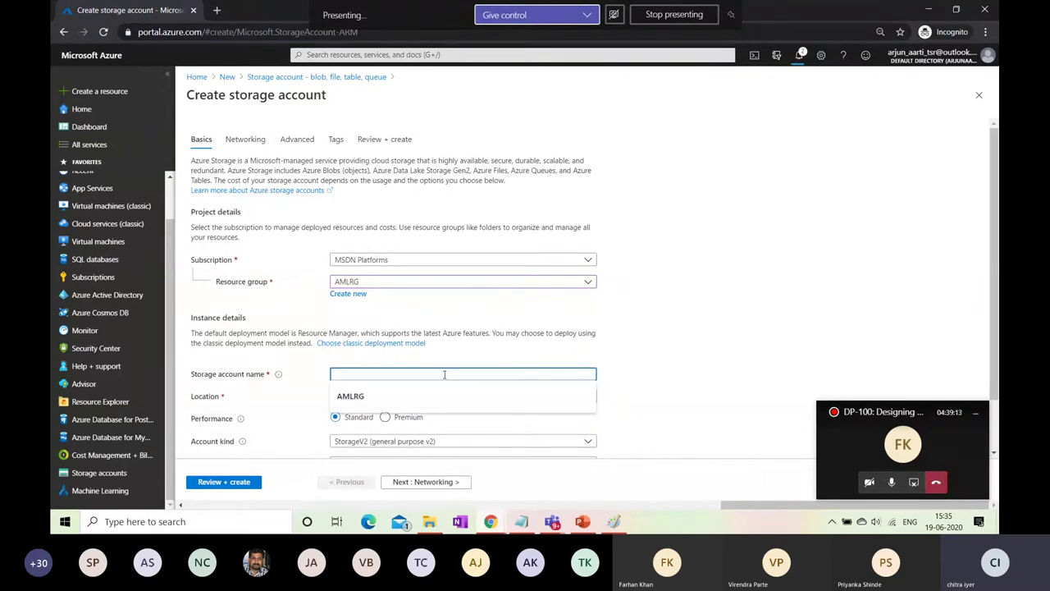
type("tc")
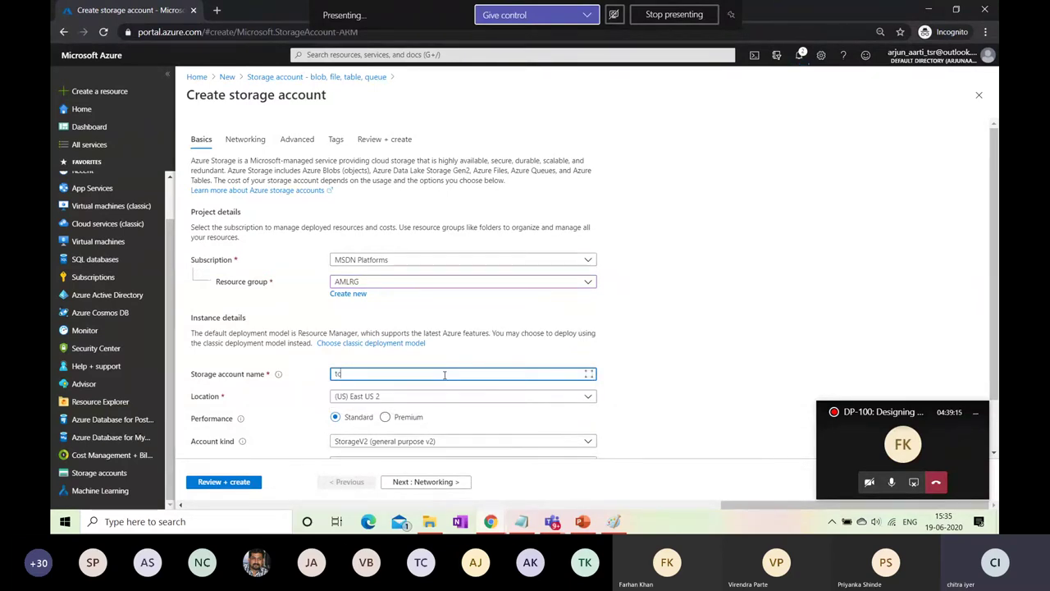
type("sracc")
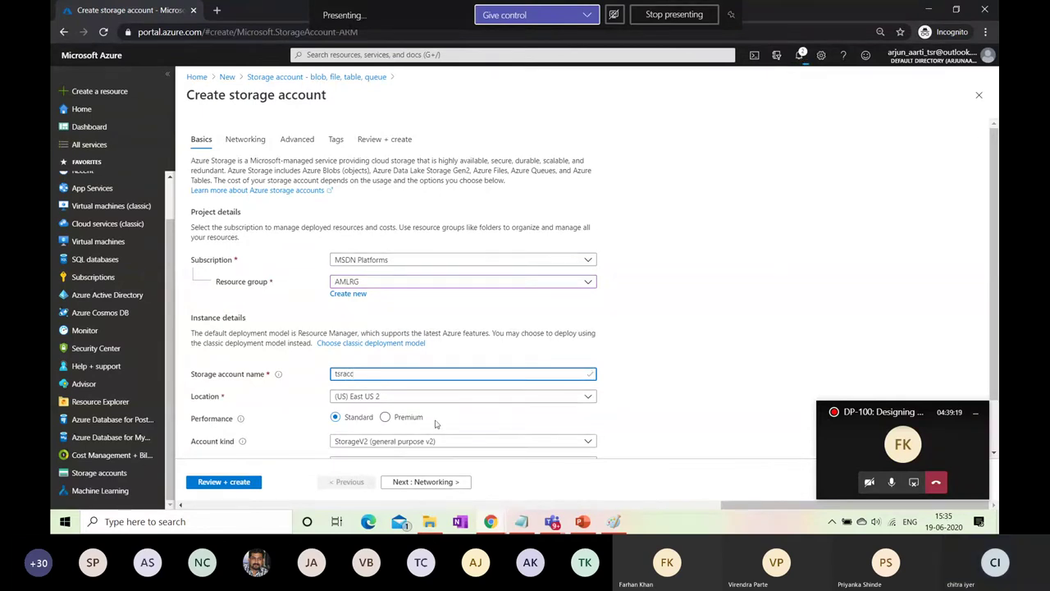
Step: Set the storage account's replication to Locally-redundant storage (LRS)
scroll(428, 427, "down", 2)
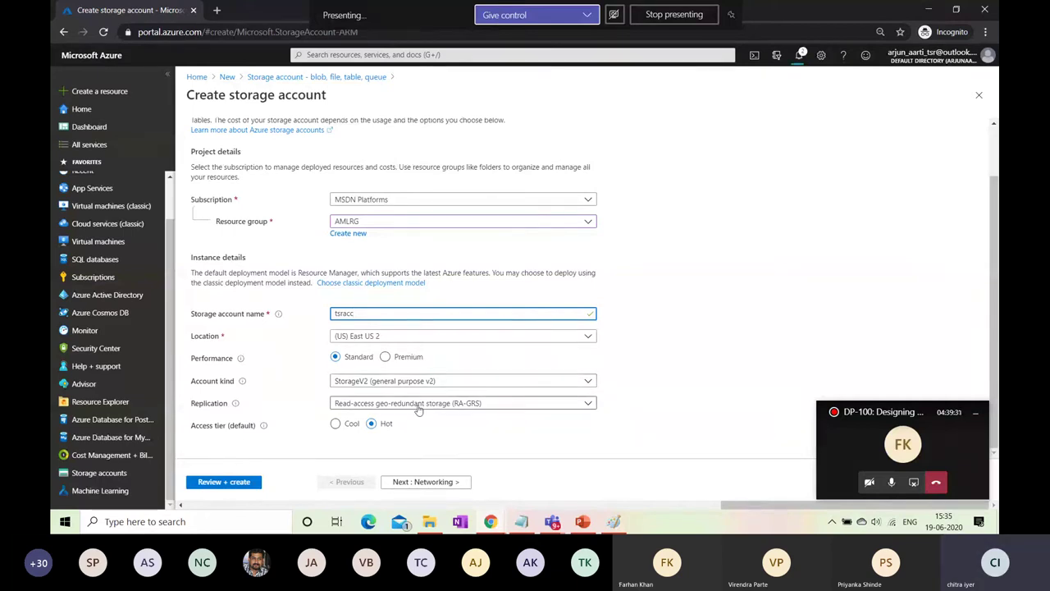
left_click(476, 403)
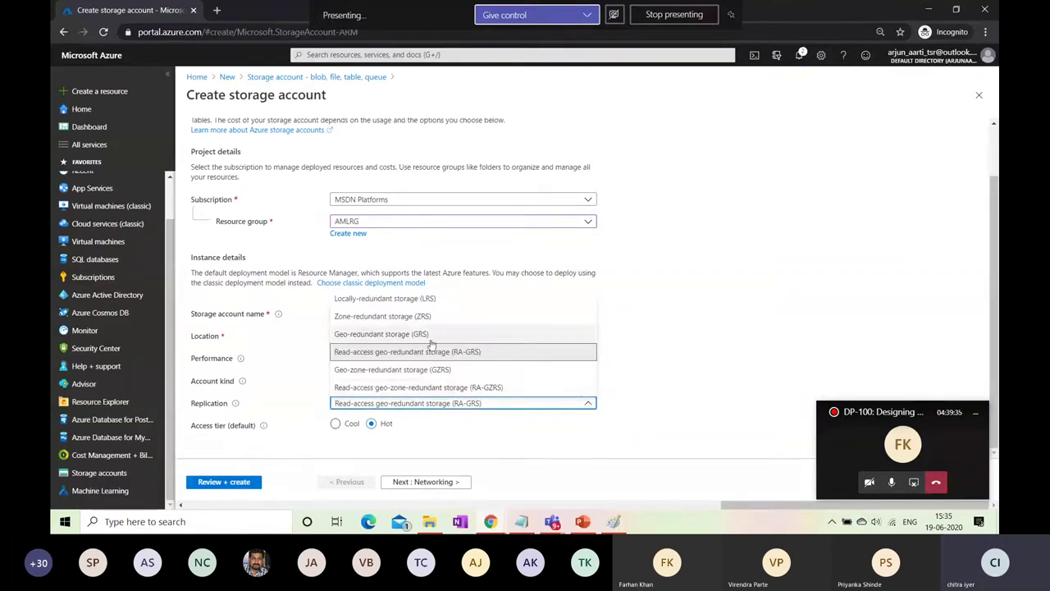
left_click(406, 302)
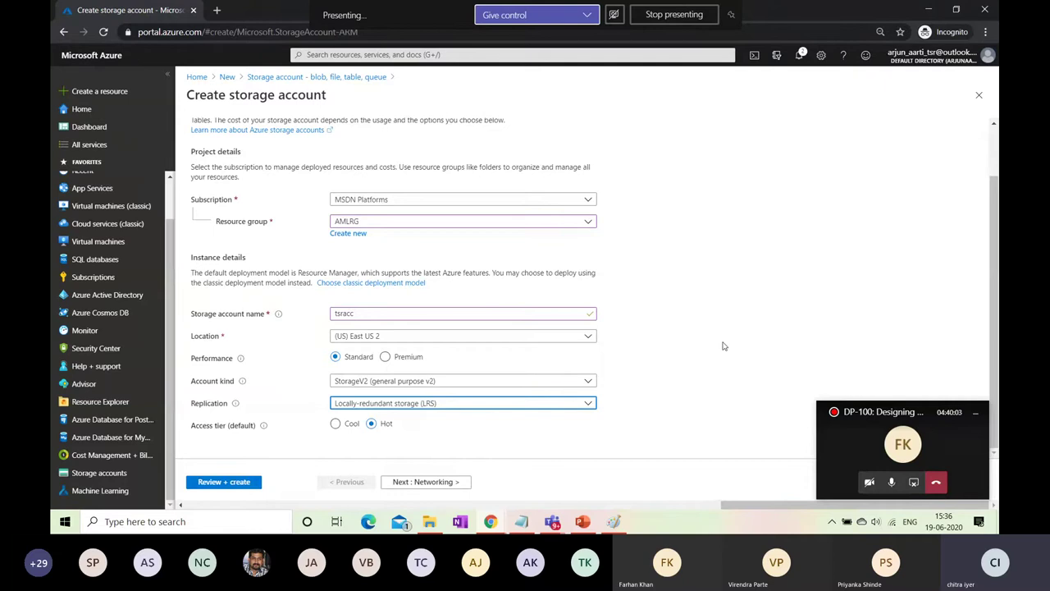
Step: Switch to Paint and start a new blank picture, discarding the changes to the existing diagram
left_click(261, 522)
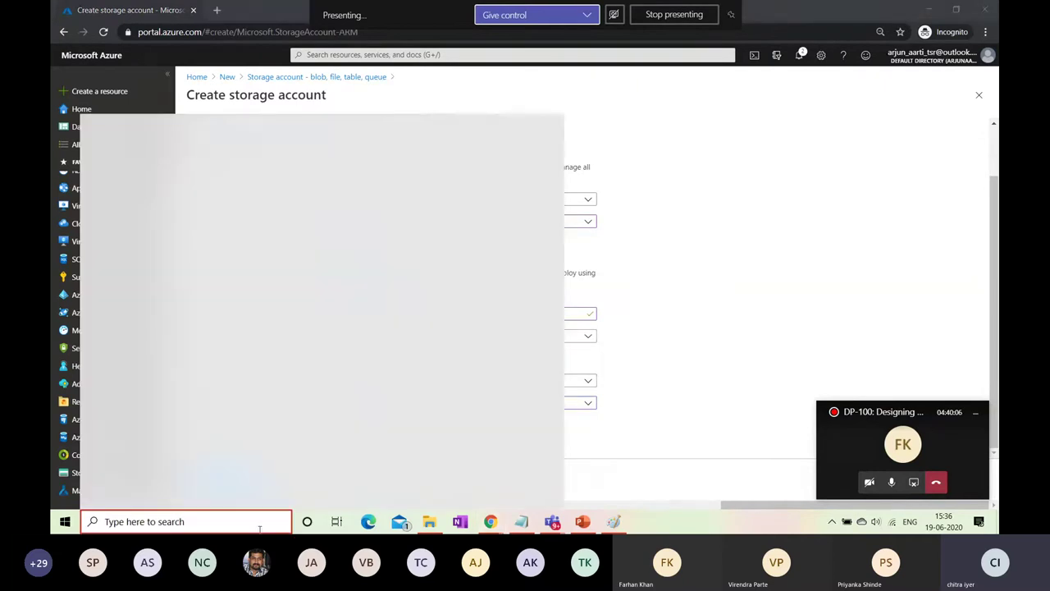
left_click(615, 519)
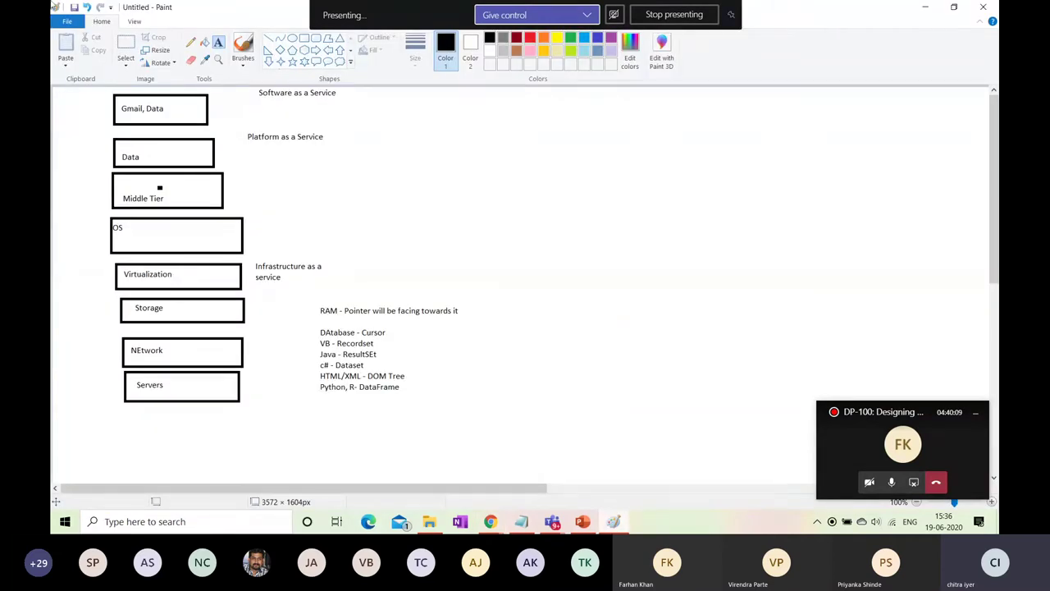
left_click(67, 23)
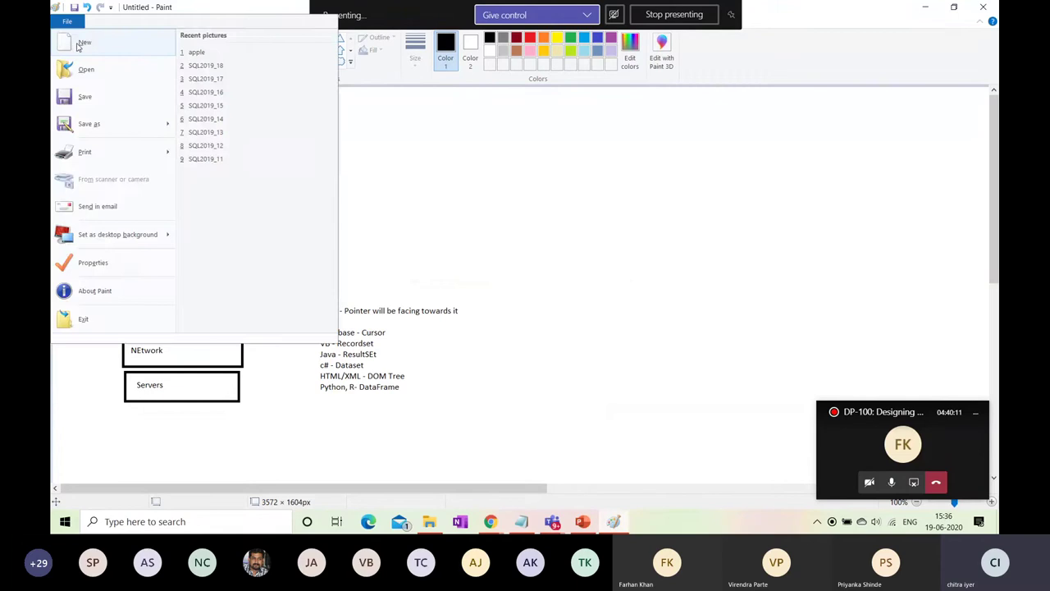
left_click(78, 47)
left_click(544, 265)
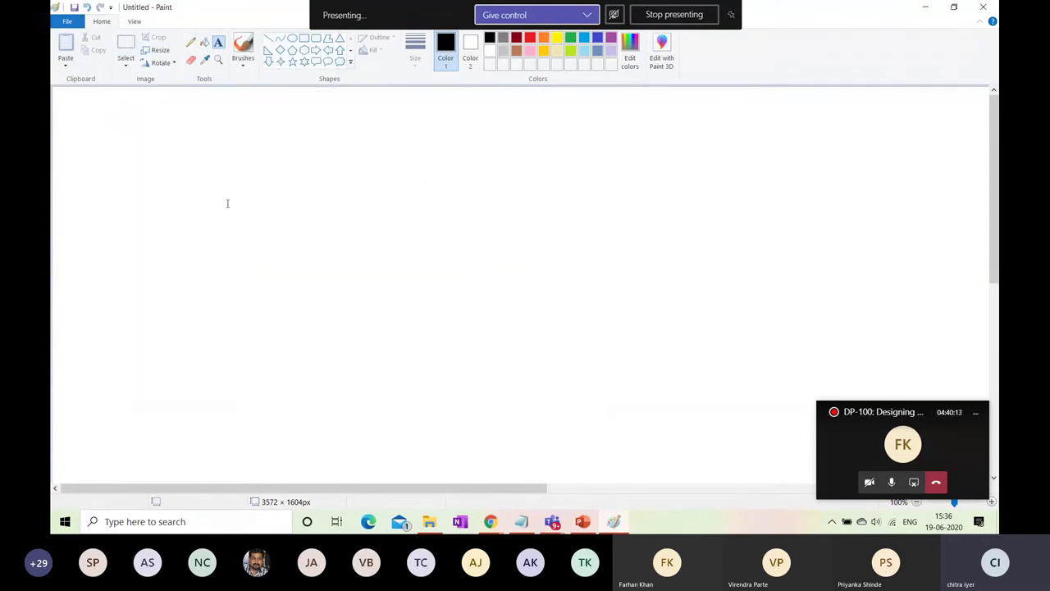
Step: Draw three tall, narrow rectangles side by side as columns, the last about 62 × 427 px
left_click_drag(238, 183, 328, 263)
left_click(298, 107)
left_click(303, 38)
left_click_drag(243, 187, 285, 398)
left_click_drag(327, 186, 362, 393)
mouse_move(396, 185)
left_mouse_down()
mouse_move(420, 344)
mouse_move(438, 377)
mouse_move(419, 391)
mouse_move(427, 395)
left_mouse_up()
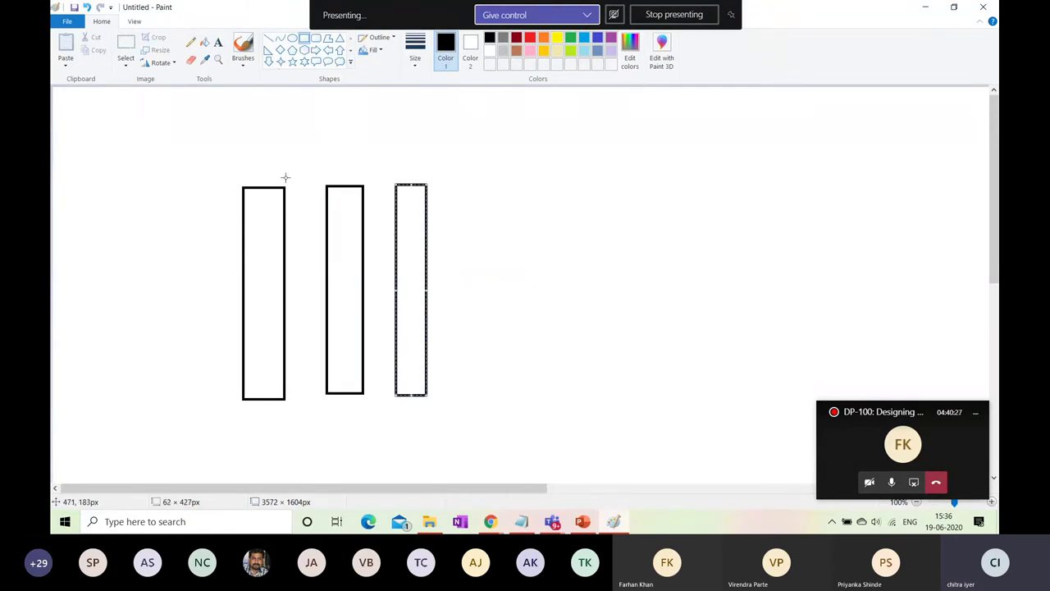
Step: Draw three wide horizontal rectangles, each about 495 px long, across the three columns to form a grid
left_click_drag(216, 214, 456, 241)
left_click_drag(215, 267, 461, 291)
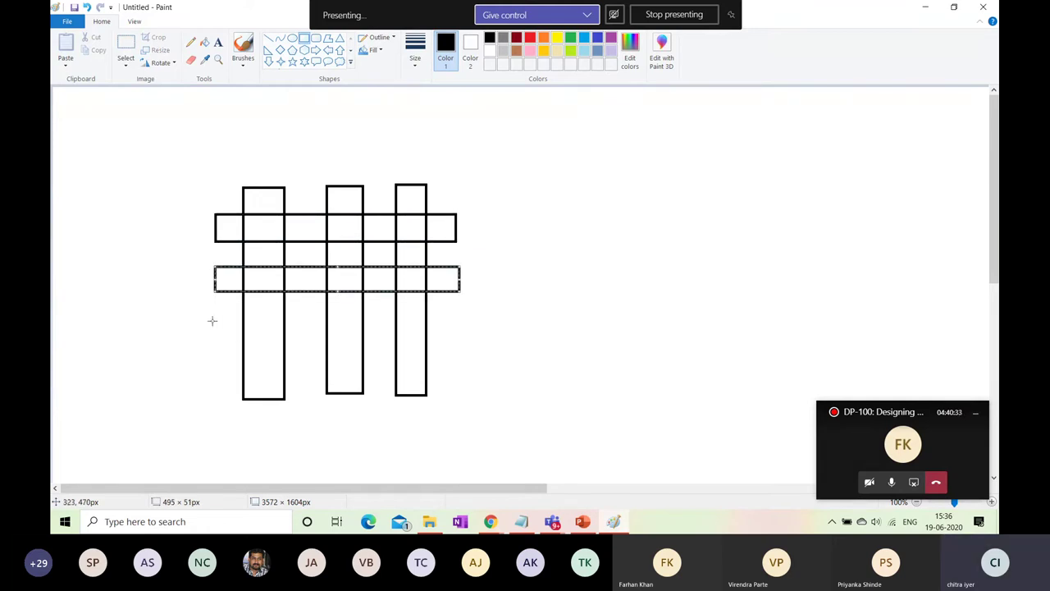
left_click_drag(214, 320, 458, 342)
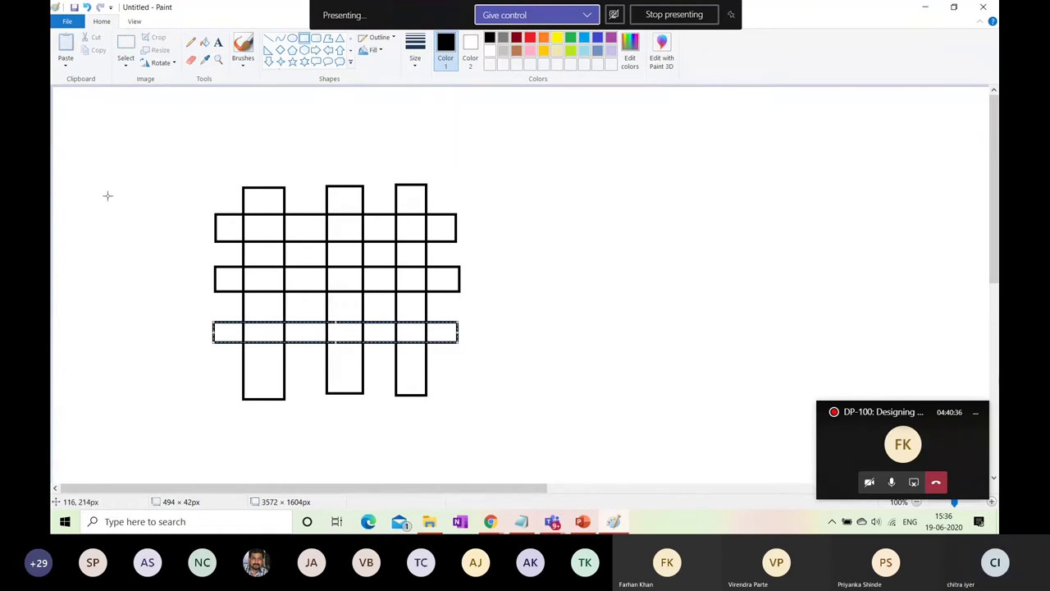
Step: Add the text label "update domains" beside the first row of the grid
left_click_drag(82, 205, 160, 246)
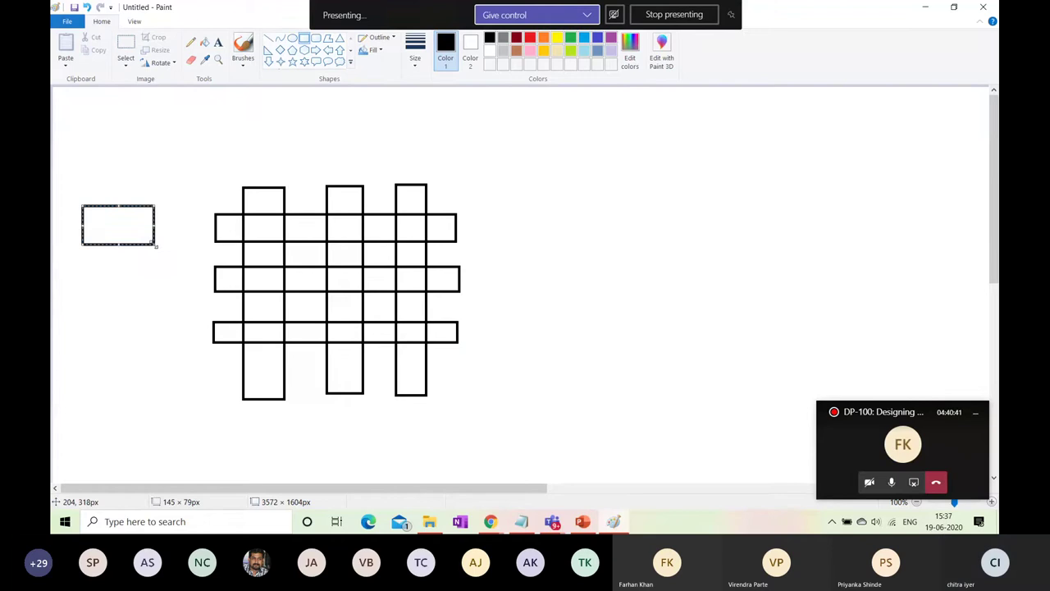
key("ctrl+z")
left_click(217, 42)
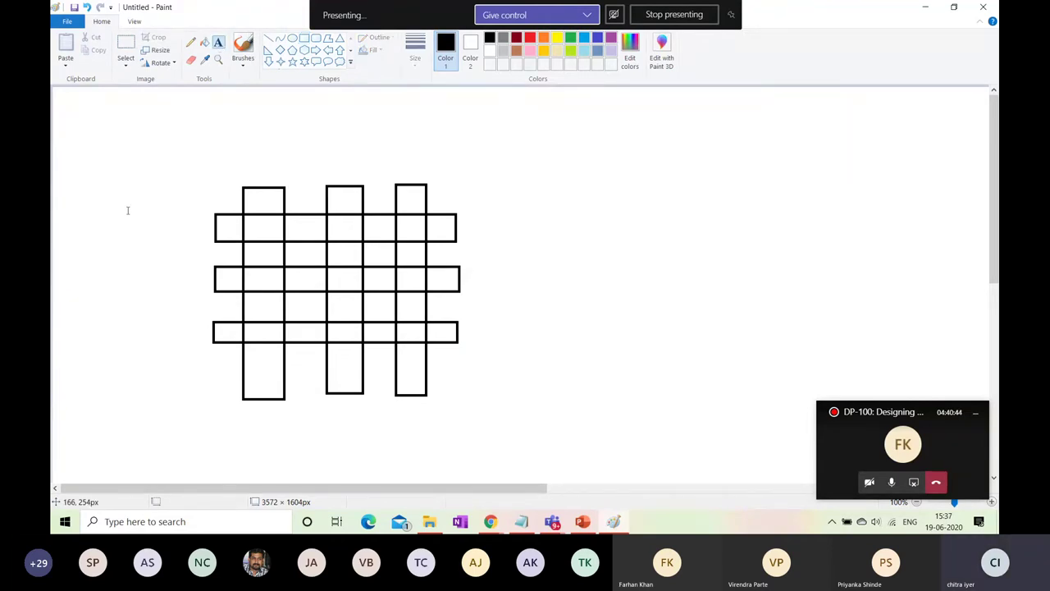
left_click_drag(85, 213, 193, 265)
type("update domains")
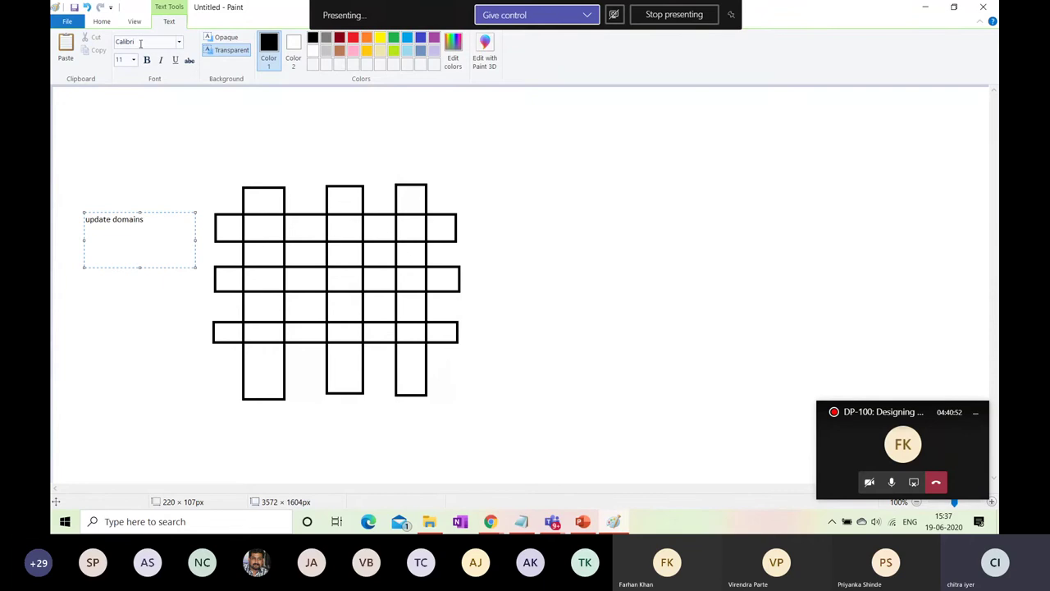
Step: Add the text label "fault domains" above the grid's columns
left_click(102, 22)
left_click(218, 96)
left_click_drag(218, 106, 443, 150)
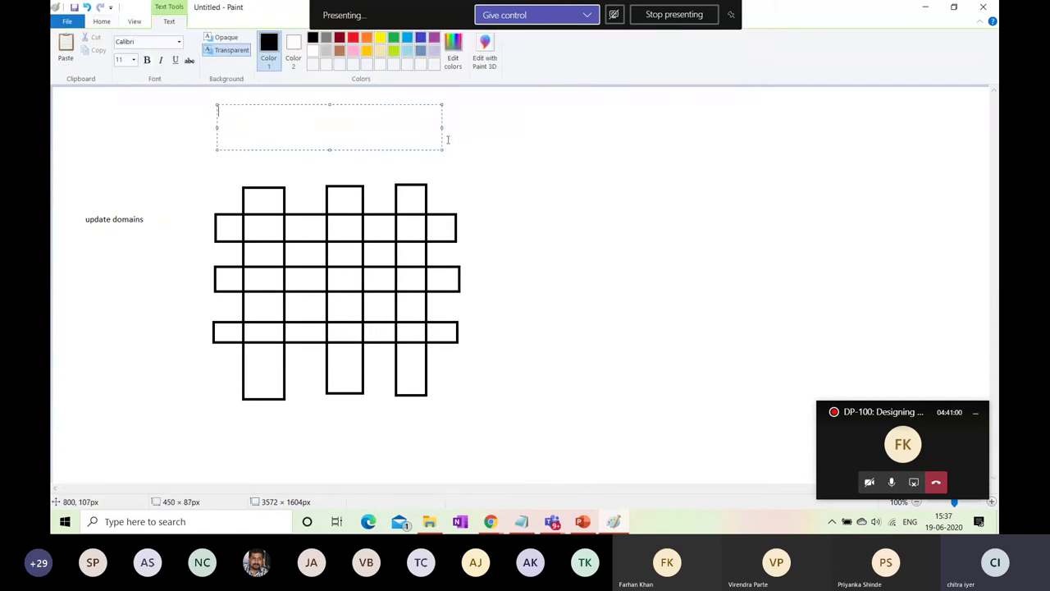
type("fault domain")
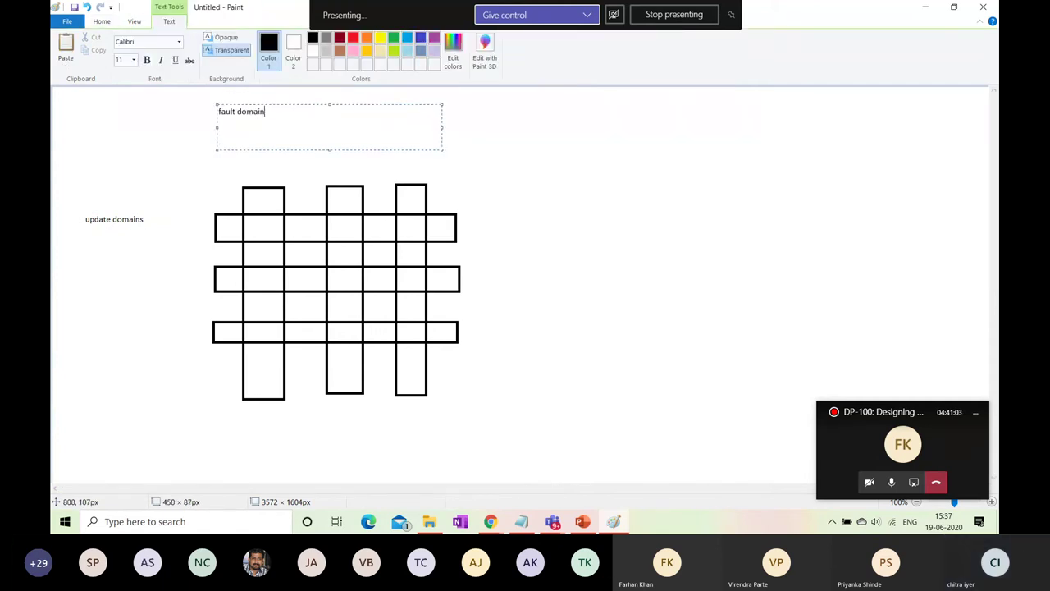
type("s")
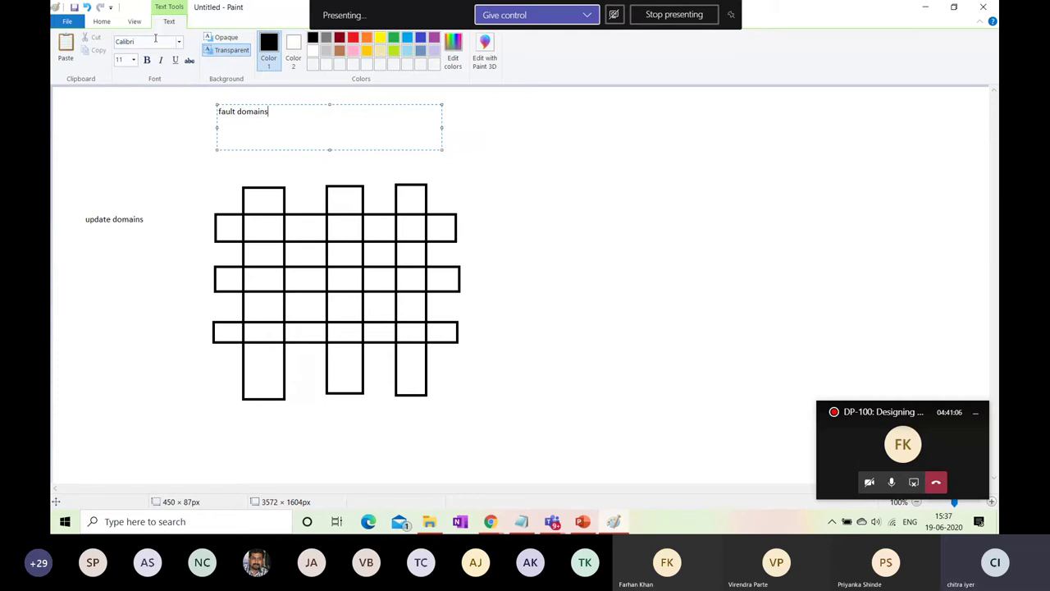
Step: Fill the three diagonal intersections of the grid with black, from first row and column to third row and column
left_click(104, 22)
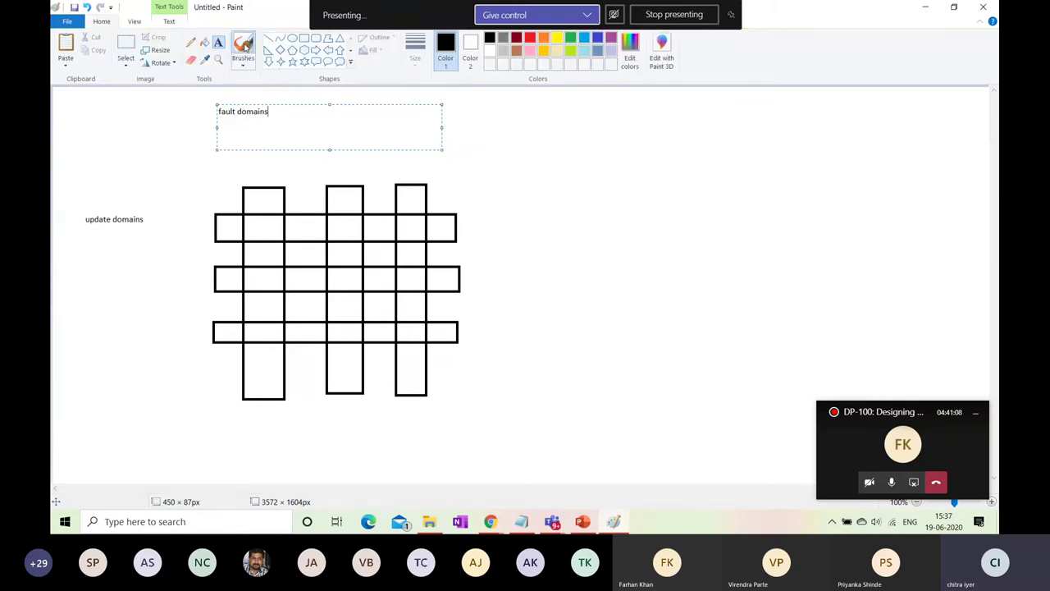
left_click(204, 42)
left_click(264, 228)
left_click(343, 280)
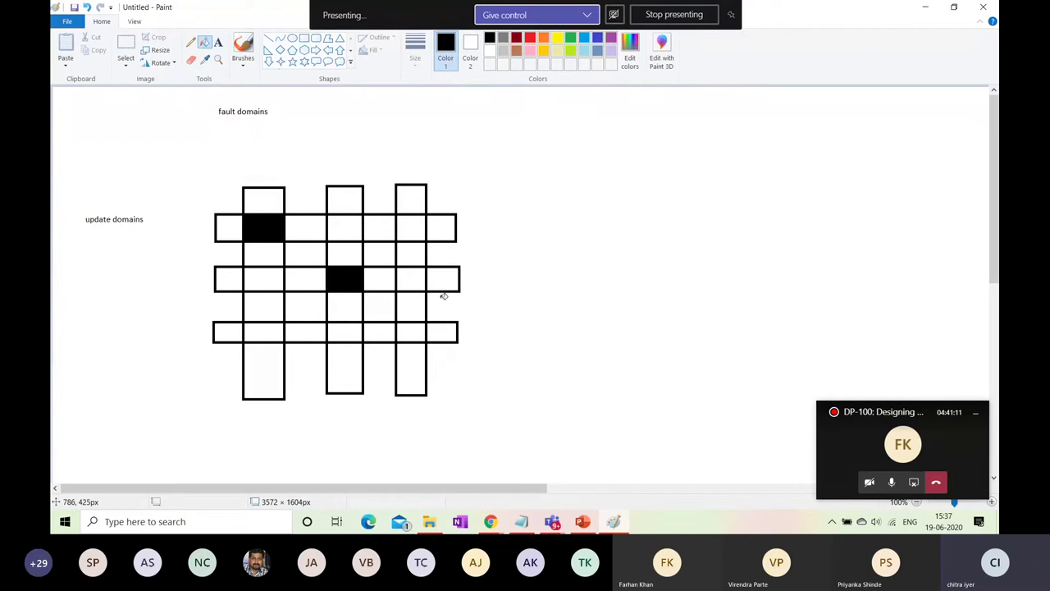
left_click(410, 328)
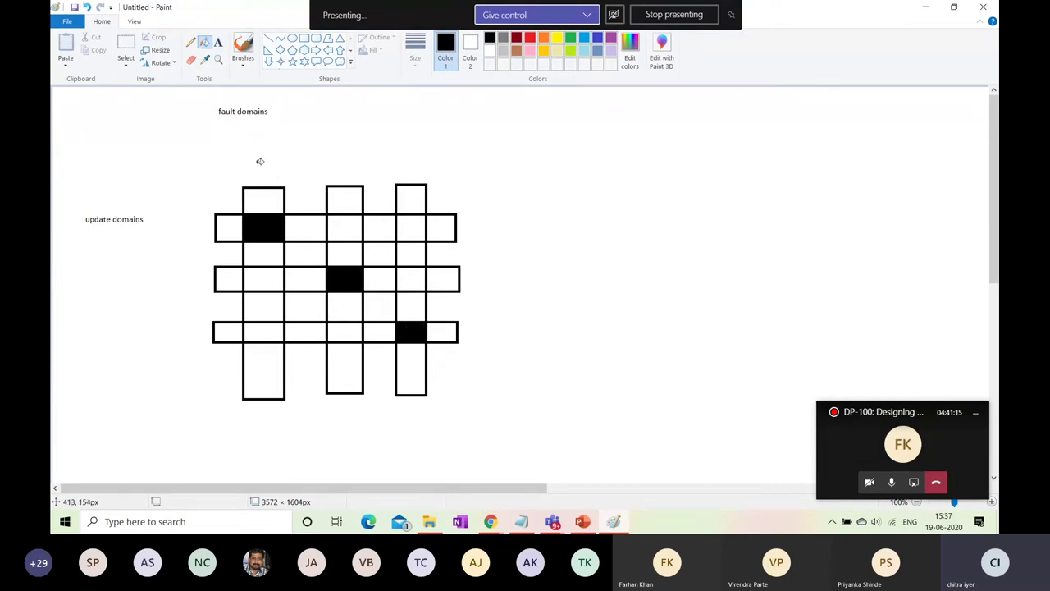
Step: Handwrite F1, F2 and F3 above the three columns with the pencil
left_click(218, 42)
left_click(191, 42)
mouse_move(243, 160)
left_mouse_down()
mouse_move(254, 143)
mouse_move(258, 164)
left_mouse_up()
mouse_move(320, 152)
left_mouse_down()
mouse_move(333, 130)
mouse_move(335, 144)
mouse_move(363, 148)
mouse_move(399, 136)
mouse_move(401, 156)
mouse_move(413, 134)
left_mouse_up()
left_click(378, 149)
mouse_move(403, 149)
left_mouse_down()
mouse_move(444, 141)
mouse_move(432, 154)
left_mouse_up()
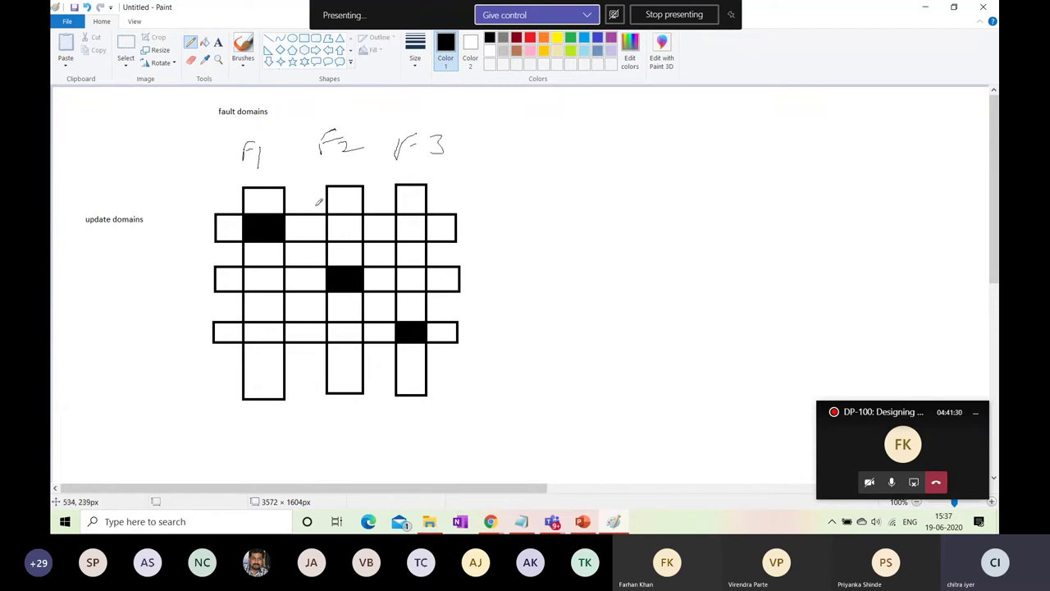
Step: Handwrite U1, U2 and U3 beside the three rows of the grid
mouse_move(157, 225)
left_mouse_down()
mouse_move(169, 243)
mouse_move(181, 227)
left_mouse_up()
left_click_drag(190, 228, 192, 239)
mouse_move(153, 272)
left_mouse_down()
mouse_move(158, 286)
mouse_move(169, 273)
mouse_move(175, 286)
mouse_move(191, 283)
left_mouse_up()
mouse_move(149, 321)
left_mouse_down()
mouse_move(181, 322)
mouse_move(169, 332)
left_mouse_up()
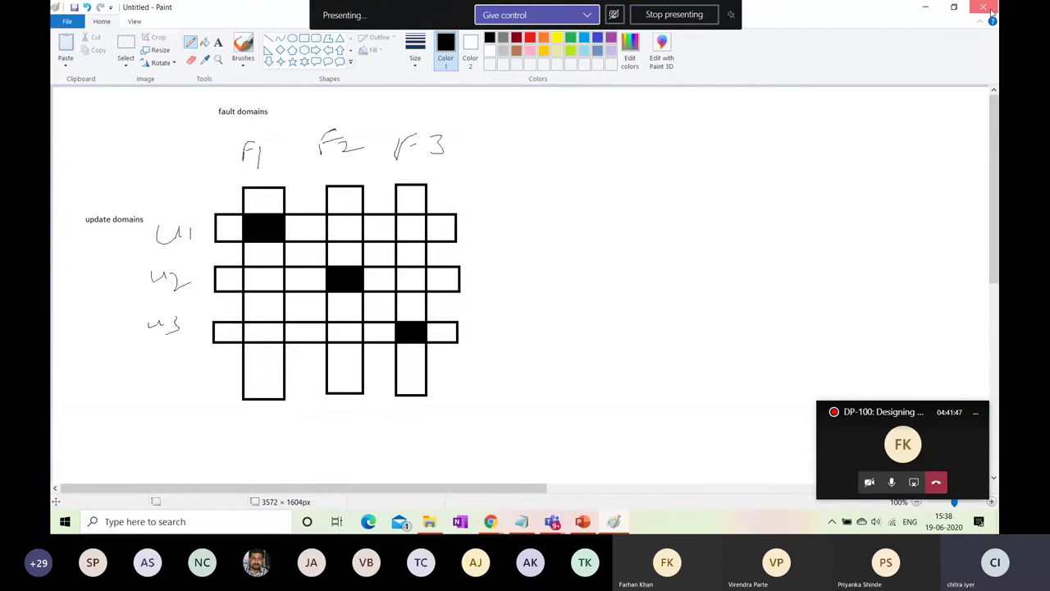
Step: Close Paint without saving the drawing, and review and create the tsracc storage account in the Azure portal
left_click(991, 12)
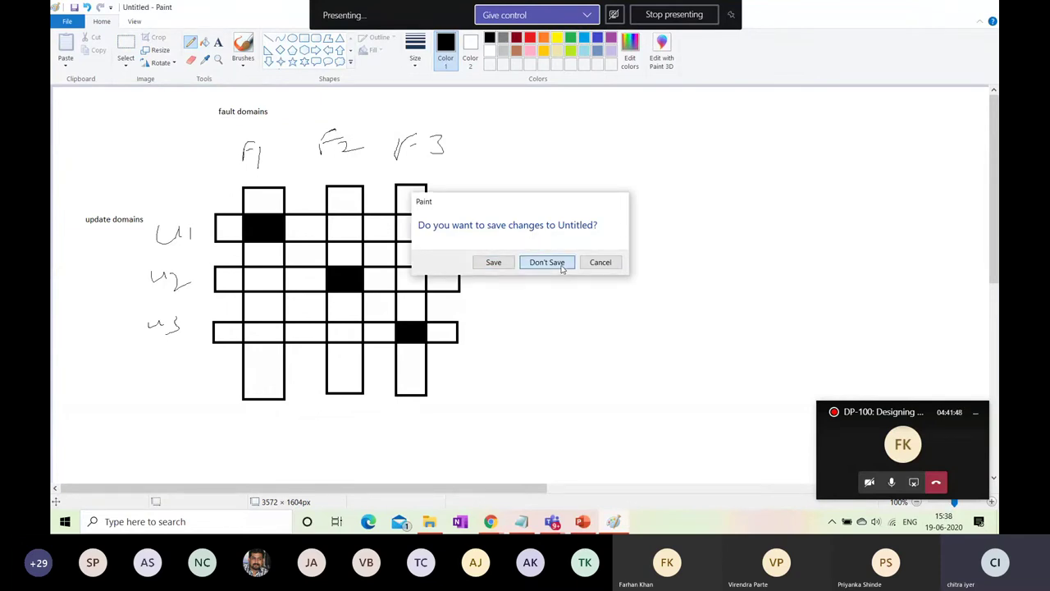
left_click(547, 263)
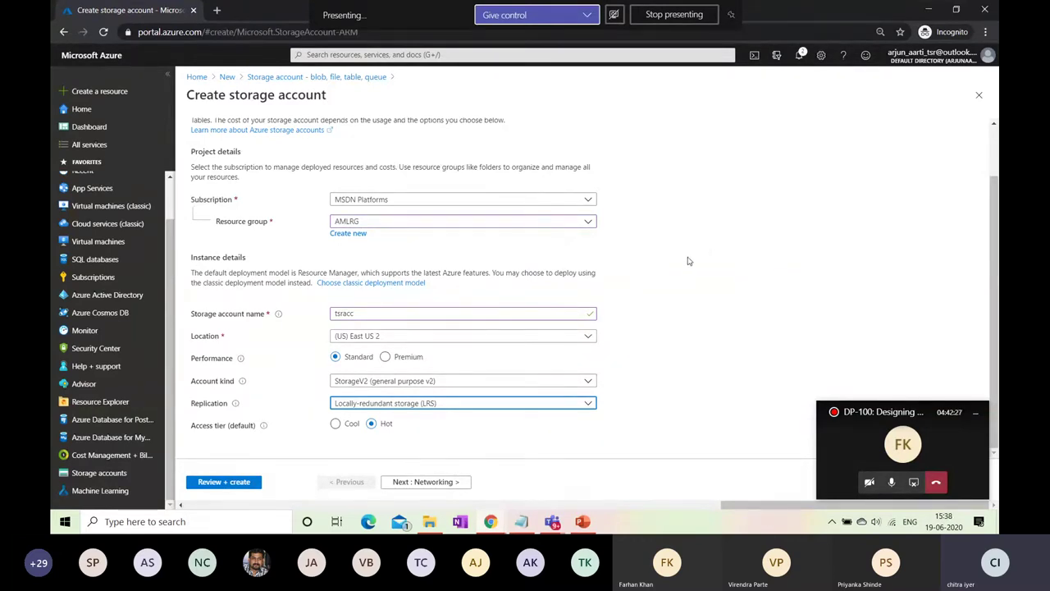
scroll(689, 260, "up", 1)
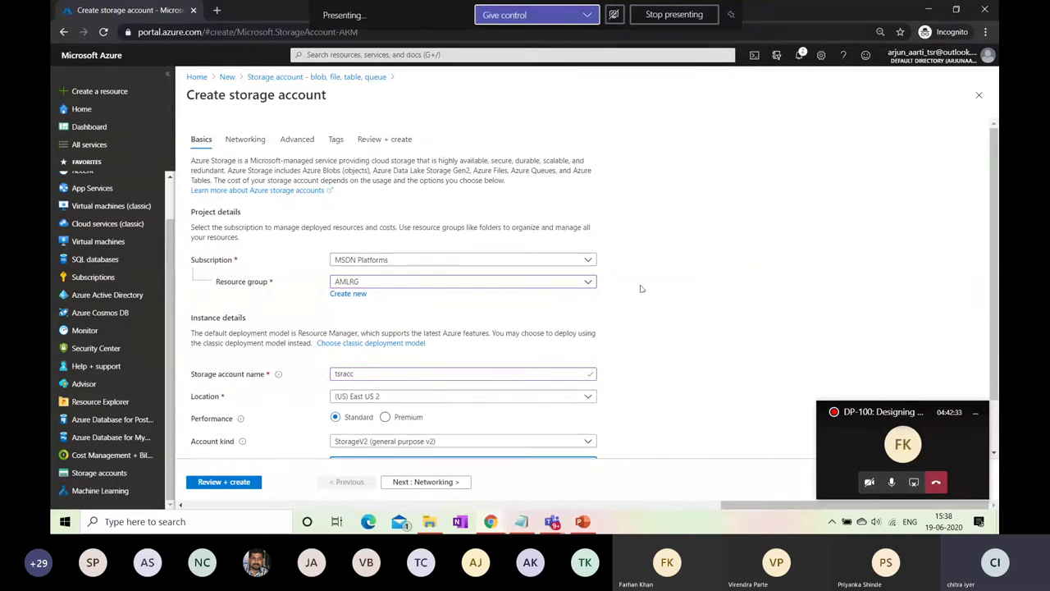
scroll(394, 435, "down", 1)
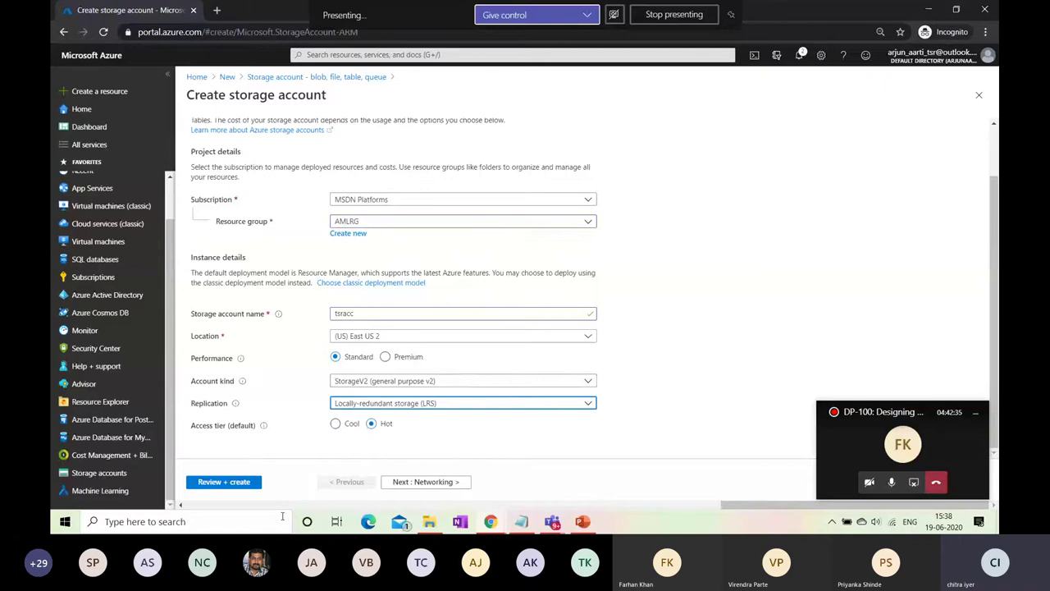
left_click(223, 482)
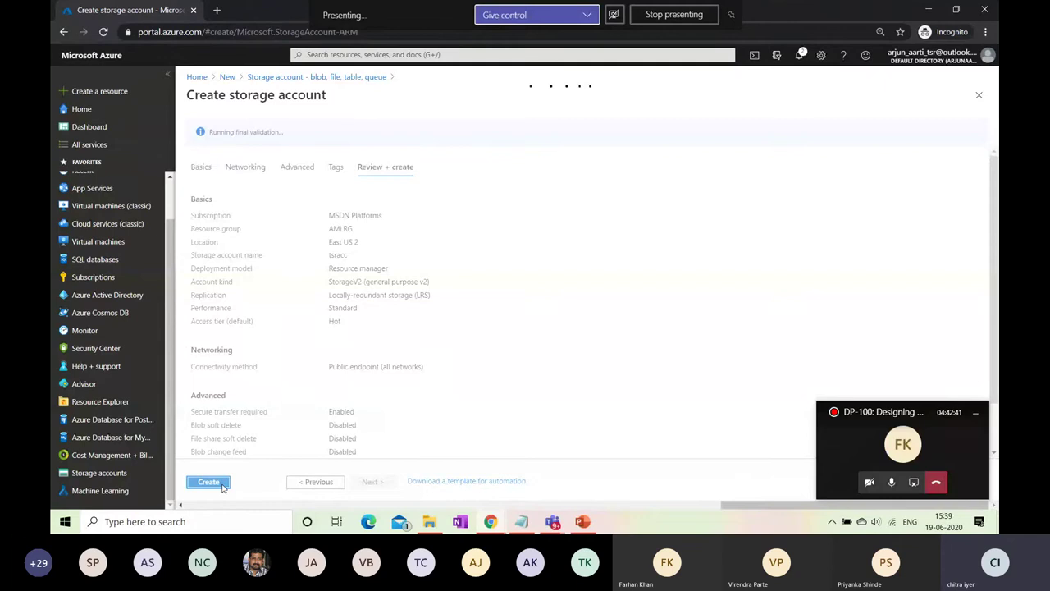
left_click(215, 482)
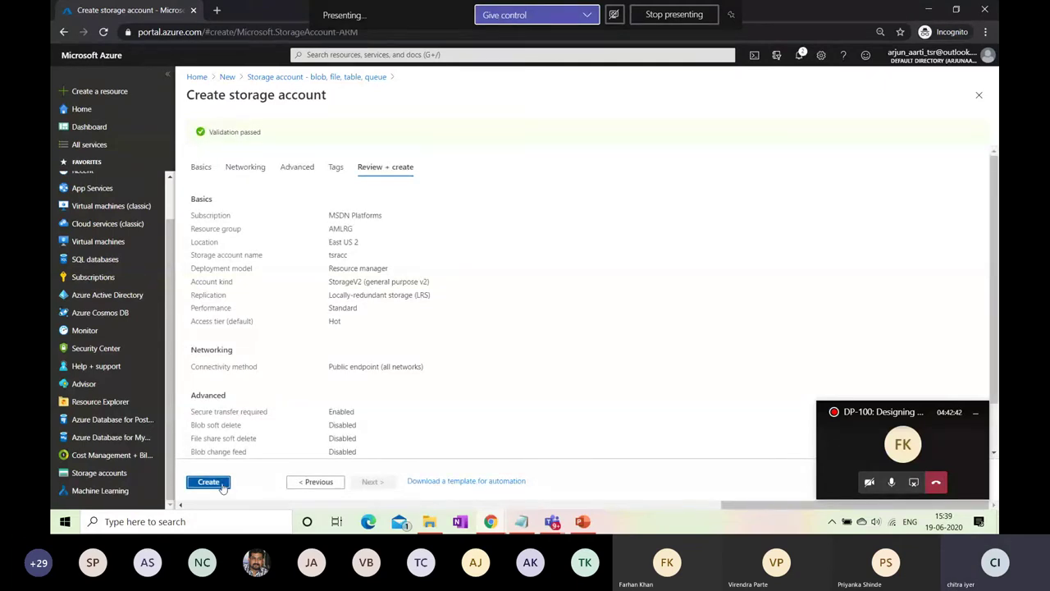
Step: Open the TSRWS Machine Learning workspace from its deployment notification and launch Azure Machine Learning studio
left_click(799, 55)
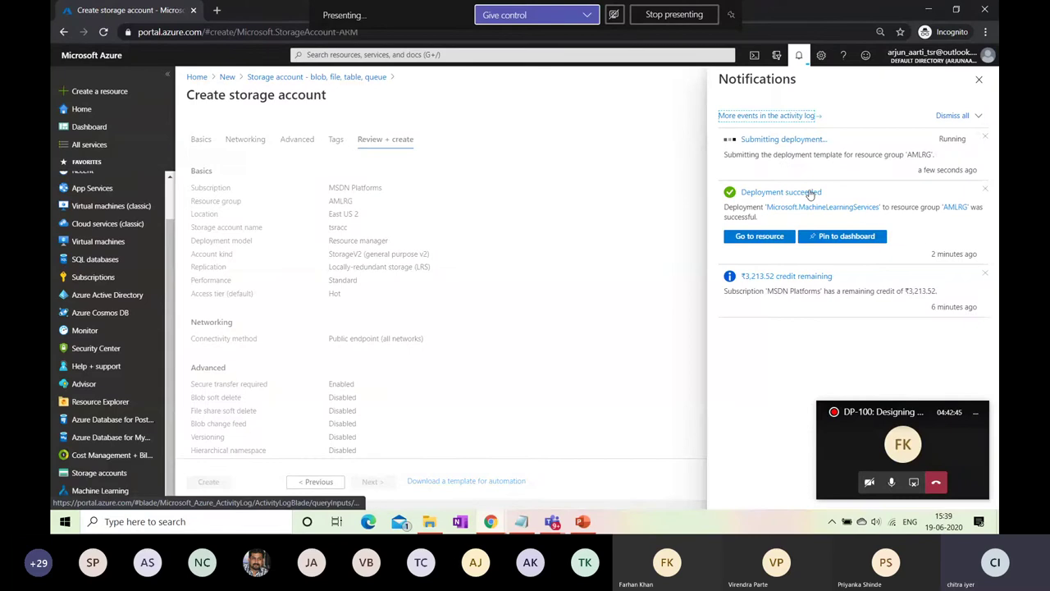
left_click(772, 236)
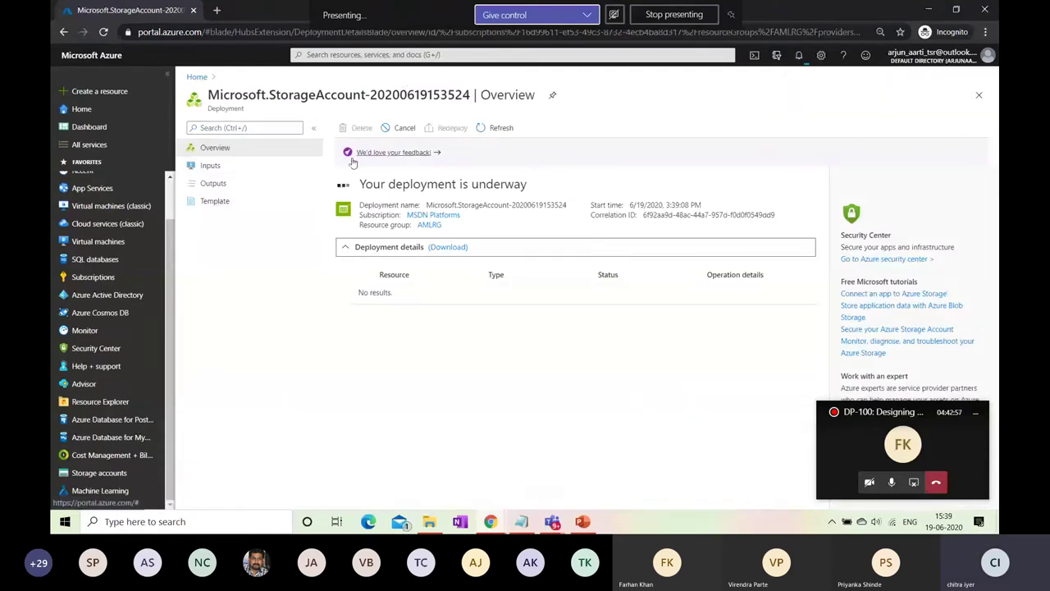
left_click(798, 55)
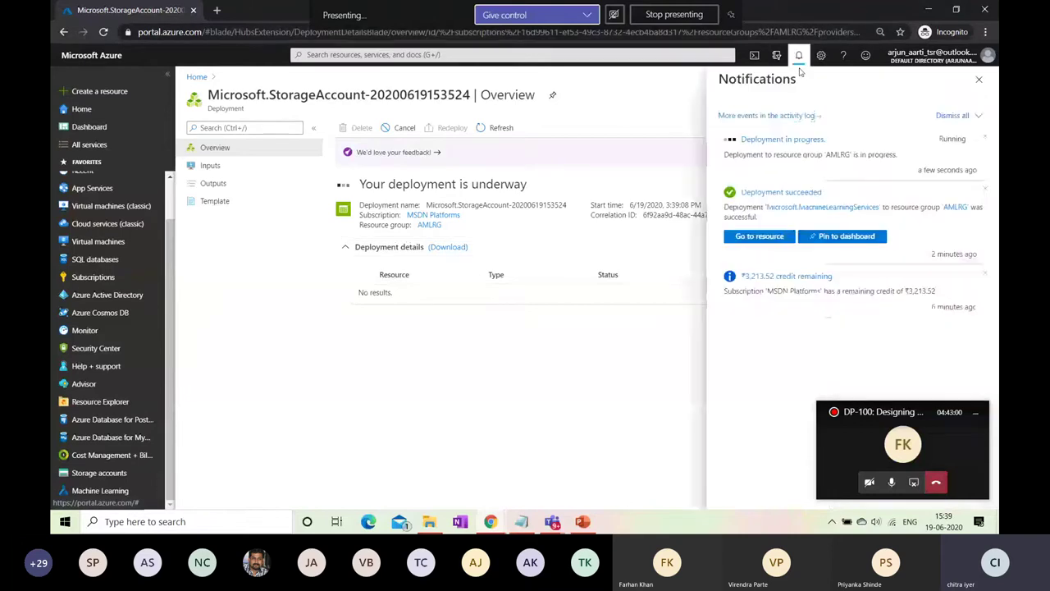
left_click(762, 235)
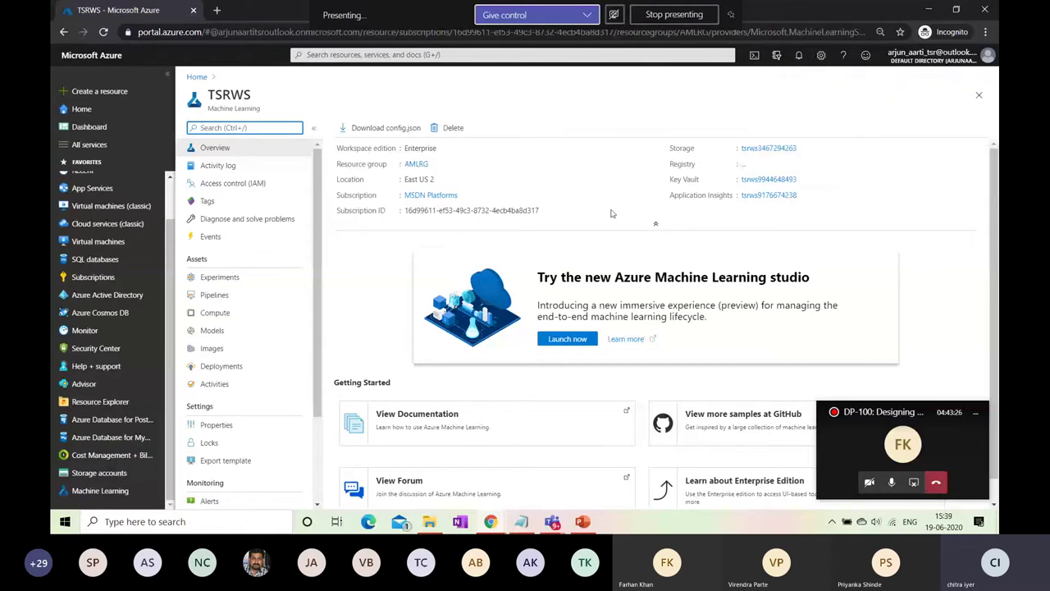
left_click(558, 347)
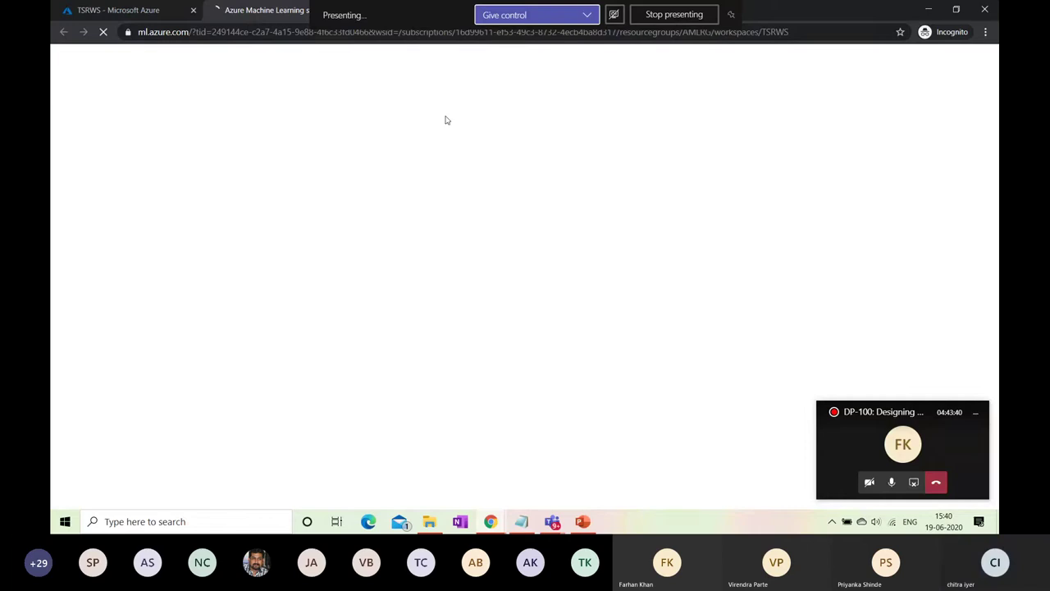
Step: Return to the Azure portal and open the tsracc storage account from its deployment notification
left_click(109, 16)
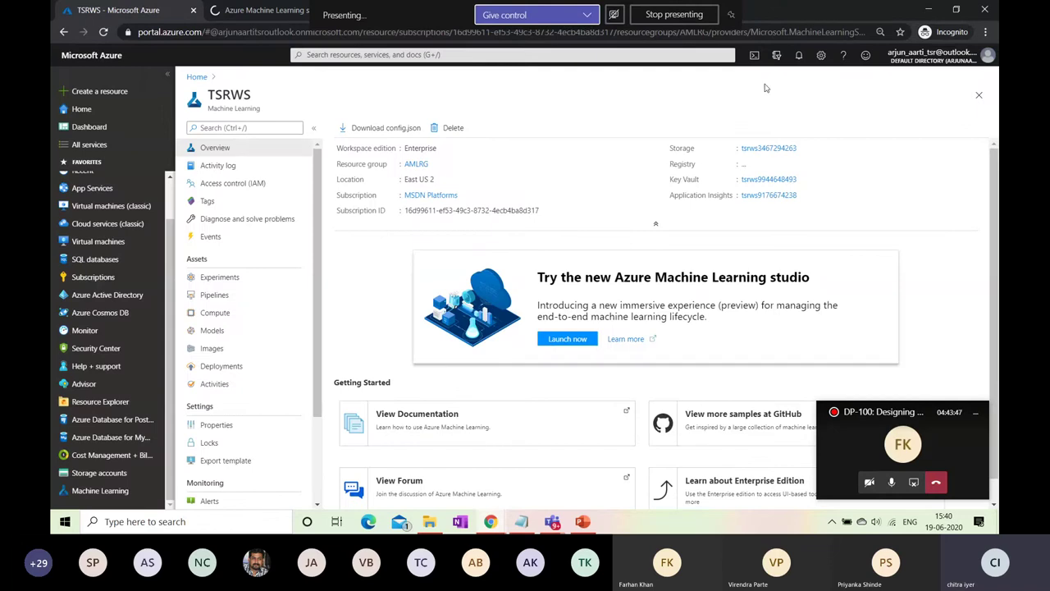
left_click(797, 60)
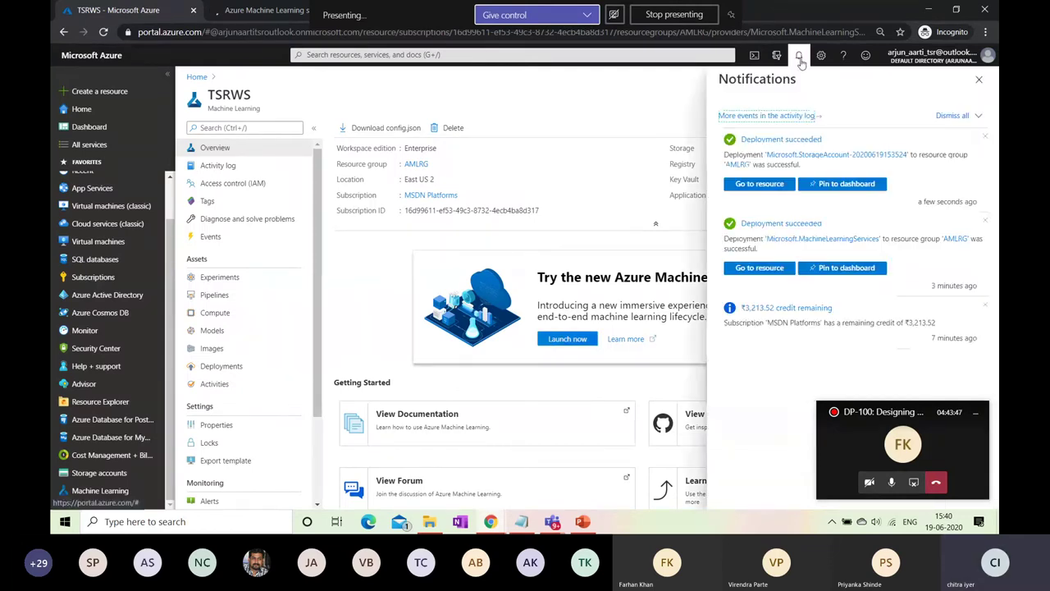
left_click(776, 187)
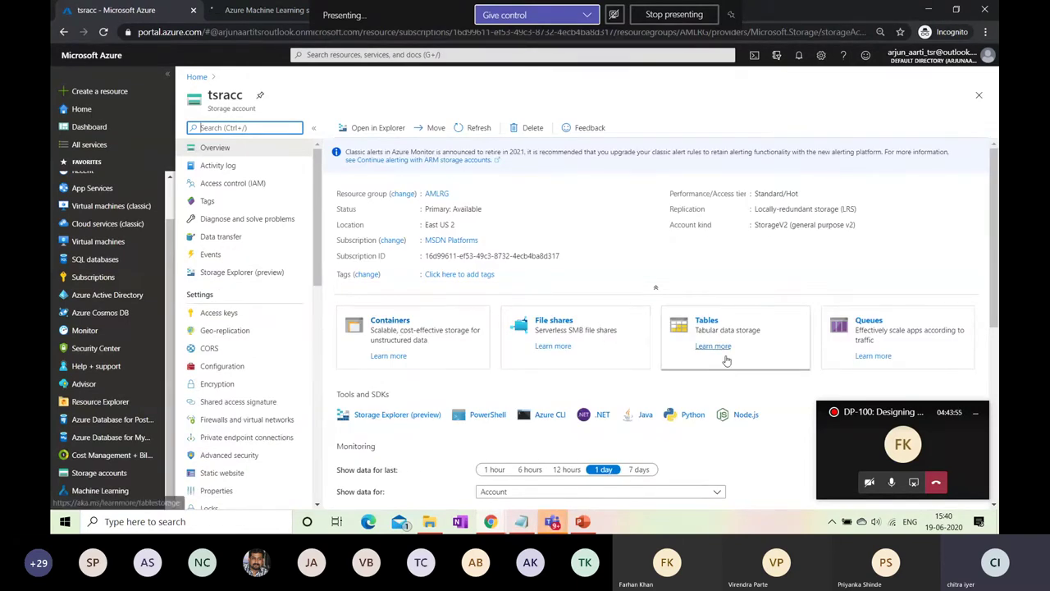
Step: Create a container named mycontainer in the tsracc storage account with private access, and open it
left_click(428, 345)
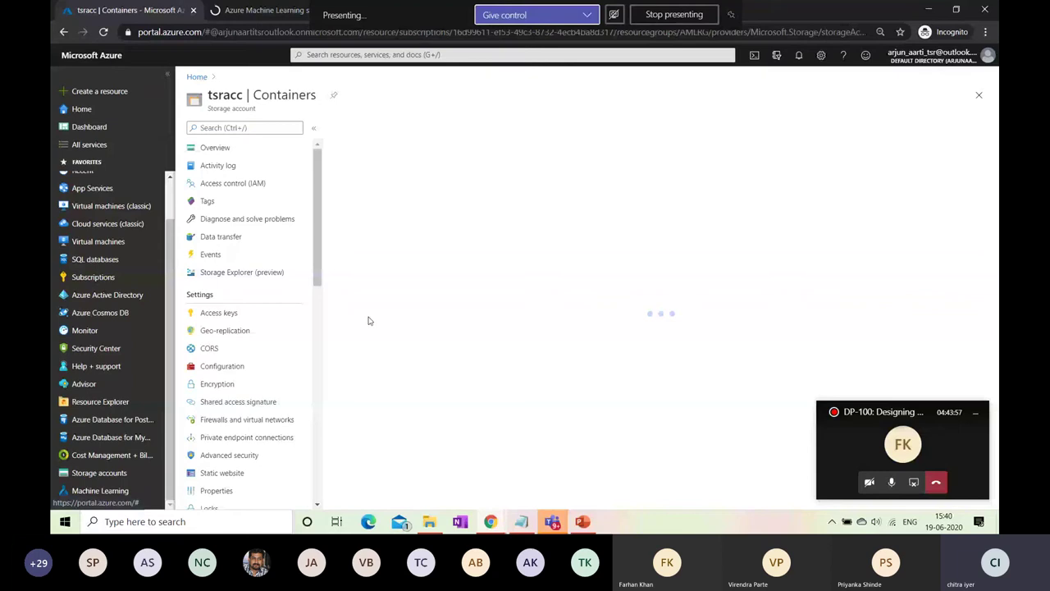
left_click(362, 127)
type("my")
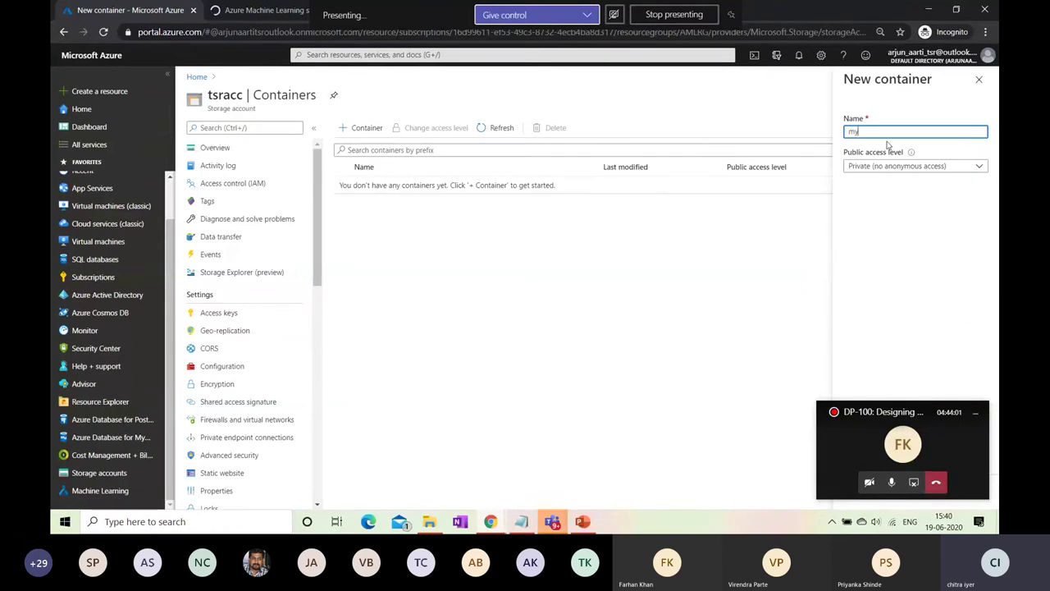
type("container")
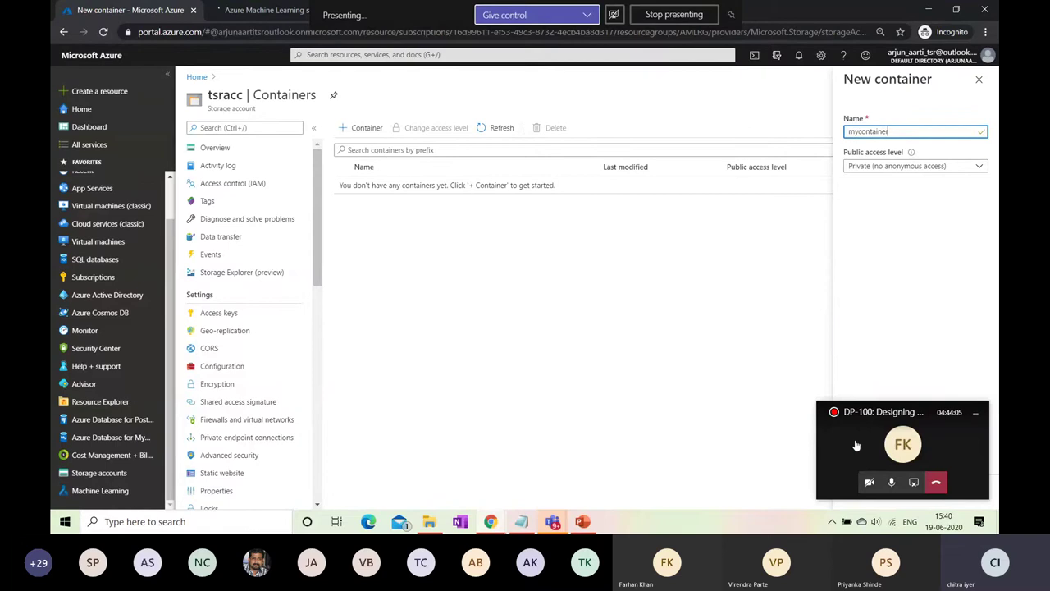
left_click_drag(856, 445, 840, 340)
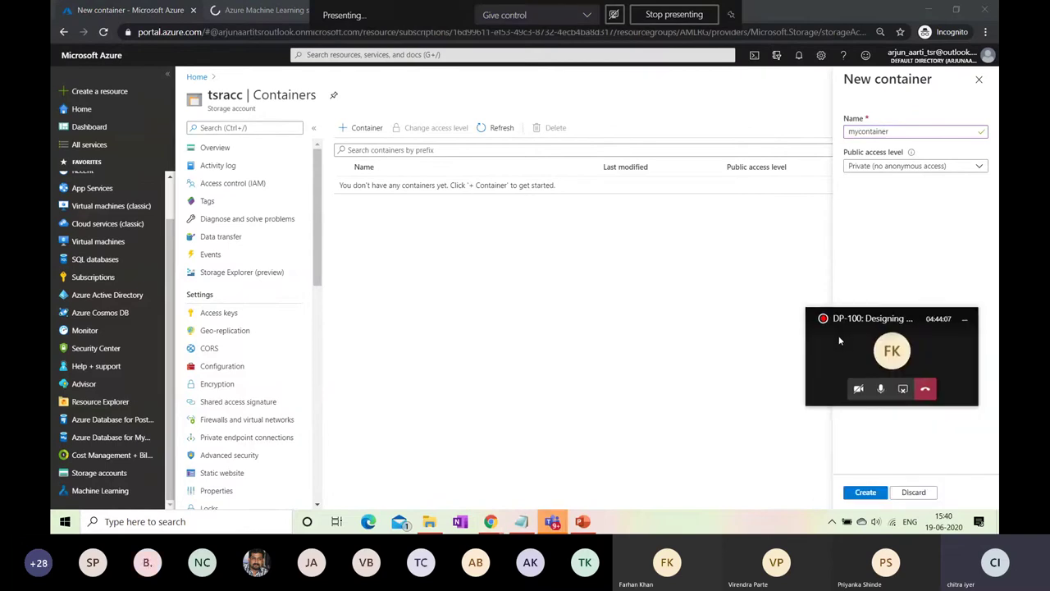
left_click(866, 491)
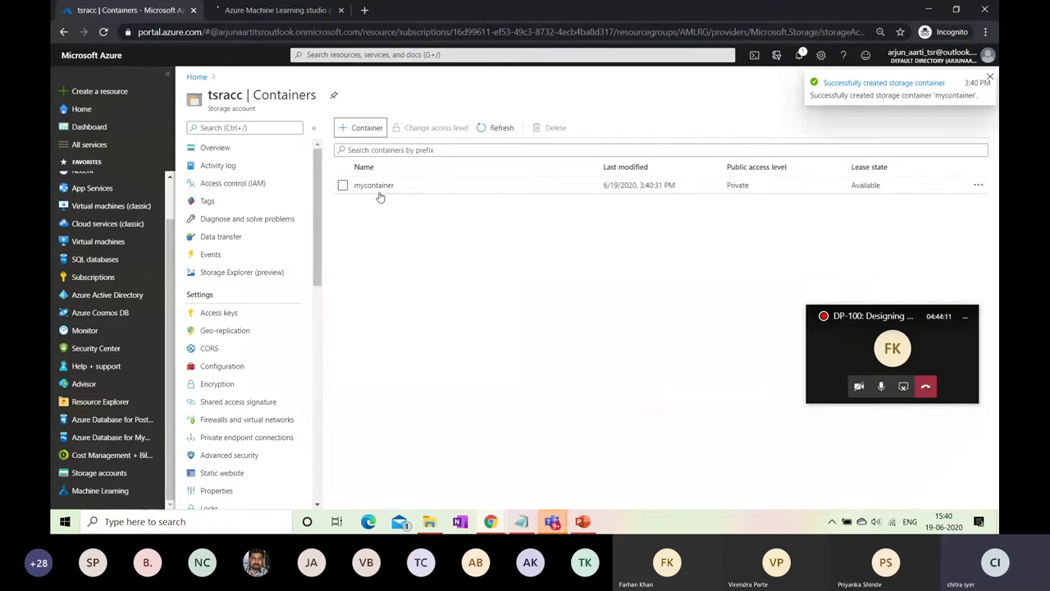
left_click(375, 185)
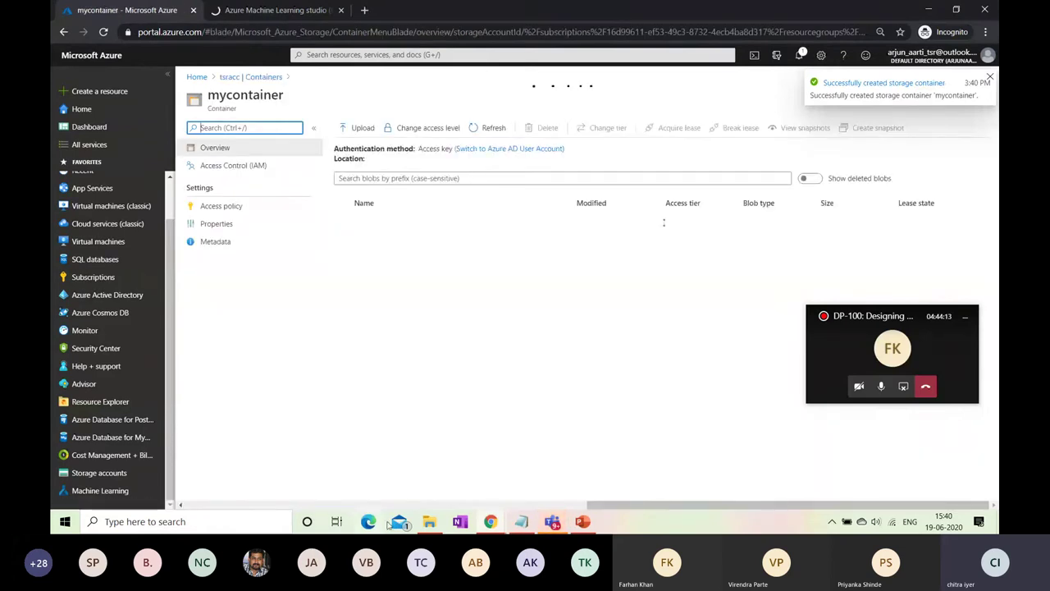
Step: In File Explorer, browse from DP-100 to the DEMOS\AutomatedML\DATA folder holding bankmarketing_train and select the folder's full path for copying
left_click(429, 522)
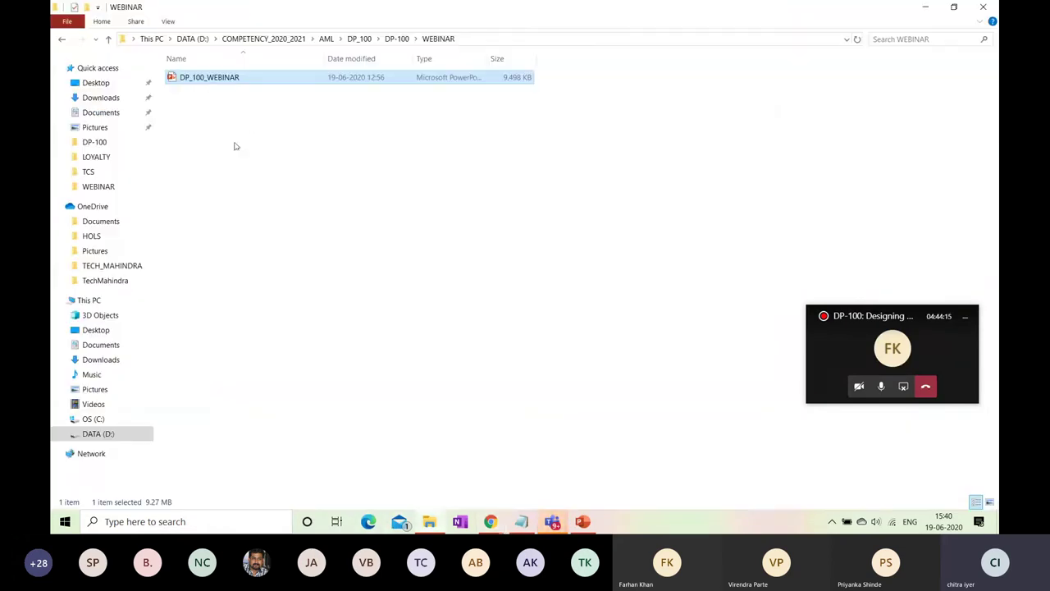
left_click(397, 39)
double_click(212, 104)
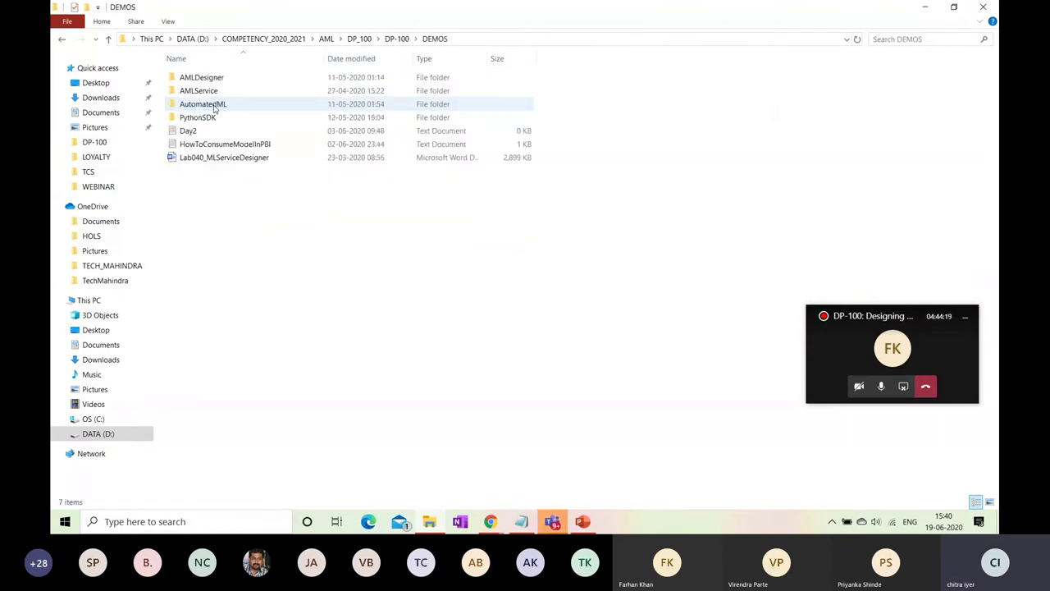
double_click(220, 104)
double_click(211, 79)
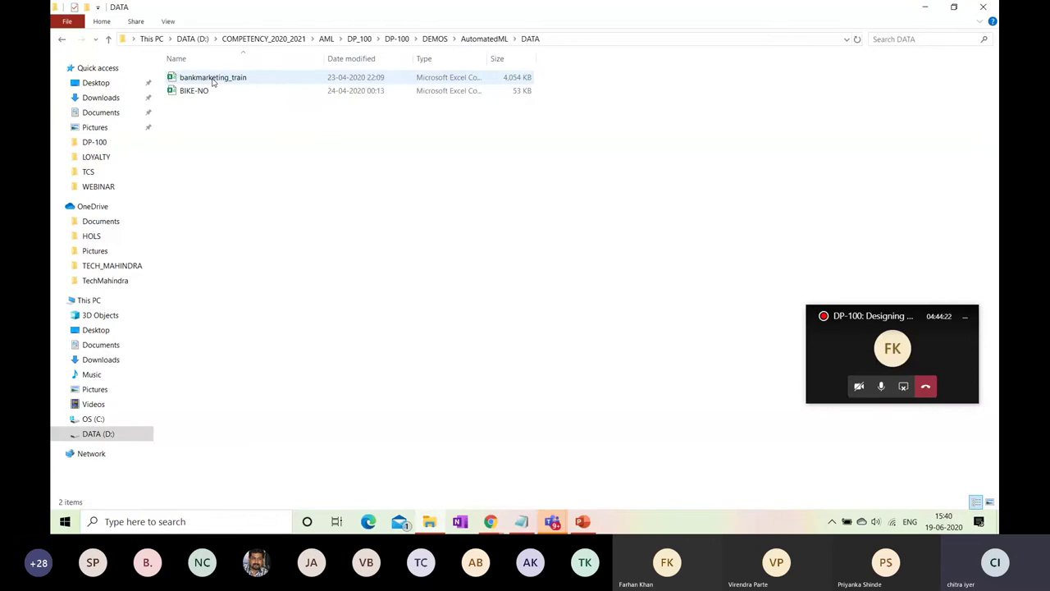
left_click(215, 80)
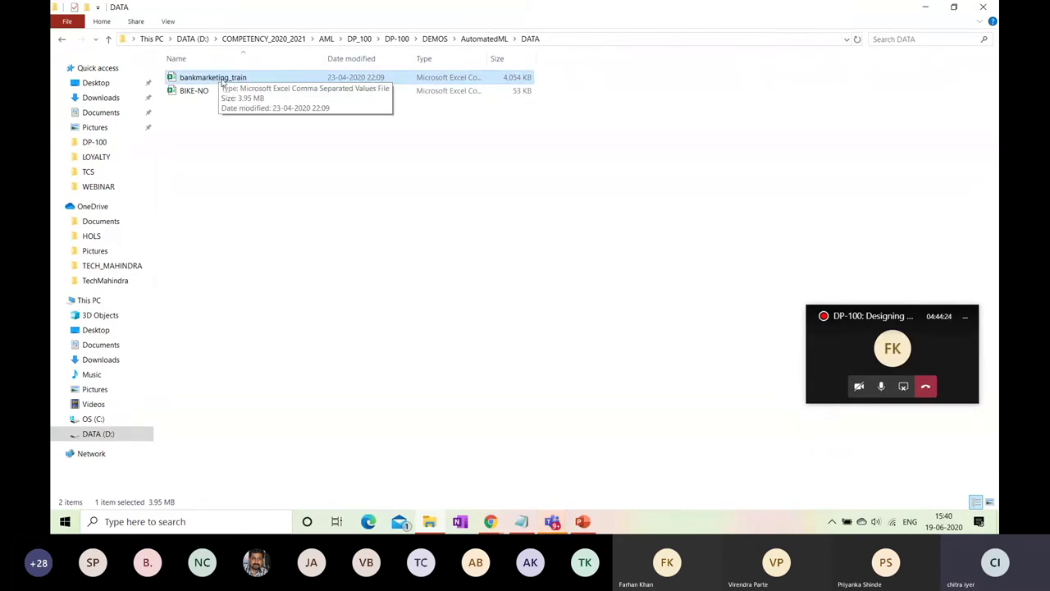
left_click(558, 39)
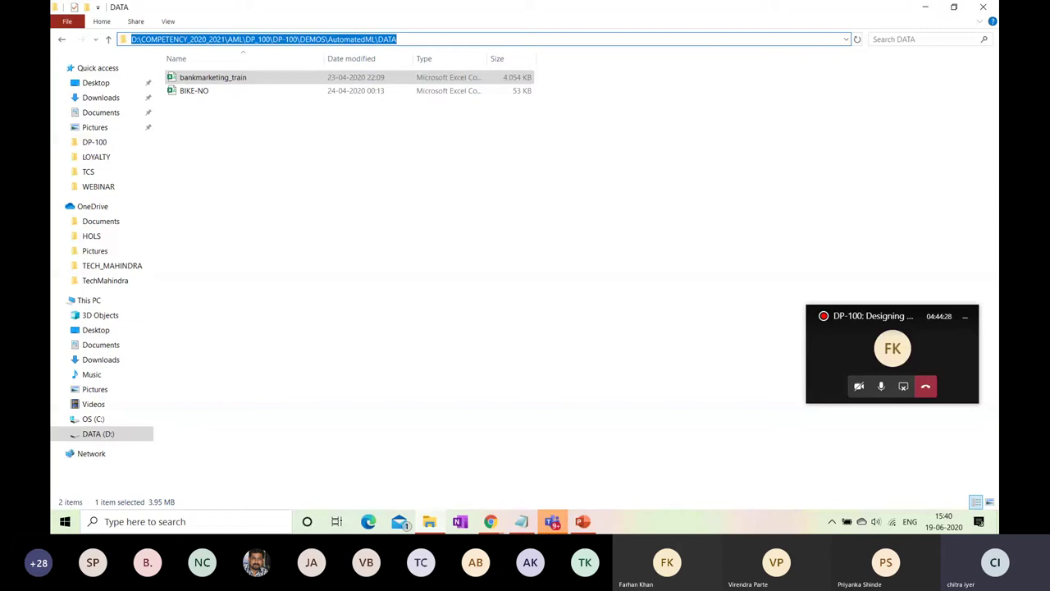
Step: Return to the Azure portal and upload bankmarketing_train.csv from the AutomatedML\DATA folder to mycontainer
left_click(490, 523)
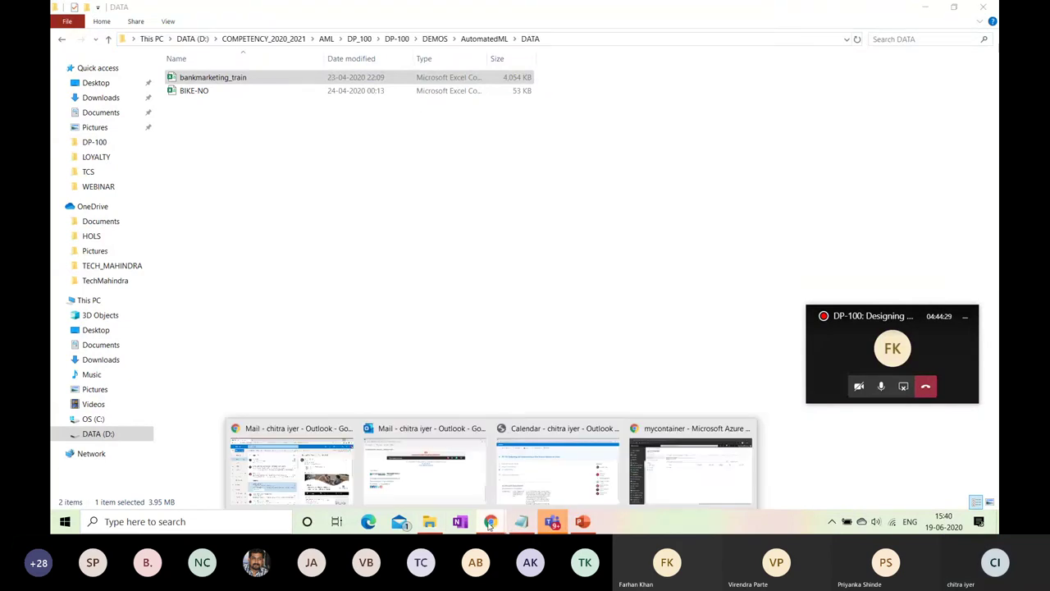
left_click(661, 464)
left_click(358, 127)
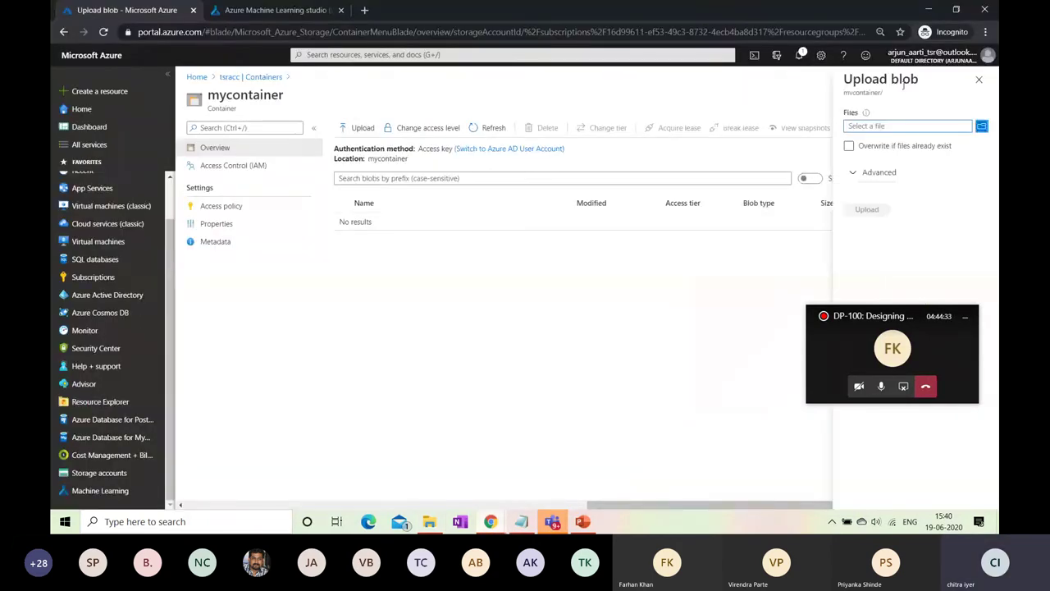
left_click(982, 128)
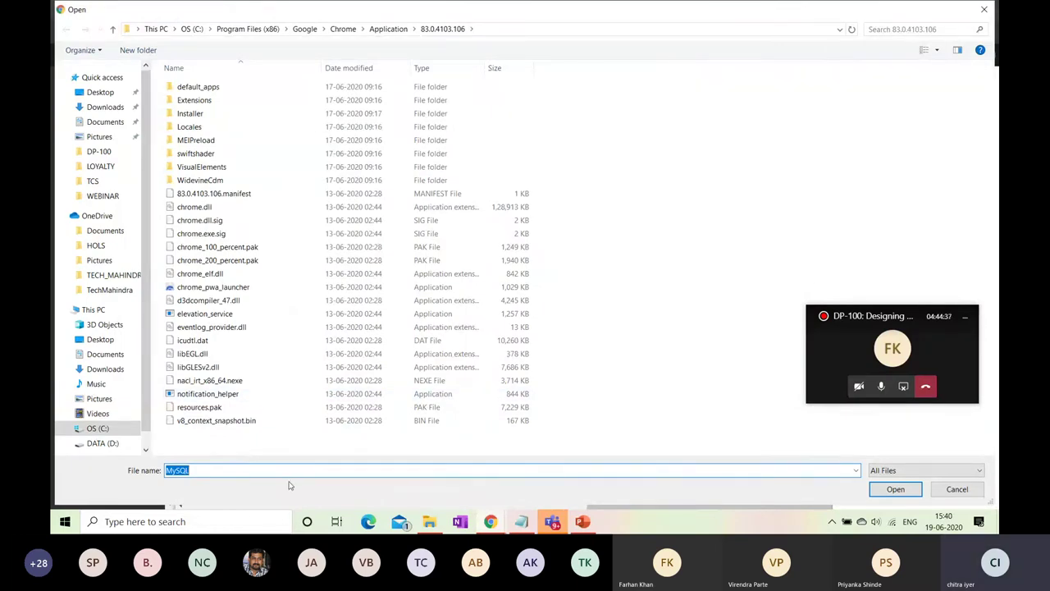
type("D:\\COMPETENCY_2020_2021\\AML\\DP-100\\DP-100\\DEMOS\\AutomatedML\\DATA")
key("Return")
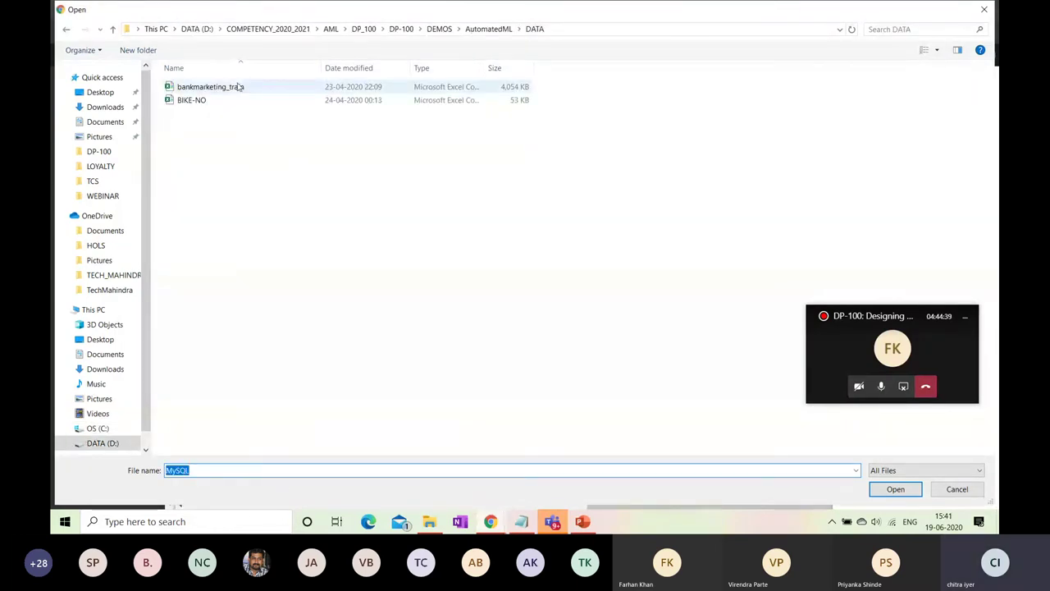
left_click(234, 87)
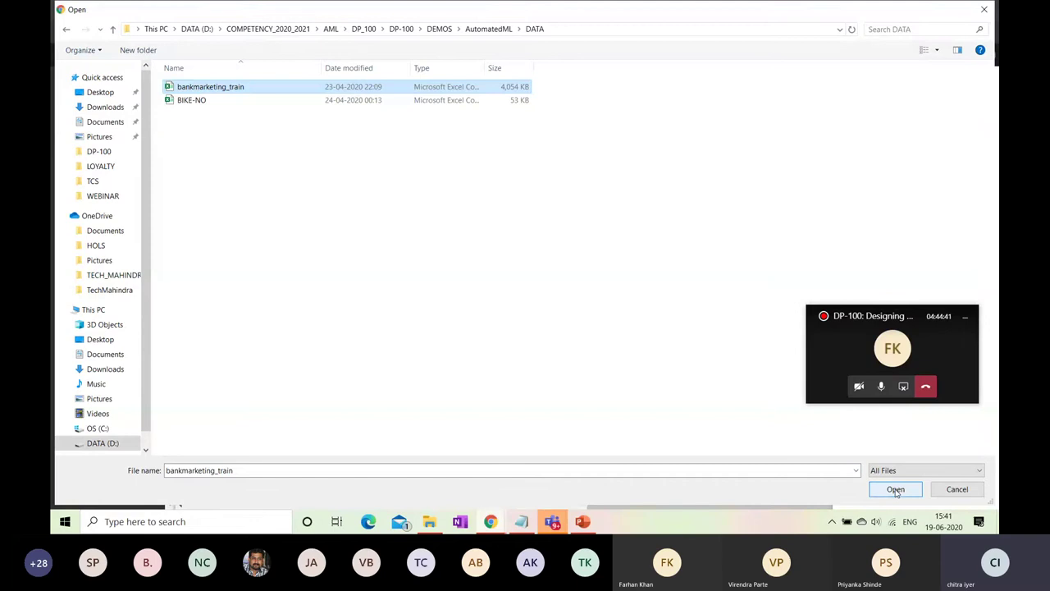
left_click(896, 490)
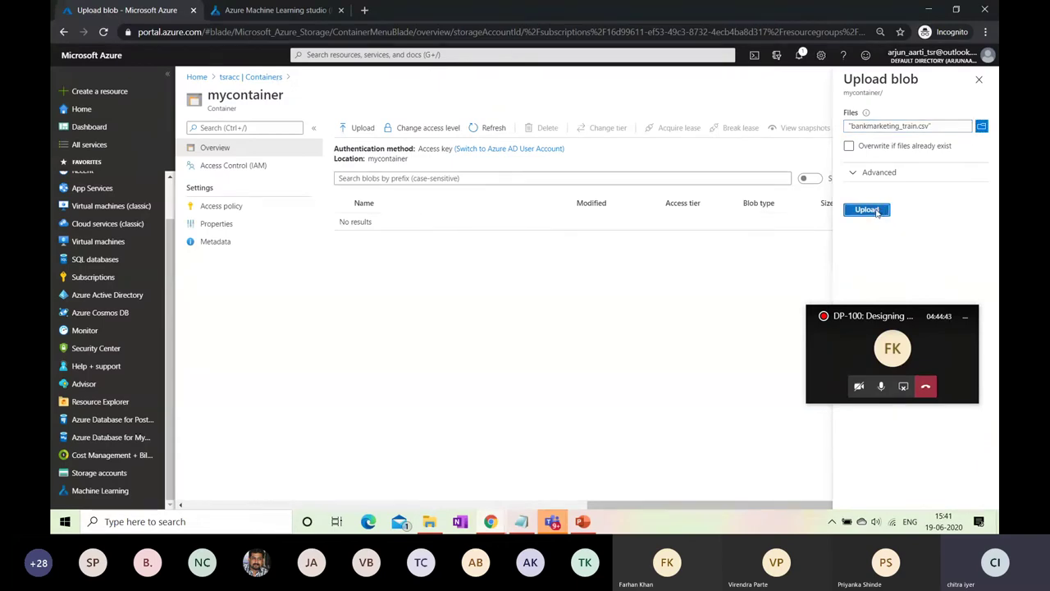
left_click(867, 211)
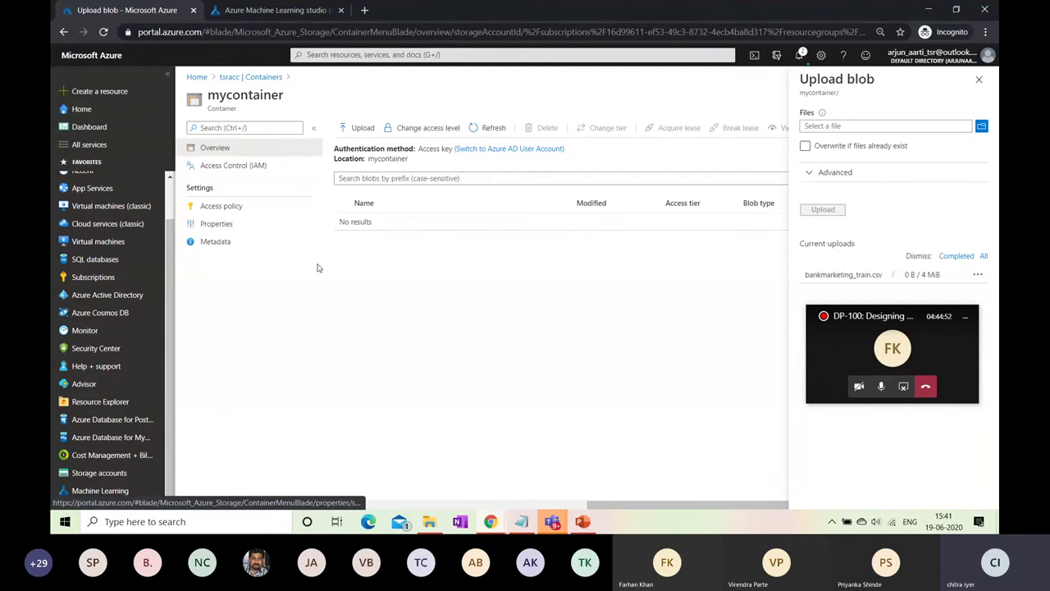
Step: Switch to Azure Machine Learning studio and select the Default Directory that contains the MSDN Platforms subscription
left_click(215, 12)
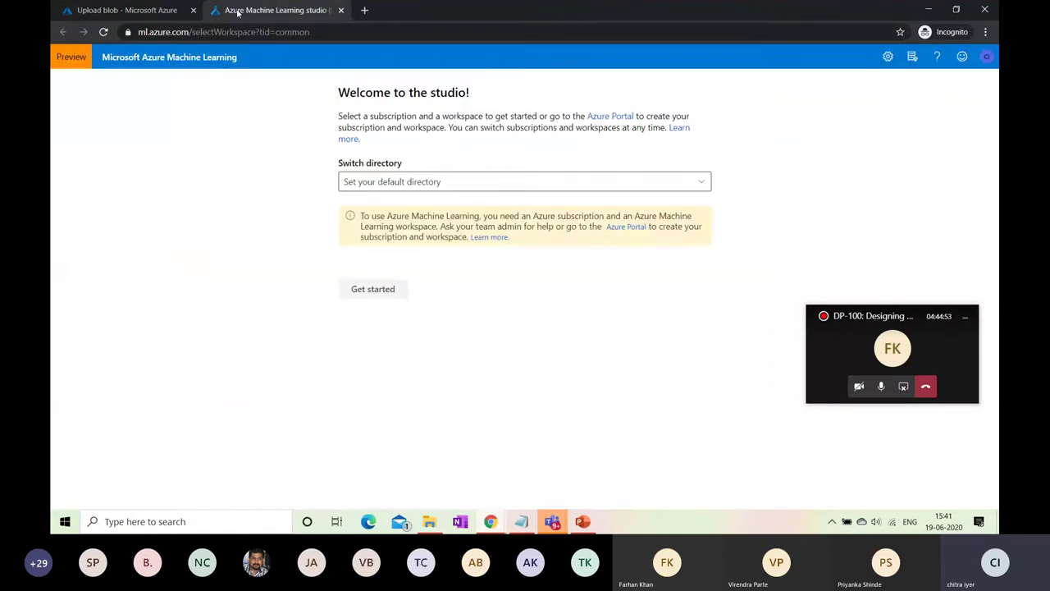
left_click(481, 179)
left_click(408, 226)
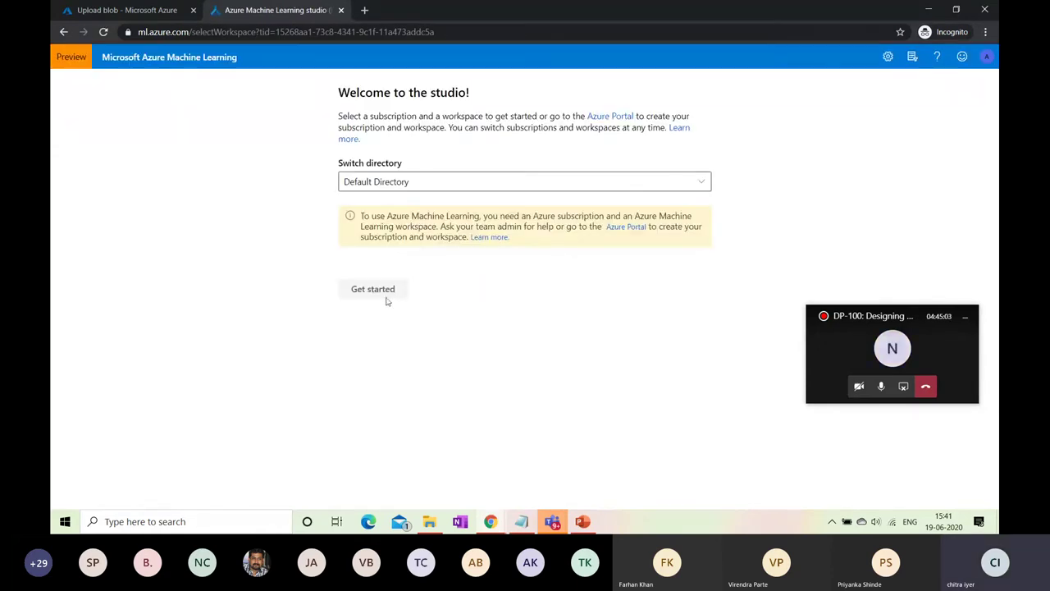
left_click(704, 181)
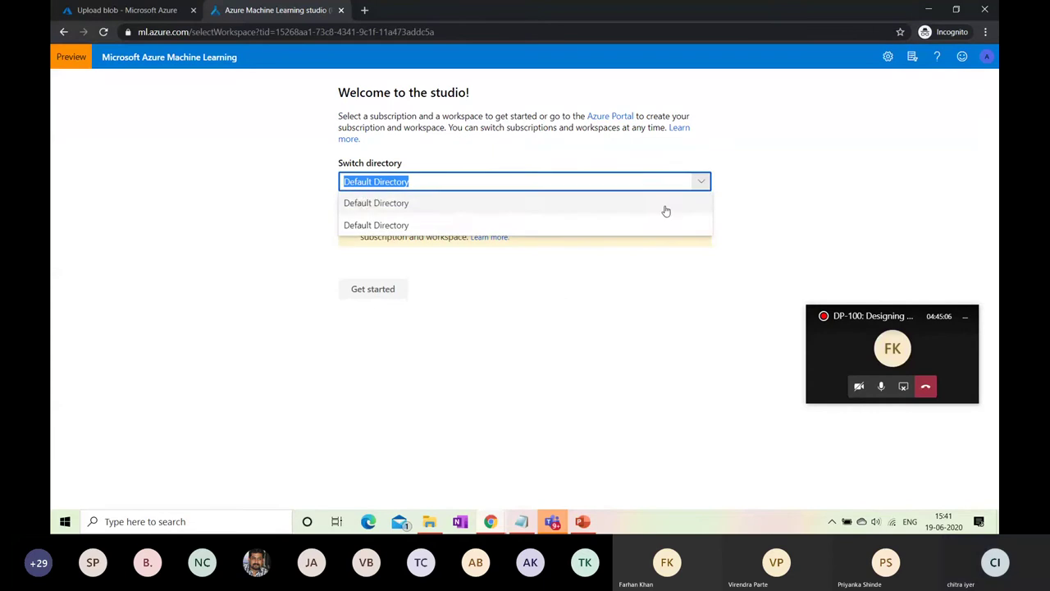
left_click(417, 223)
Step: Select the MSDN Platforms subscription and the TSRWS workspace, enter the studio and dismiss the welcome tour
left_click(444, 234)
left_click(361, 253)
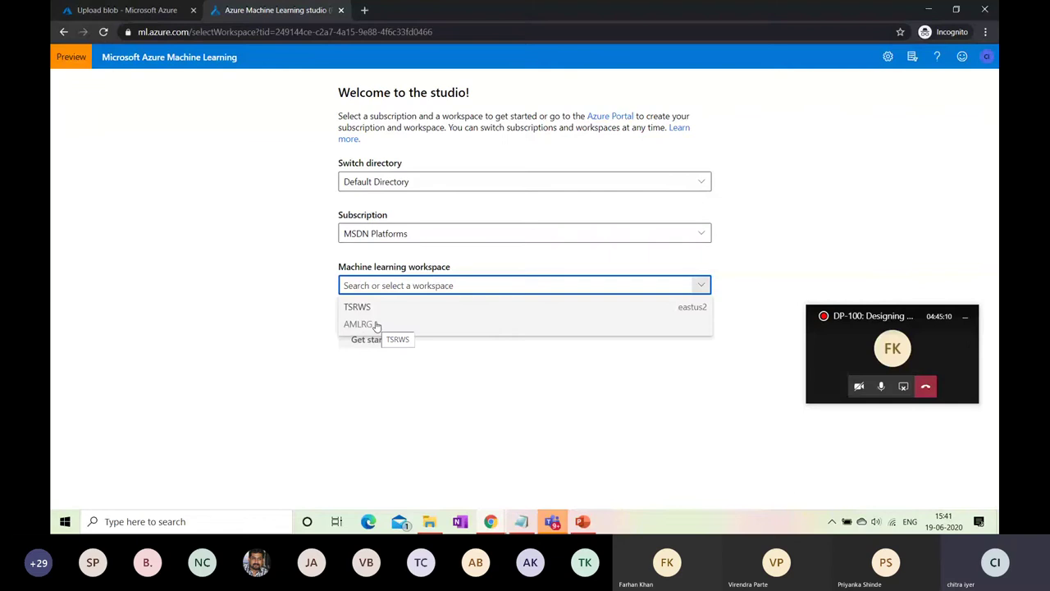
left_click(375, 325)
left_click(375, 341)
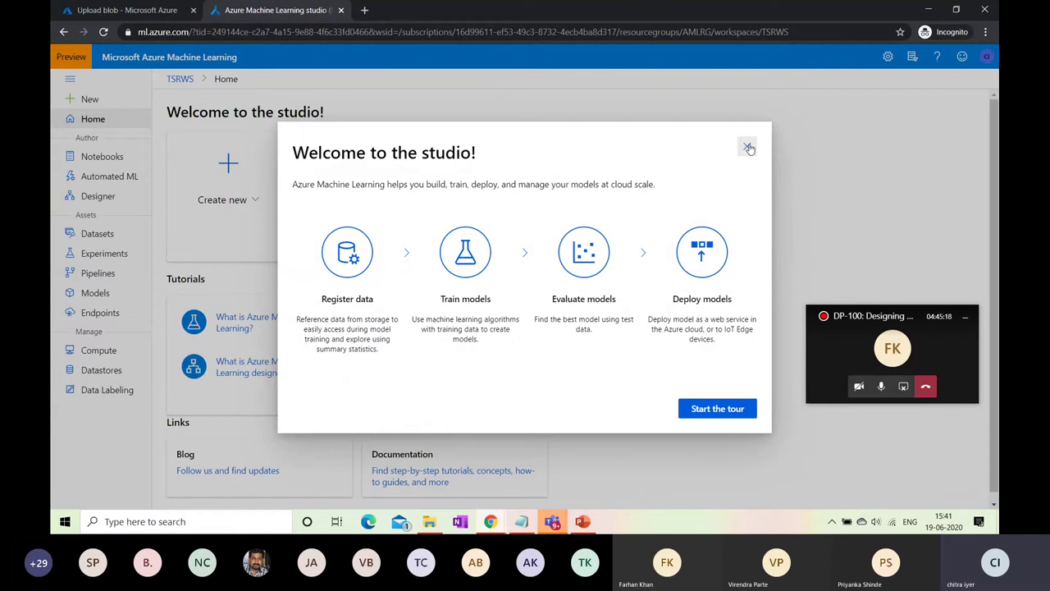
left_click(749, 148)
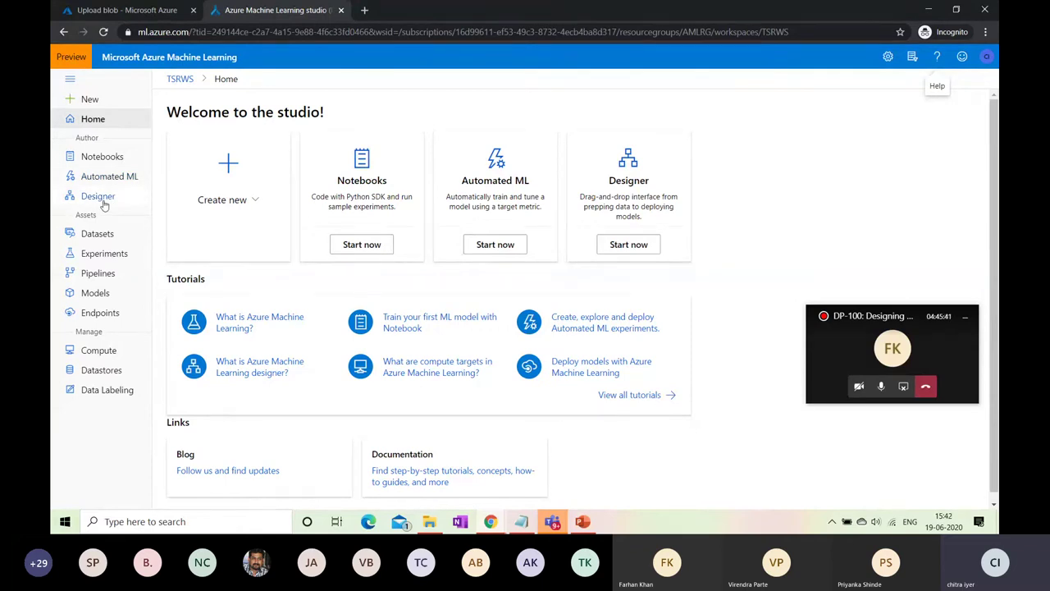
Step: Examine the workspace's Experiments, Pipelines, Models, Endpoints, Datasets, Compute and Datastores pages, and check the blob upload's progress in the Azure portal
left_click(105, 252)
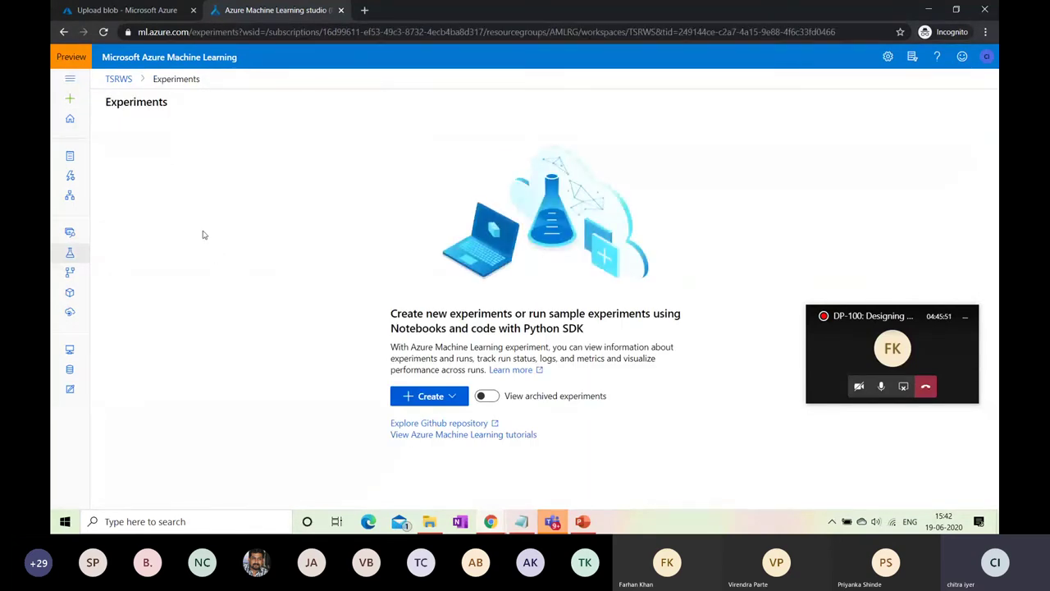
left_click(68, 81)
left_click(110, 278)
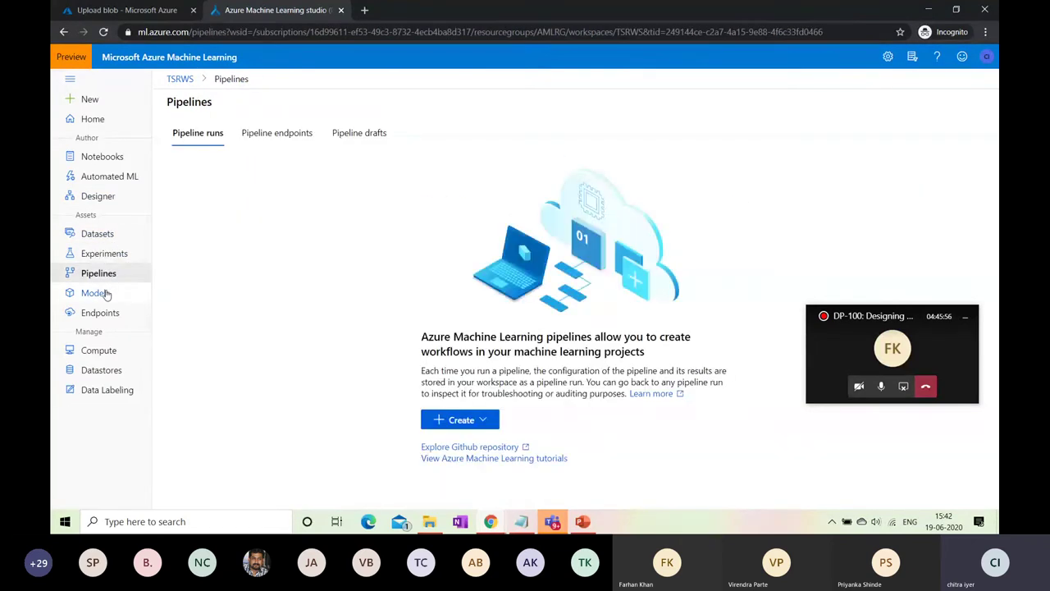
left_click(97, 292)
left_click(100, 314)
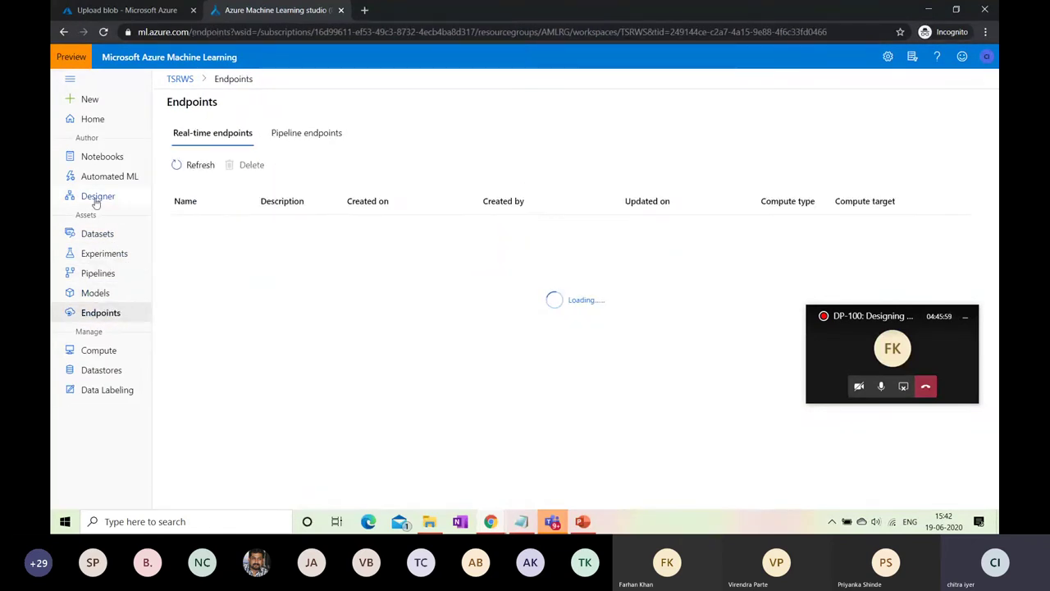
left_click(107, 238)
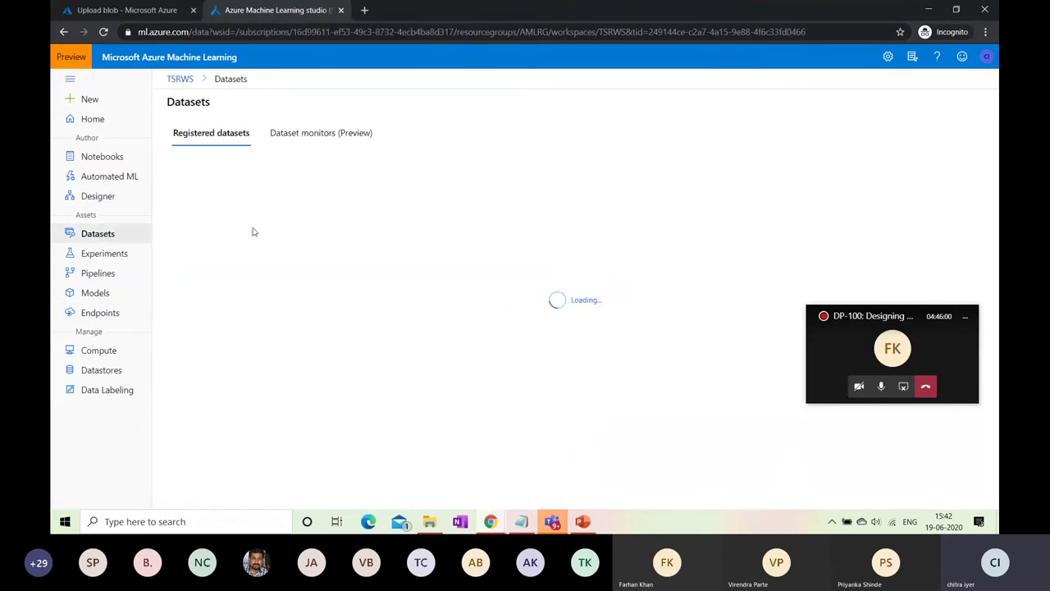
left_click(97, 350)
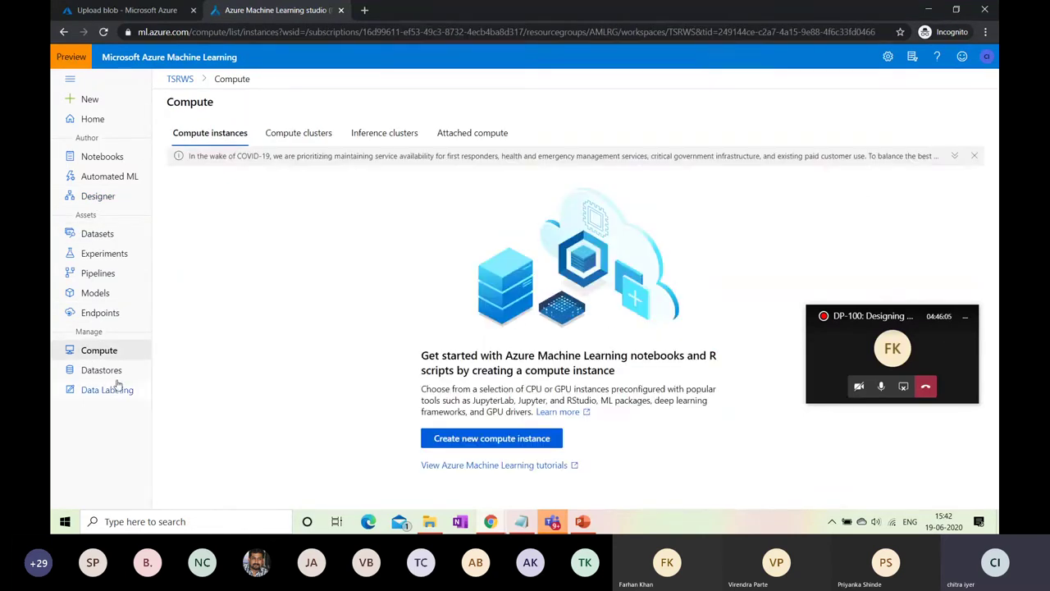
left_click(113, 374)
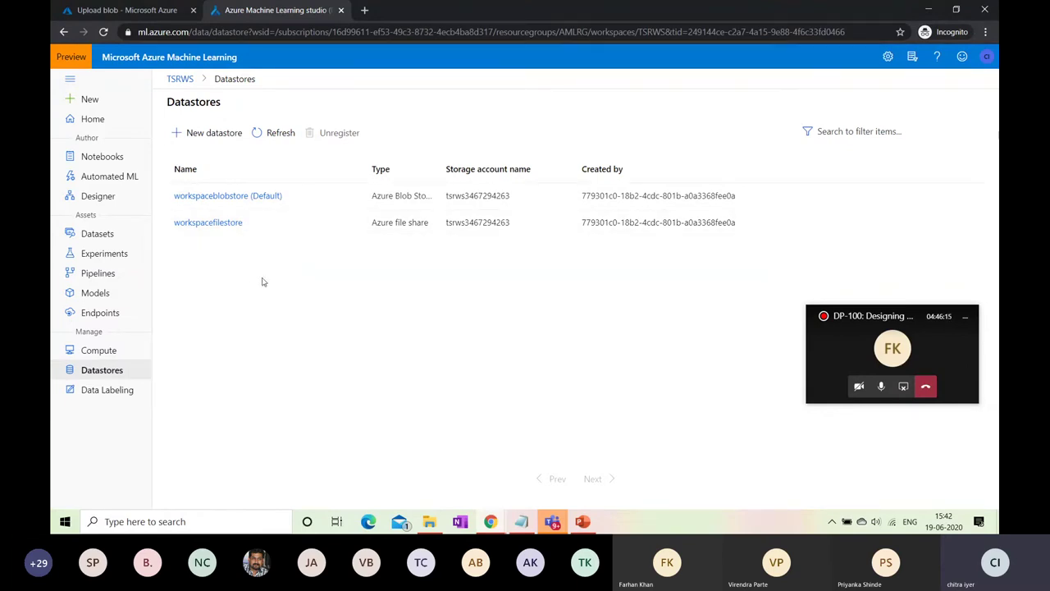
left_click(124, 13)
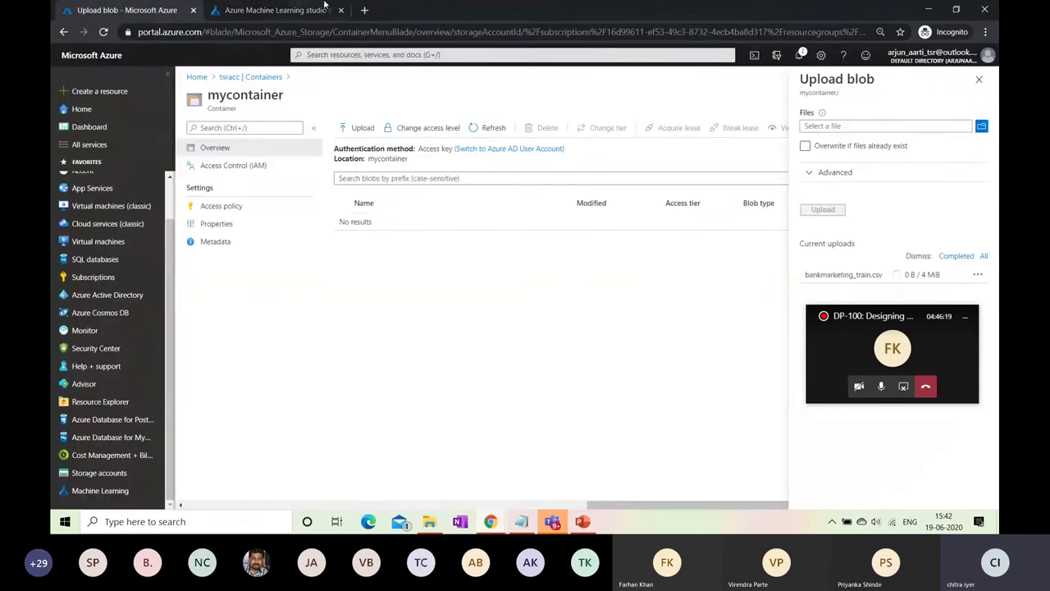
left_click(275, 10)
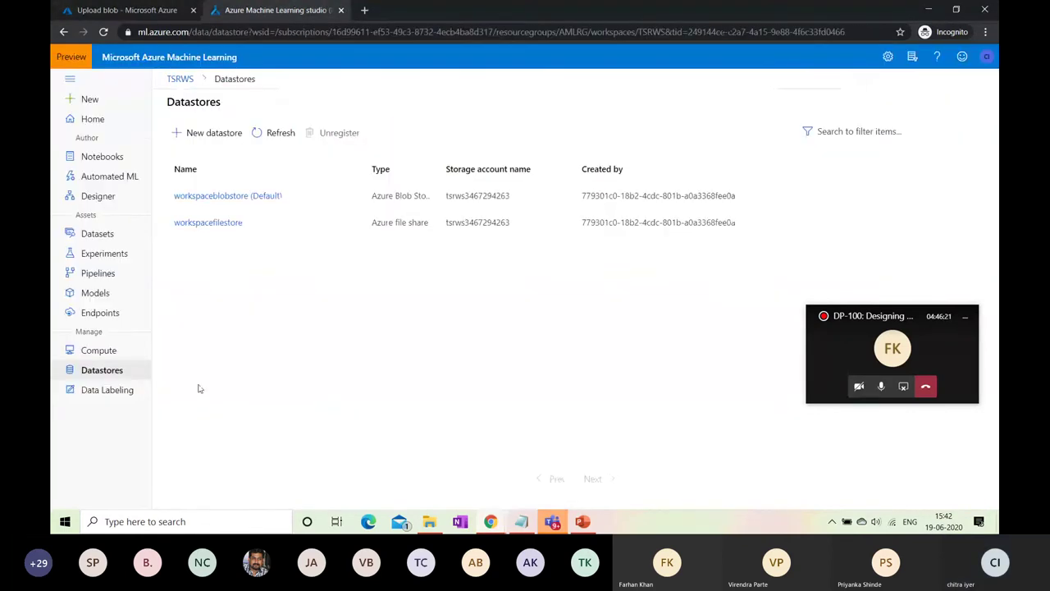
Step: Create a new Designer pipeline with easy-to-use prebuilt modules and dismiss the Draft Settings tip
left_click(98, 196)
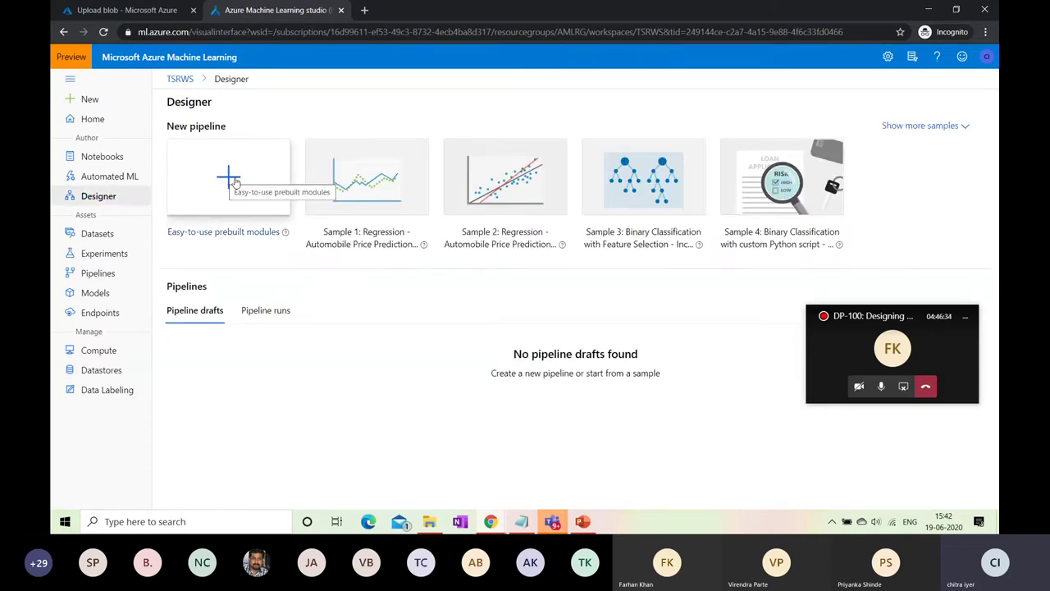
left_click(232, 179)
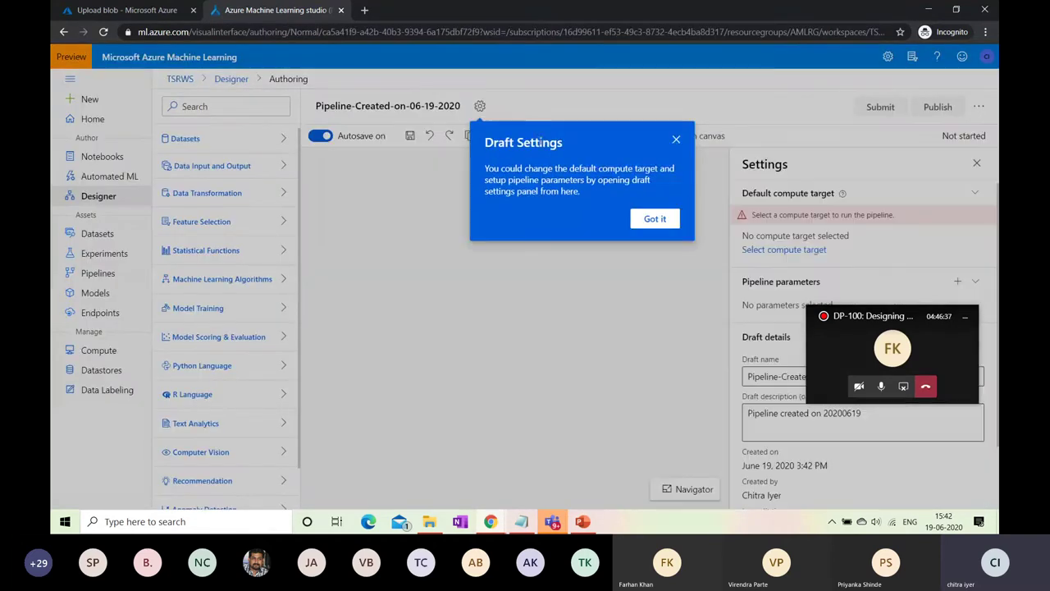
left_click(676, 139)
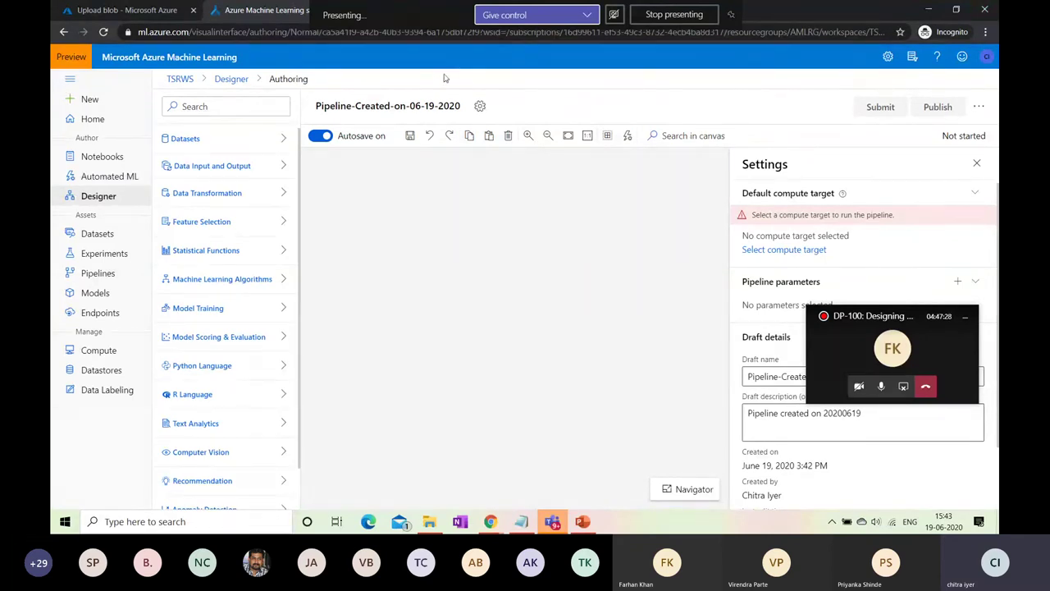
Step: Rename the pipeline draft as DPCarPricePrediction
left_click(310, 106)
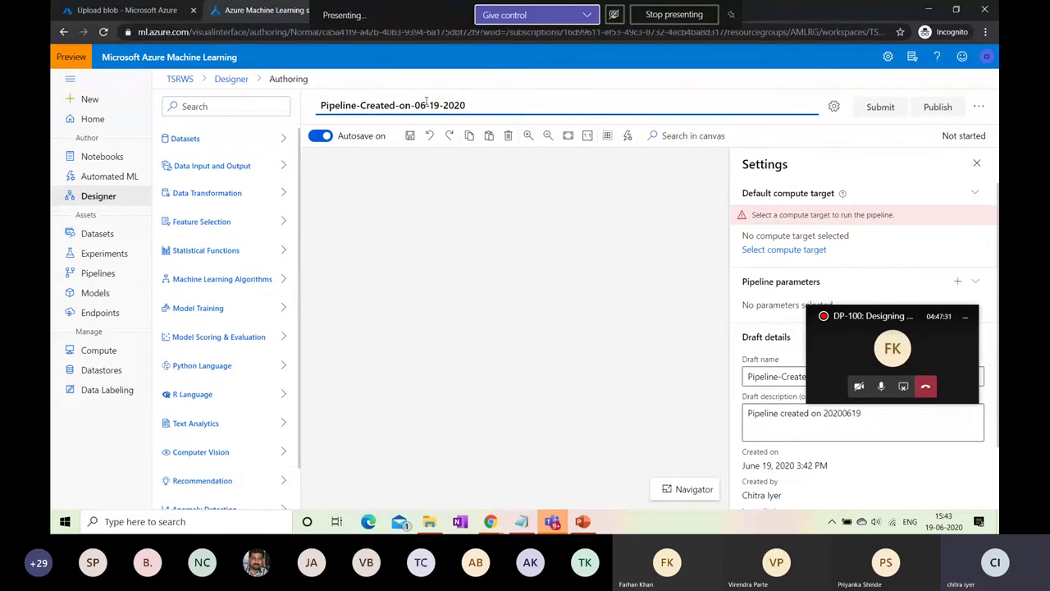
left_click_drag(466, 105, 312, 115)
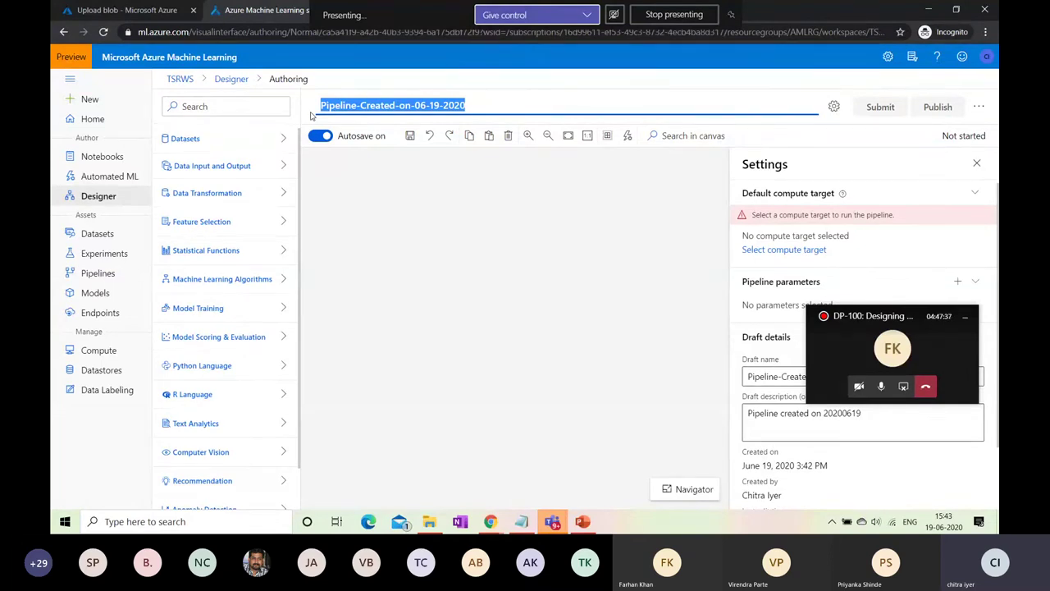
type("DP")
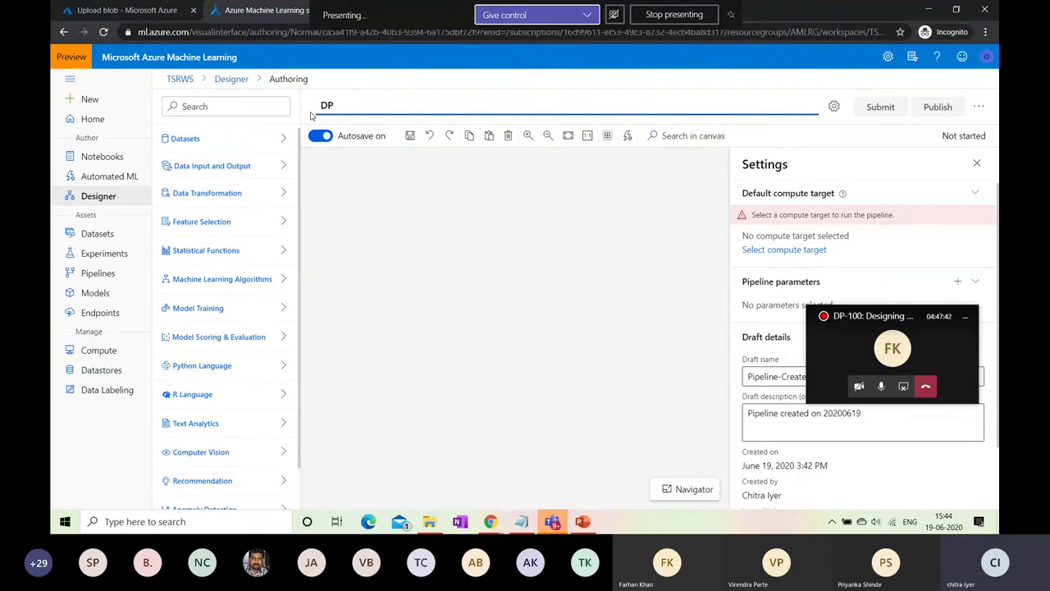
type("CarPricePrediction")
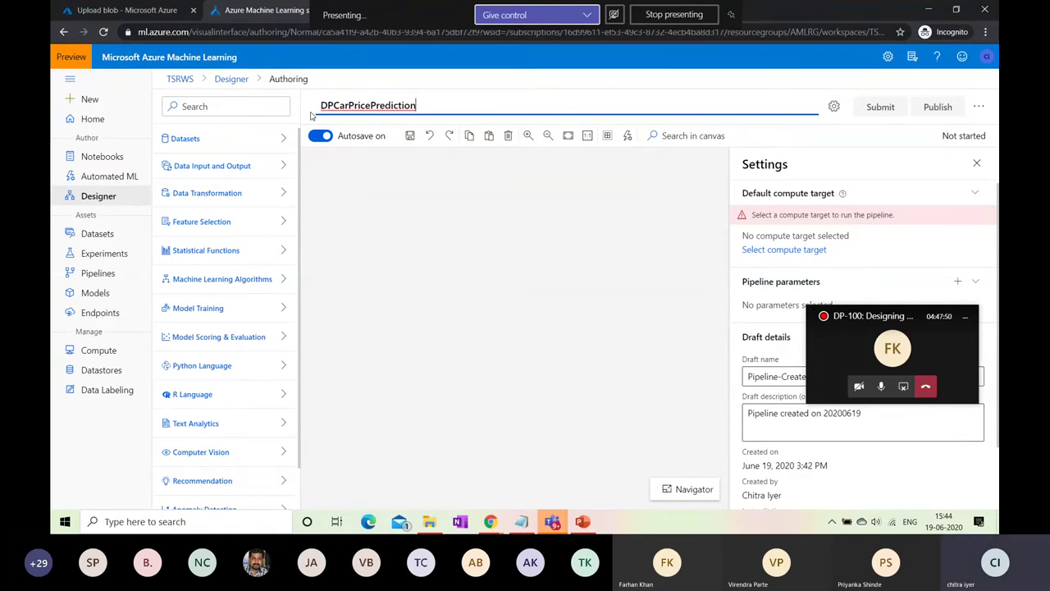
left_click(439, 169)
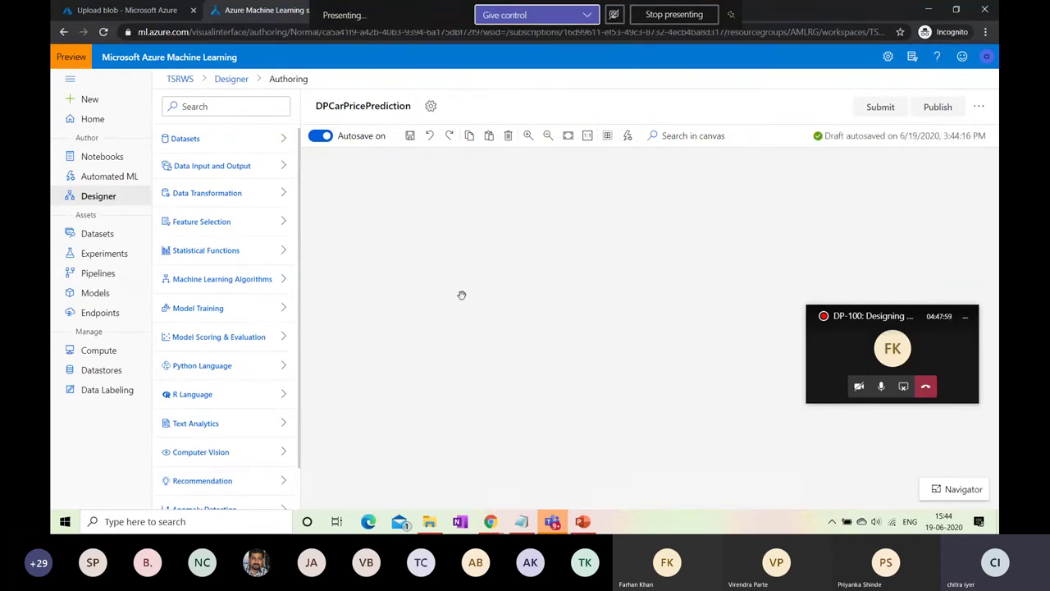
Step: Add the sample dataset Automobile price data (Raw) near the top of the pipeline canvas
left_click(198, 146)
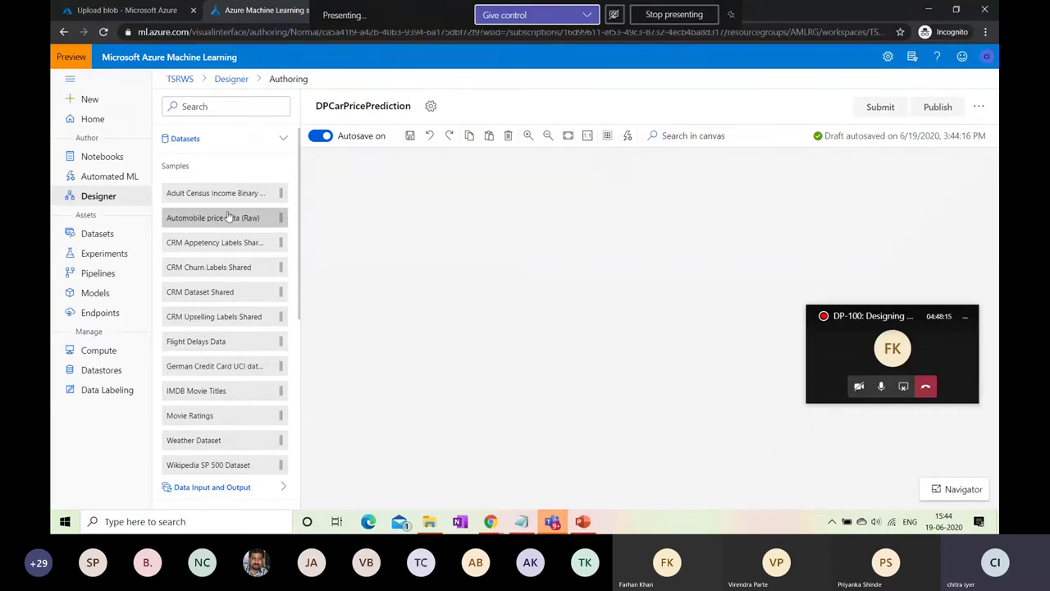
mouse_move(231, 215)
left_click_drag(224, 220, 501, 211)
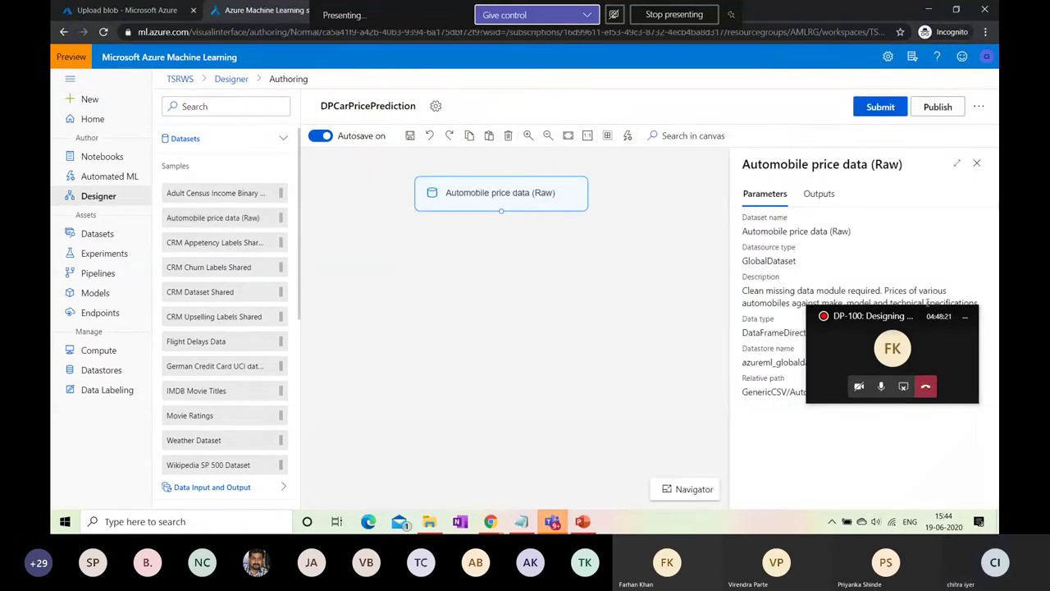
Step: Visualize the dataset output of Automobile price data (Raw), examine its columns through to price, and close the visualization
left_click_drag(916, 323, 896, 441)
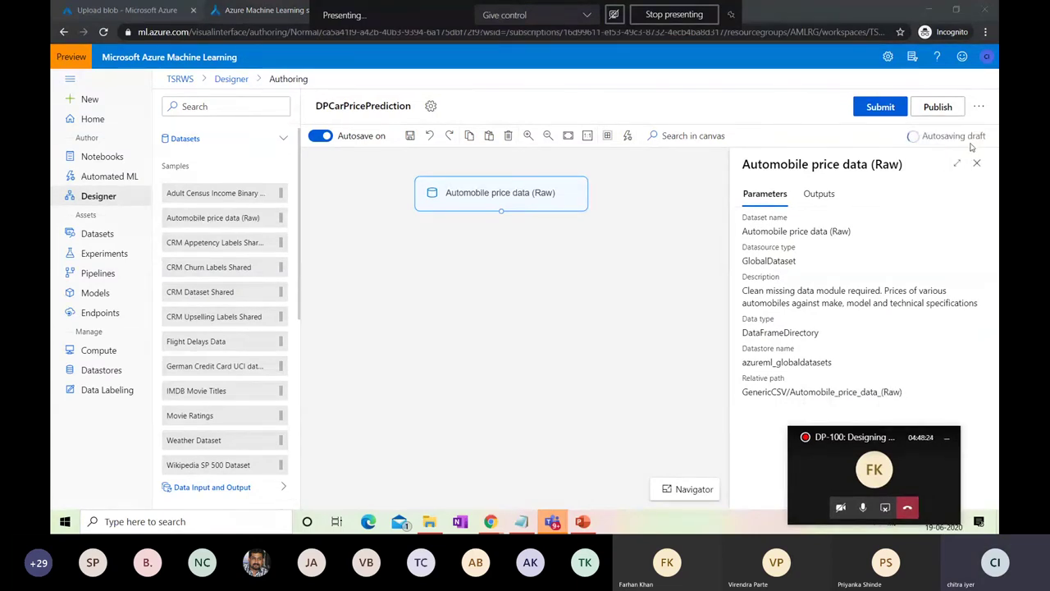
left_click(819, 194)
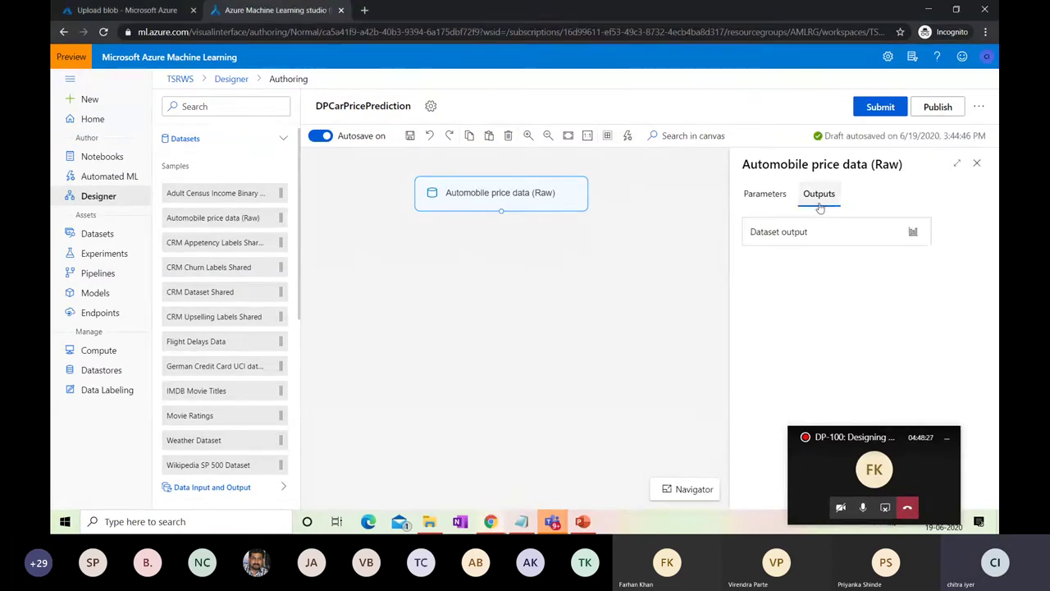
left_click(912, 233)
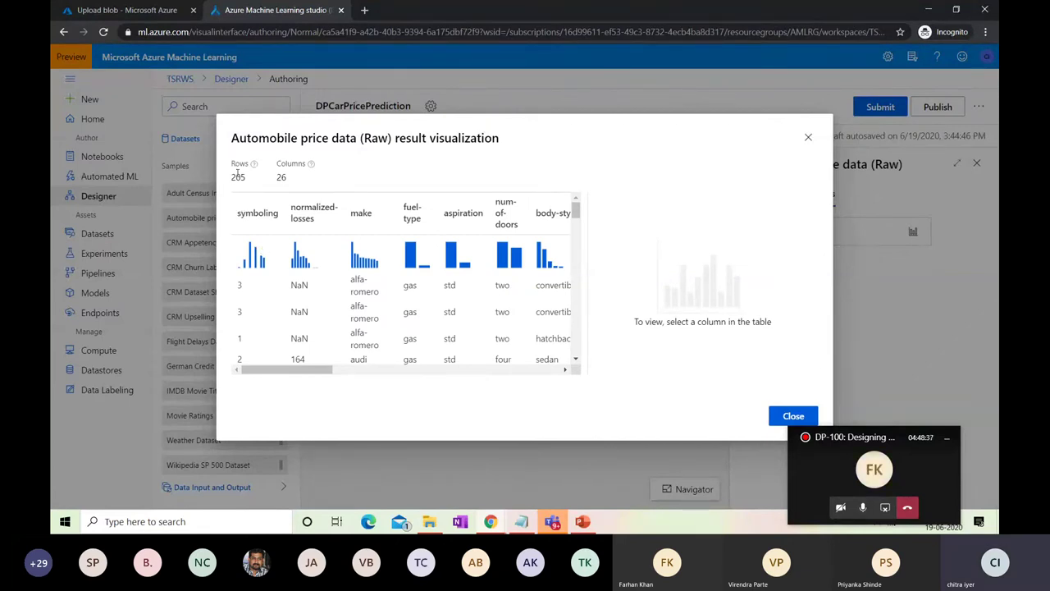
left_click_drag(306, 370, 533, 369)
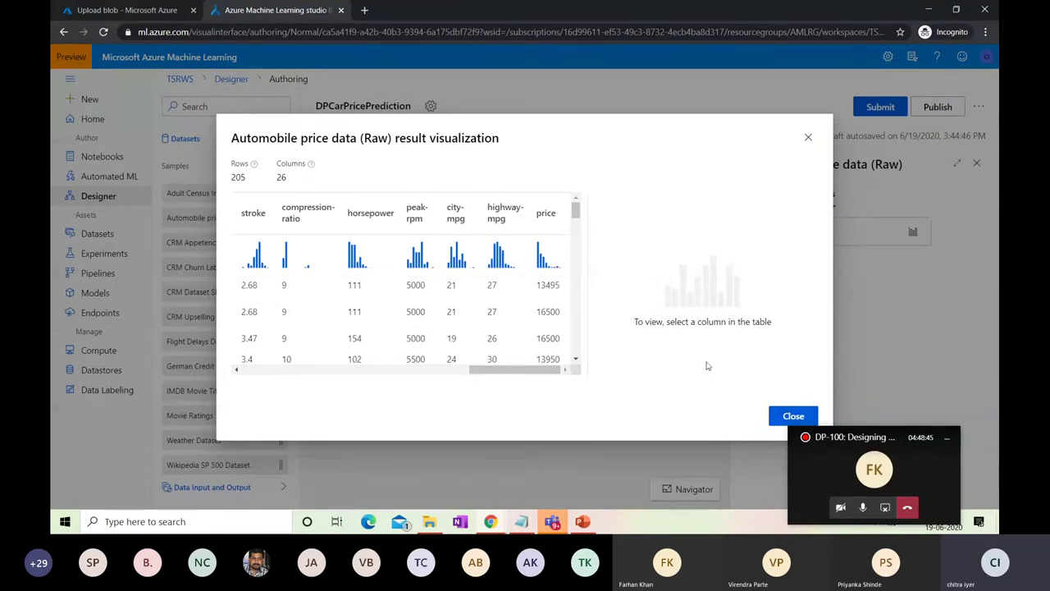
left_click(778, 413)
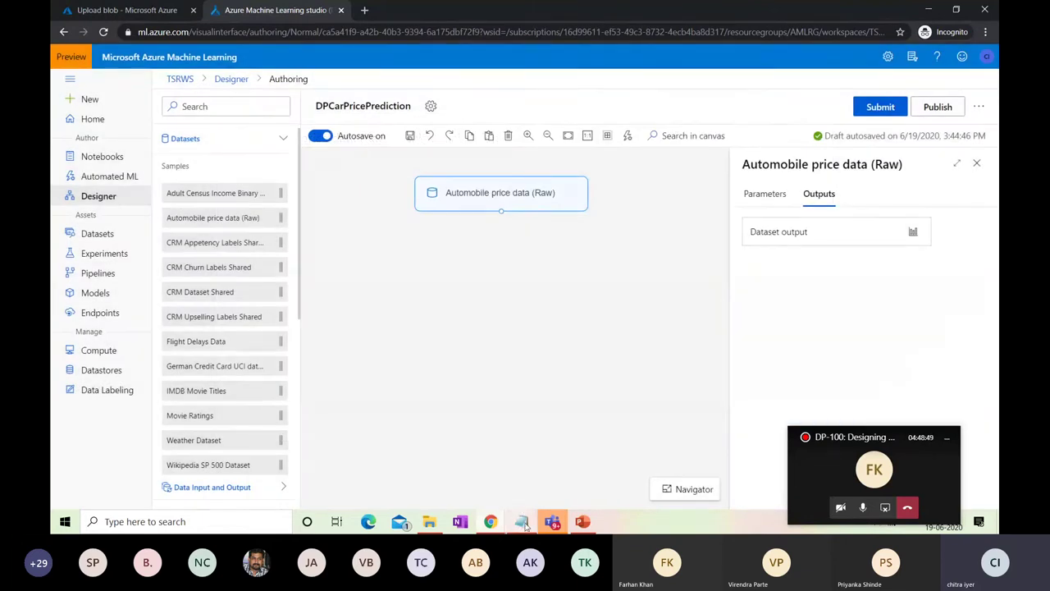
Step: Switch to Notepad, start a new blank document without saving the existing text, and maximize the window
left_click(525, 523)
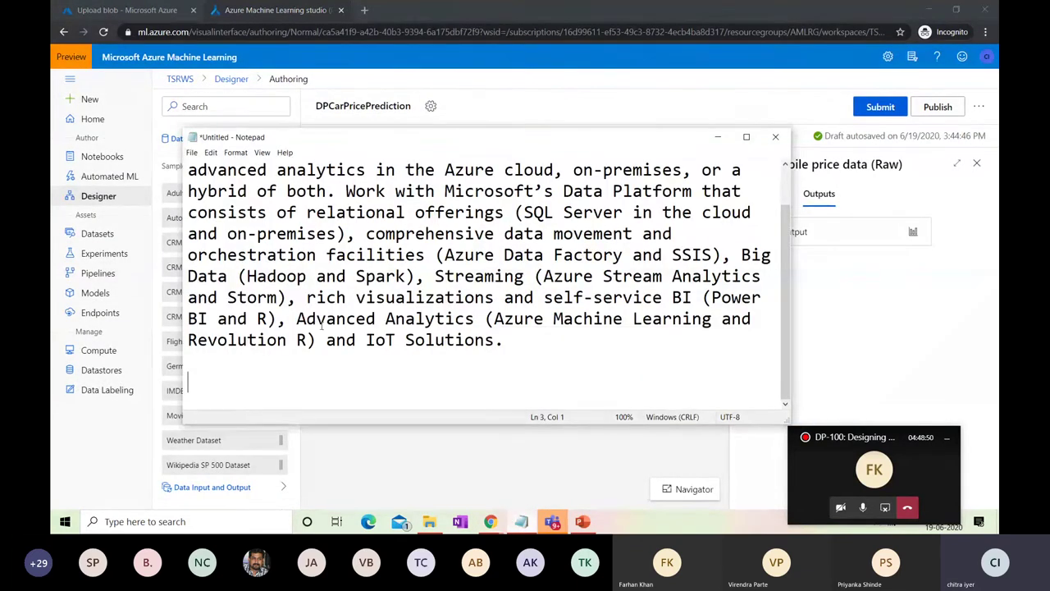
left_click(191, 153)
left_click(211, 166)
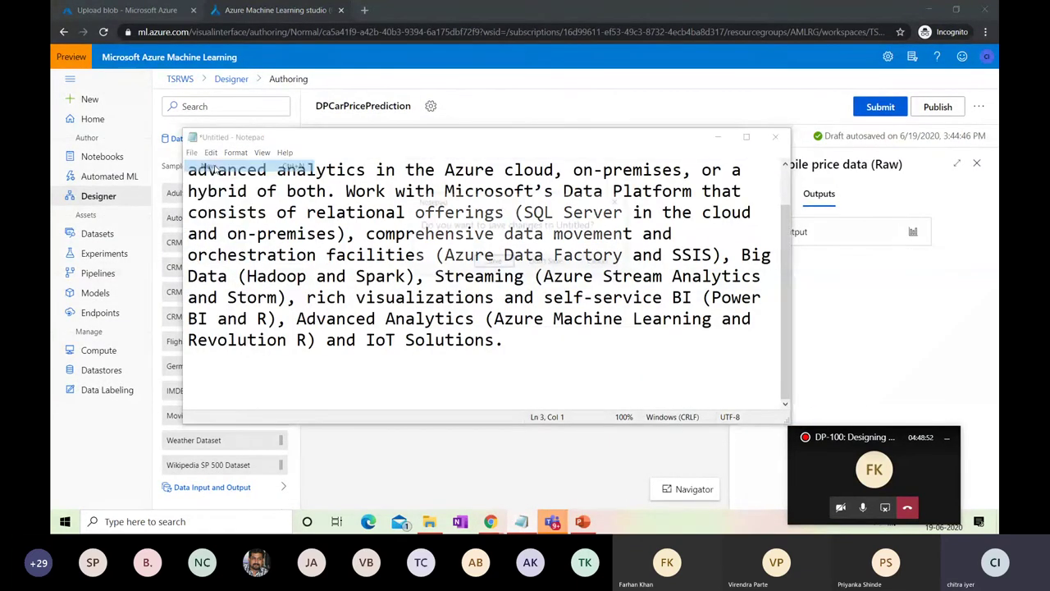
left_click(546, 261)
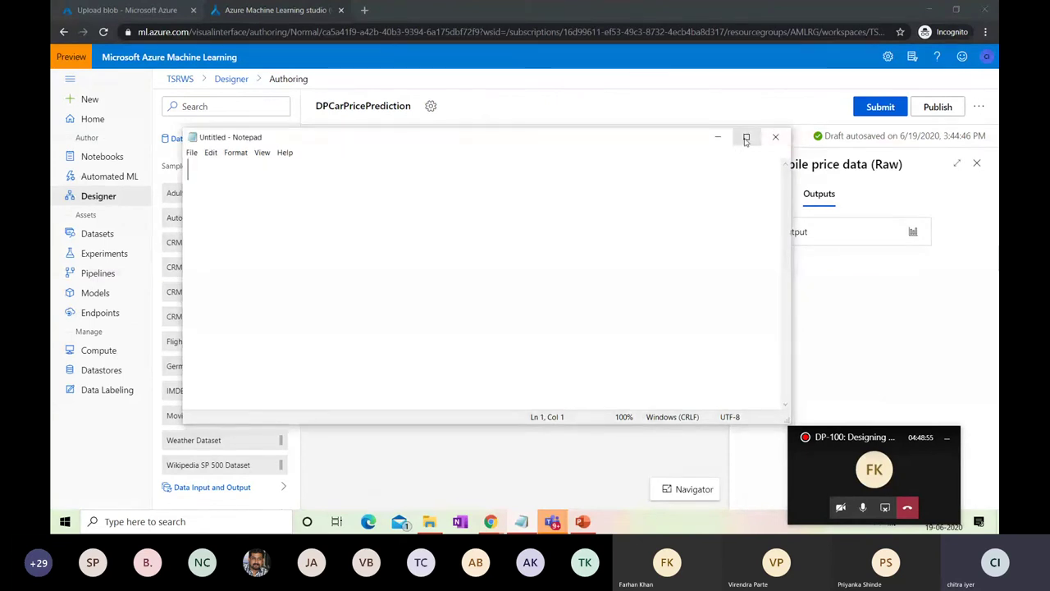
left_click(746, 136)
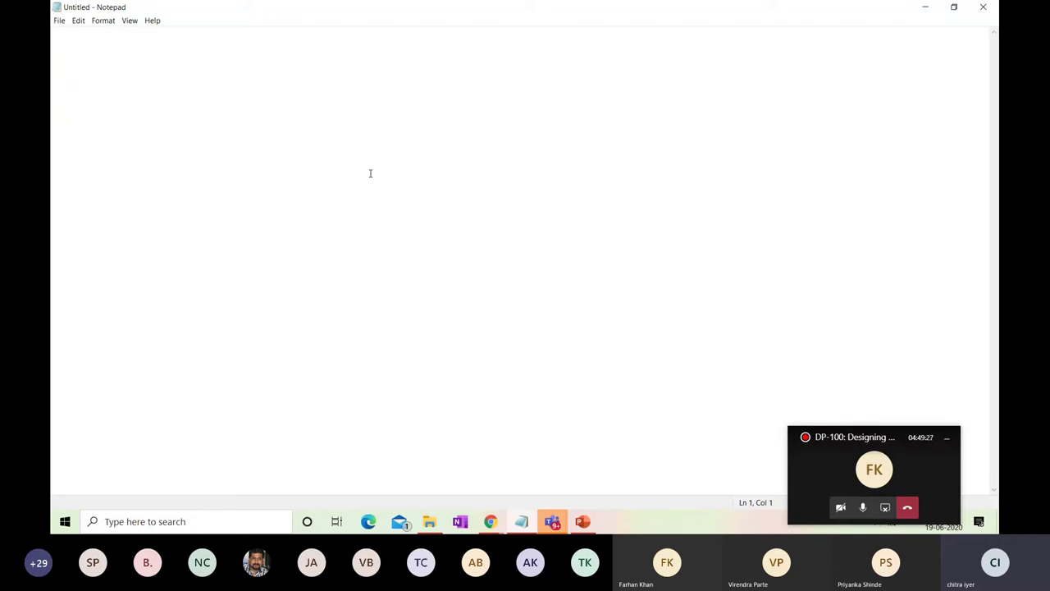
Step: Write "OOP - Approach towards programming" as the first line of the notes
type("0")
type("OP -")
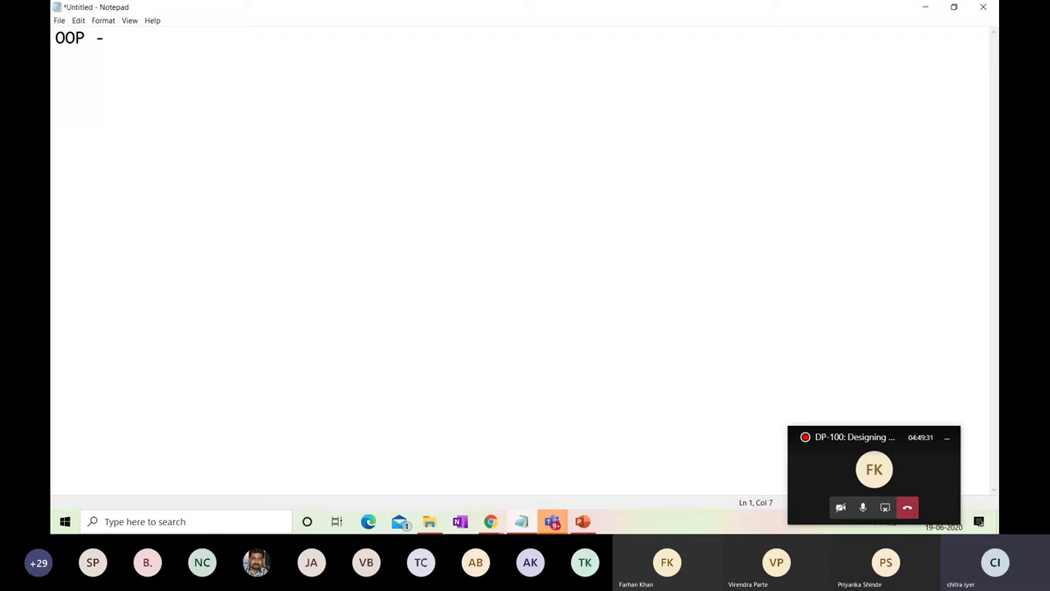
key("Return")
key("Return")
left_click(188, 42)
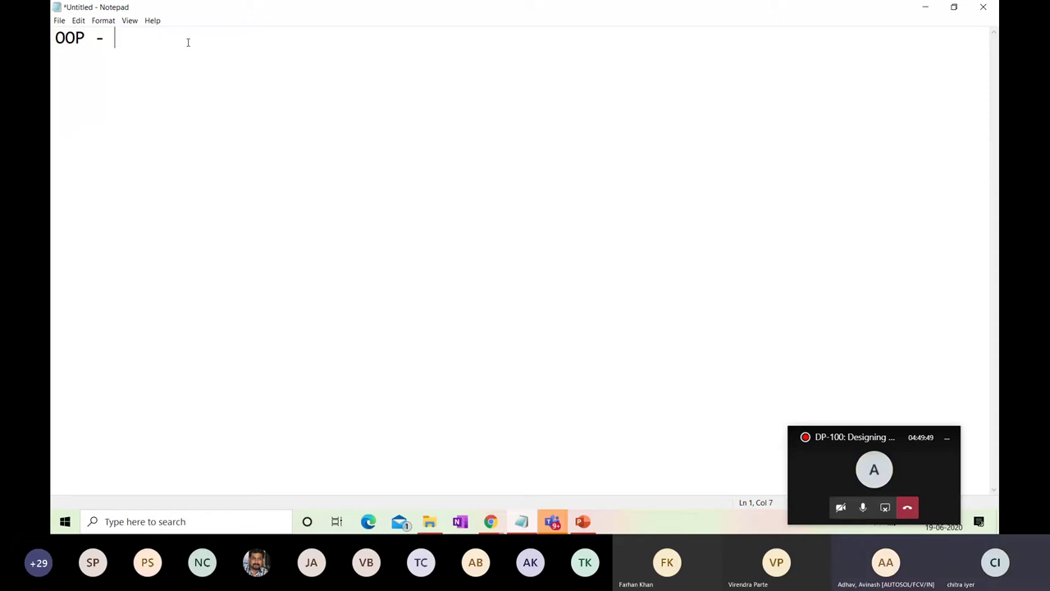
type("A")
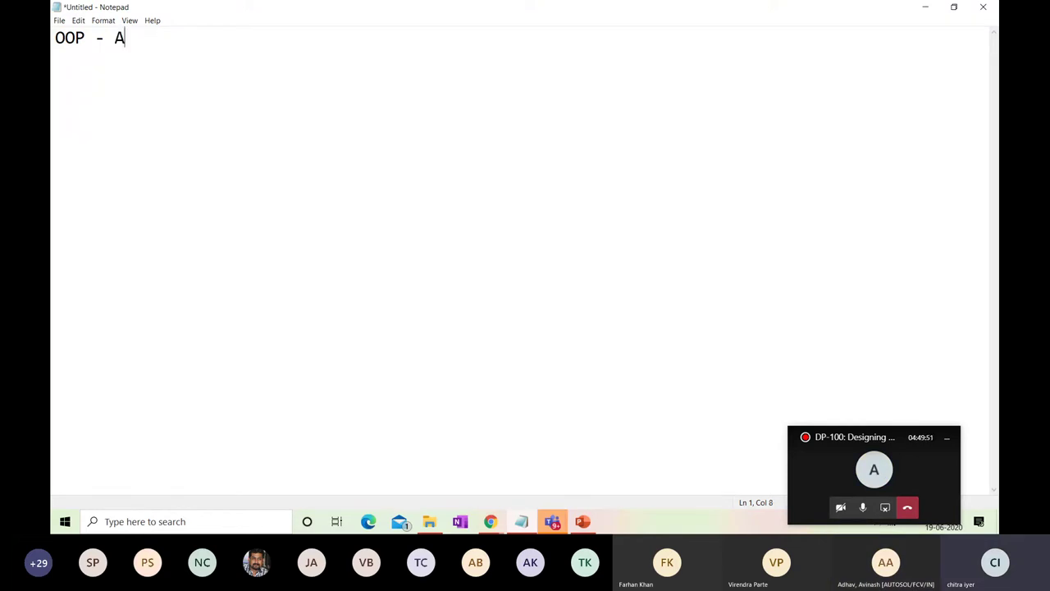
type("pproach towards programming")
key("Return")
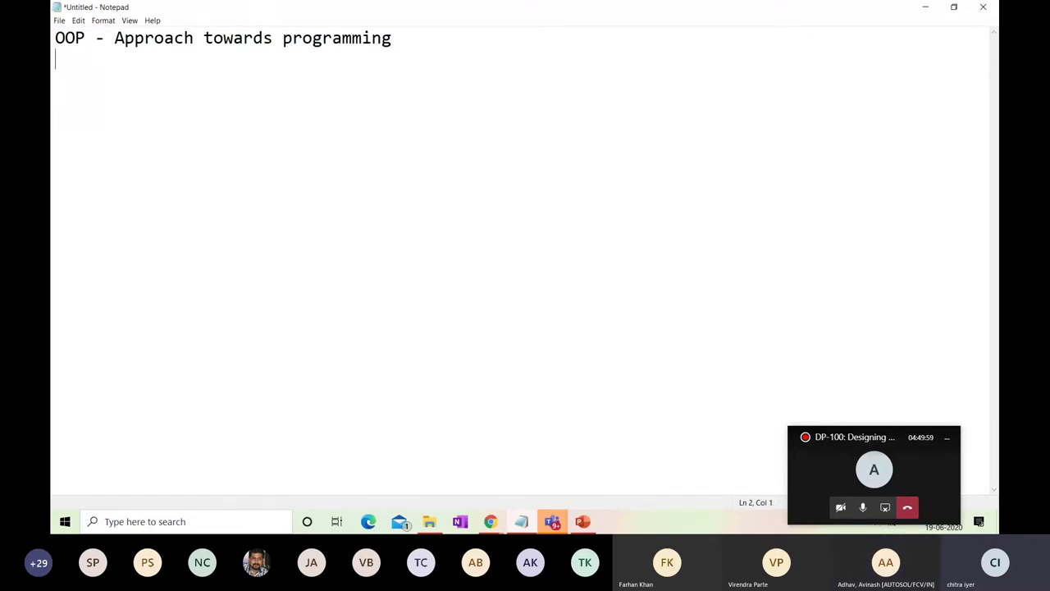
Step: List Data Abstraction, Data Encapsulation and Inheritance on separate lines below the heading, and begin a fourth entry with "Pol"
type("Data Abstraction")
key("Return")
type("Data E")
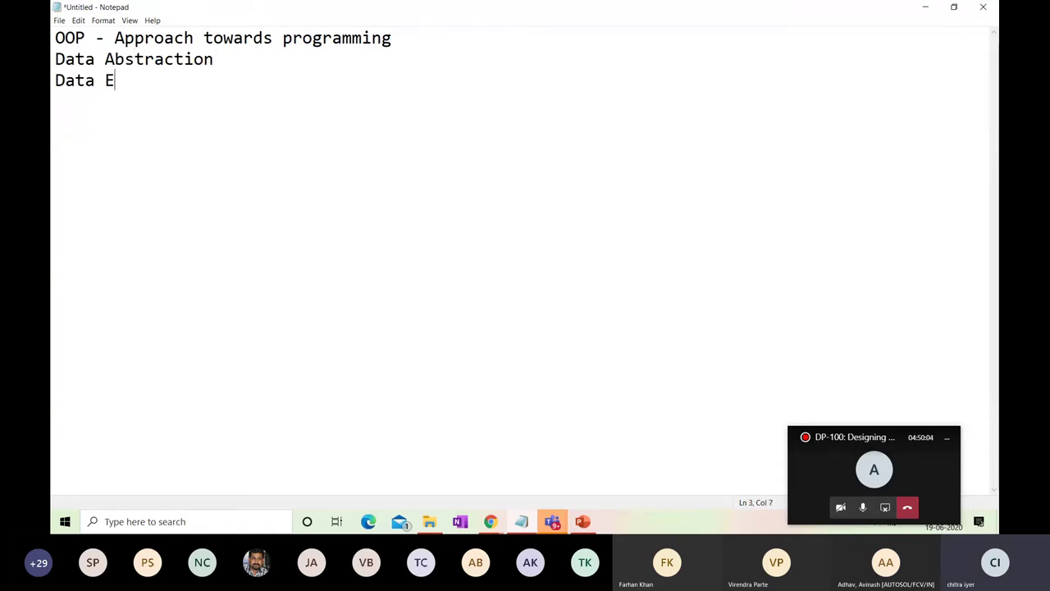
type("ncapsulation")
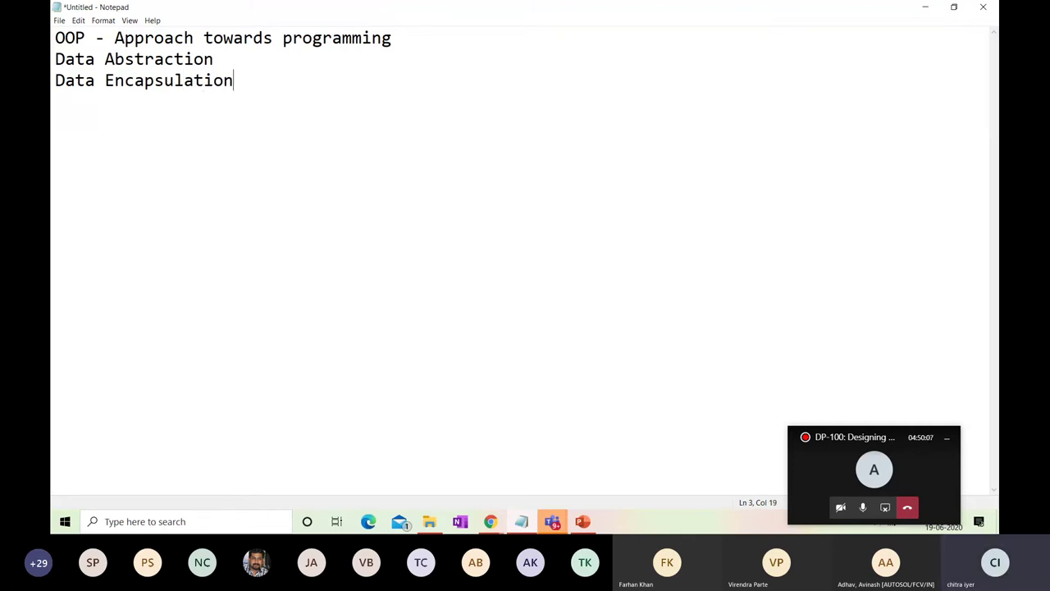
key("Return")
type("Inheritance")
key("Return")
type("Pol")
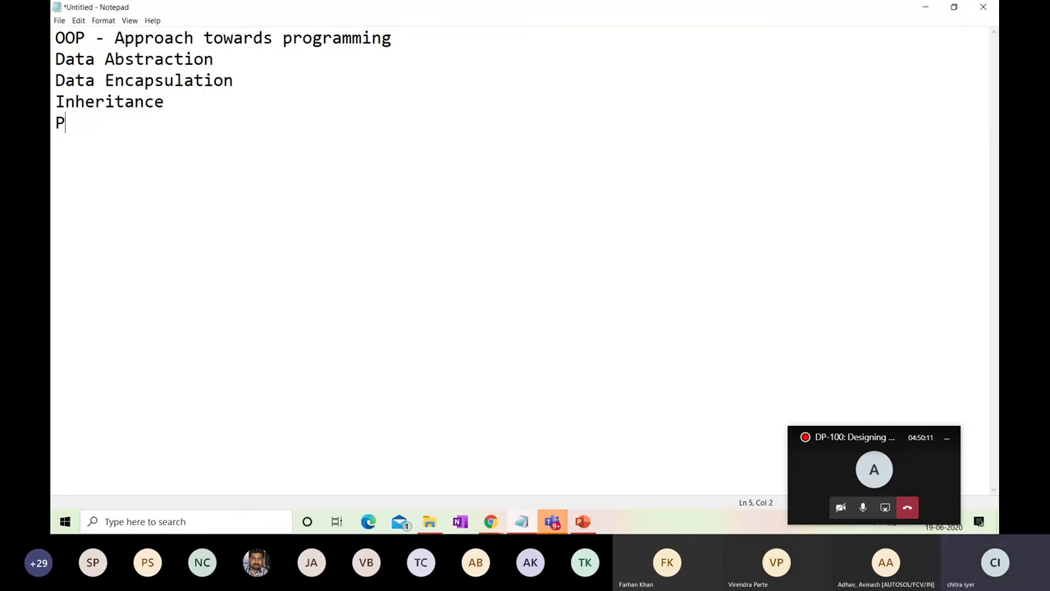
left_click(184, 38)
type("ymorphis")
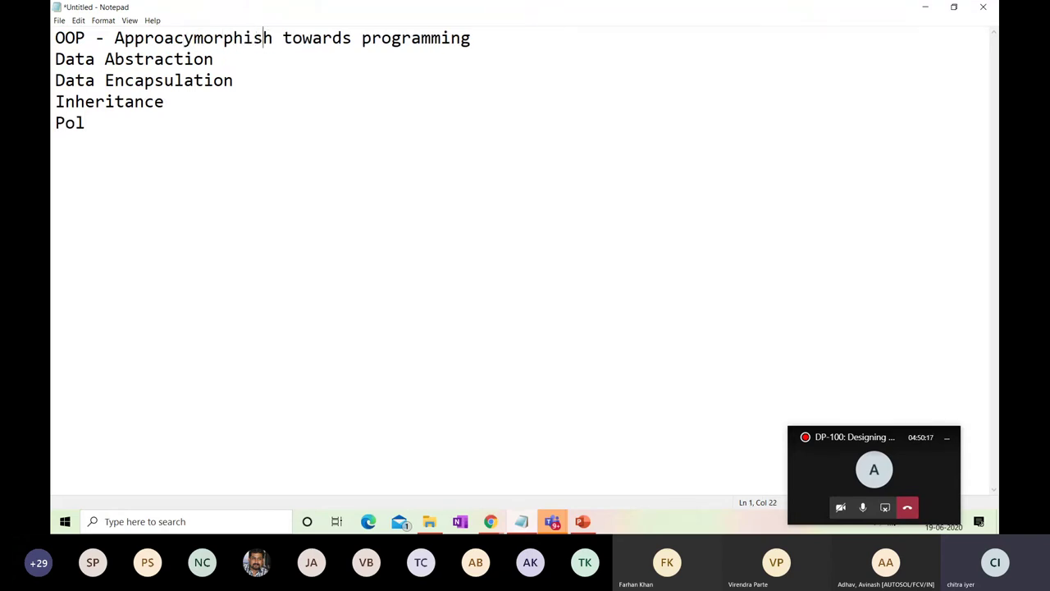
key("BackSpace")
key("BackSpace")
key("BackSpace")
key("BackSpace")
key("BackSpace")
key("BackSpace")
key("BackSpace")
key("BackSpace")
key("BackSpace")
key("BackSpace")
type("a")
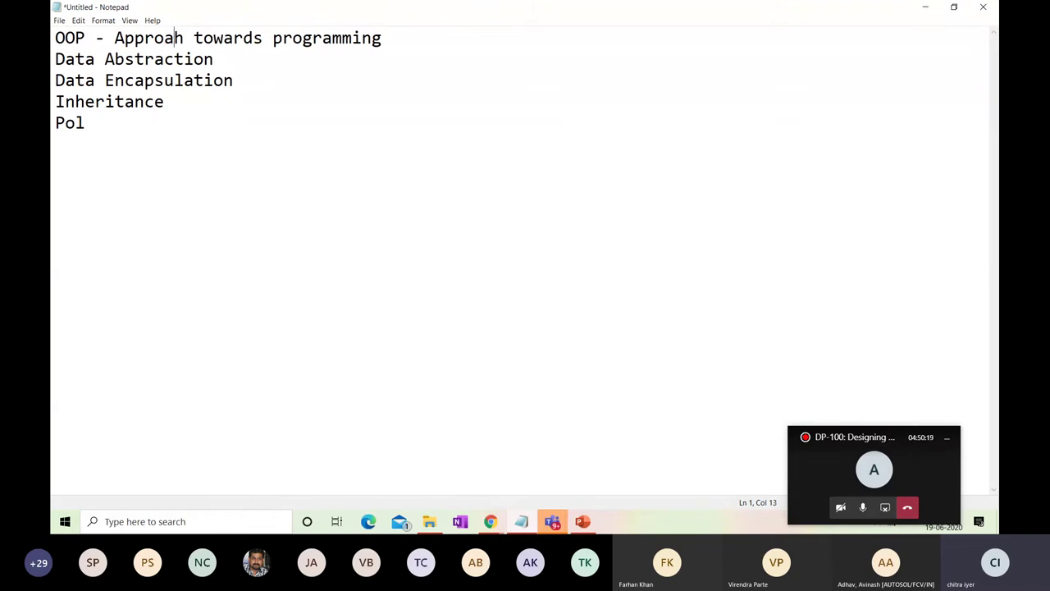
type("c")
Step: Complete the last entry as Polymorphism and append a dash to the Data Abstraction line
left_click(94, 125)
type("ym")
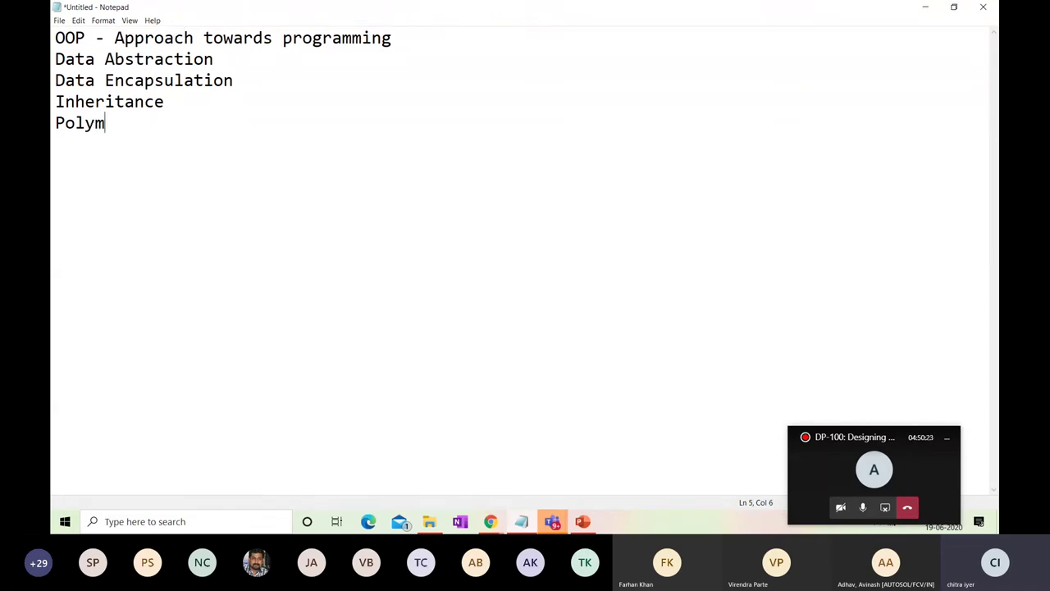
type("orphism")
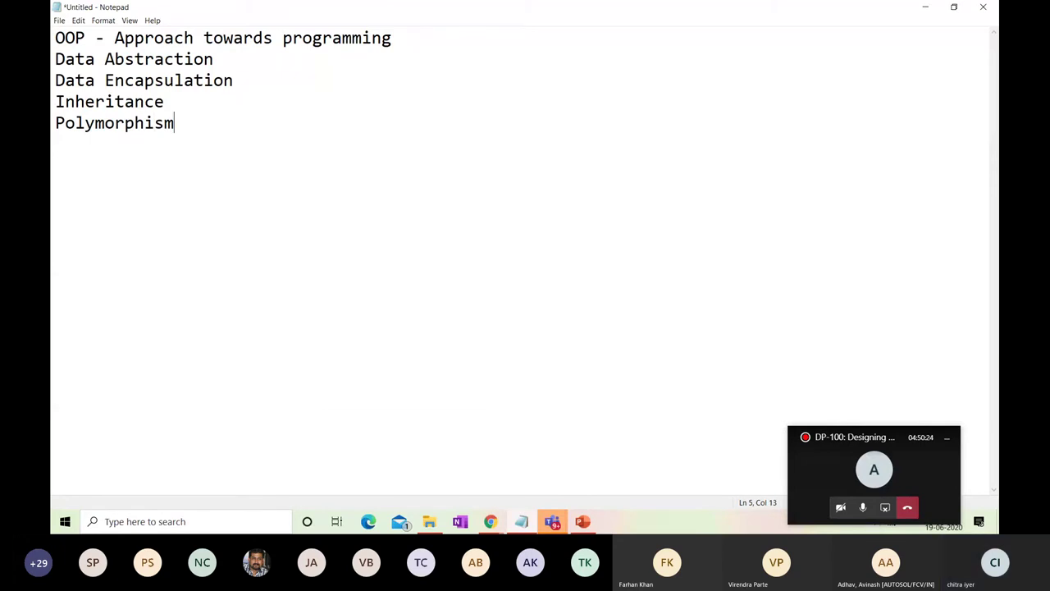
left_click(230, 66)
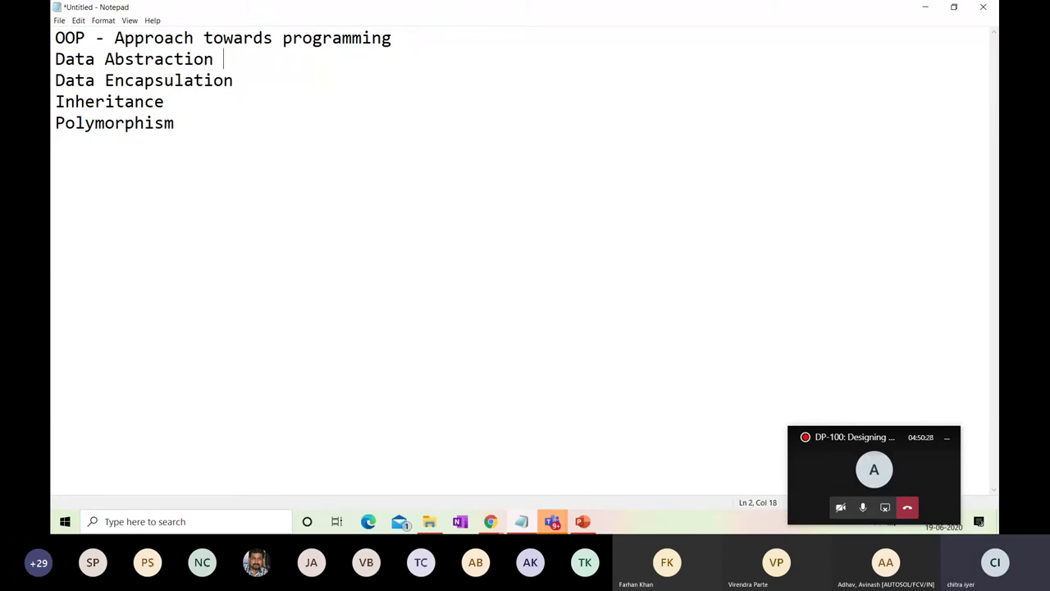
type("-")
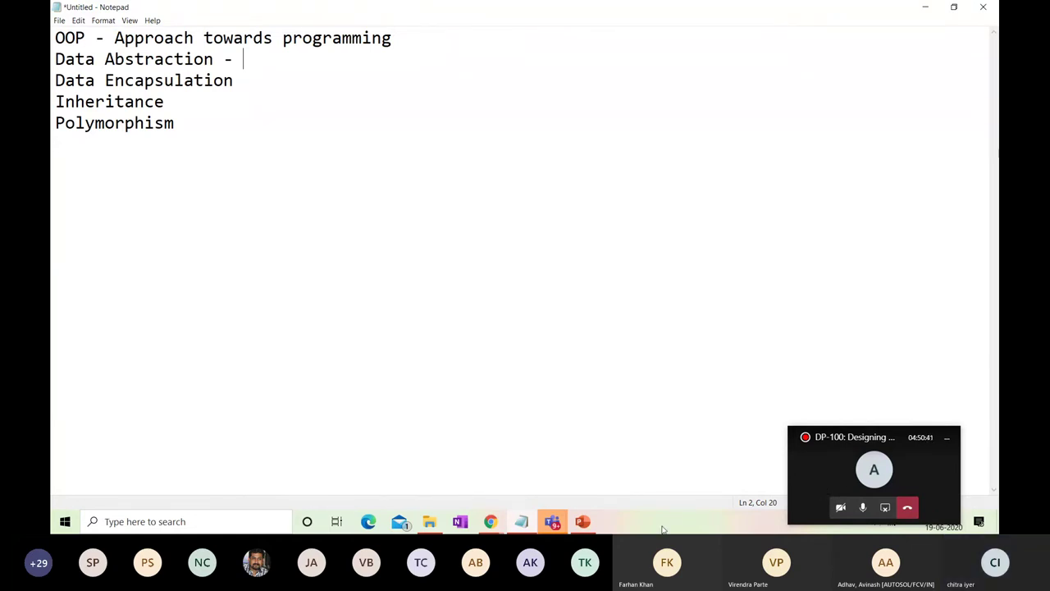
Step: Look at the Teams meeting window with its participant list, and return to the Notepad notes
left_click(801, 481)
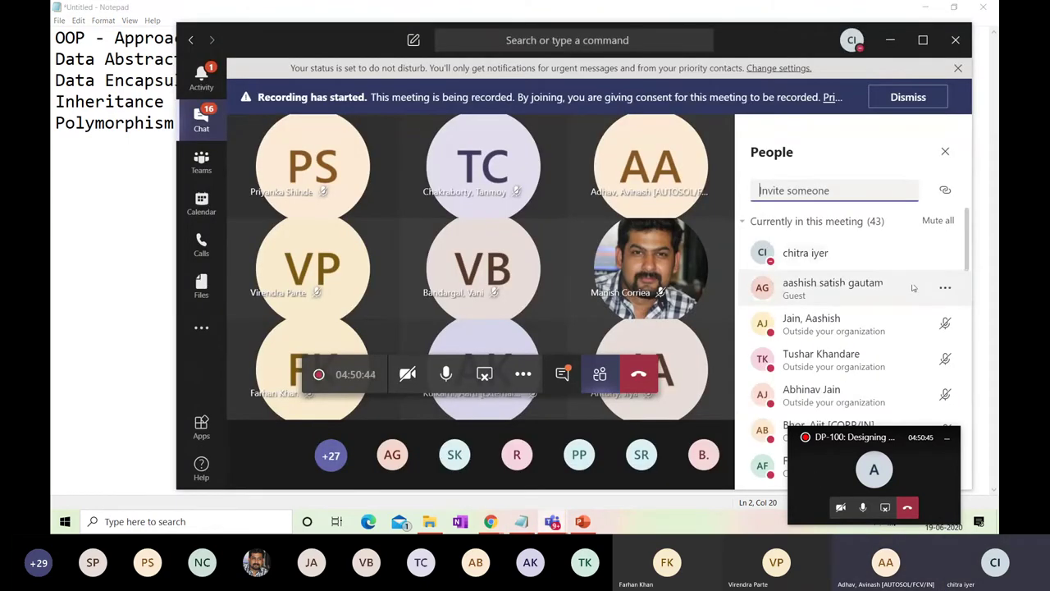
left_click(524, 523)
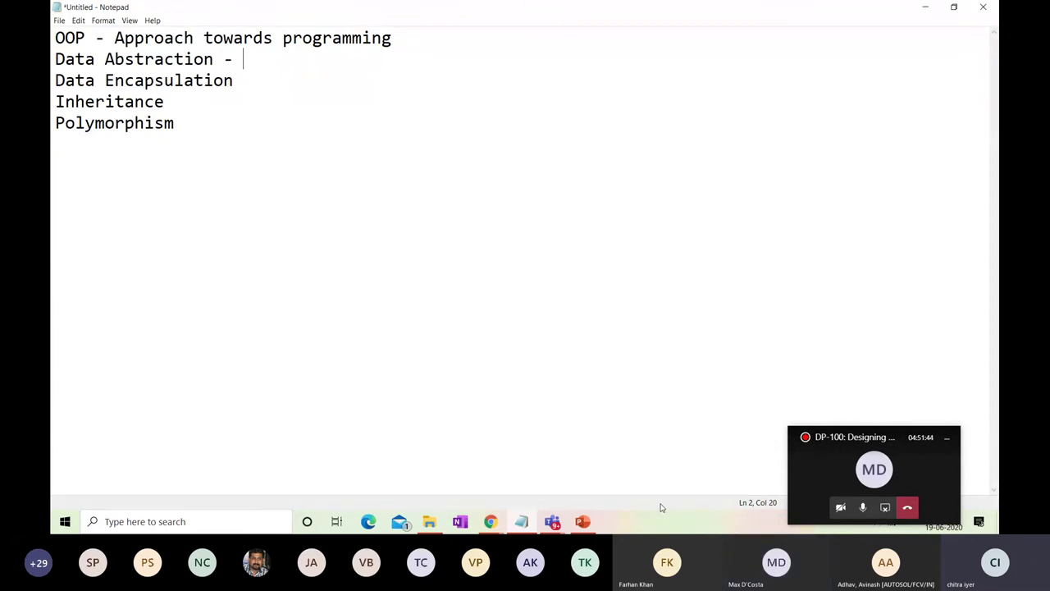
Step: Make room below the Data Abstraction line with blank lines and write "Billing -" there
key("Return")
key("Return")
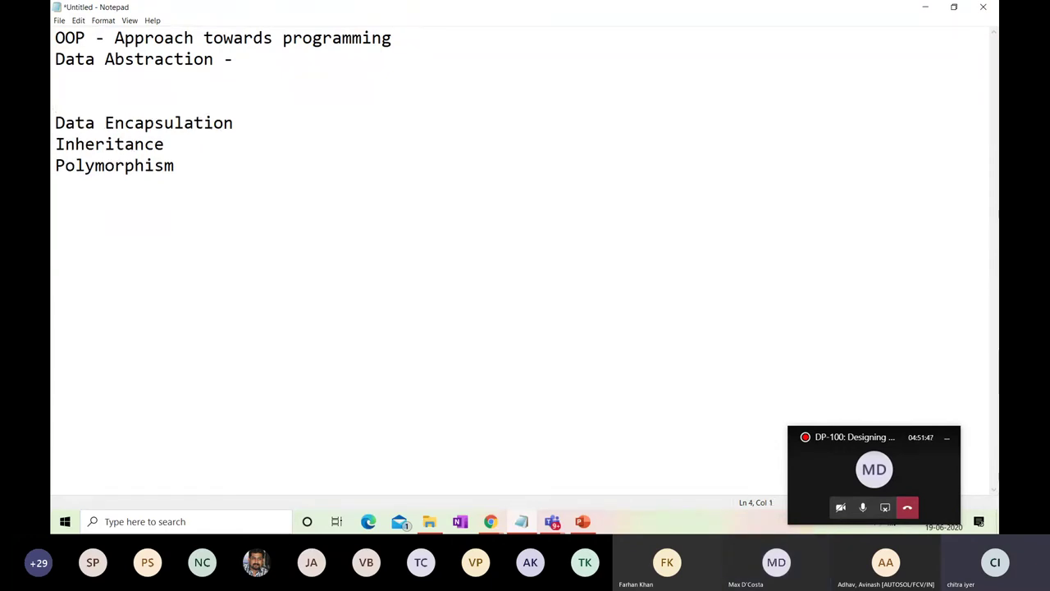
key("Up")
key("Return")
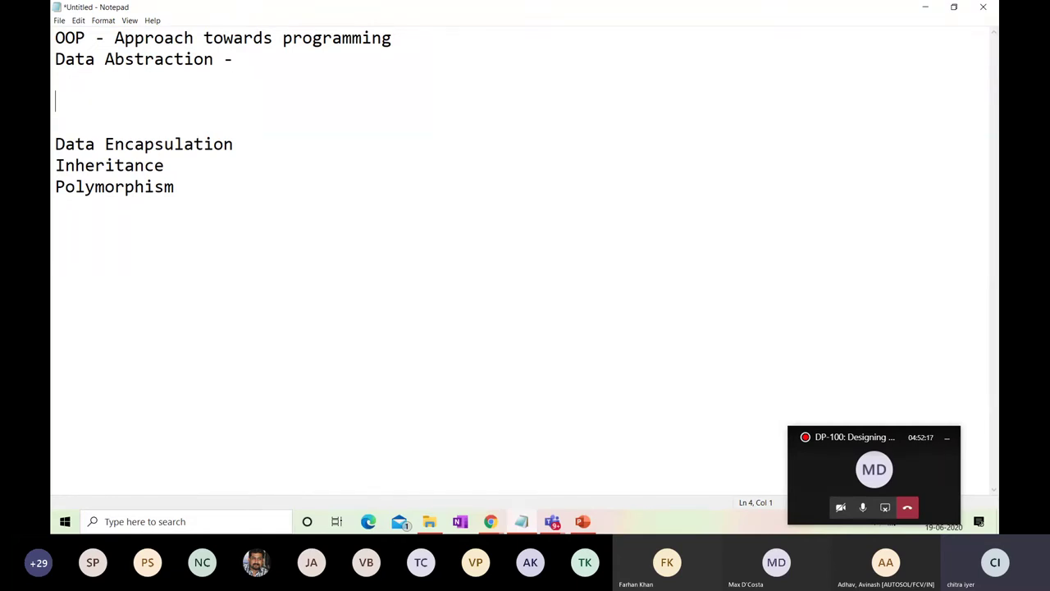
type("Bil")
type("l A")
key("BackSpace")
key("BackSpace")
type("ing -")
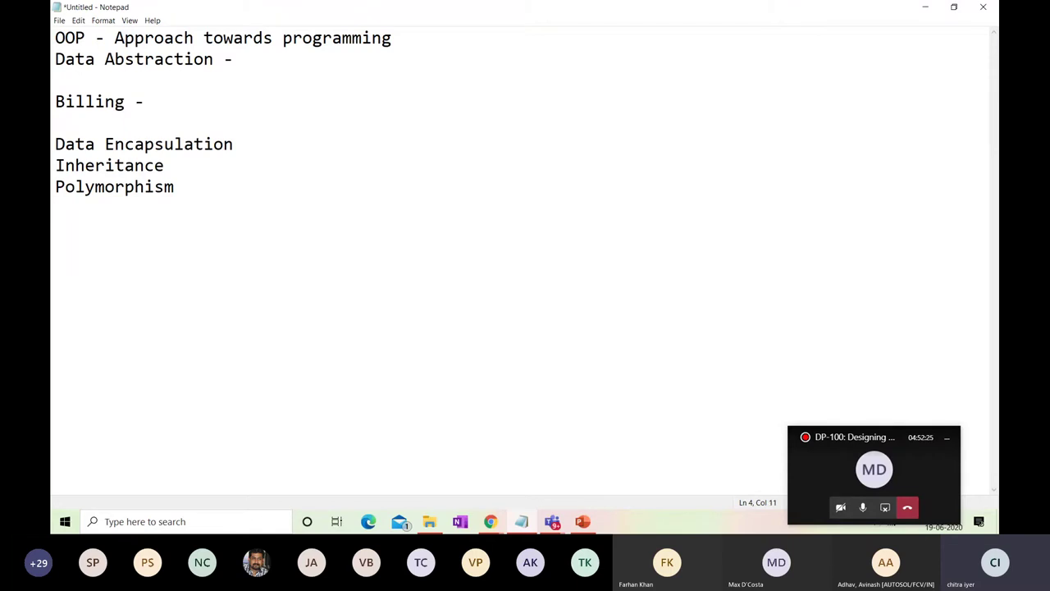
Step: Extend the Billing entry so that it reads "Hospital Billing -"
key("BackSpace")
key("BackSpace")
left_click(55, 101)
type("Hospital")
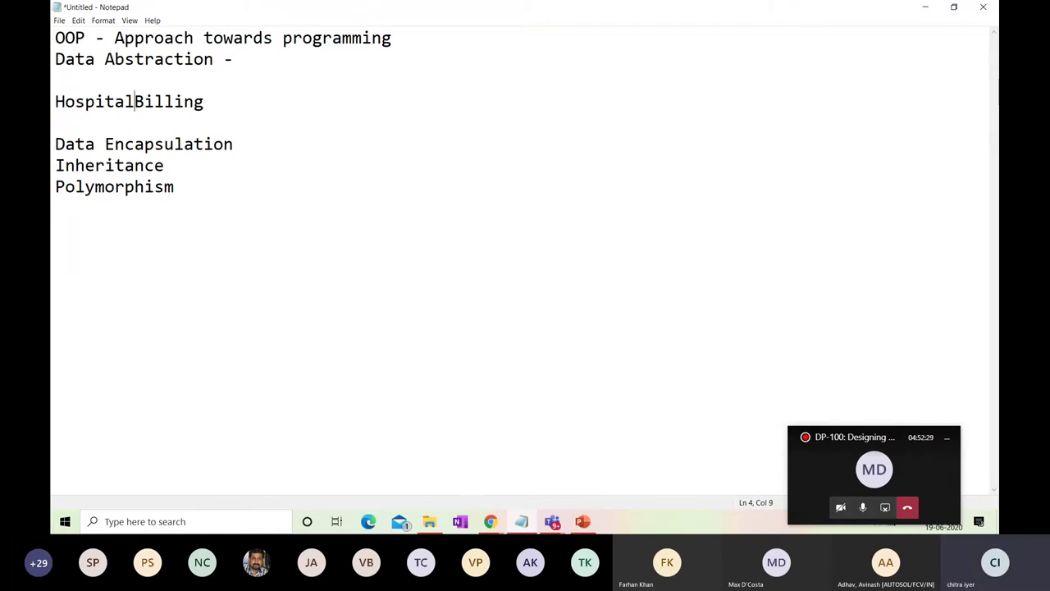
left_click(214, 101)
type("-")
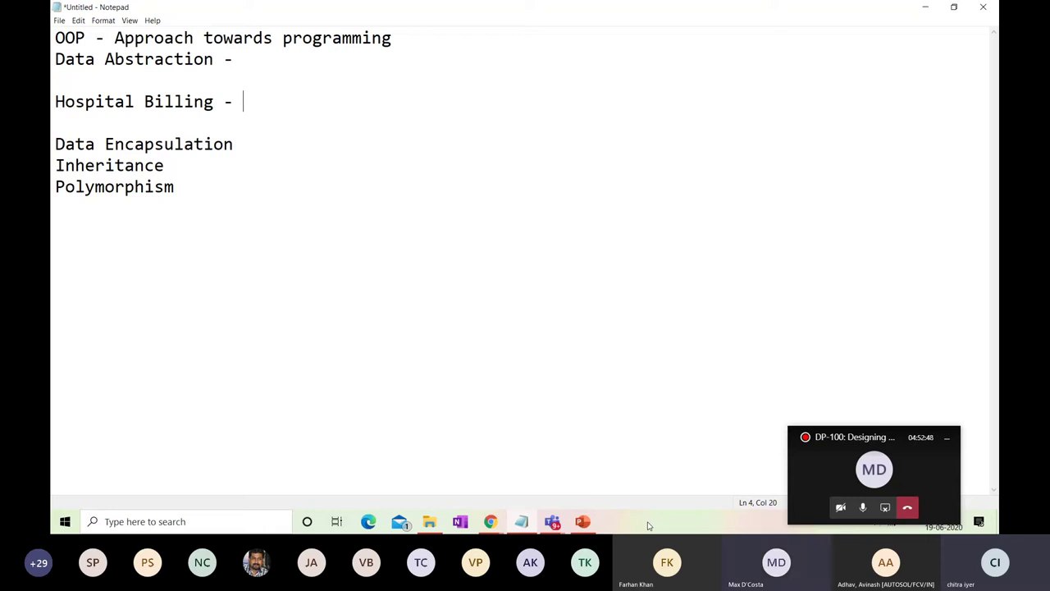
Step: Append "Tests, medical history, alergic, name, doctor, finance, qaulification," to the Hospital Billing line
type("Tests, medical")
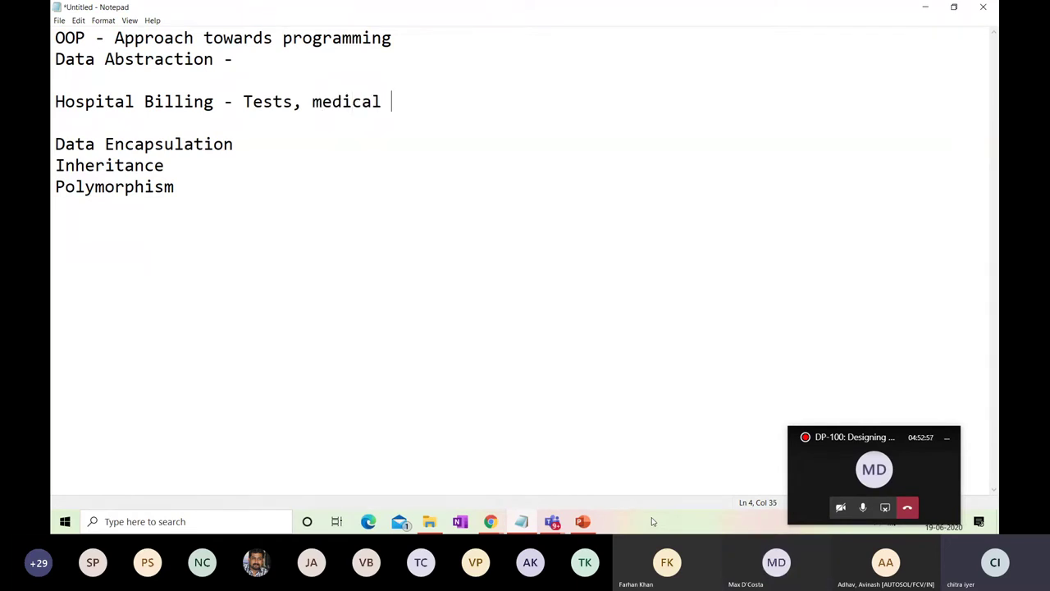
type(" history, ")
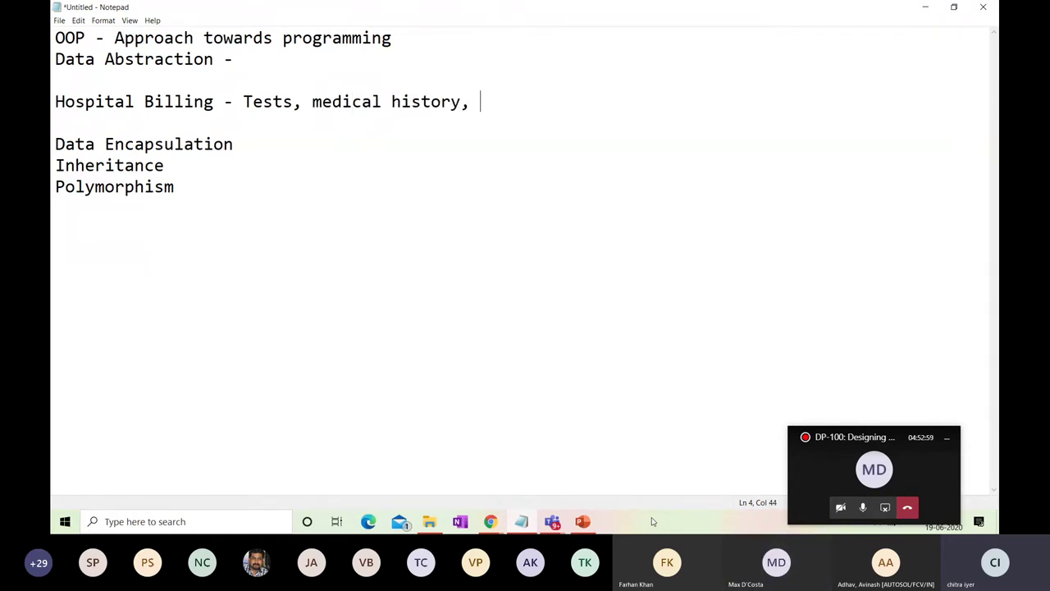
type("alergic, ")
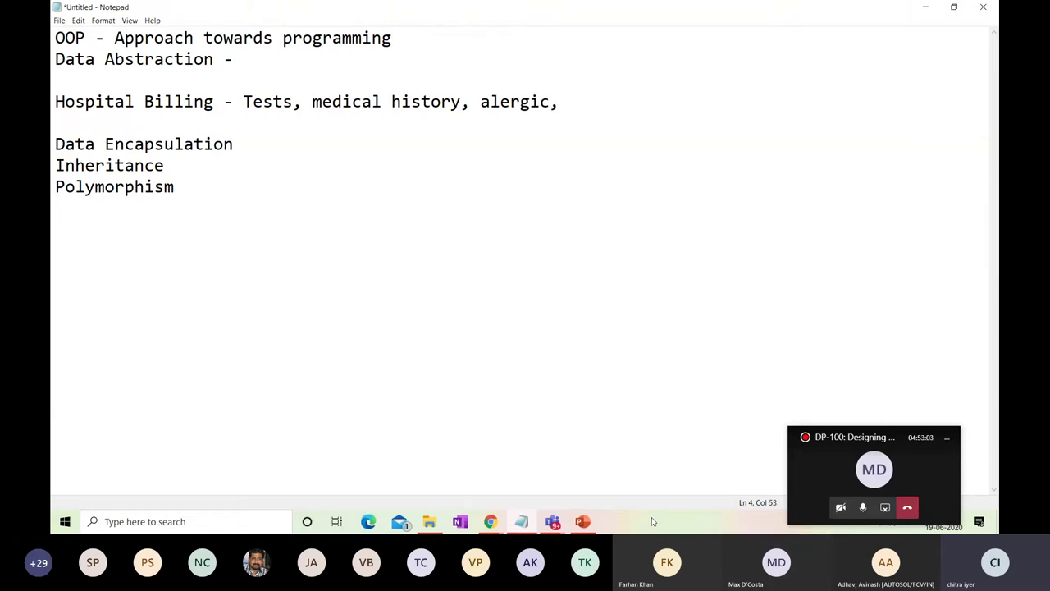
type("name, doctor, ")
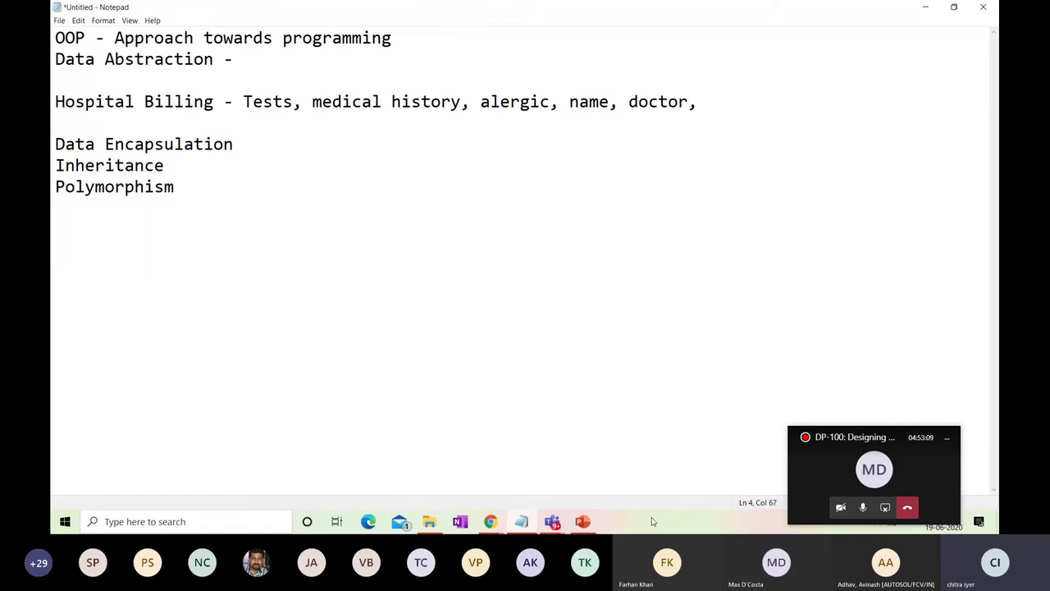
type("finance")
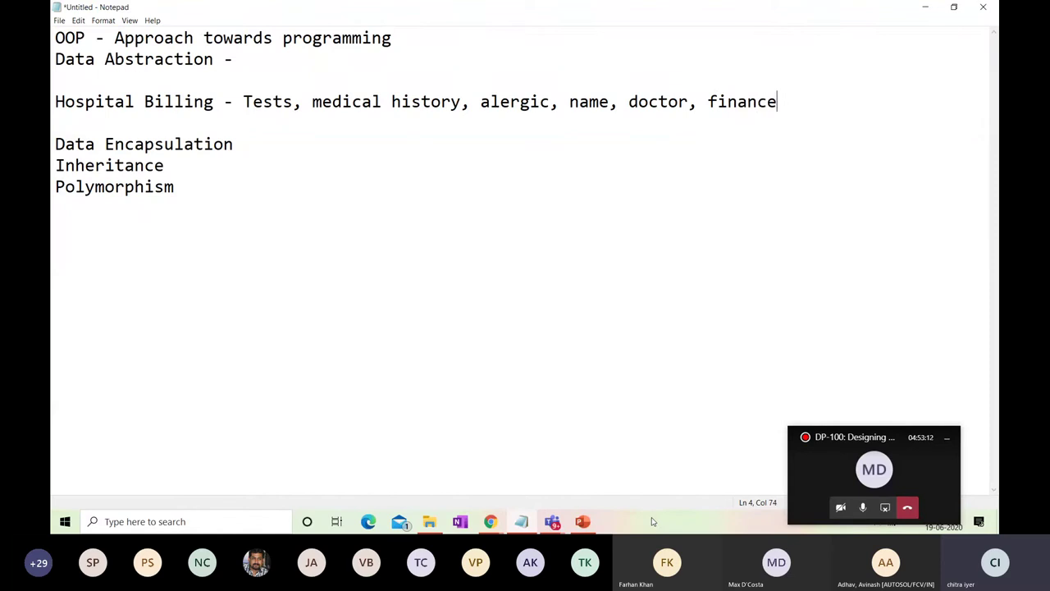
type(", qaul")
key("BackSpace")
type("lifi")
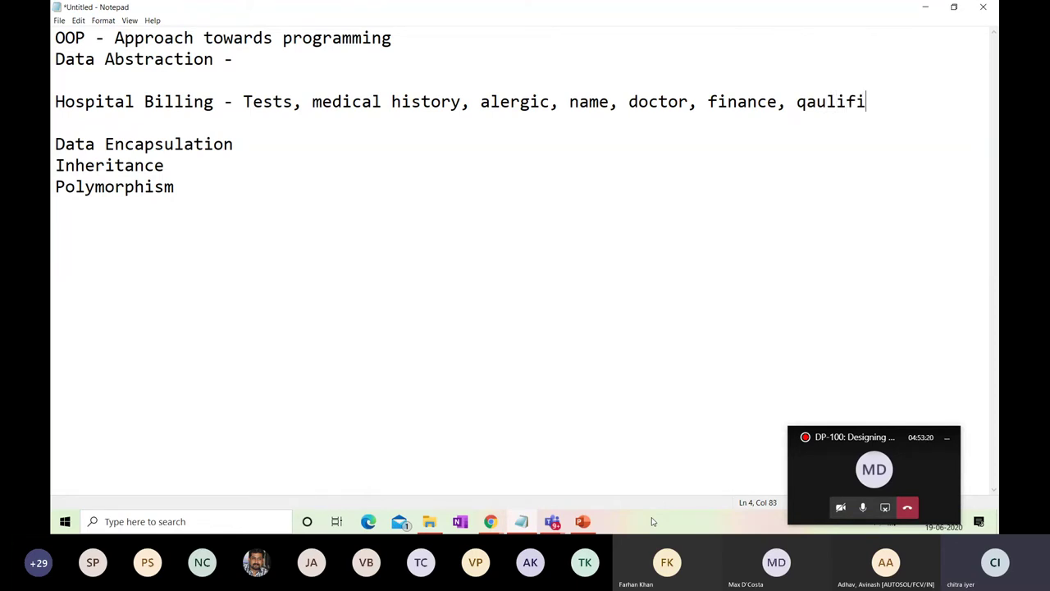
type("cation,")
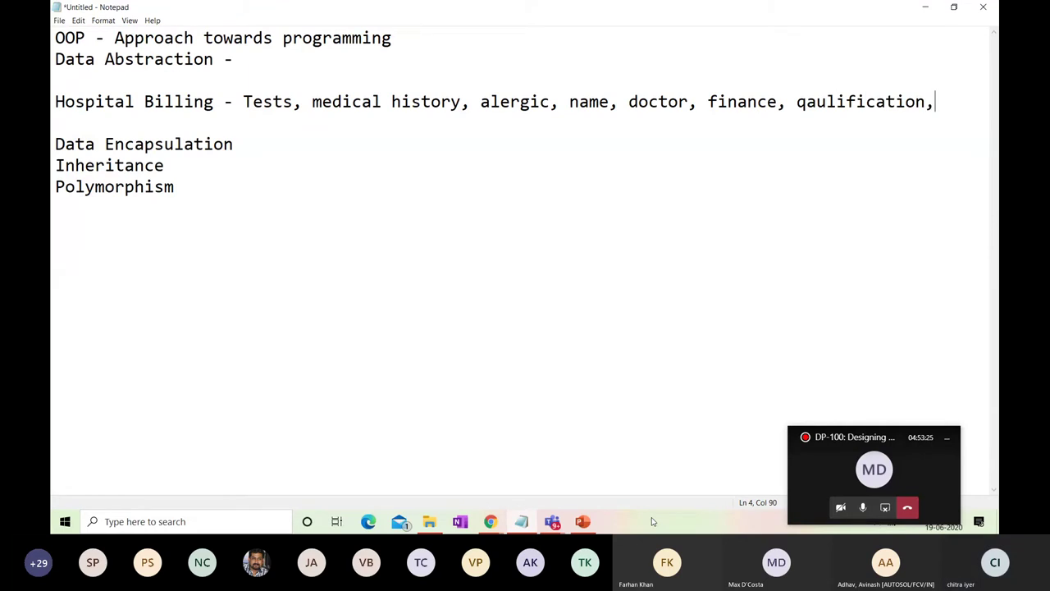
Step: Add "Medicines taken" on a new line below the Hospital Billing entry
key("Return")
type("MEd")
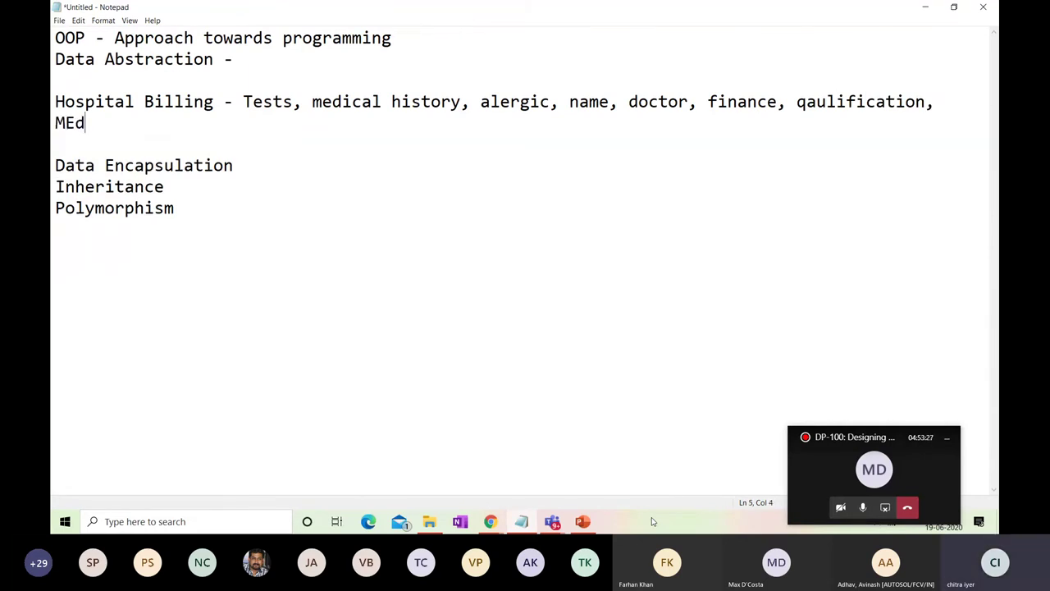
key("BackSpace")
key("BackSpace")
type("edicia")
key("BackSpace")
type("ne")
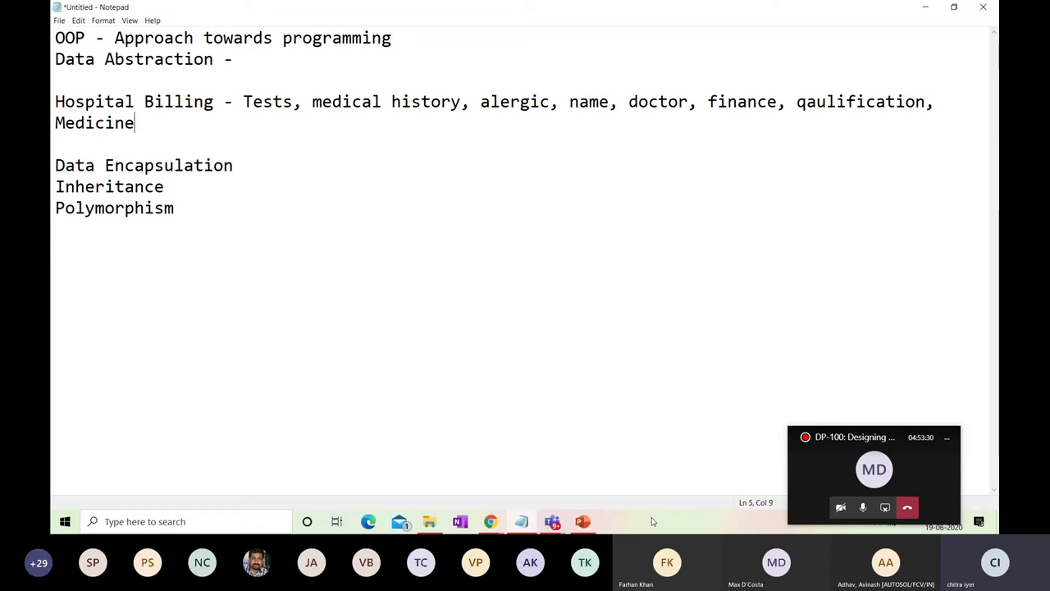
type("s taken")
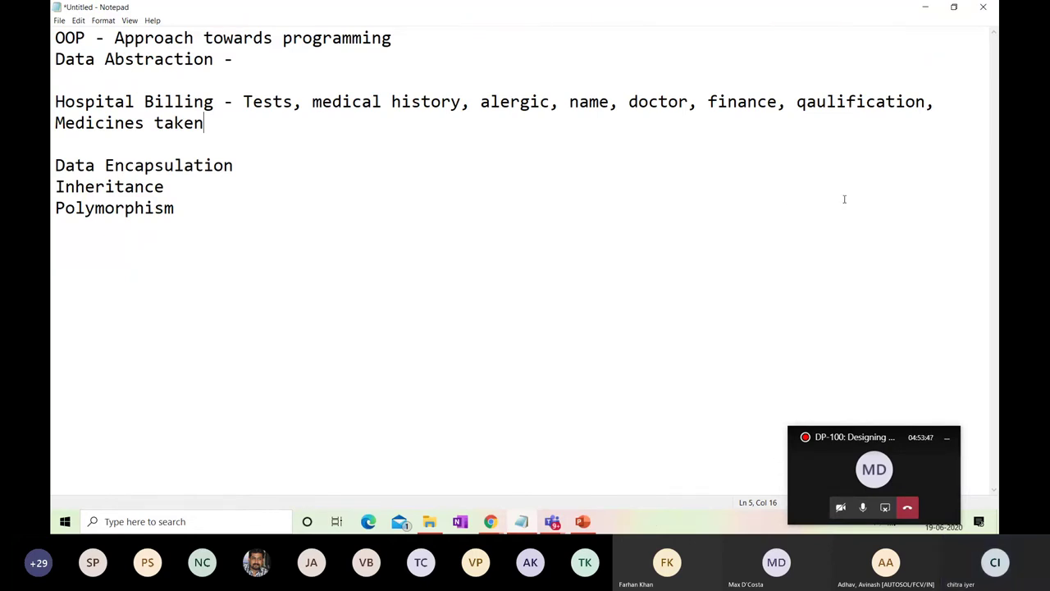
Step: Delete "qaulification," from the Hospital Billing line and join "Medicines taken" onto the end of it
left_click_drag(796, 98, 936, 97)
key("Delete")
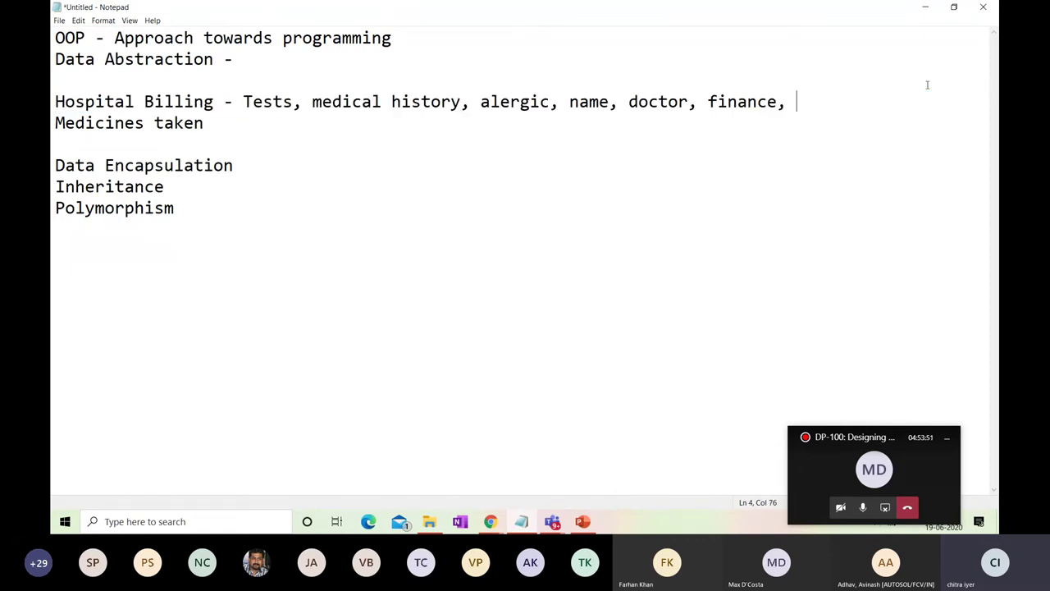
key("Delete")
key("BackSpace")
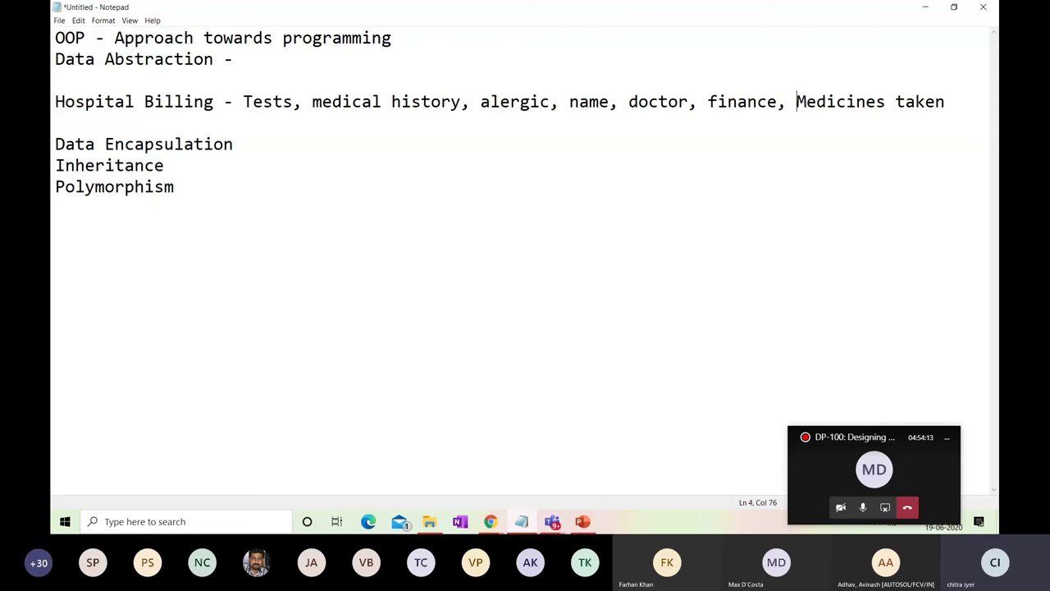
Step: Add the line "University - Qualification," directly below the Hospital Billing entry
left_click(945, 101)
key("Return")
type("Un")
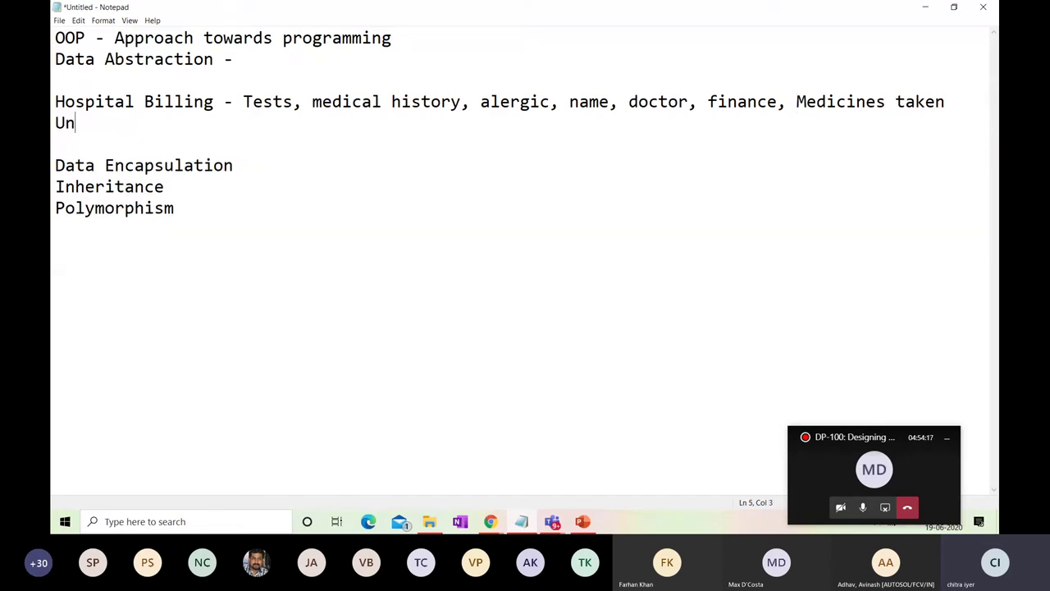
type("iversit")
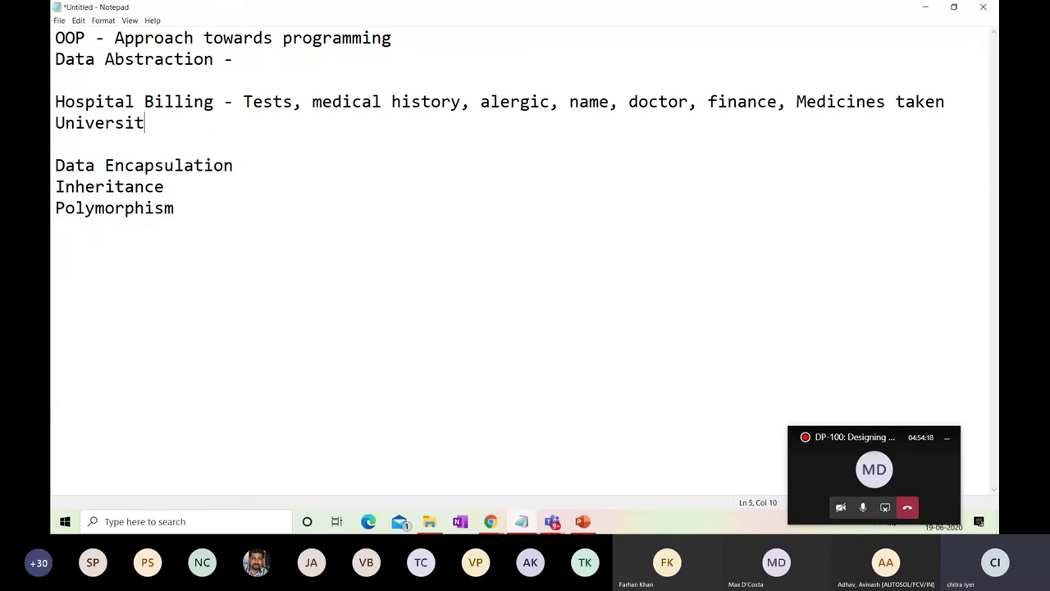
type("y -")
type("Qualification")
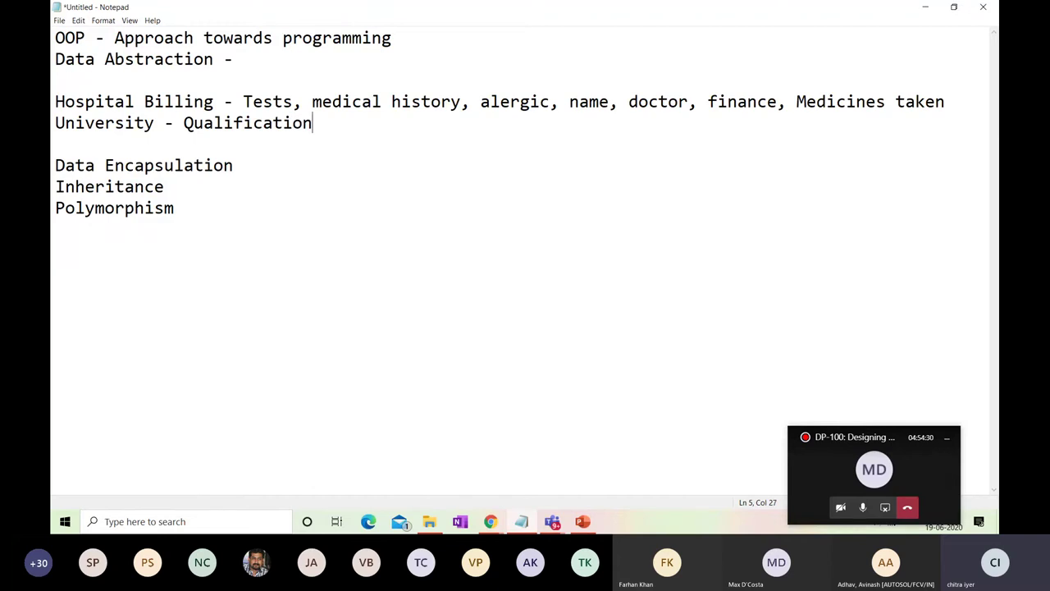
type(",")
Step: Write "Feature Engineering - Features" below the list of OOP concepts
left_click(151, 261)
type("Feature Engie")
key("BackSpace")
type("neering -")
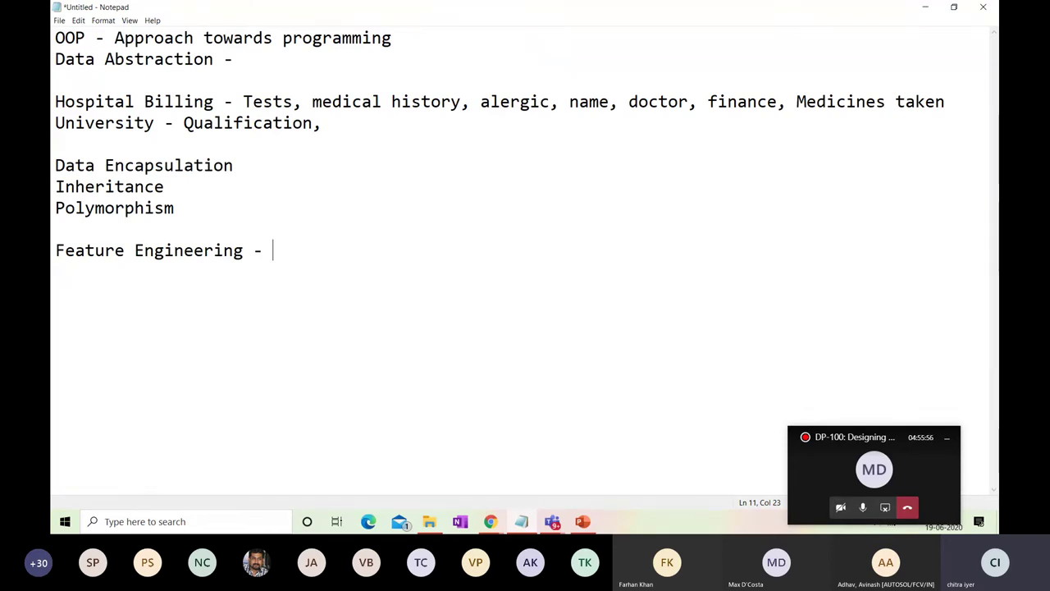
type("Features")
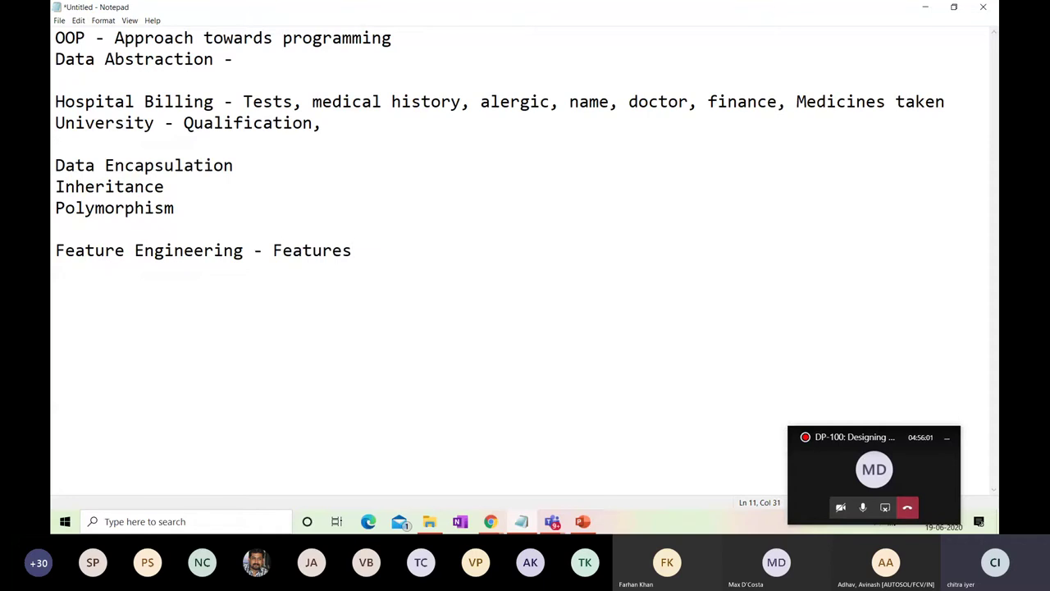
Step: Add the line "Labels - Target value to be predicted" under the Feature Engineering line
key("Return")
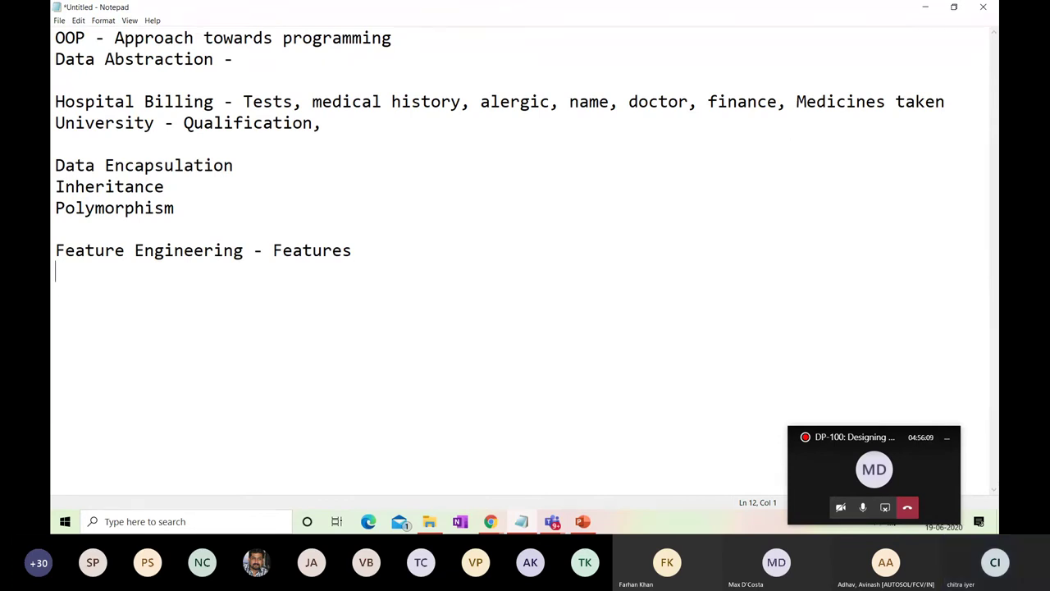
type("L")
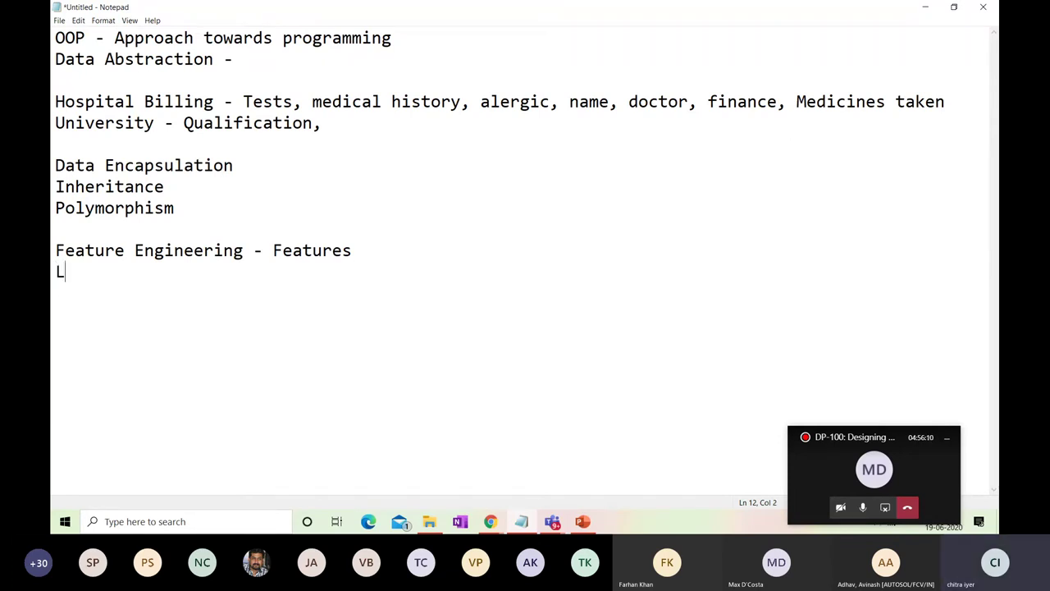
type("abels - Target va")
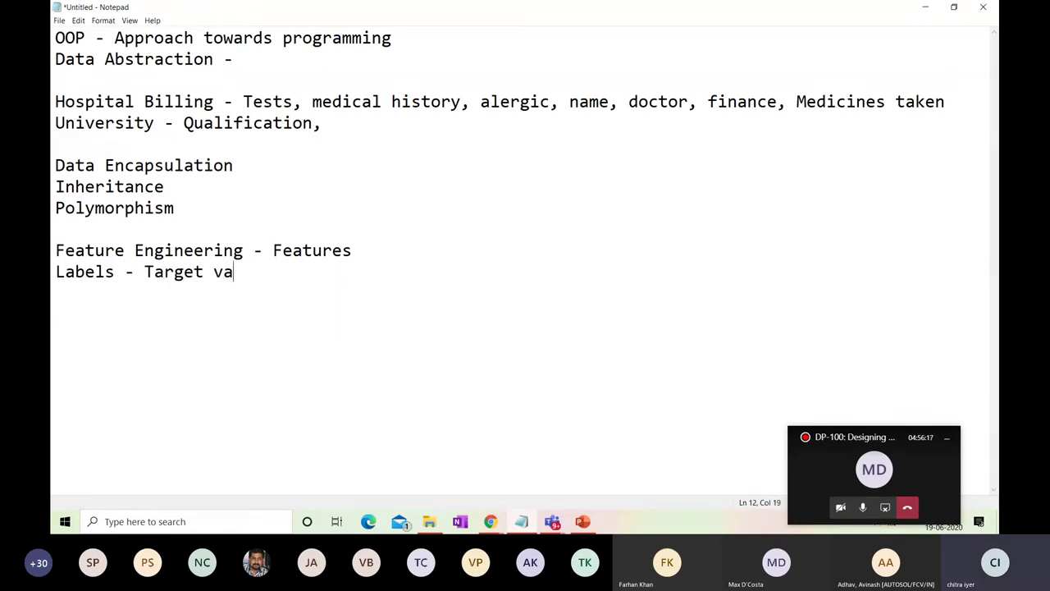
type("lue to be predicted")
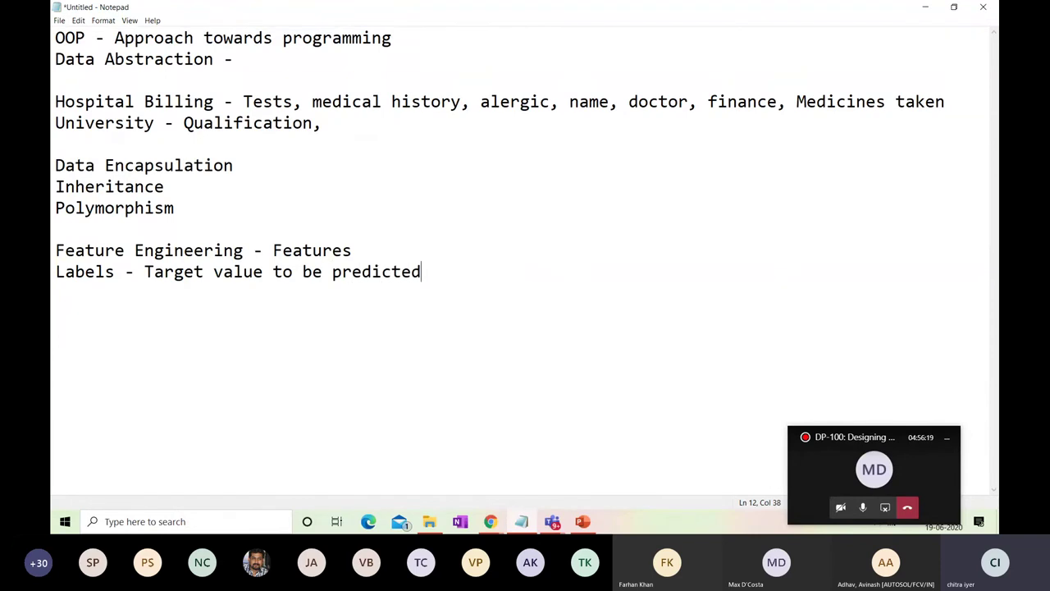
Step: Leave a blank line and write "Supervised Algorithms" and "Unsupervised Algorithm" on separate lines
key("Return")
key("Return")
type("Supervised Algorit")
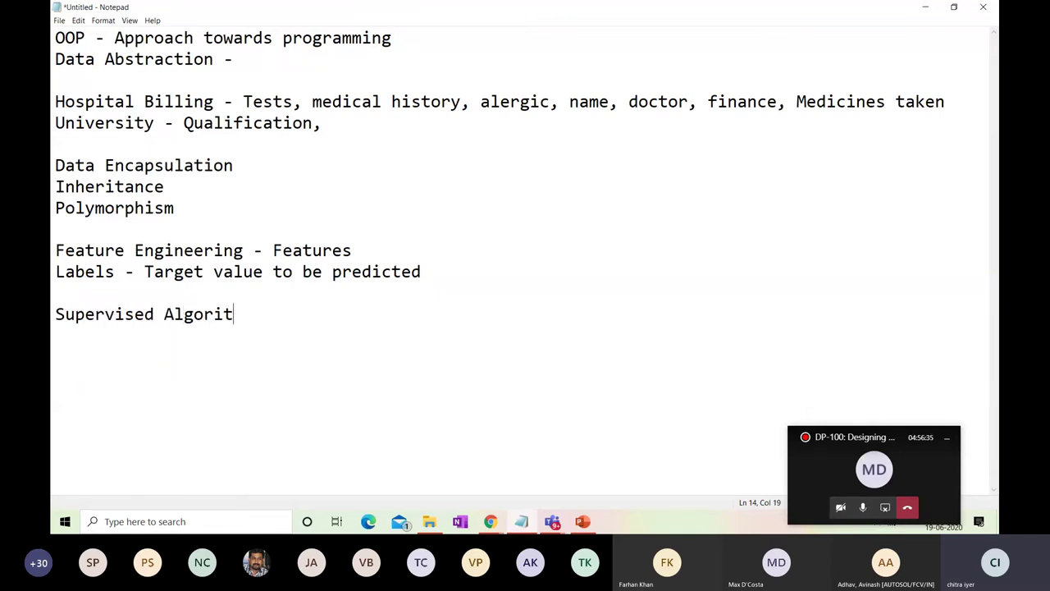
type("hms")
key("Return")
type("Unsupervi")
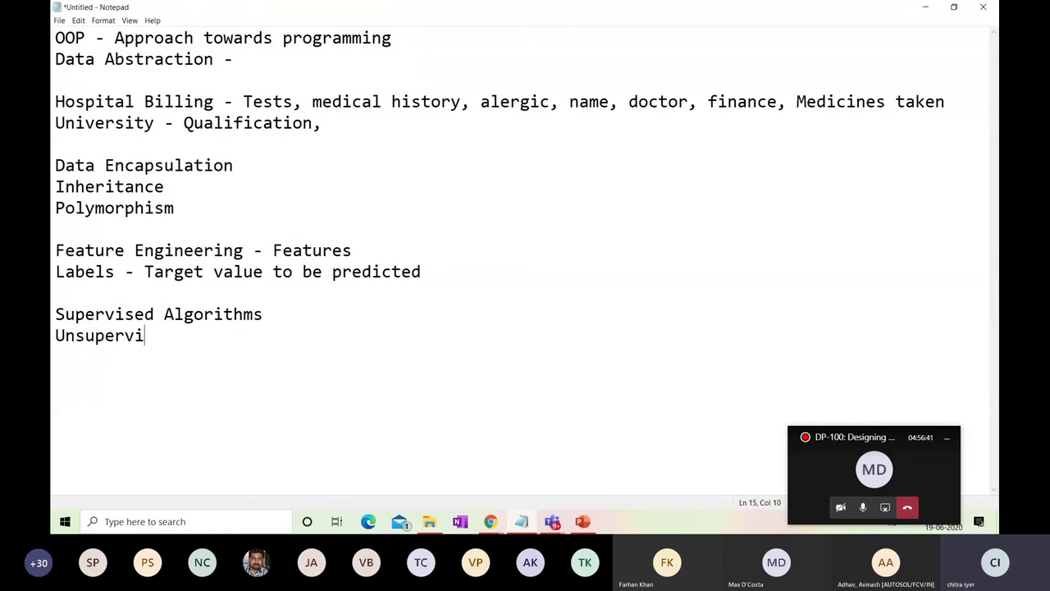
type("sed Alg")
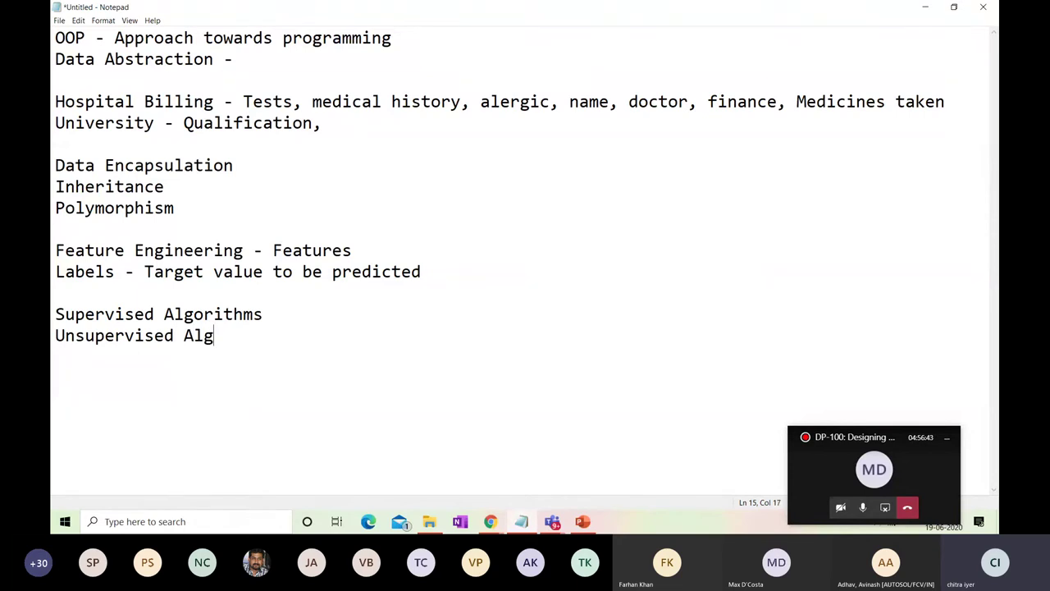
type("oritms")
key("BackSpace")
key("BackSpace")
type("hm")
key("Return")
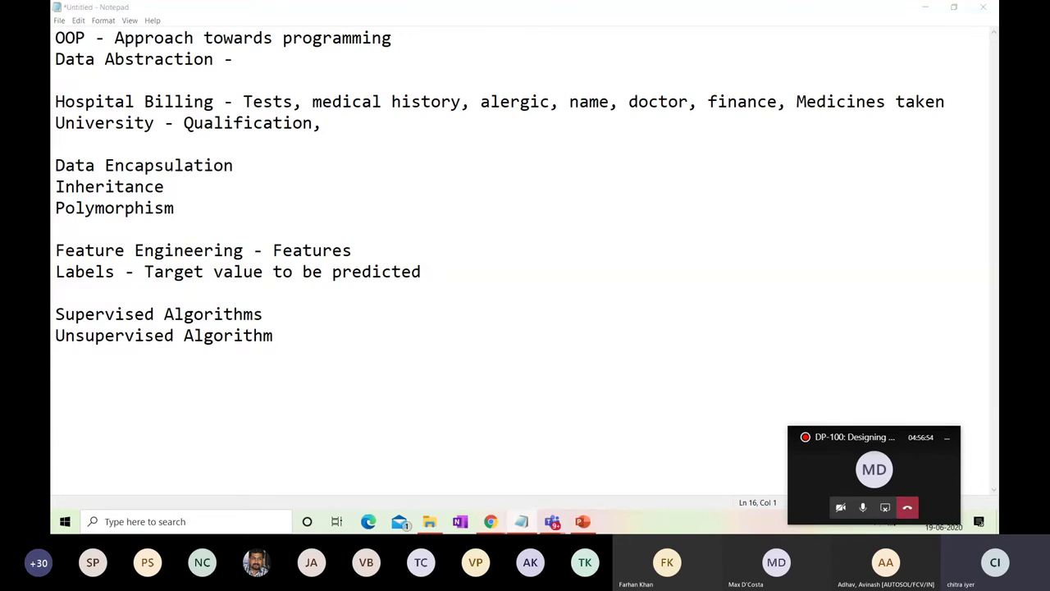
Step: Switch to Azure Machine Learning studio, visualize the Automobile price data (Raw) output, examine the normalized-losses column's statistics, and close the visualization
mouse_move(519, 530)
left_click(694, 463)
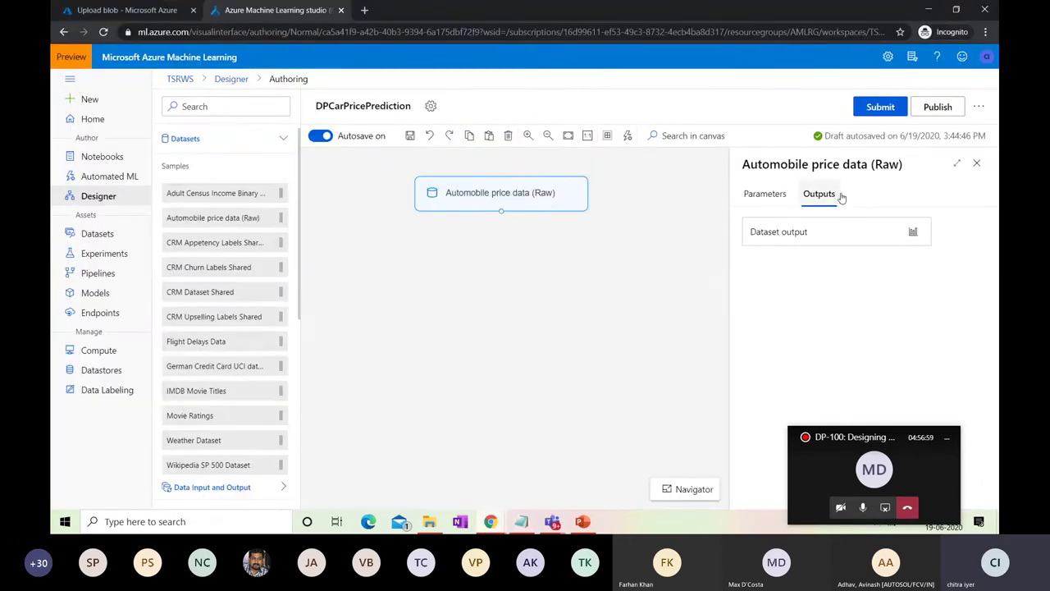
left_click(914, 231)
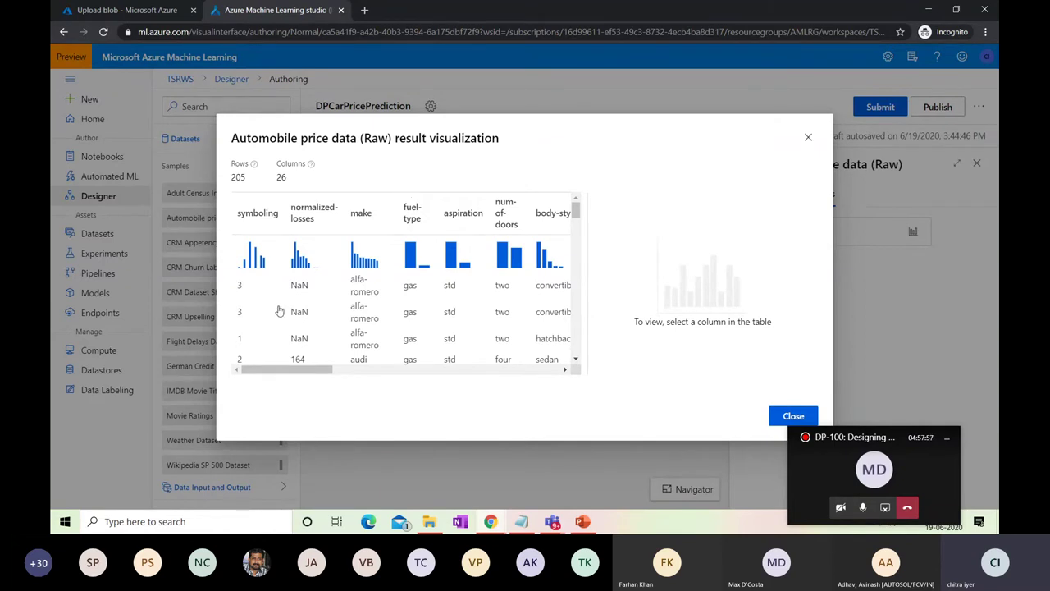
left_click(316, 220)
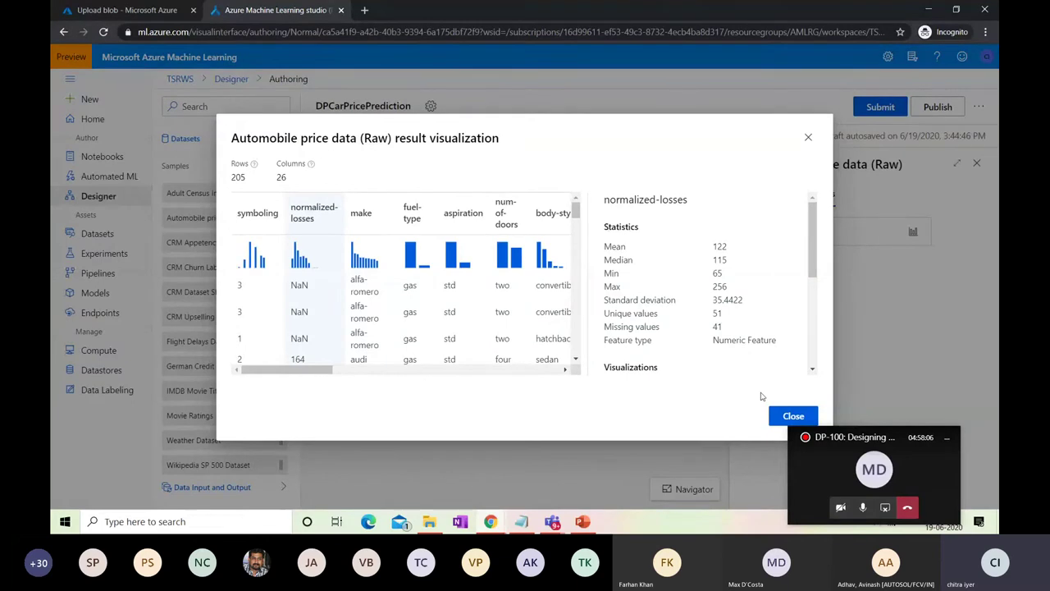
left_click(793, 416)
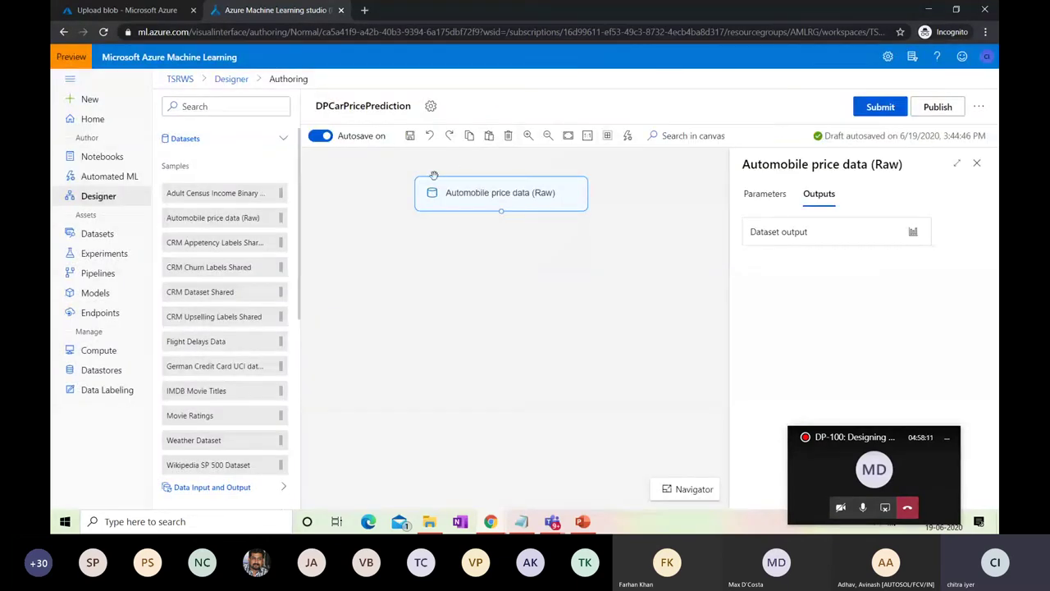
Step: Add a Select Columns in Dataset module below Automobile price data (Raw) and connect the dataset's output to it
left_click(219, 107)
type("select")
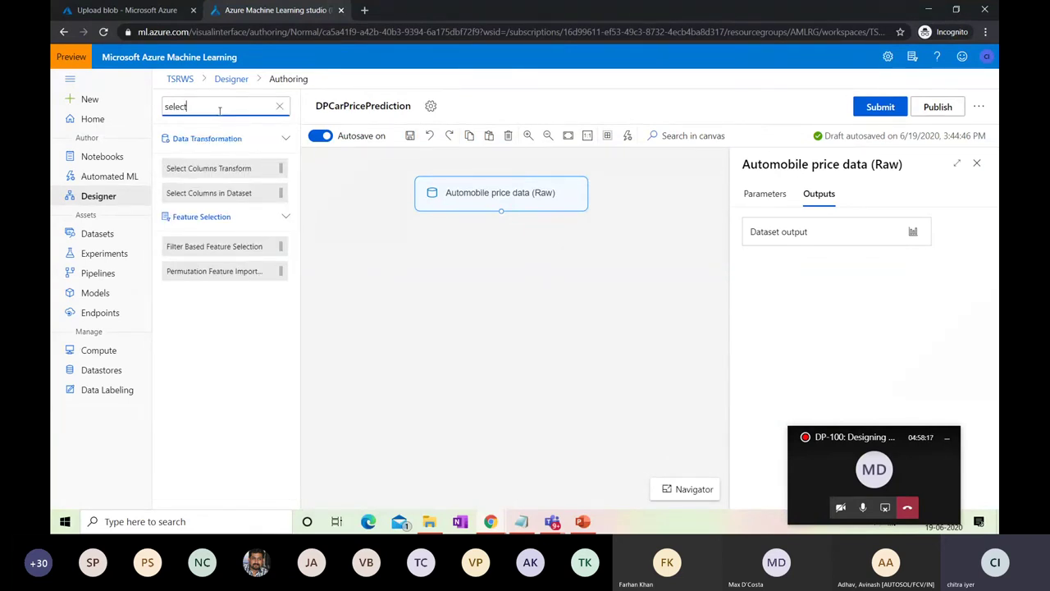
left_click(222, 197)
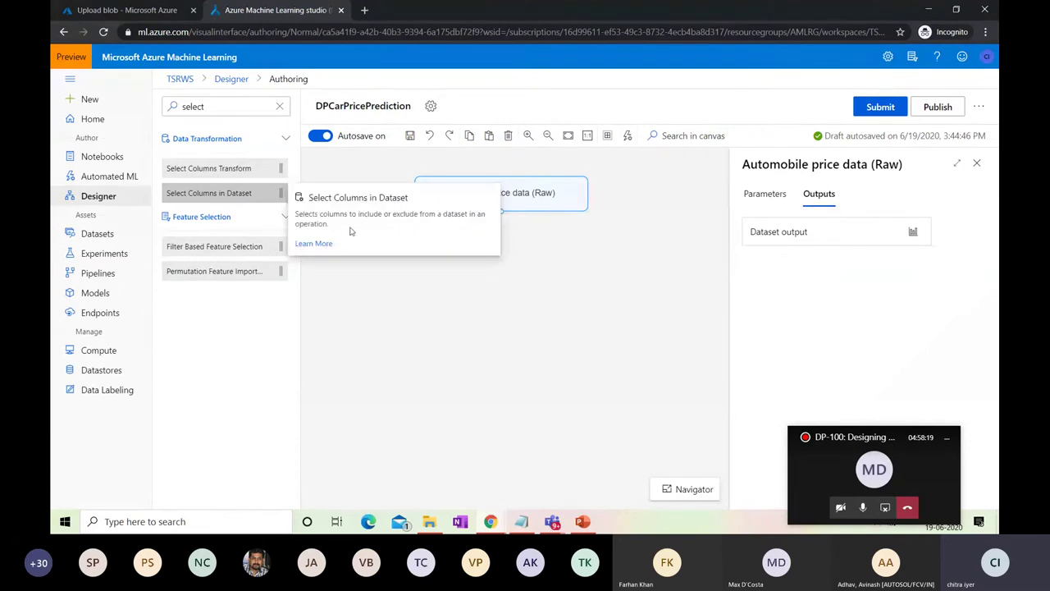
left_click_drag(238, 193, 505, 245)
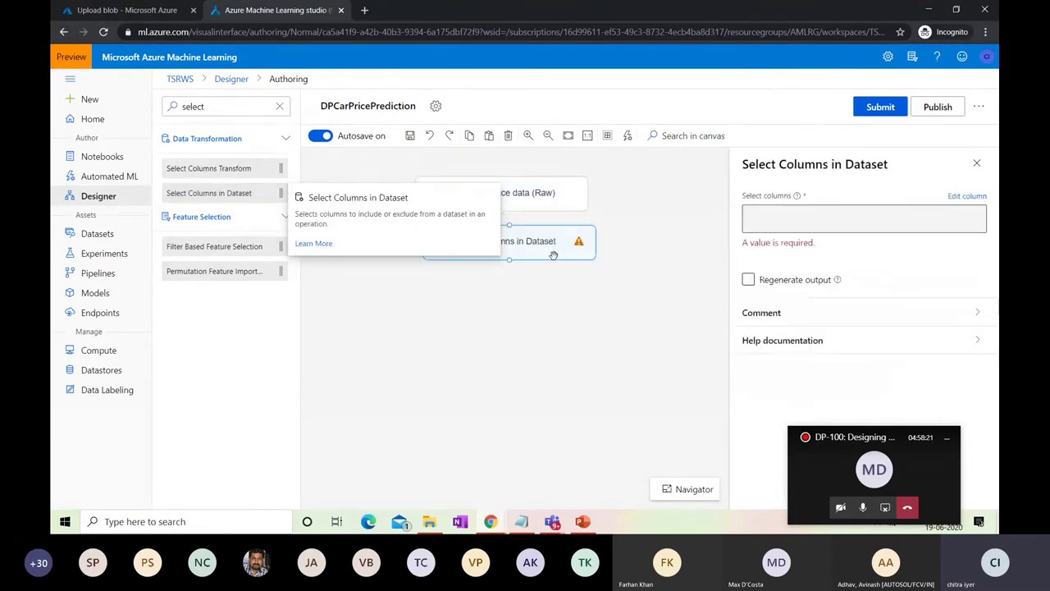
left_click(482, 298)
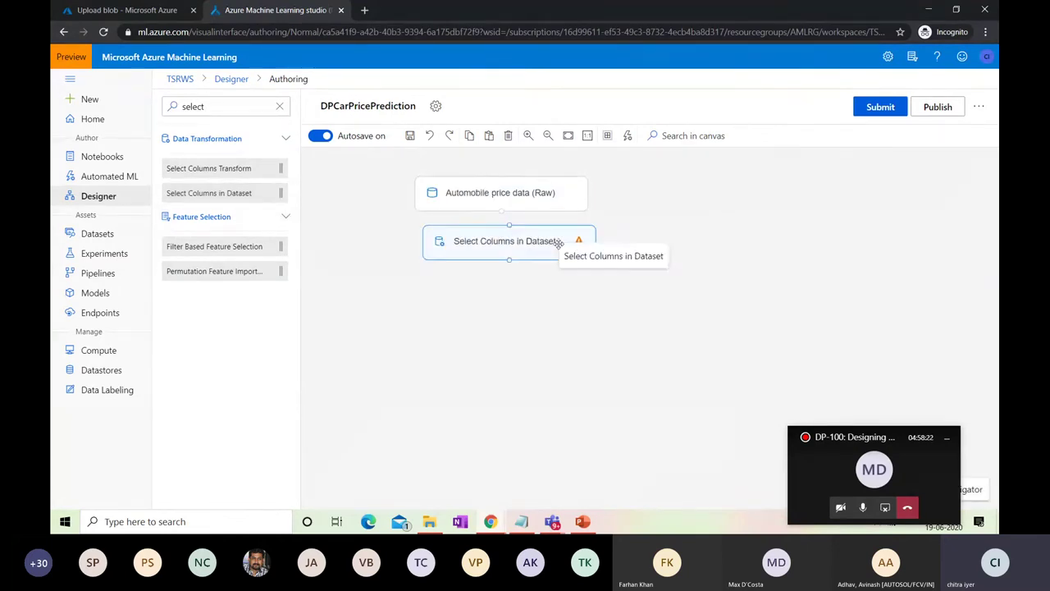
left_click_drag(501, 211, 509, 225)
left_click_drag(551, 263, 554, 279)
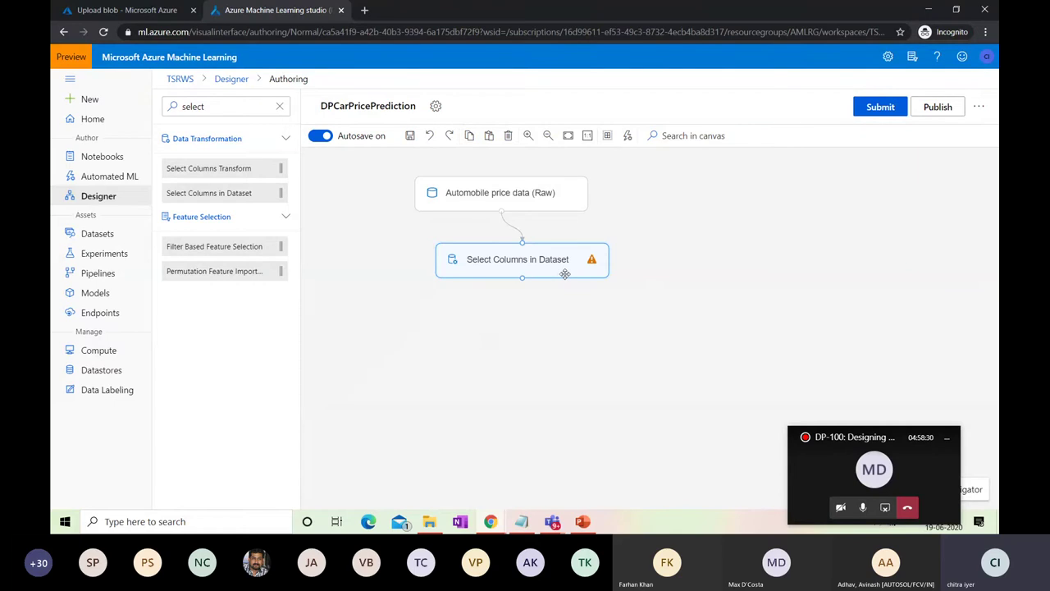
left_click_drag(565, 274, 583, 274)
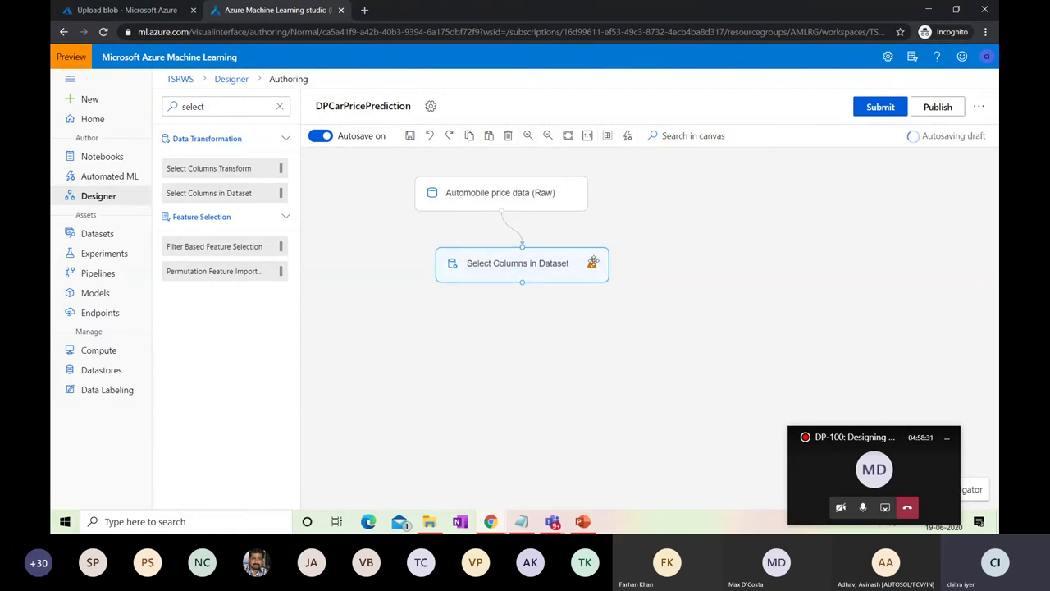
Step: Configure Select Columns in Dataset to include all columns and exclude the column name normalized-losses, and save the rules
left_click(566, 272)
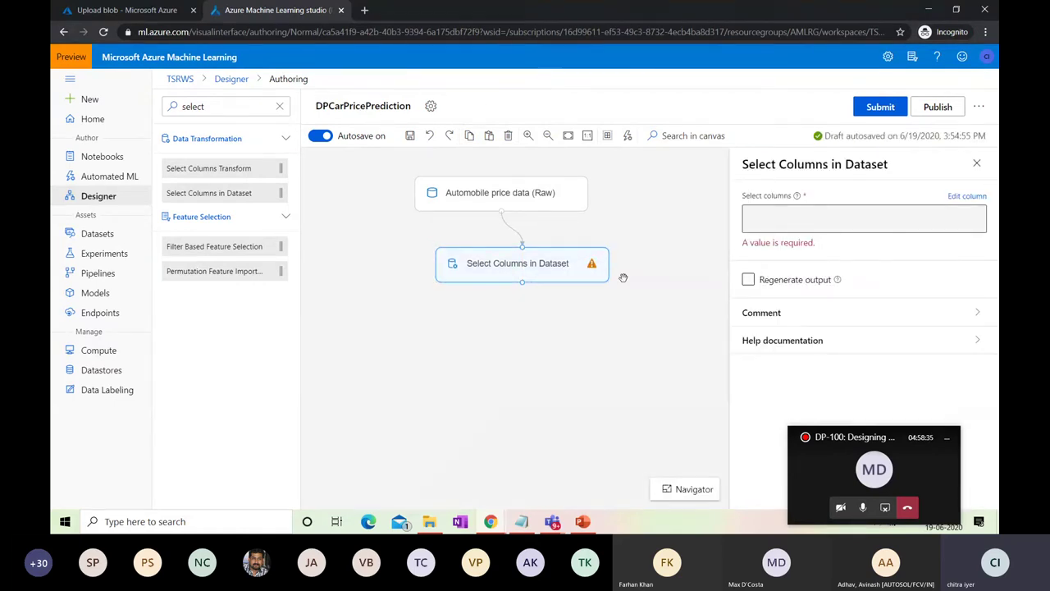
left_click(976, 199)
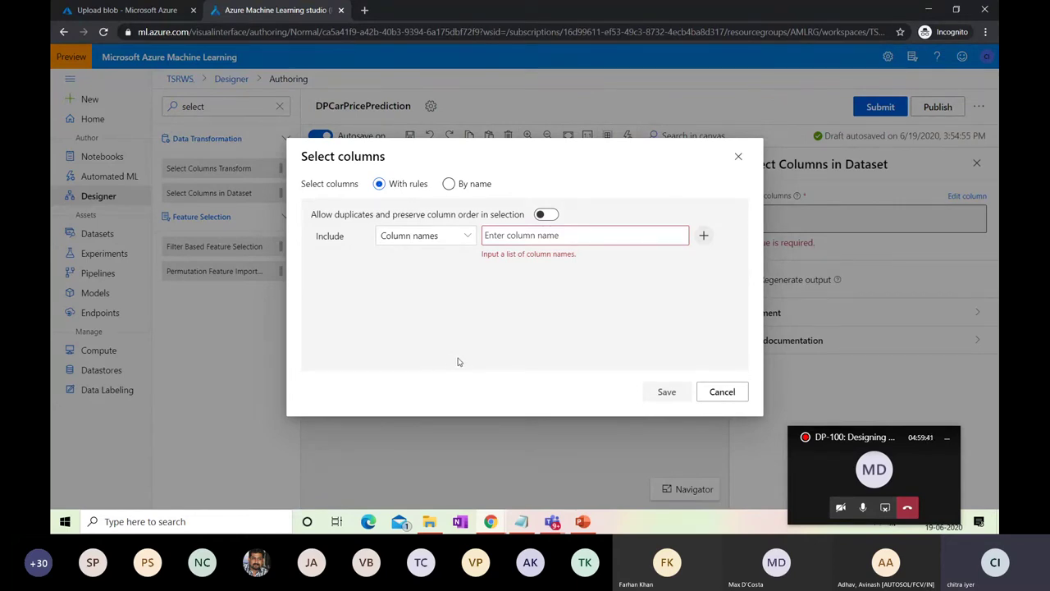
left_click(468, 238)
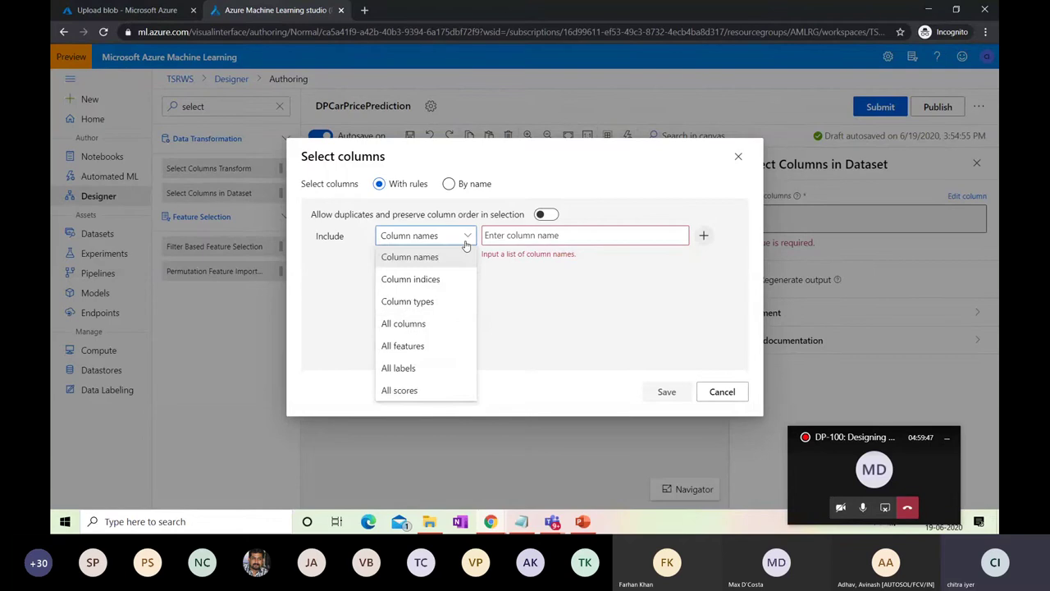
left_click(432, 326)
left_click(361, 266)
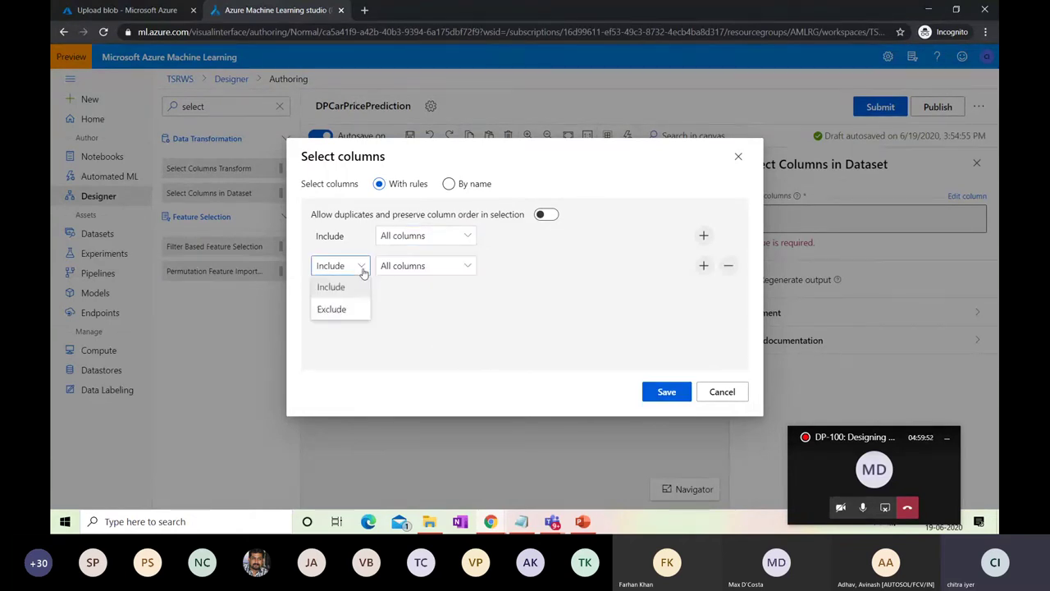
left_click(344, 310)
left_click(468, 265)
left_click(461, 285)
left_click(539, 265)
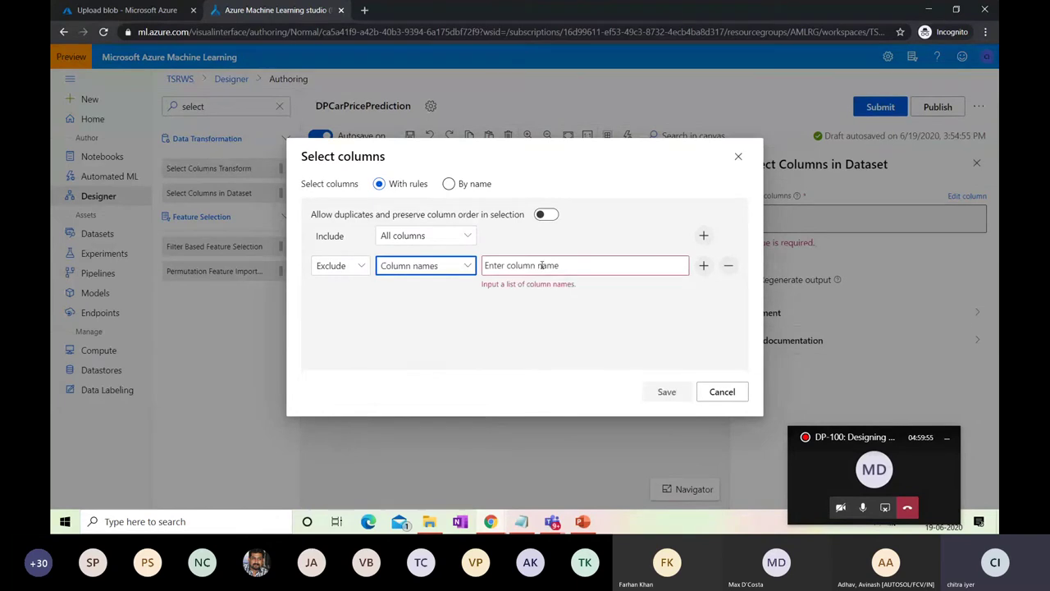
left_click(727, 301)
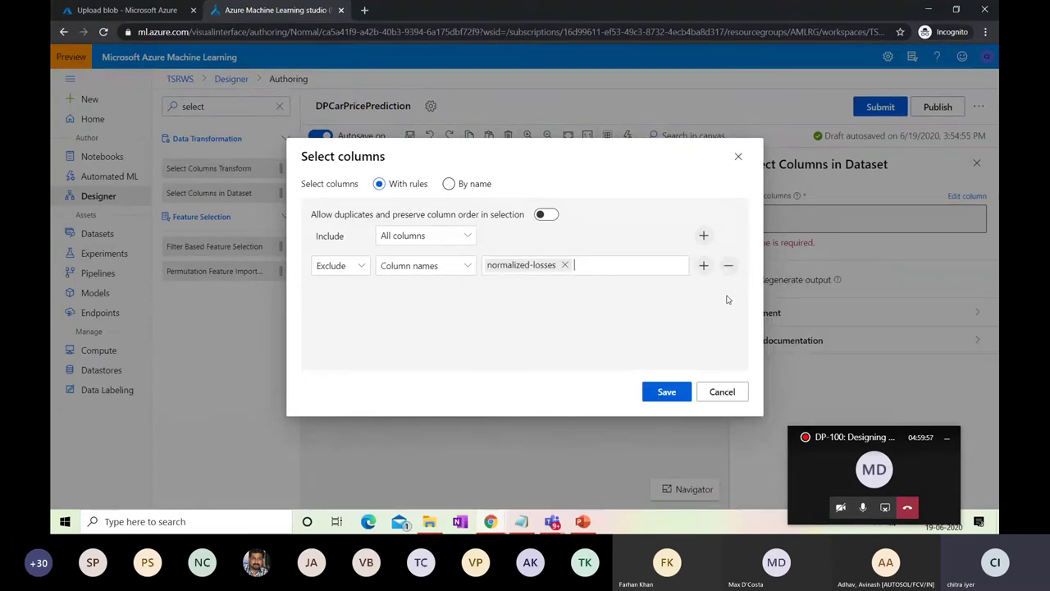
left_click(667, 394)
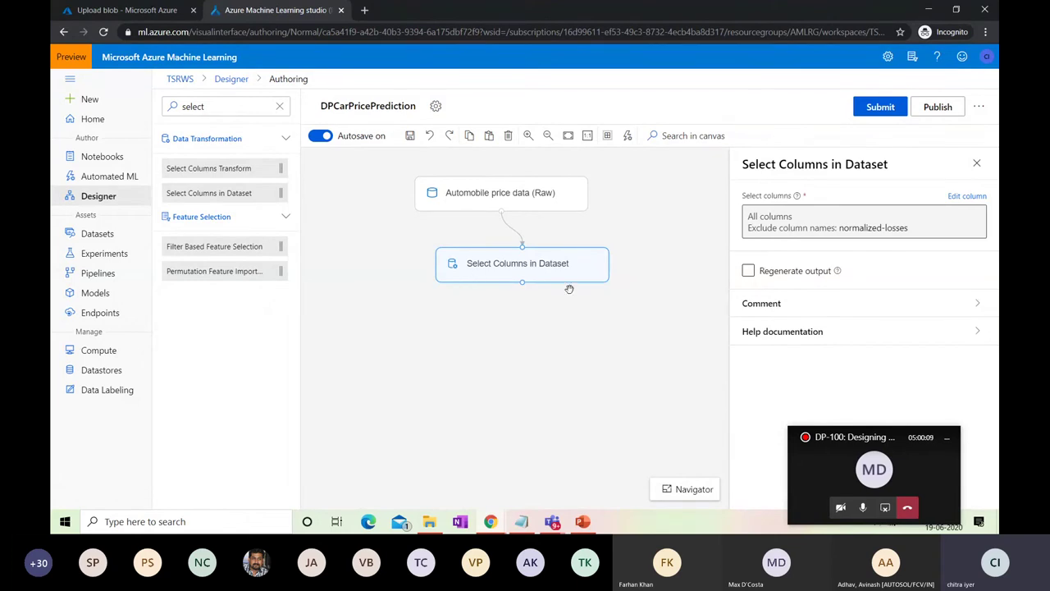
Step: Add a Clean Missing Data module below Select Columns in Dataset and connect the selected columns output to it
left_click(266, 106)
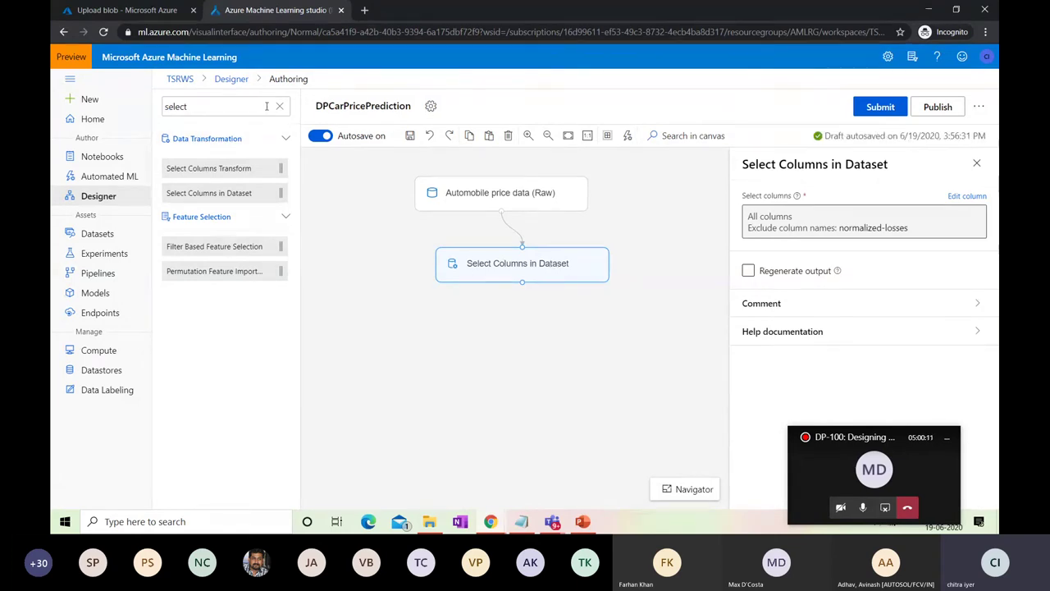
left_click(280, 106)
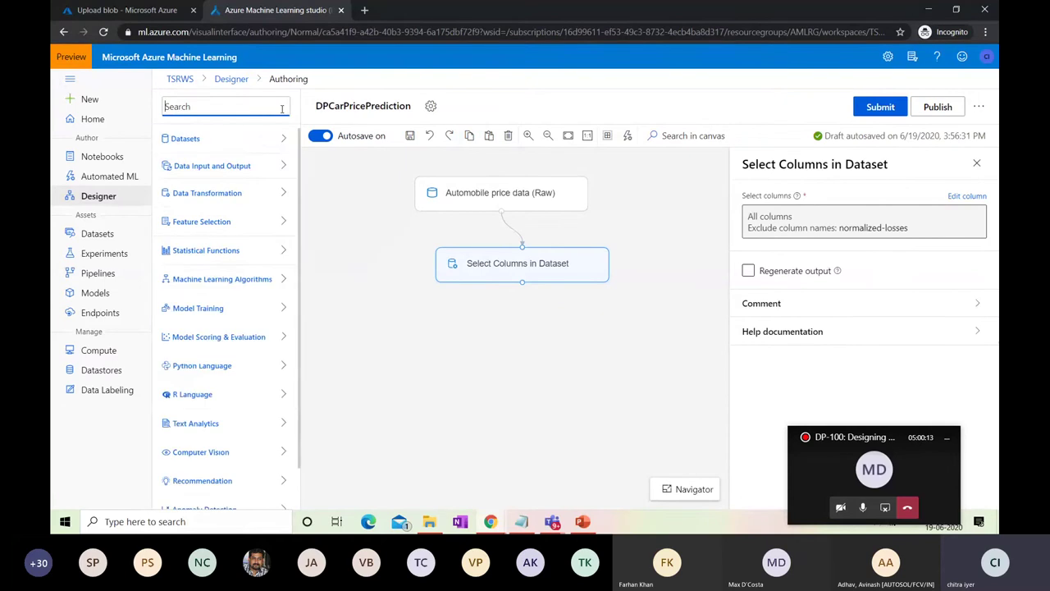
type("clean")
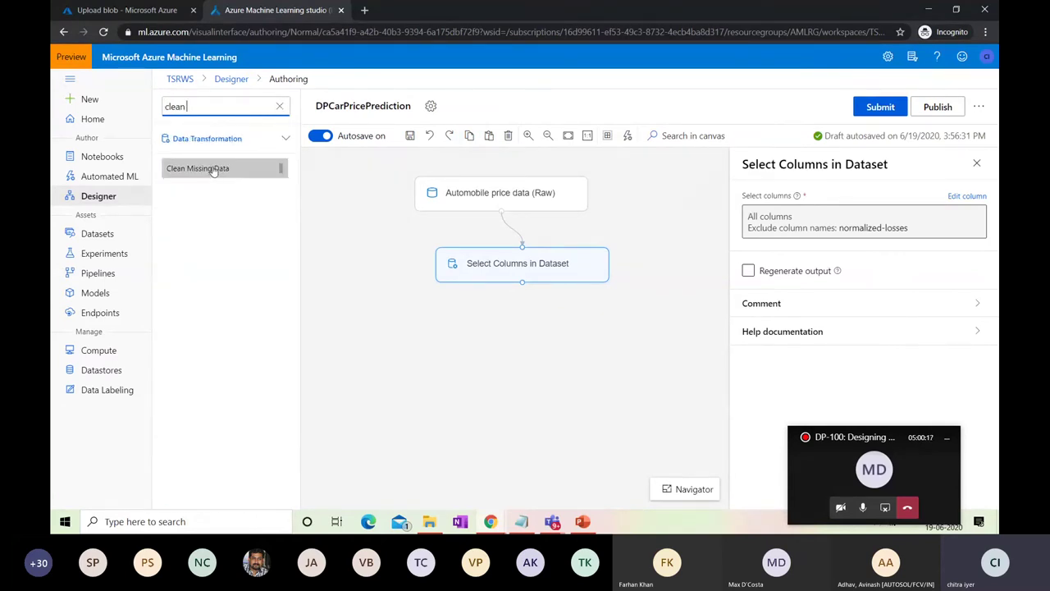
left_click_drag(223, 168, 563, 325)
left_click_drag(522, 282, 554, 305)
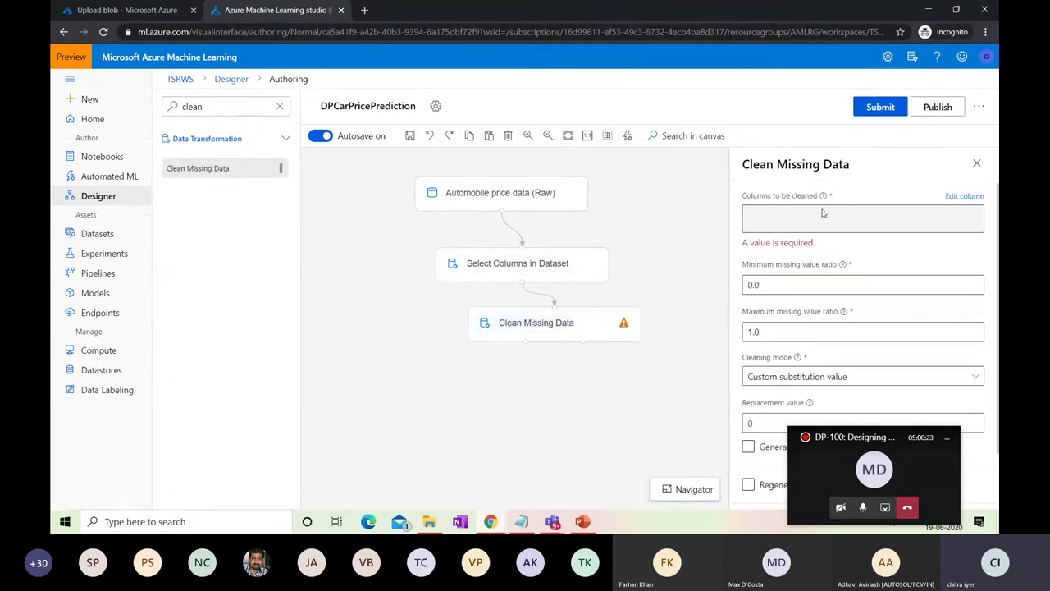
Step: Set the columns to be cleaned in Clean Missing Data to All columns and save the selection
left_click(969, 198)
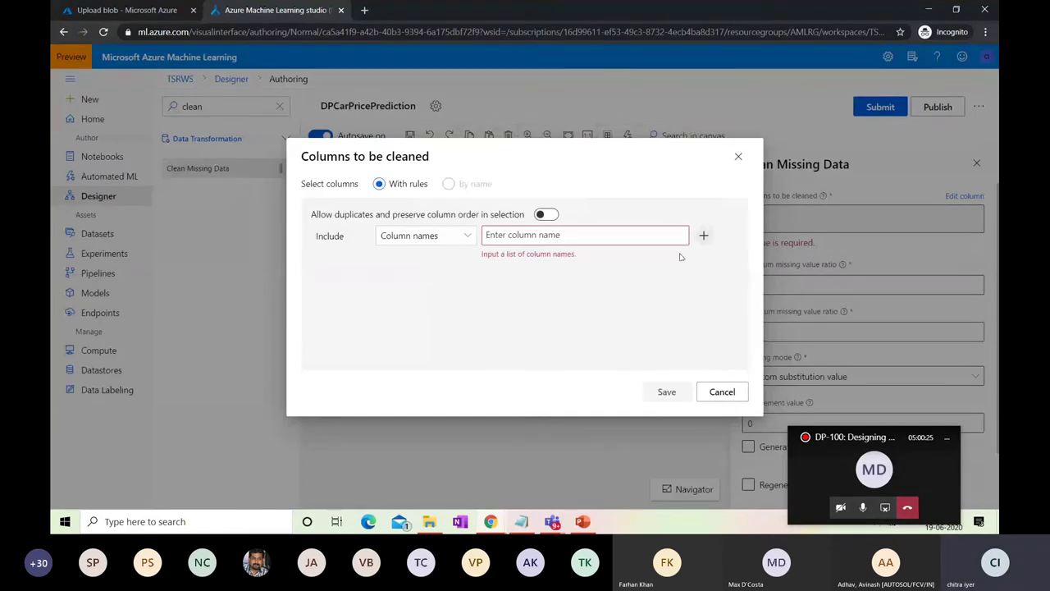
left_click(426, 235)
left_click(428, 331)
left_click(666, 391)
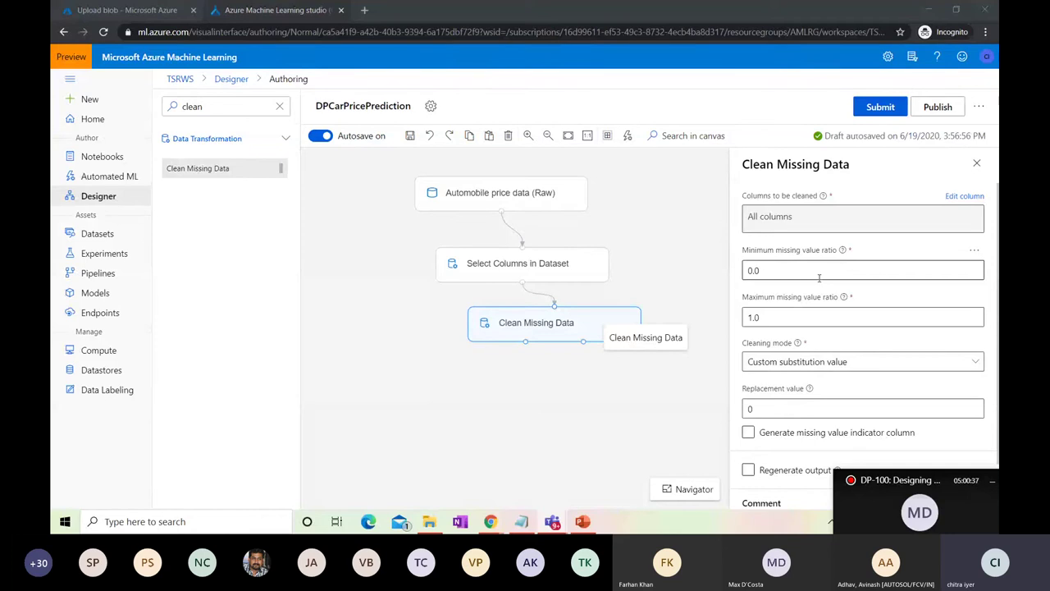
Step: Set the cleaning mode of Clean Missing Data to Remove entire row
left_click(866, 366)
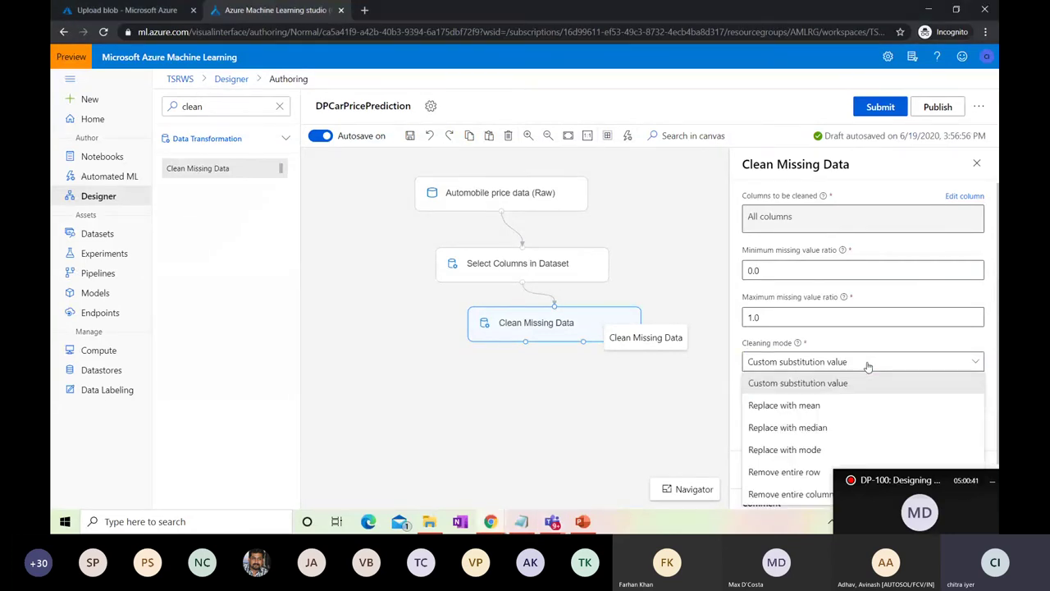
left_click(883, 493)
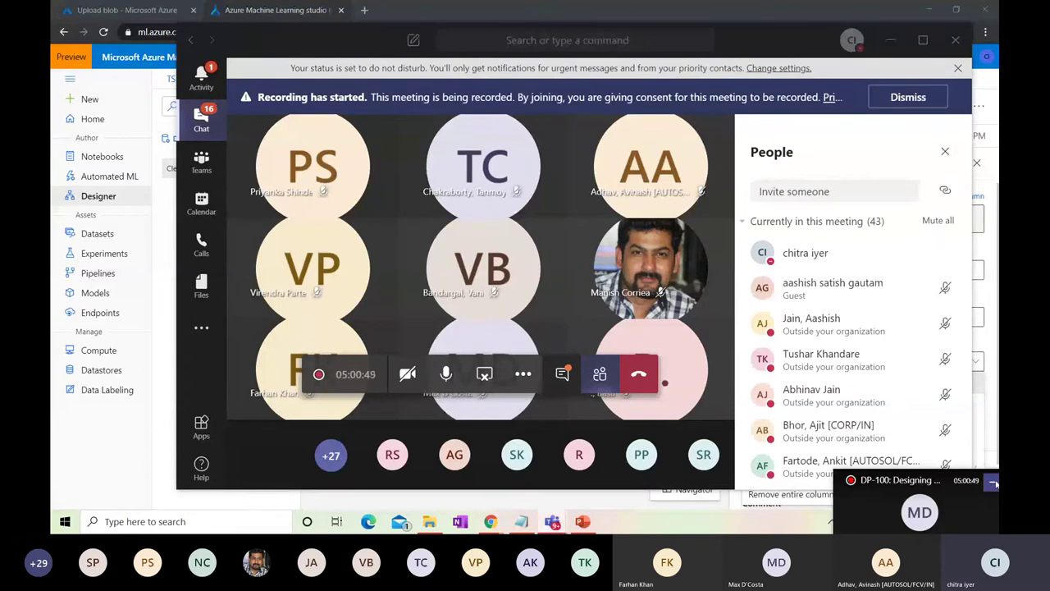
left_click(552, 522)
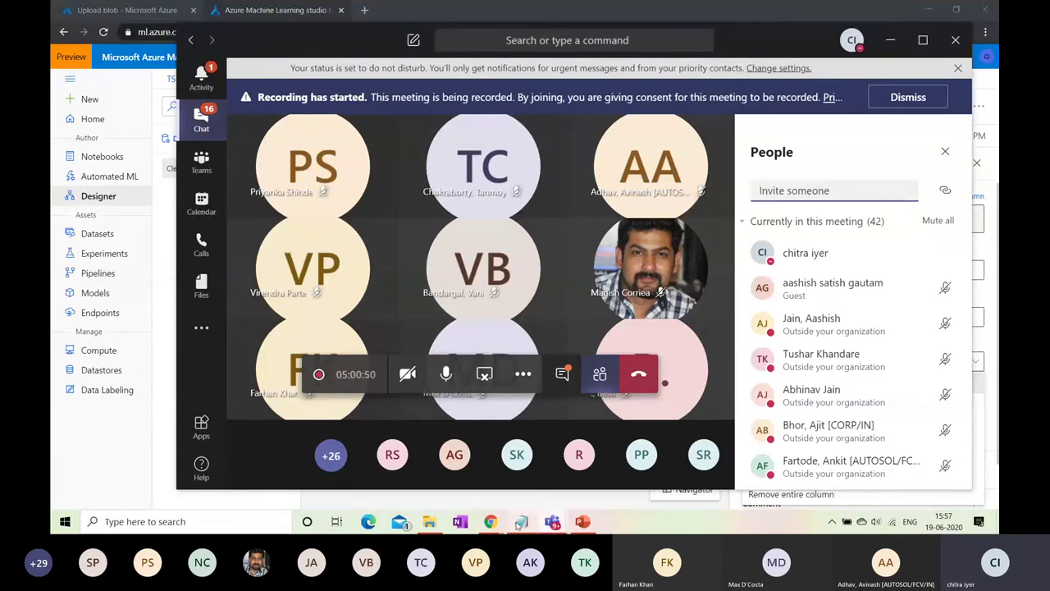
left_click(552, 522)
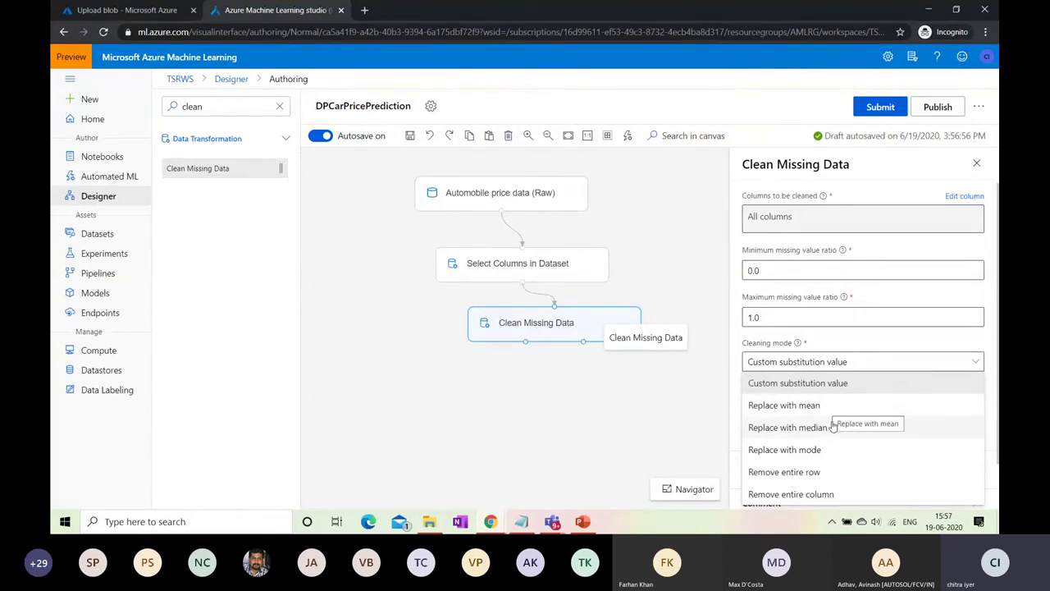
left_click(816, 474)
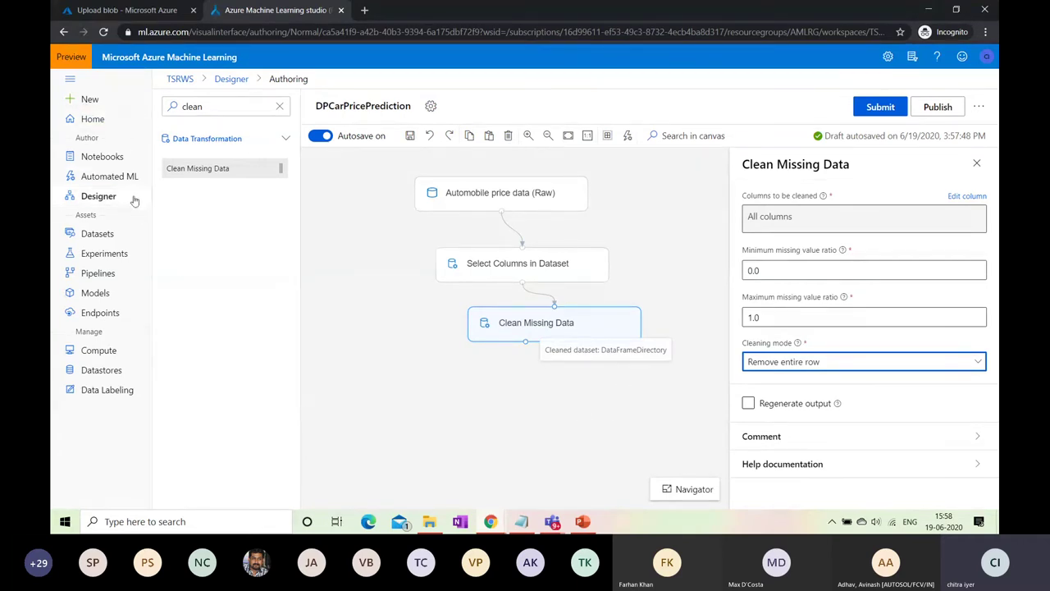
Step: Add a Split Data module fed by Clean Missing Data's cleaned dataset output, and set its fraction of rows in the first output to 0.8
left_click(233, 113)
key("ctrl+a")
key("BackSpace")
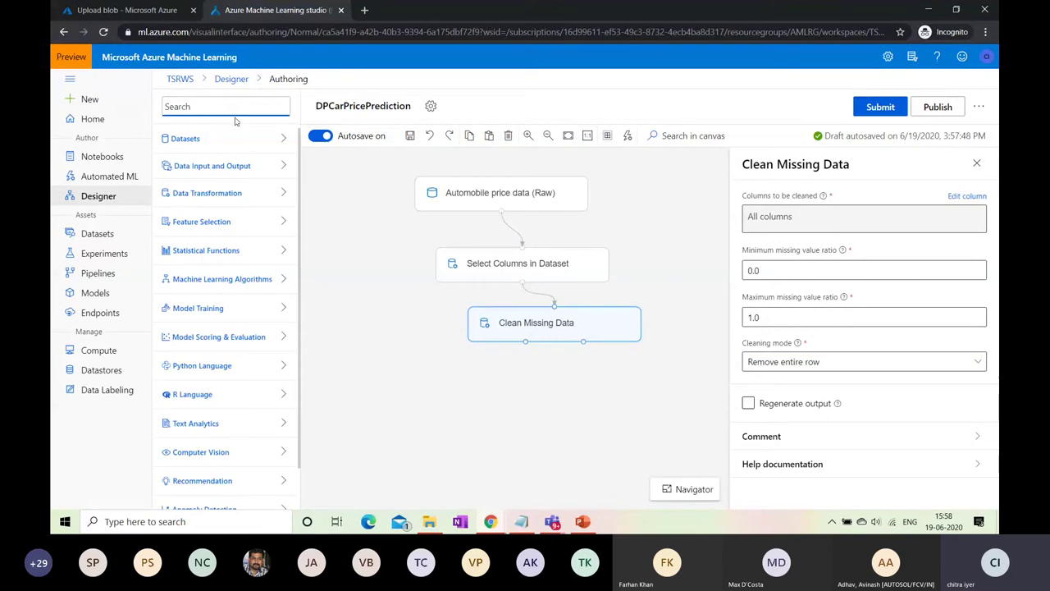
type("split")
left_click_drag(211, 169, 548, 378)
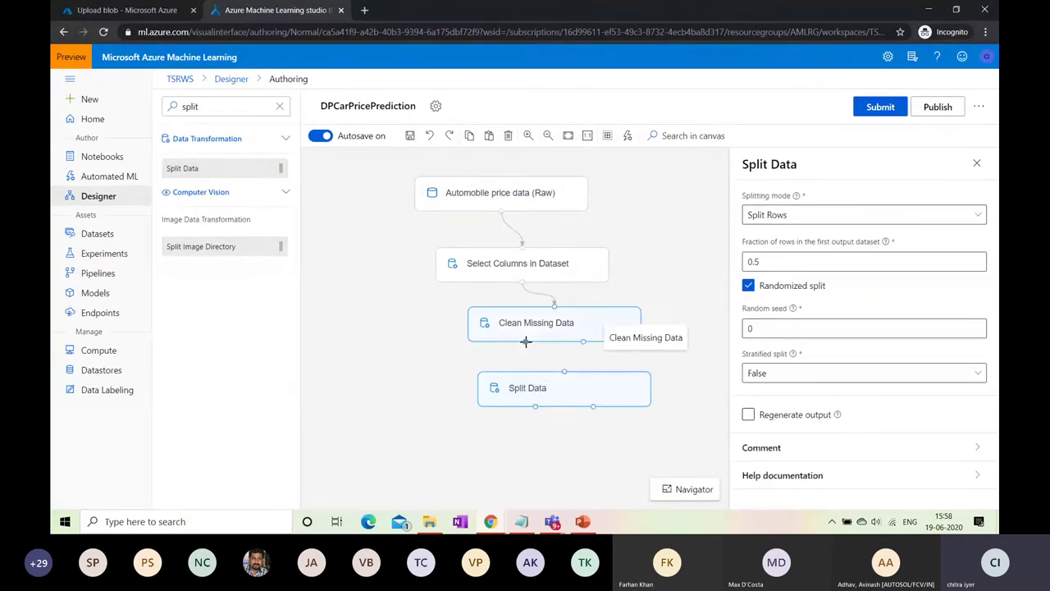
left_click_drag(526, 340, 568, 375)
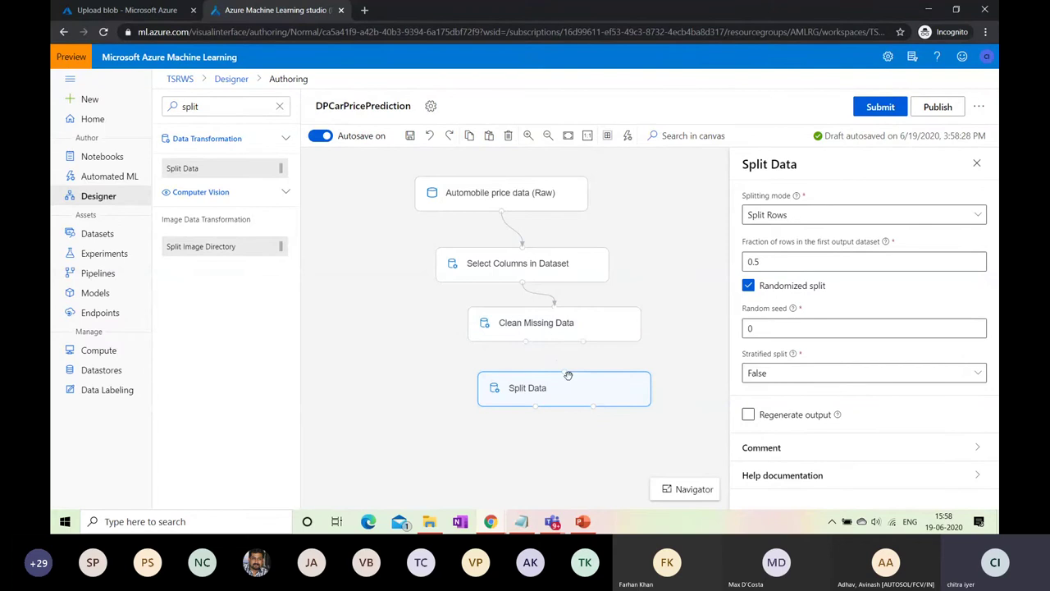
left_click_drag(525, 344, 565, 373)
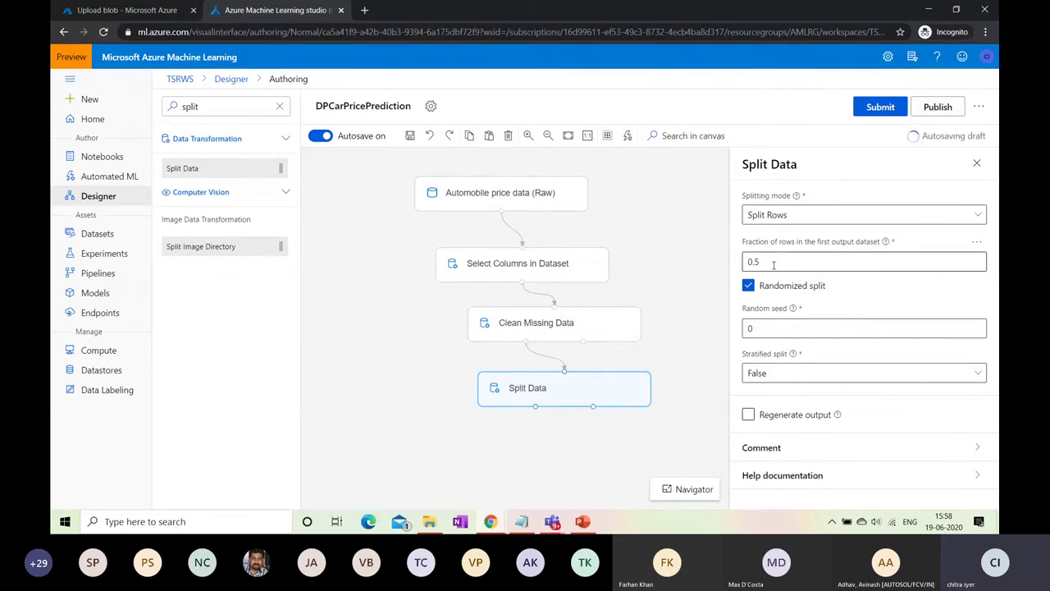
double_click(774, 264)
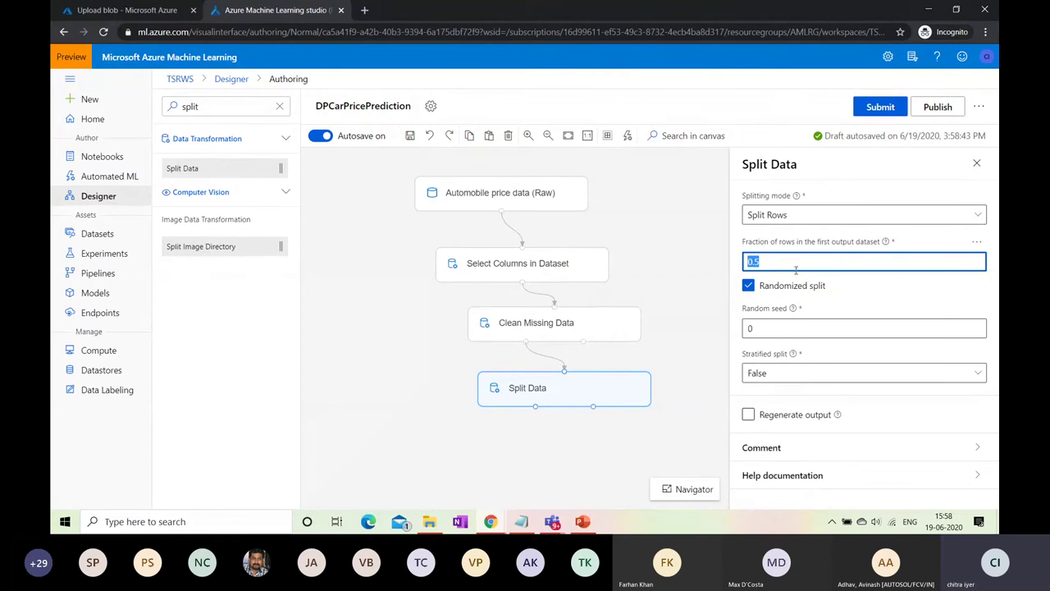
type("0.8")
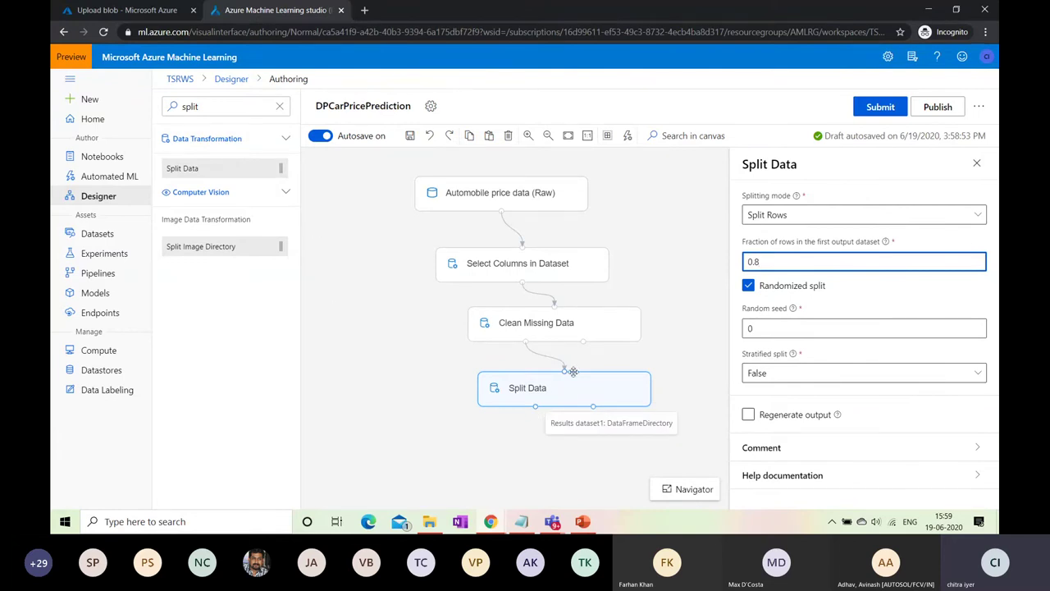
Step: Find the Linear Regression module and place it on the canvas beside Split Data
left_click(280, 109)
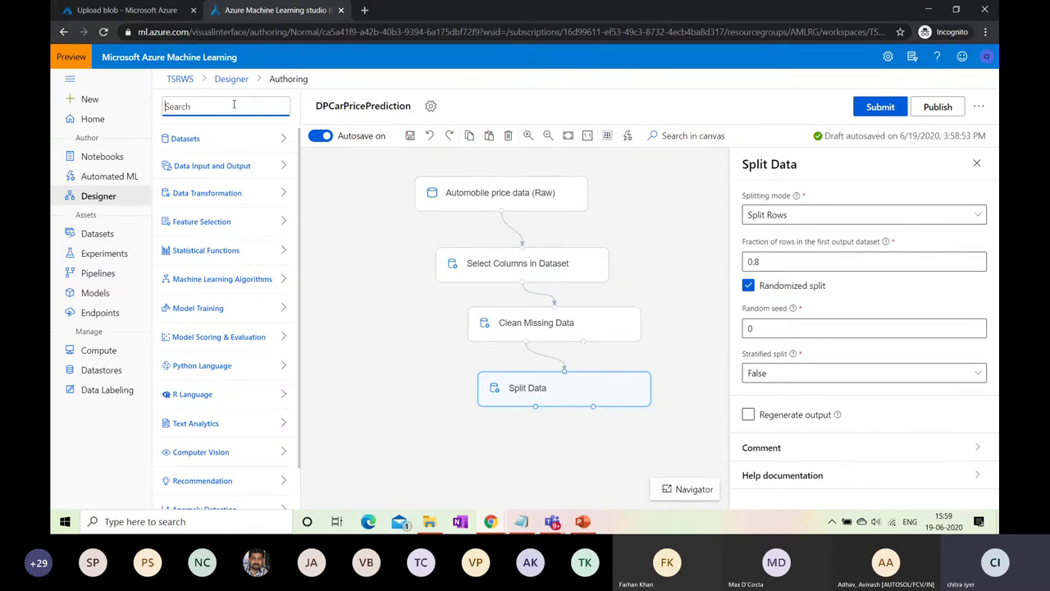
type("linear Re")
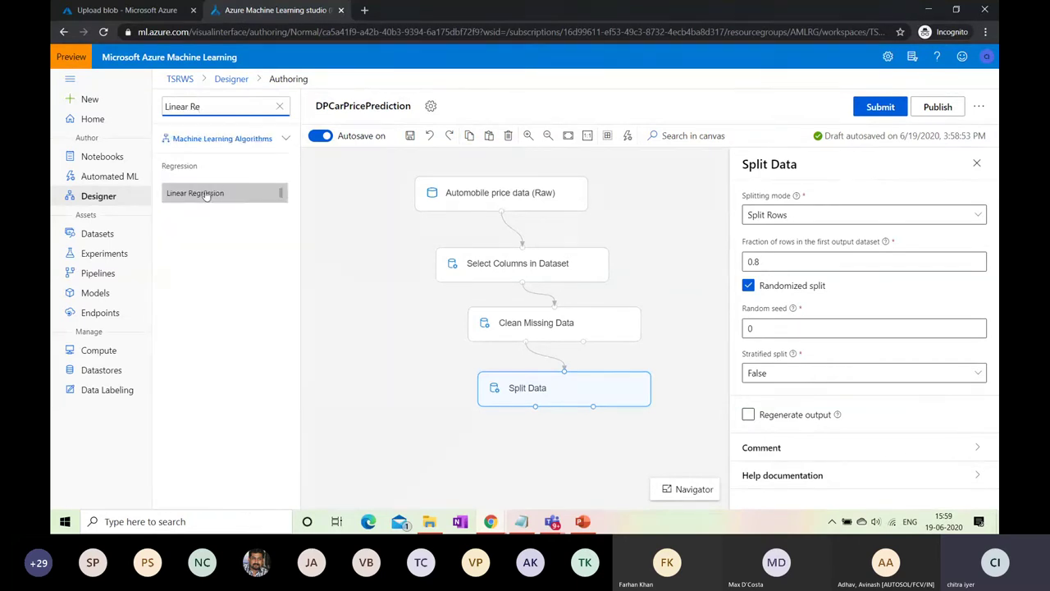
left_click_drag(300, 317, 379, 394)
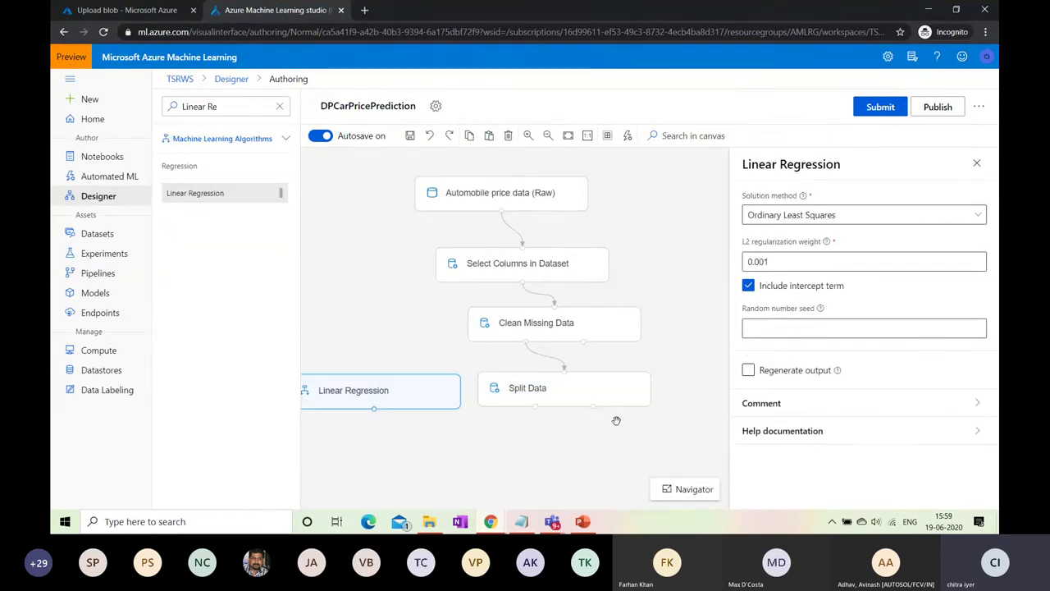
Step: Add a Train Model module below Split Data, fed by Linear Regression and by Split Data's first output (Results dataset1)
left_click(279, 106)
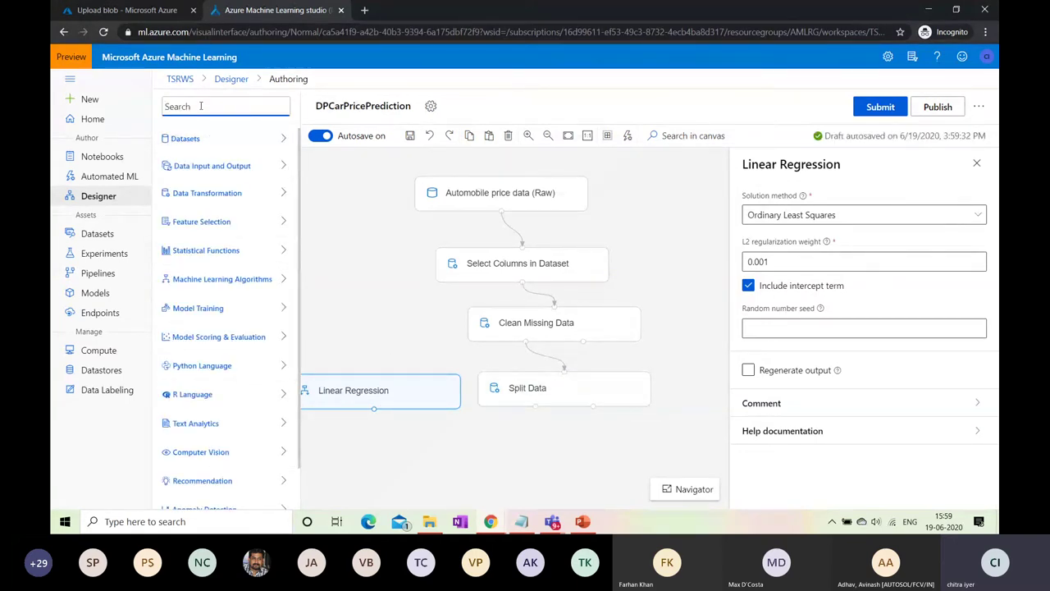
type("Train")
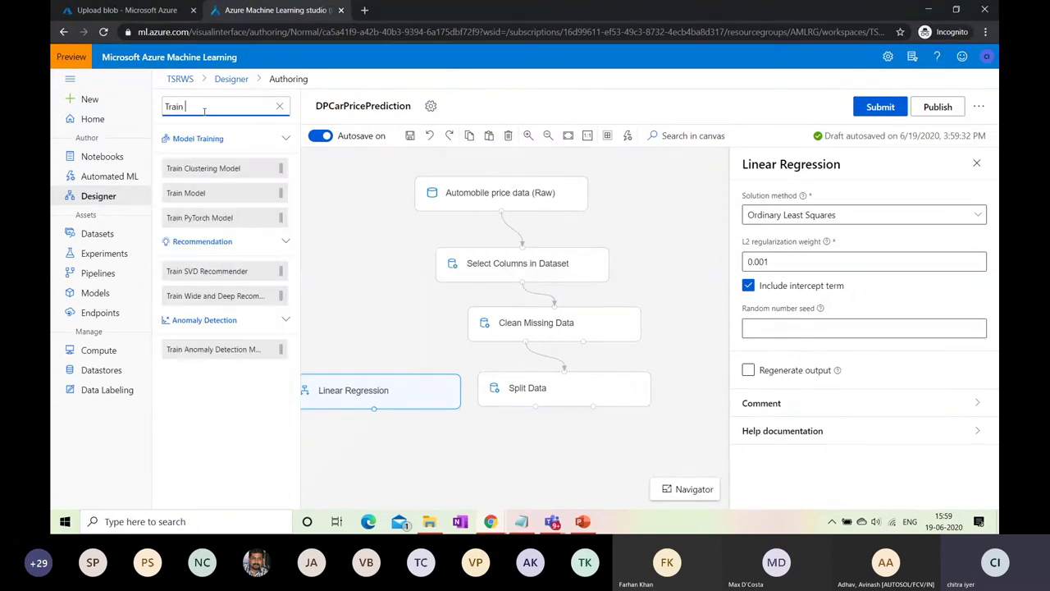
left_click_drag(189, 193, 493, 442)
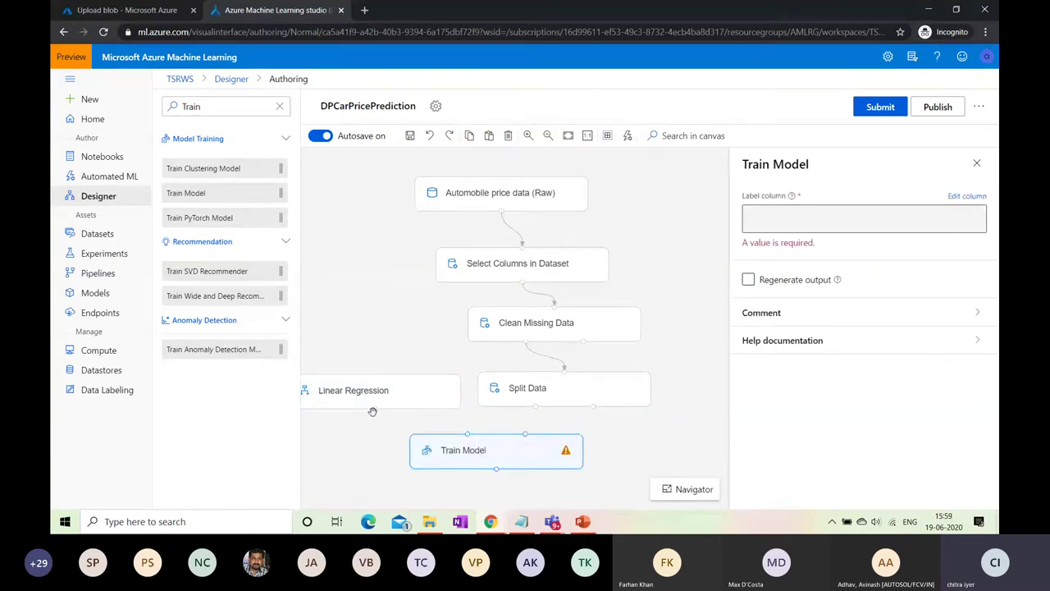
left_click_drag(372, 409, 471, 436)
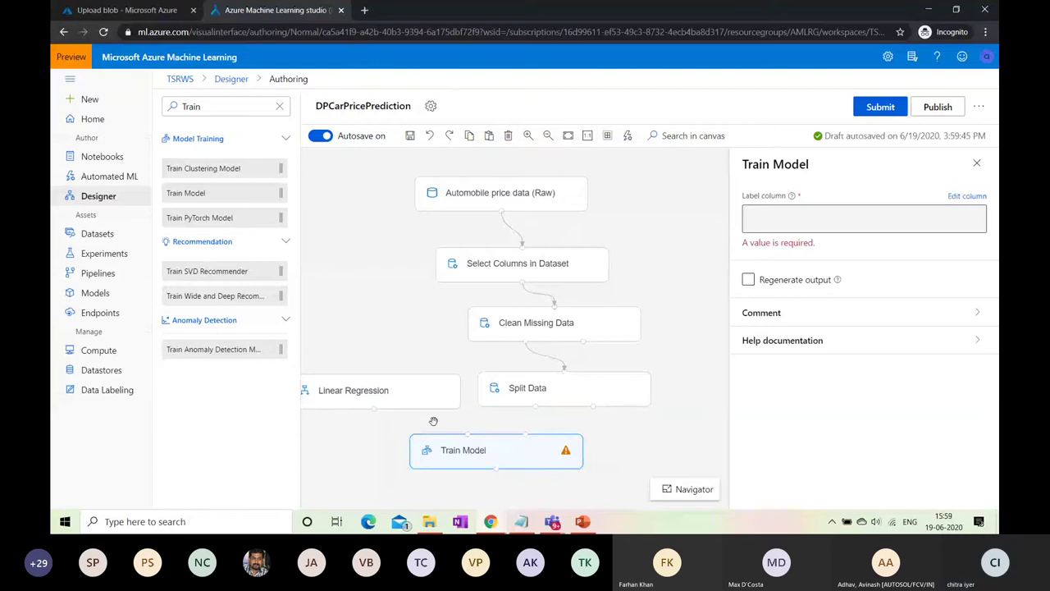
left_click_drag(373, 408, 469, 433)
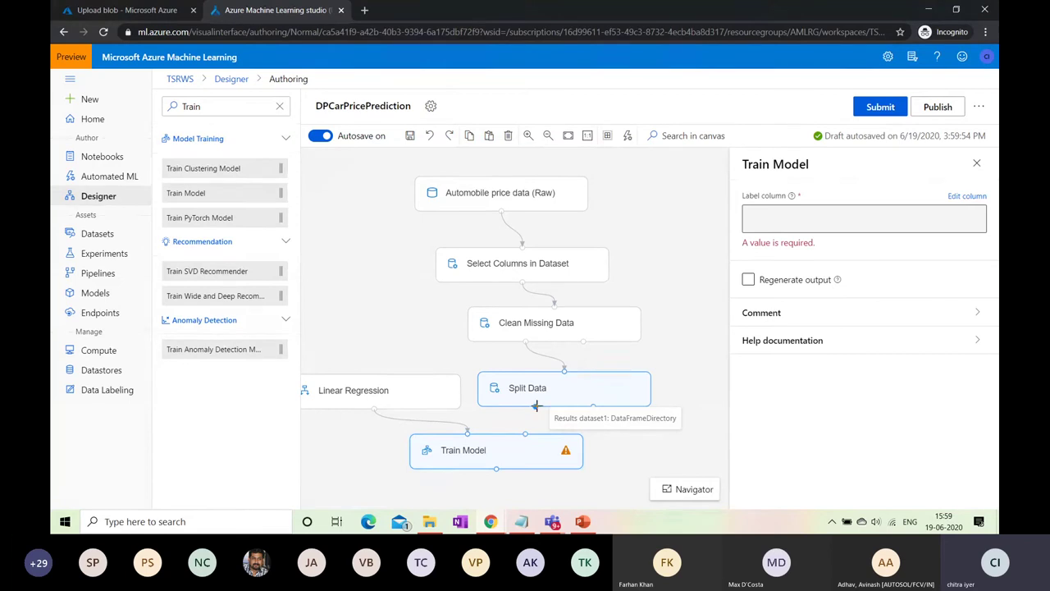
left_click_drag(535, 406, 524, 434)
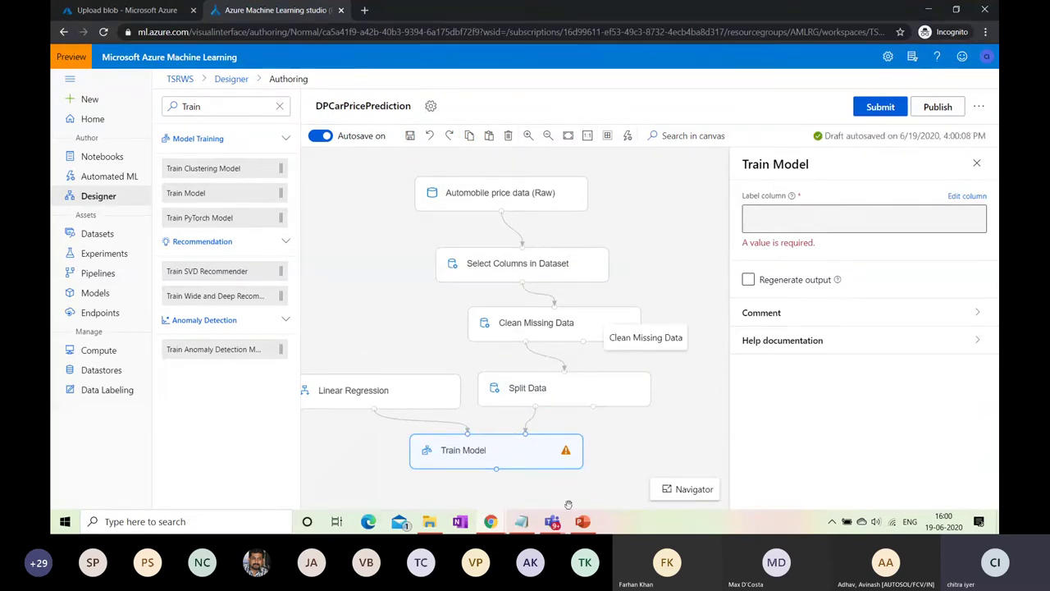
Step: Switch to Notepad, highlight the Labels definition "Target value to be predicted", and return to the Azure Machine Learning pipeline in Chrome
key("alt+Tab")
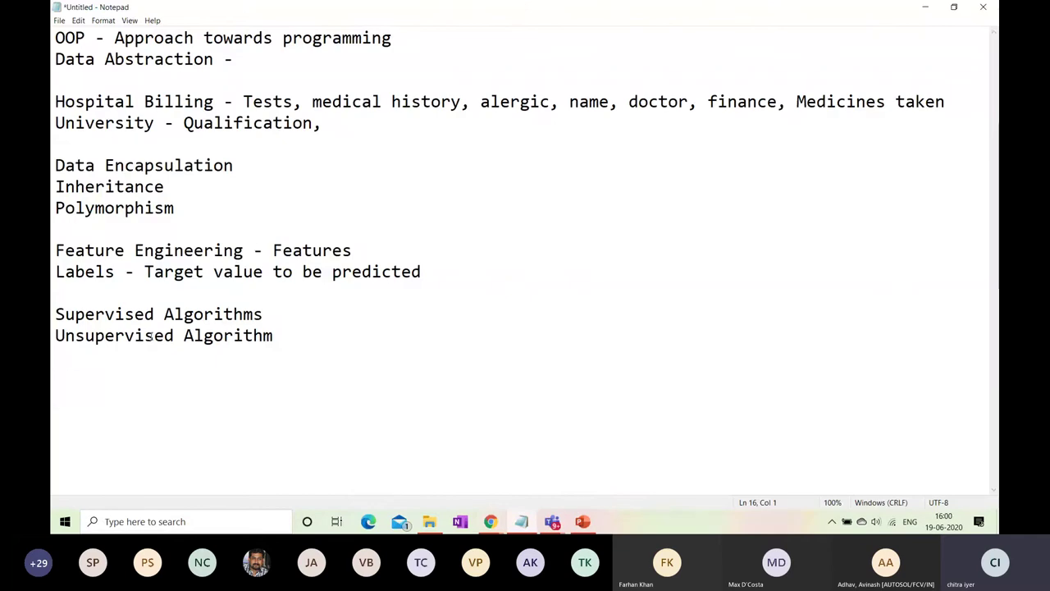
left_click_drag(146, 271, 448, 274)
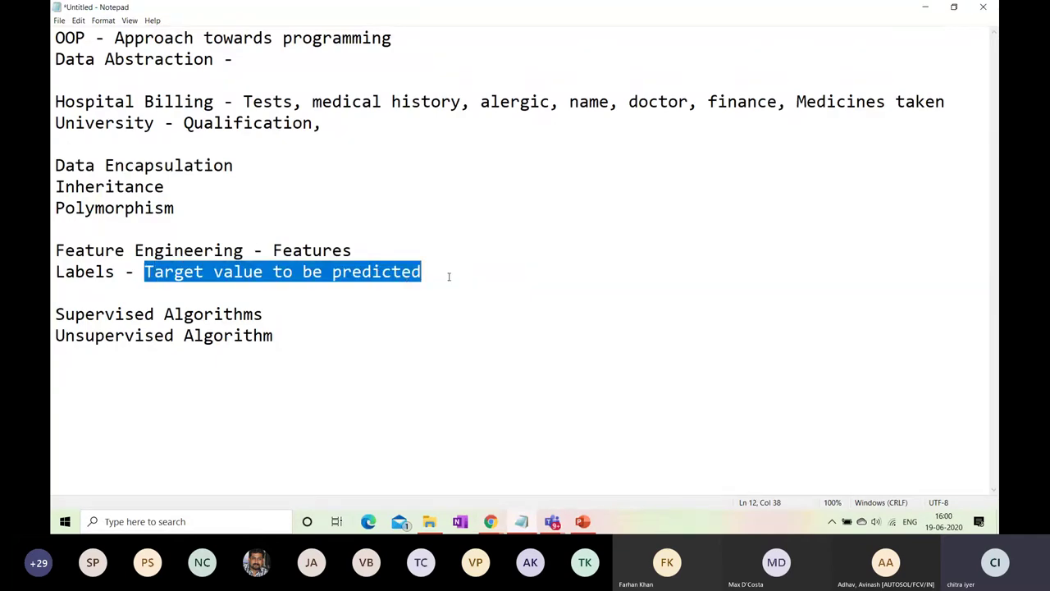
left_click(496, 528)
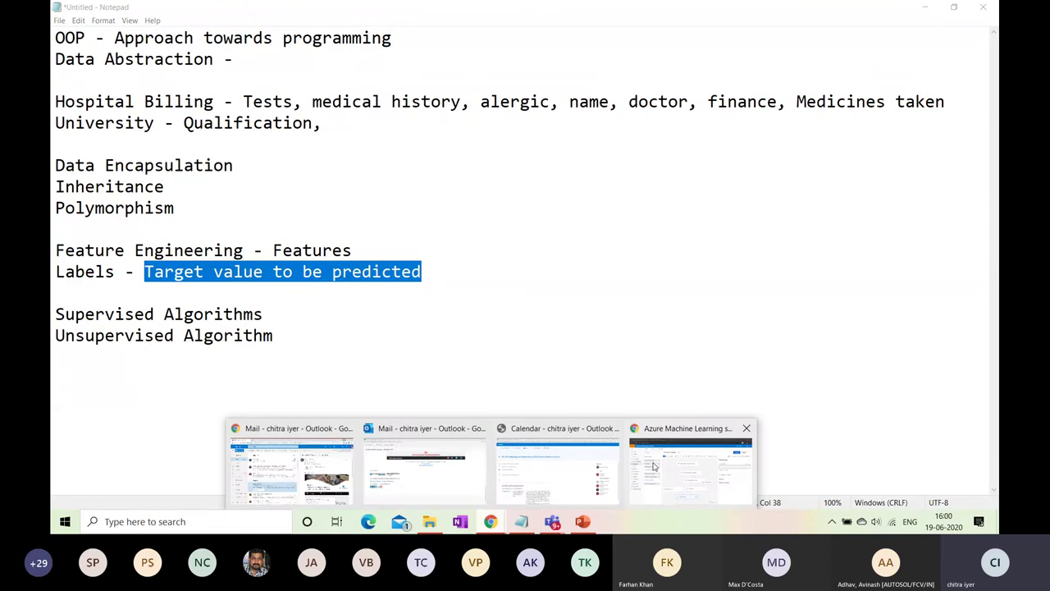
left_click(654, 466)
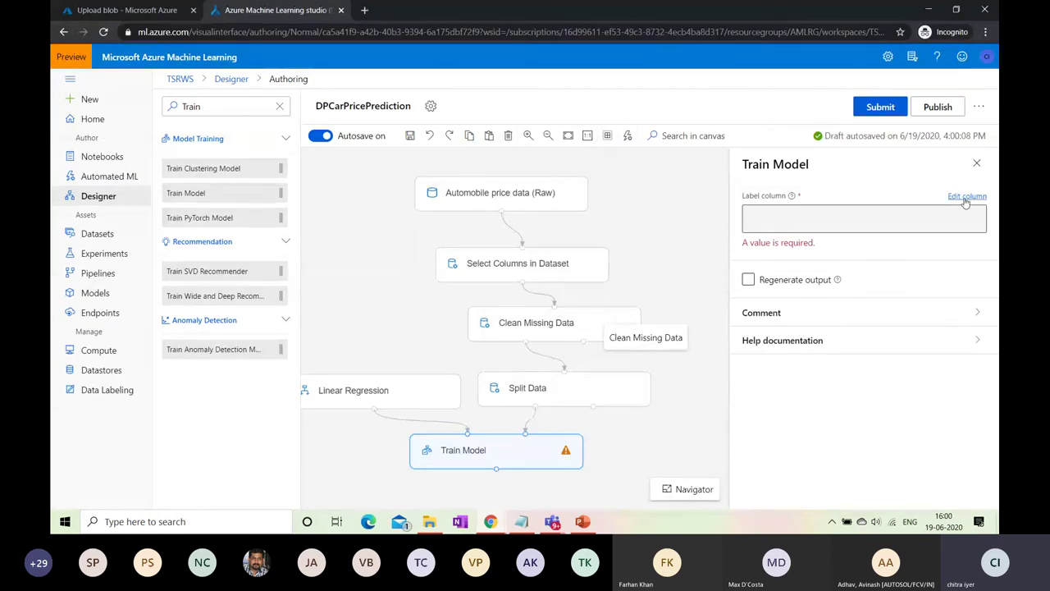
Step: Set the label column of Train Model to the column name price and save it
left_click(968, 196)
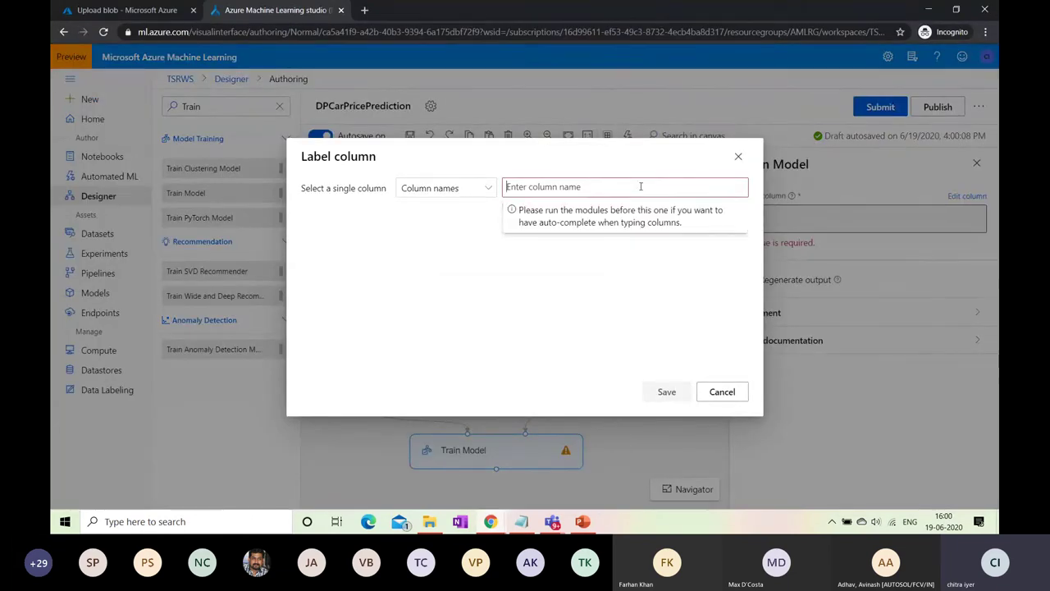
type("price")
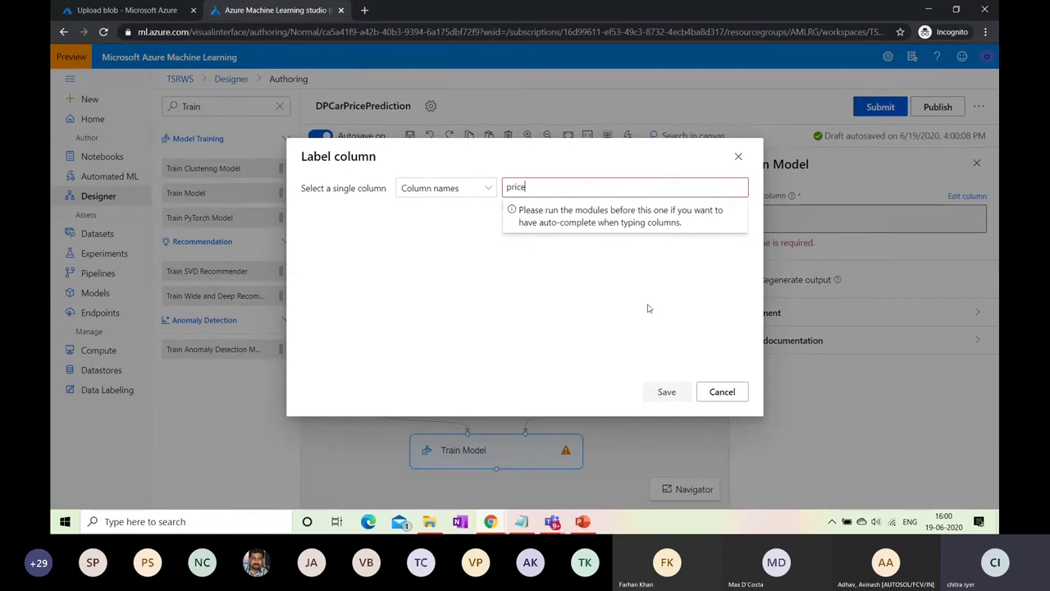
key("Return")
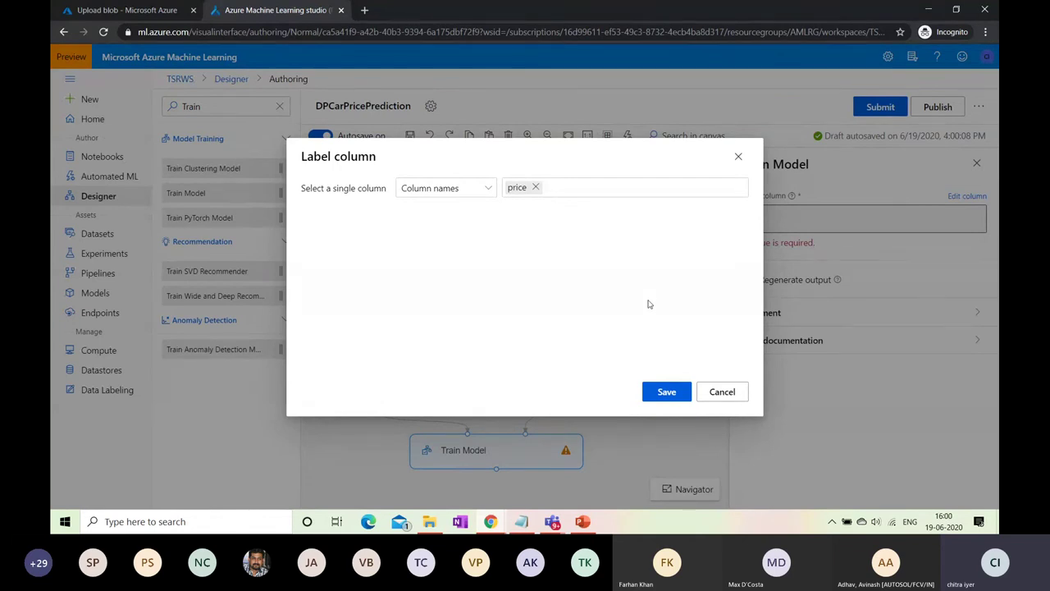
left_click(667, 392)
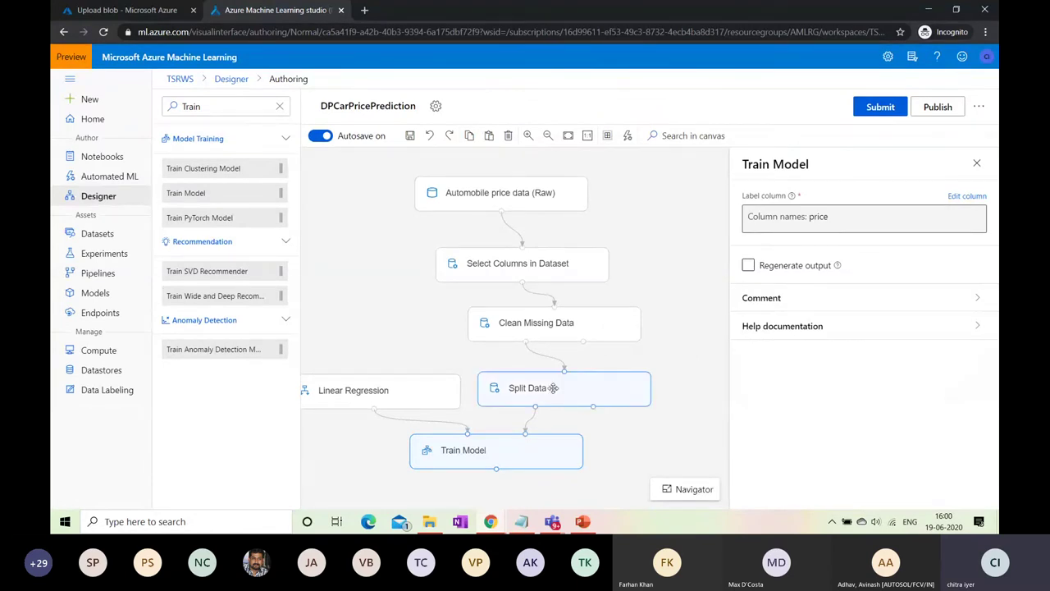
Step: Add a Score Model module below Train Model, fed by Train Model's output and Split Data's second output (Results dataset2)
scroll(645, 415, "down", 3)
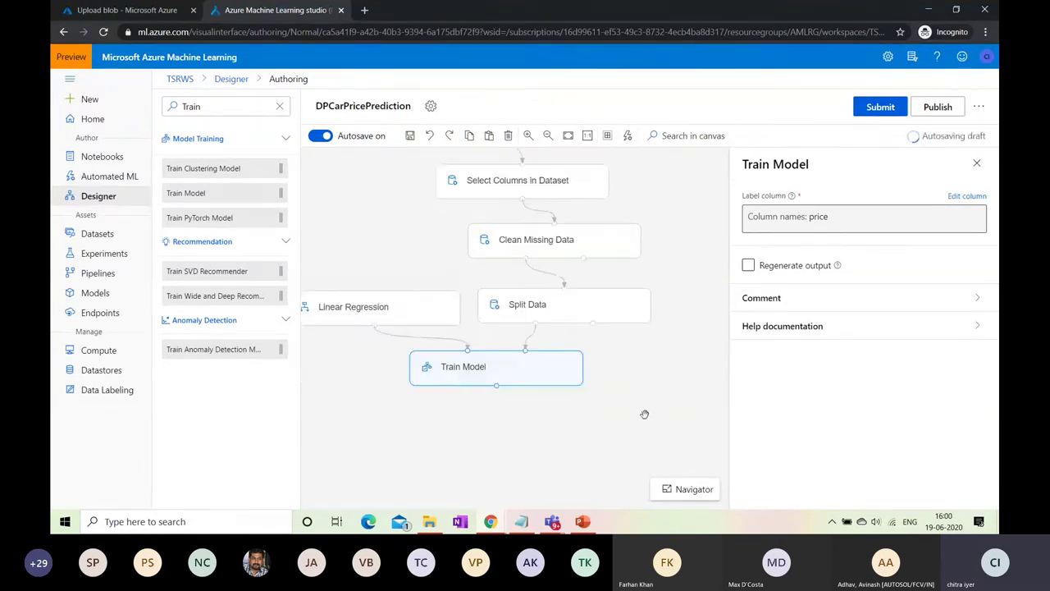
scroll(637, 404, "down", 1)
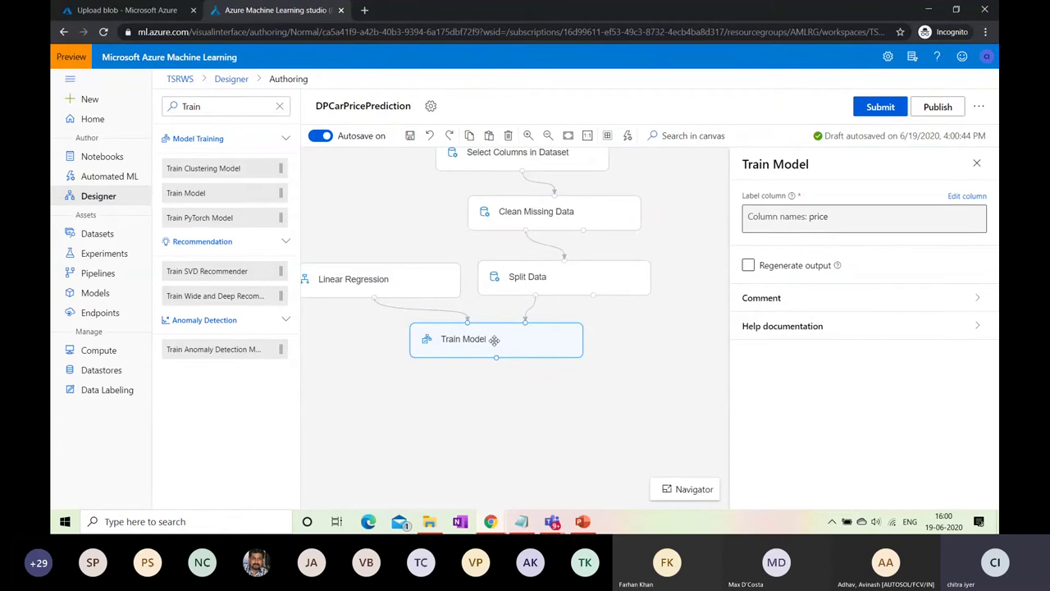
left_click(278, 111)
left_click(279, 109)
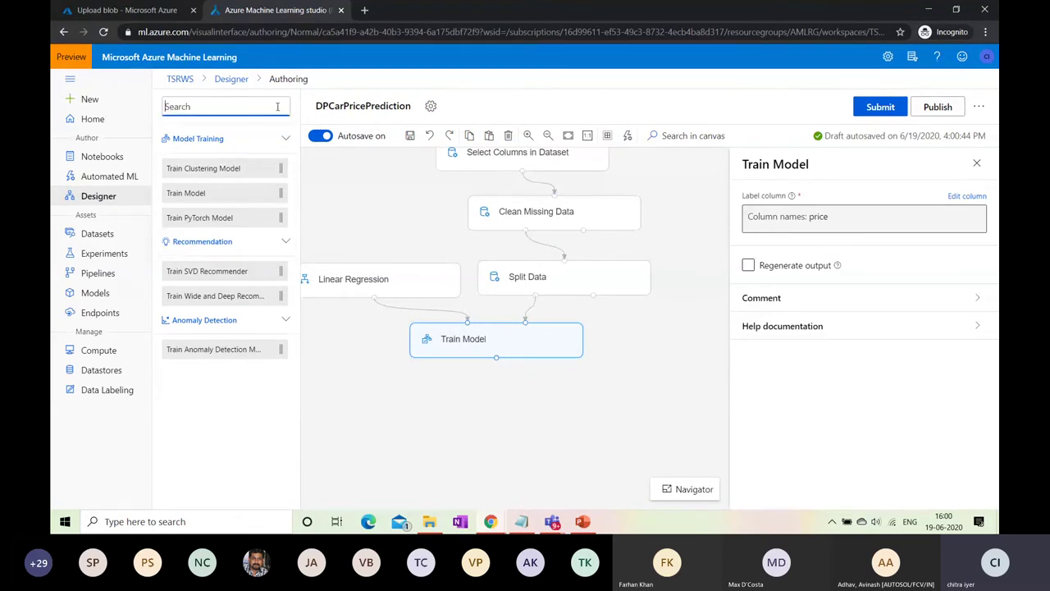
type("score")
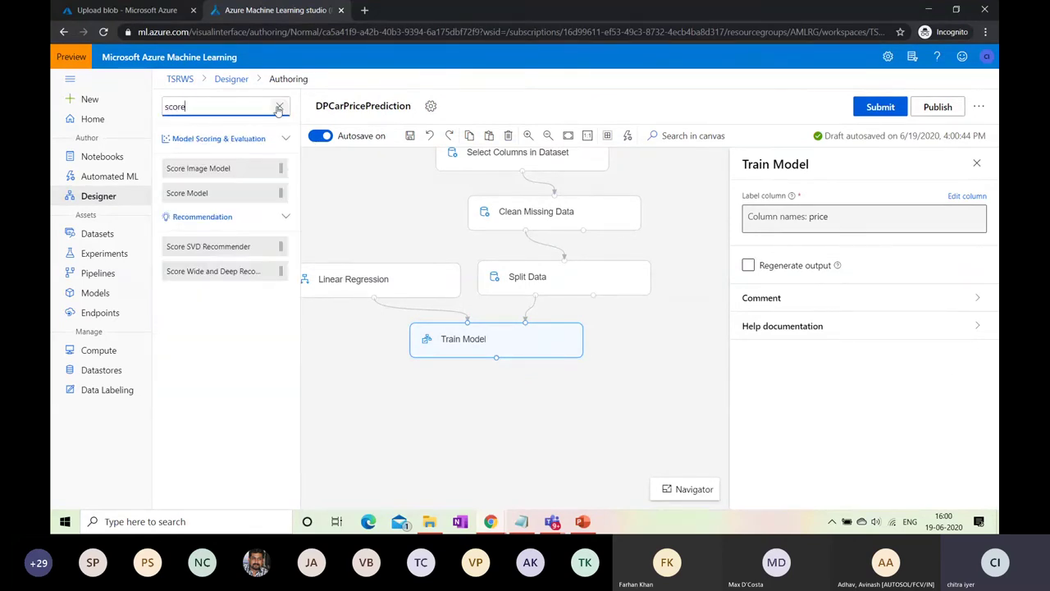
left_click_drag(213, 193, 546, 404)
left_click_drag(497, 357, 523, 391)
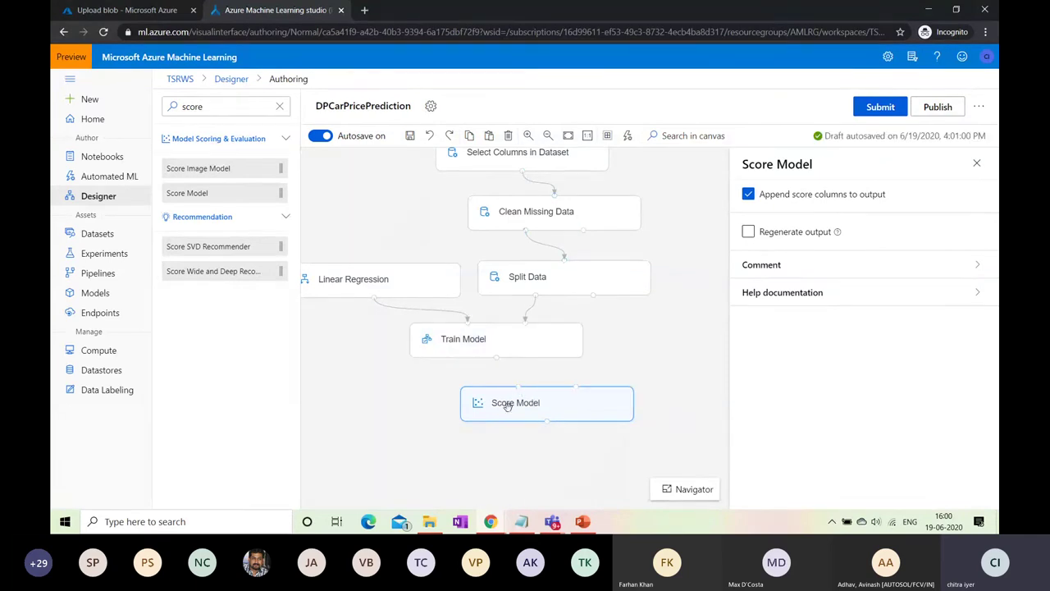
left_click_drag(496, 360, 519, 387)
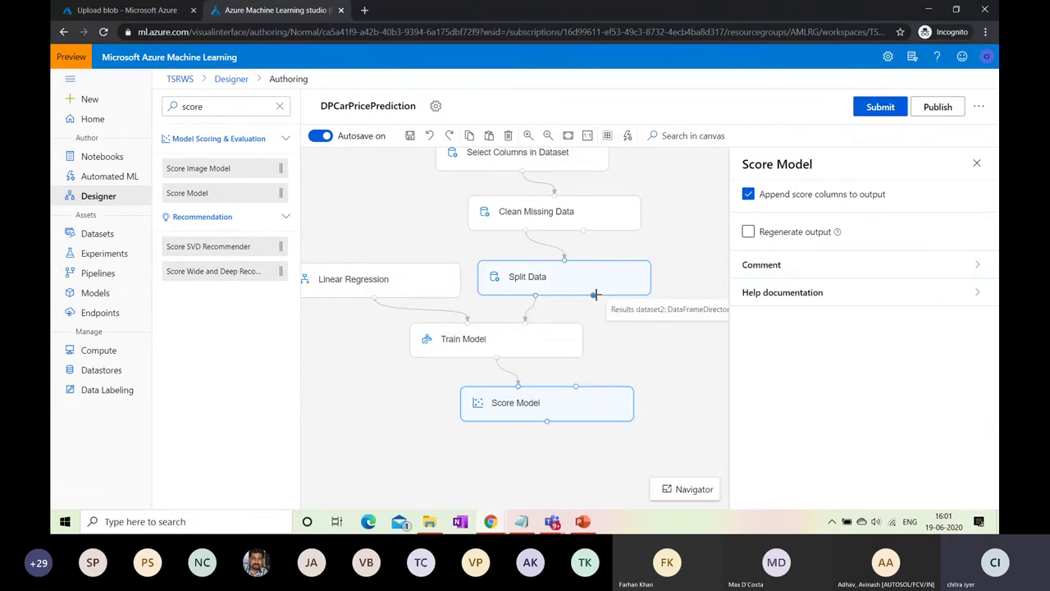
left_click_drag(595, 295, 574, 389)
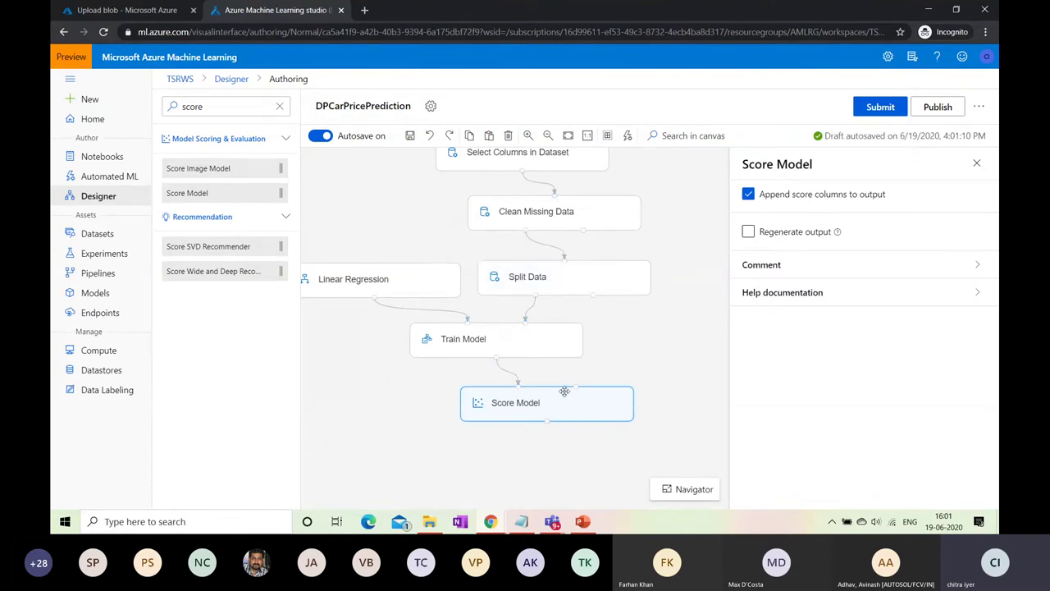
left_click_drag(593, 297, 576, 388)
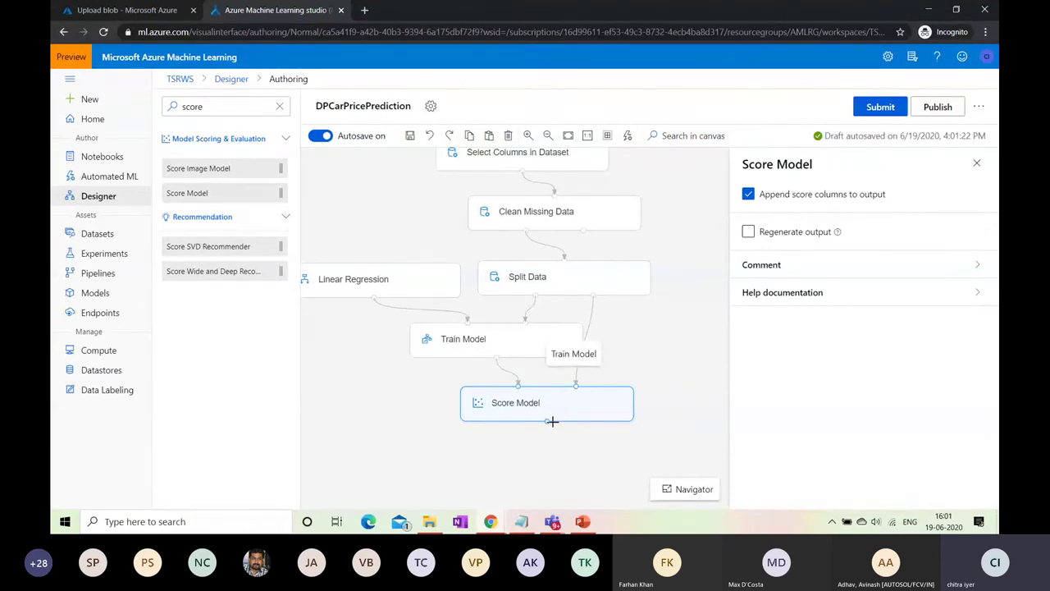
Step: Find the Evaluate Model module, place it below Score Model, and connect Score Model's output to its first input
left_click(279, 108)
type("E")
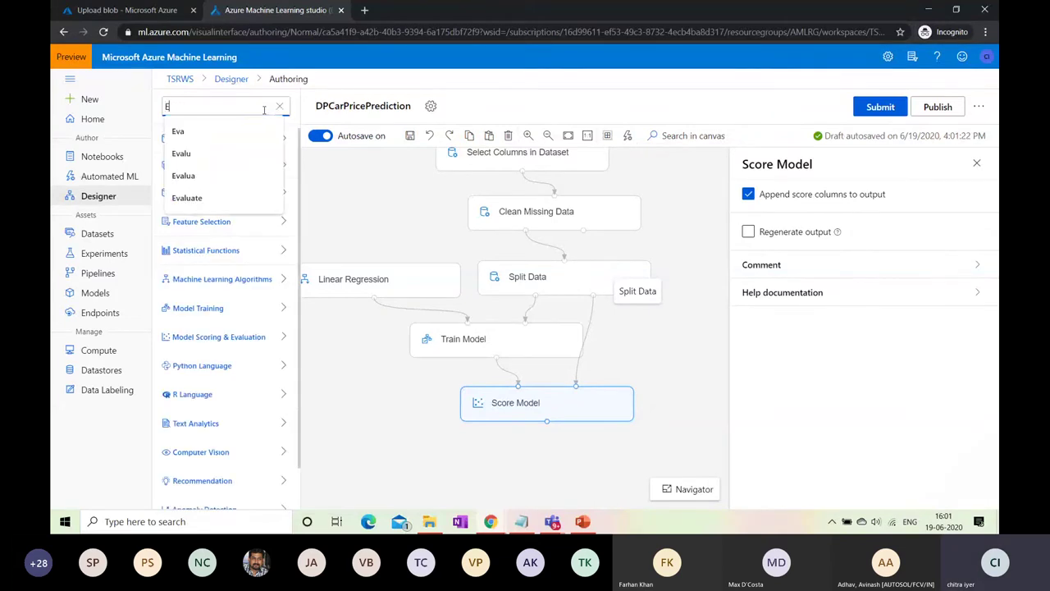
type("valua")
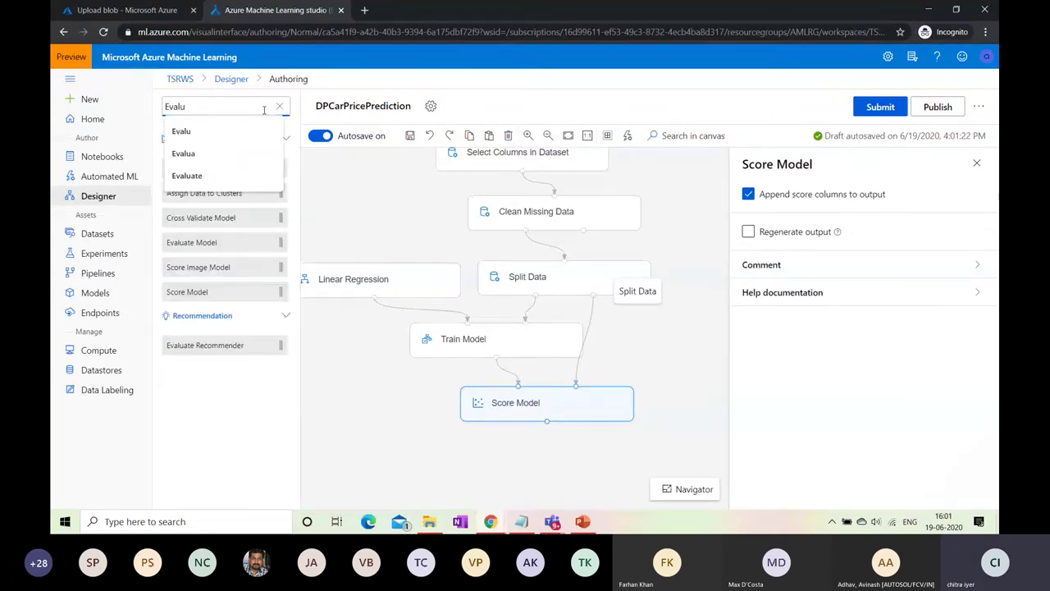
left_click(259, 174)
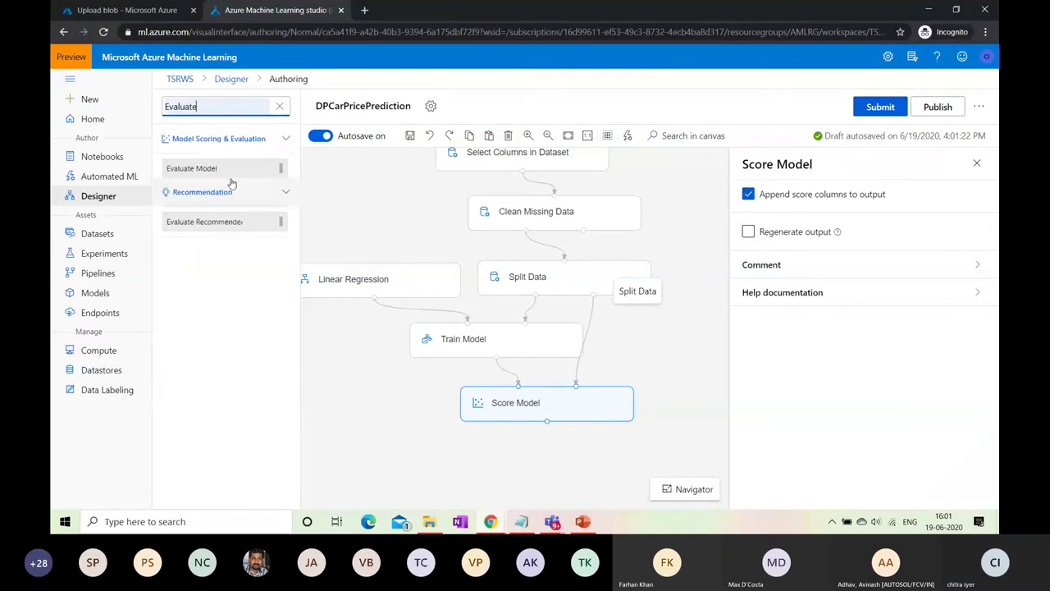
left_click_drag(230, 168, 592, 465)
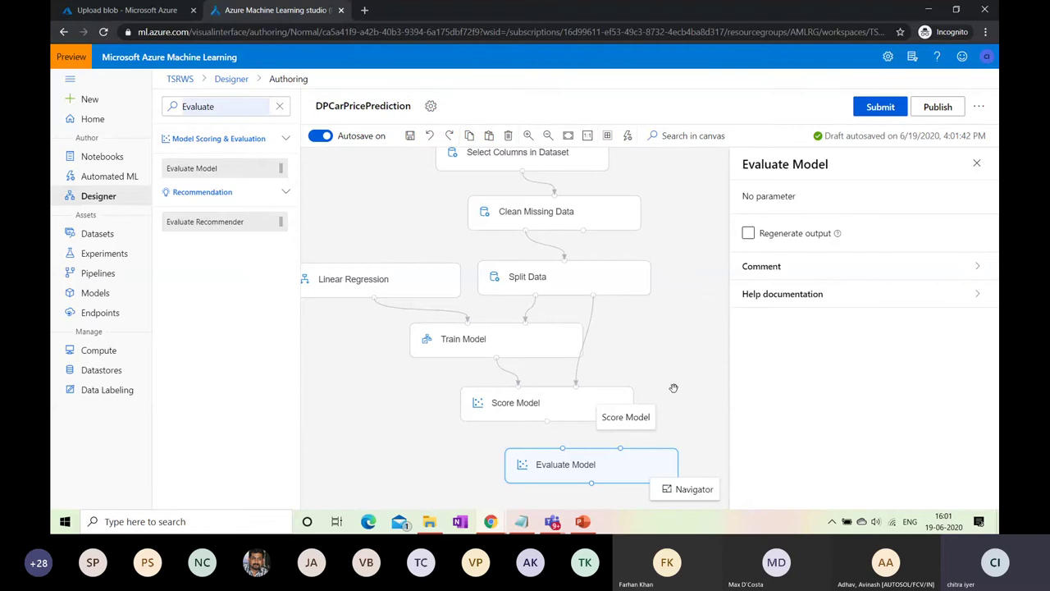
left_click_drag(547, 422, 564, 450)
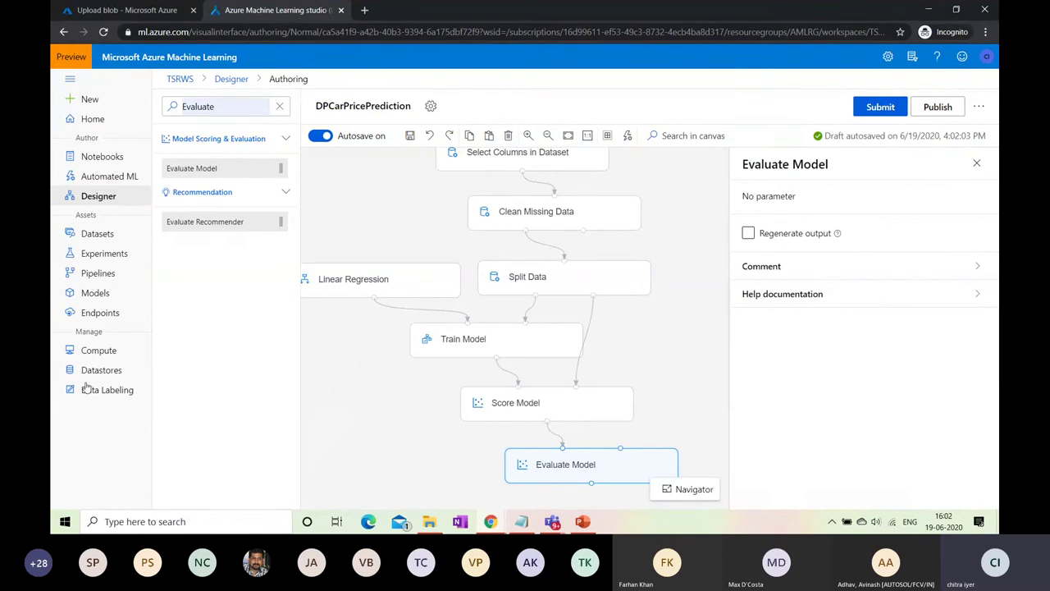
Step: Check the workspace's compute instances, and reopen the DPCarPricePrediction draft in the Designer
left_click(98, 353)
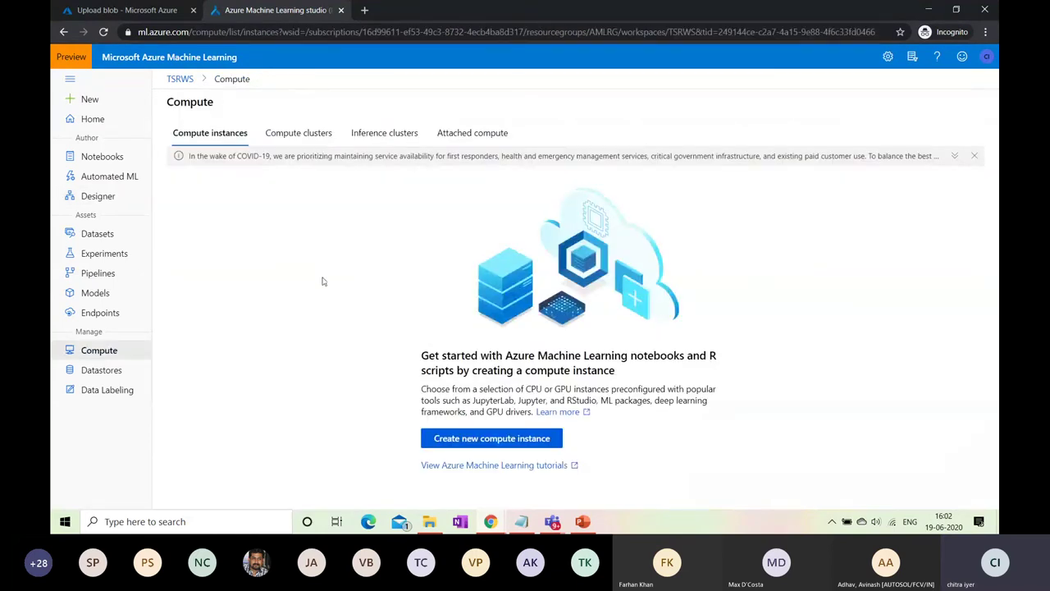
left_click(98, 199)
left_click(210, 404)
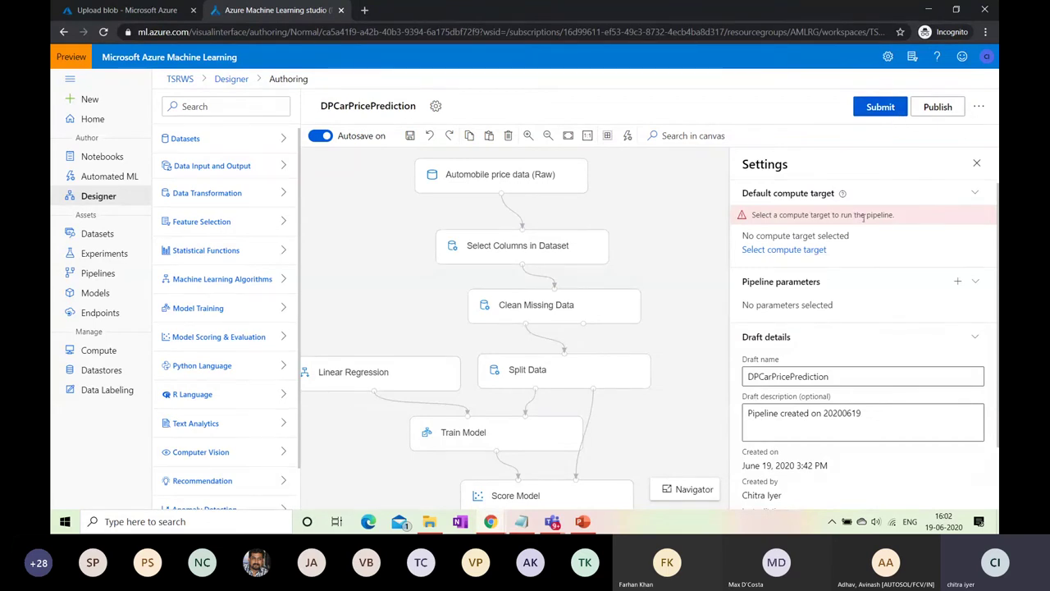
Step: Create a new predefined compute target for the pipeline, named with the owner's first name plus "compute", and refresh the list of existing targets
left_click(784, 250)
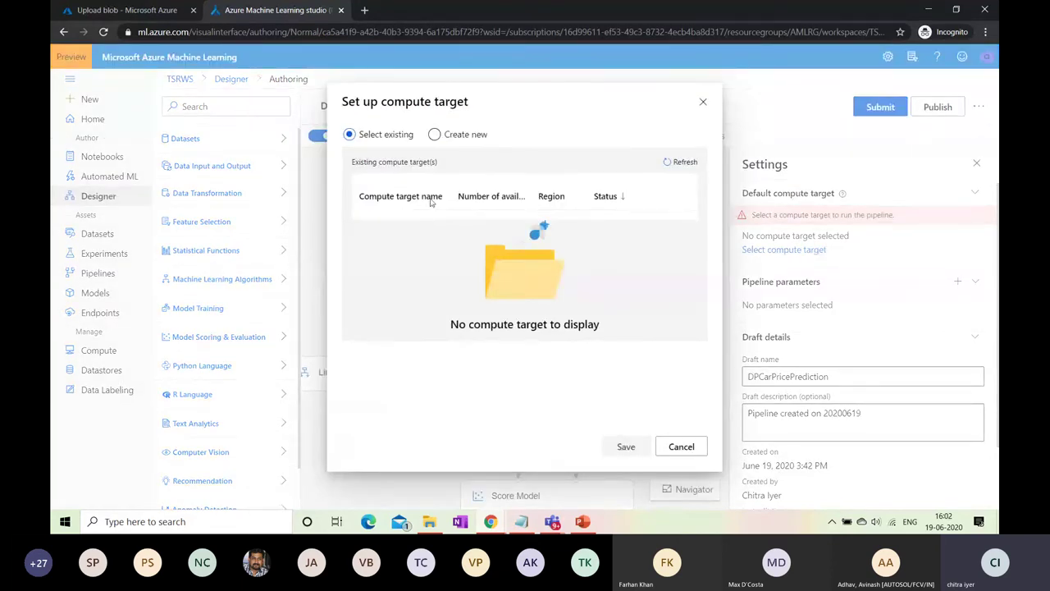
left_click(434, 135)
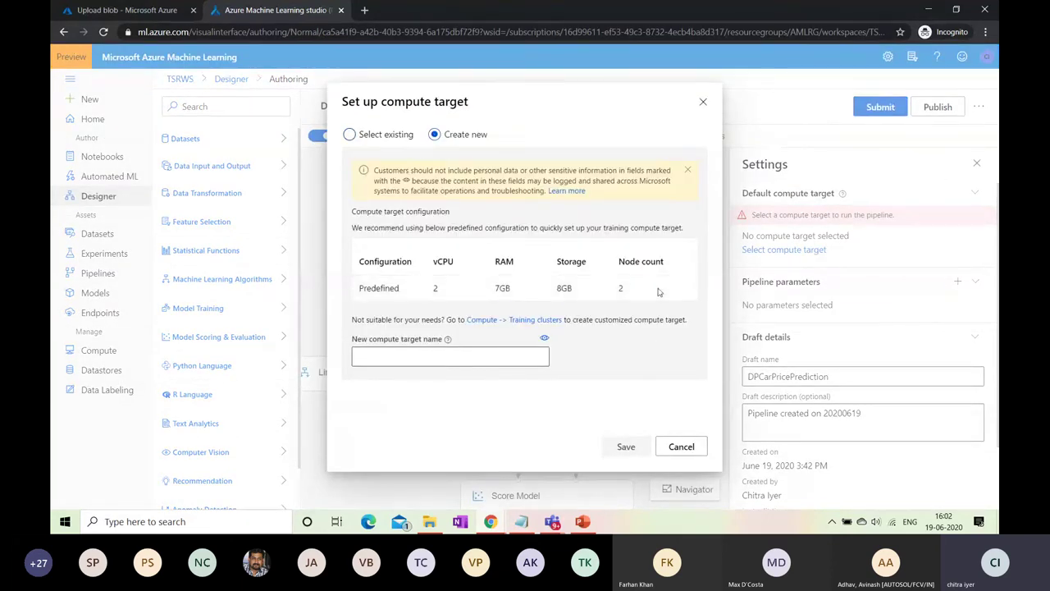
left_click(515, 357)
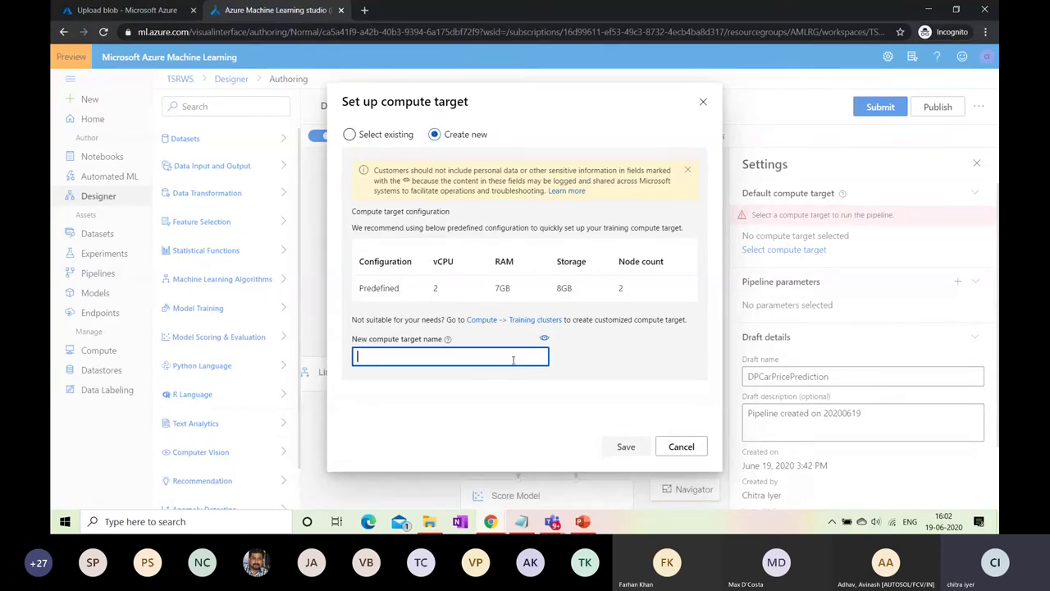
type("chitracompute")
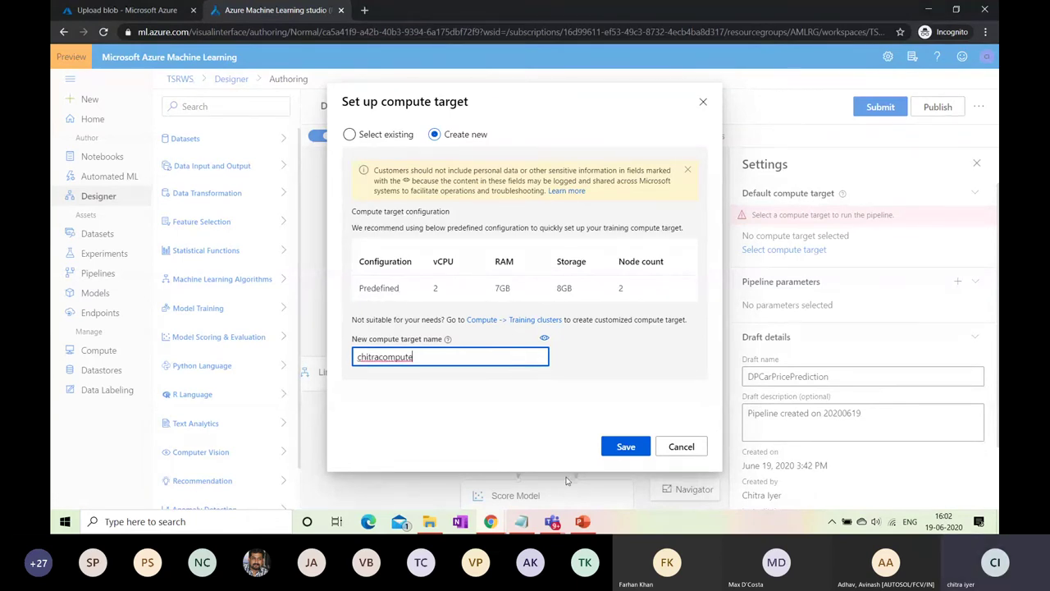
key("Return")
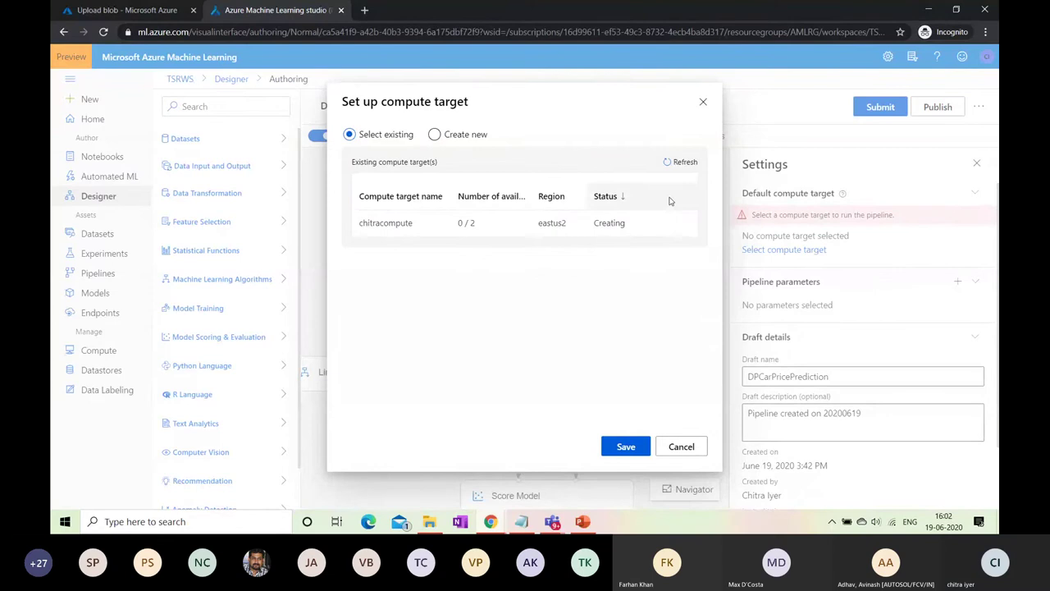
left_click(689, 163)
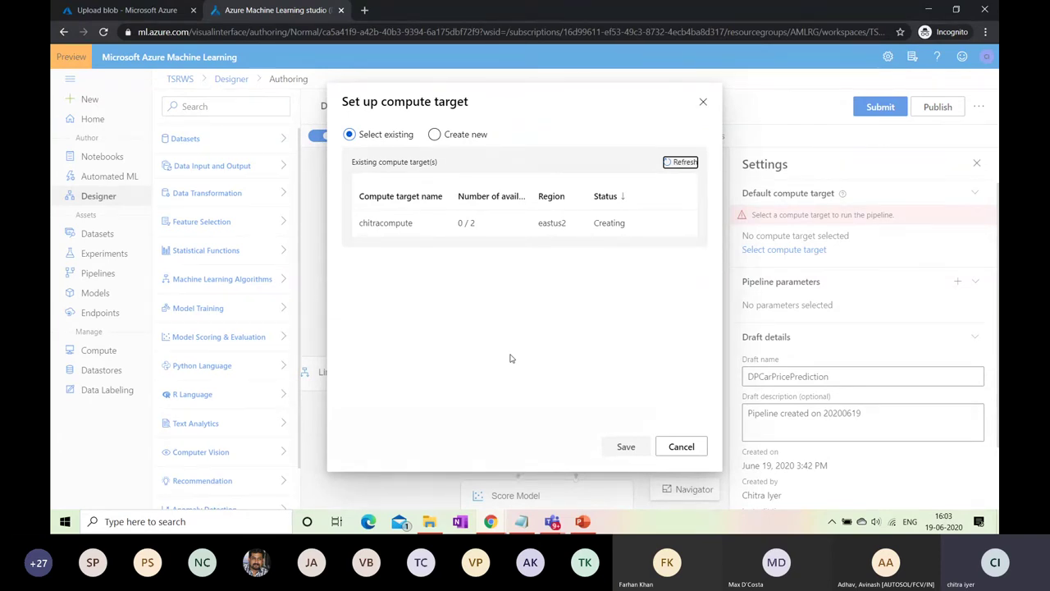
Step: Assign the newly created compute target to the pipeline, and submit its run under a new experiment named DPCarExperiment
left_click(686, 165)
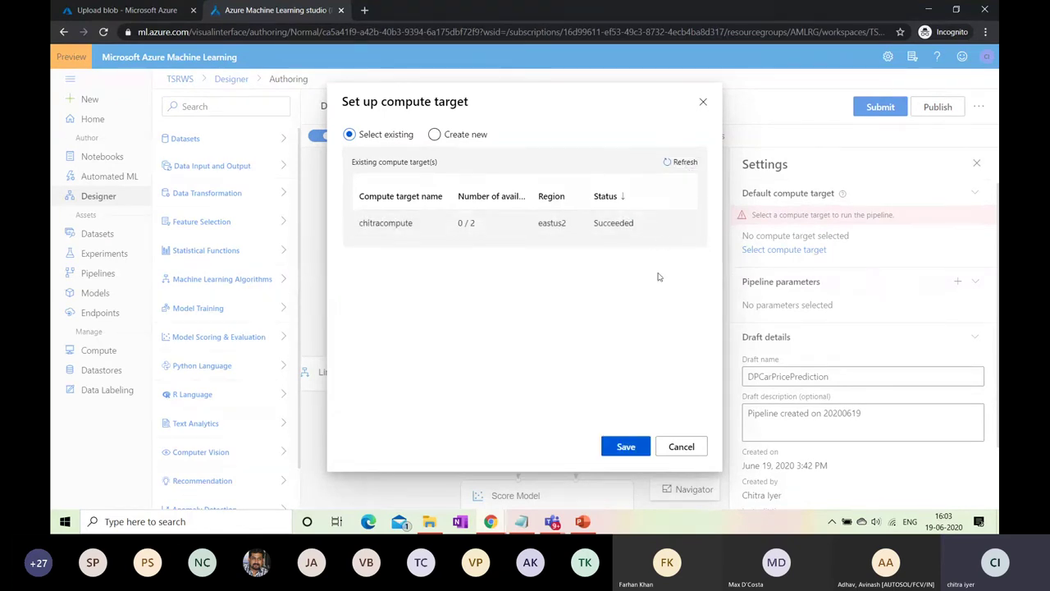
left_click(626, 447)
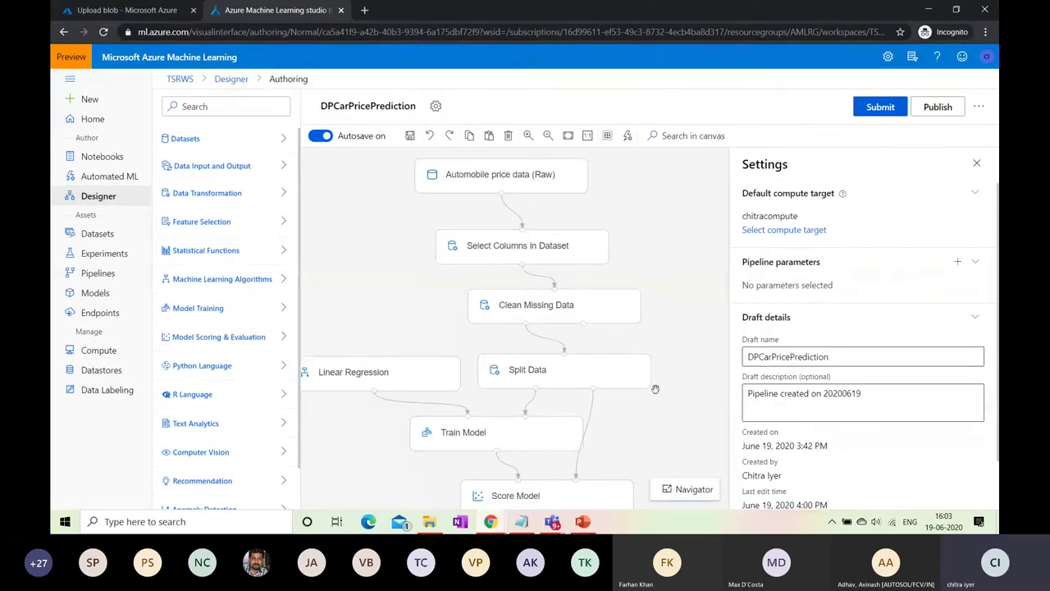
left_click(880, 108)
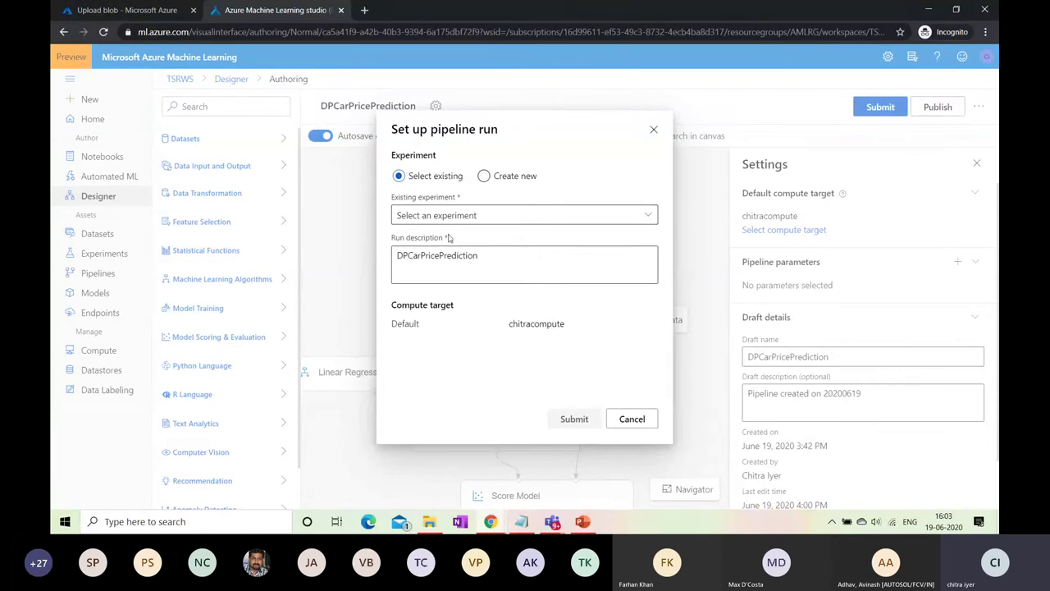
left_click(486, 177)
left_click(517, 217)
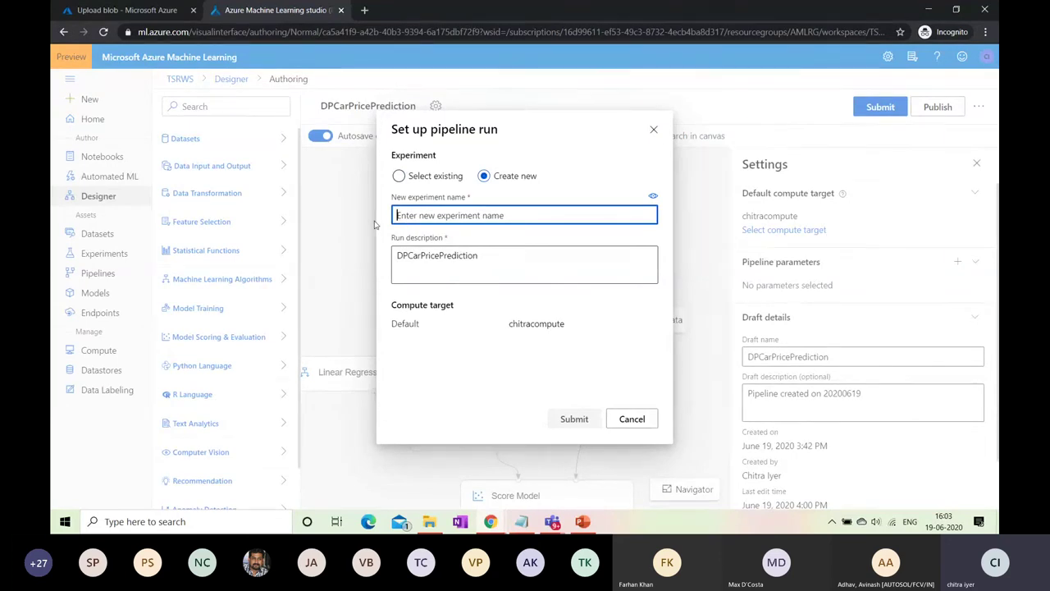
type("DPCarExperiment")
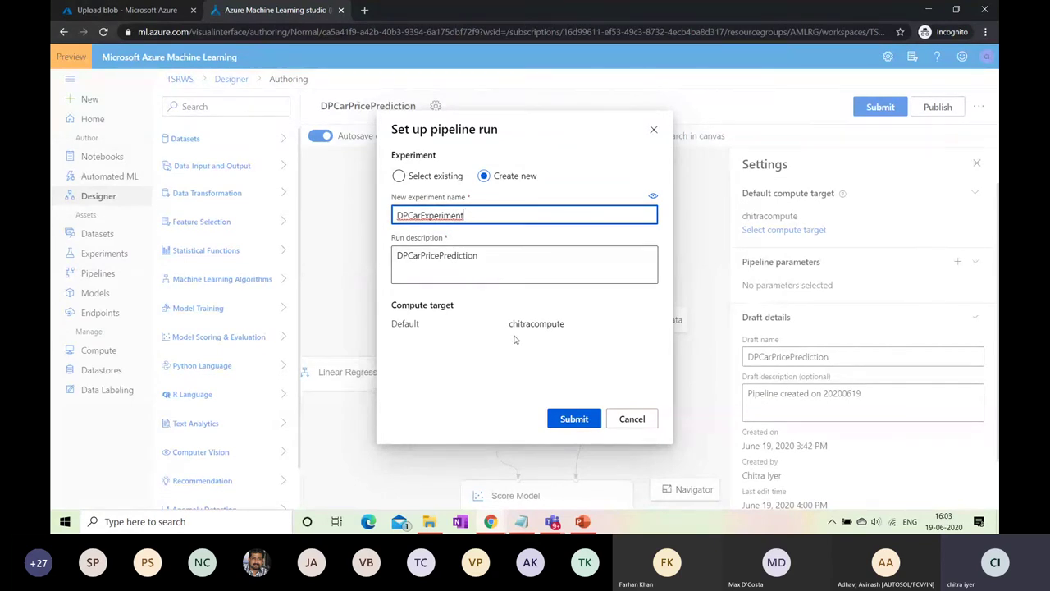
left_click(593, 420)
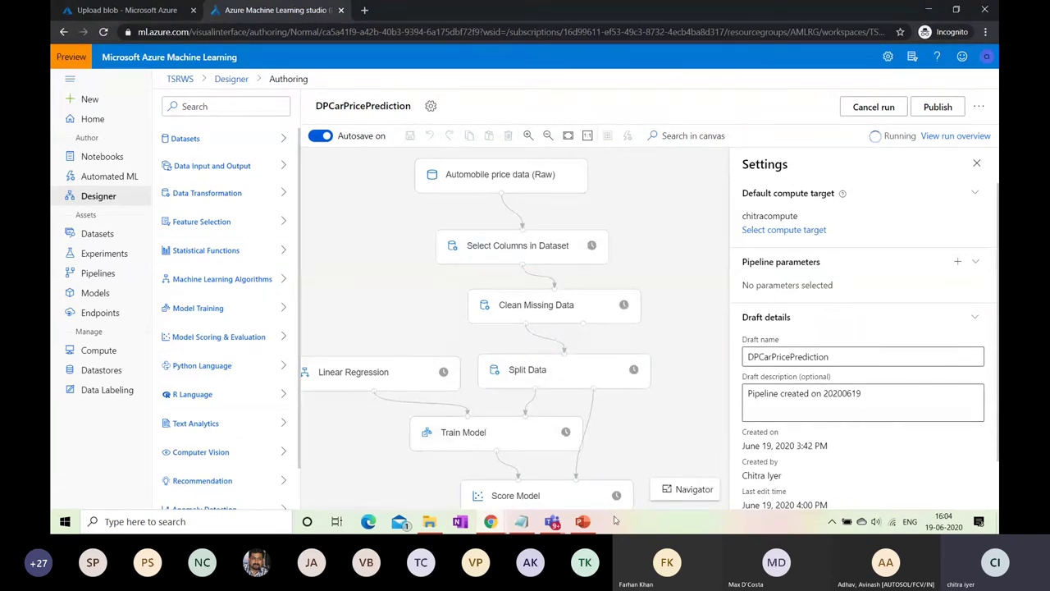
Step: Examine the running pipeline's modules, and open executionlogs.txt from the azureml logs in the expanded run overview
scroll(651, 425, "down", 1)
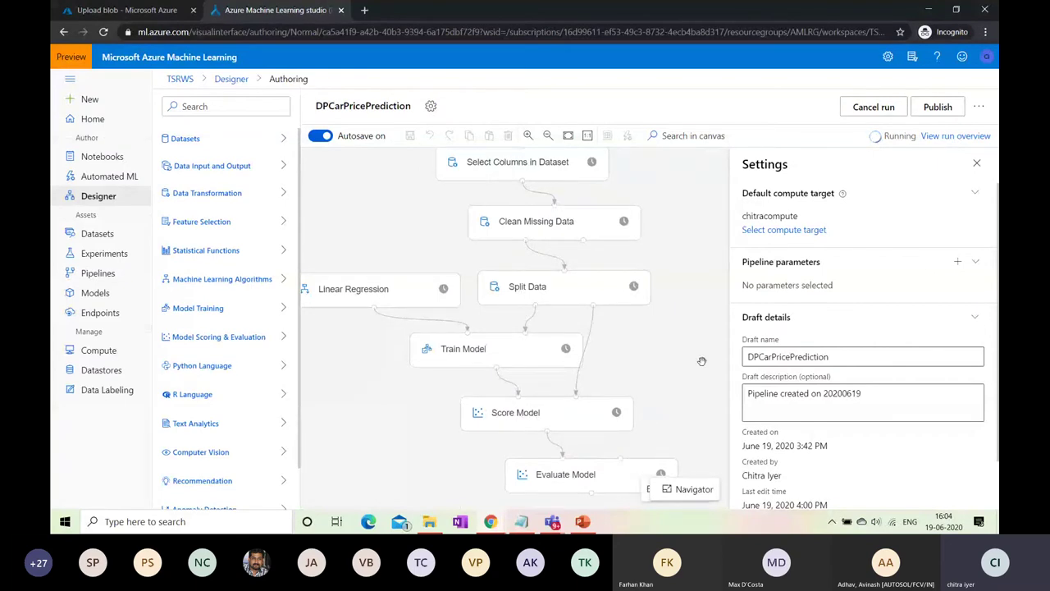
scroll(702, 289, "up", 3)
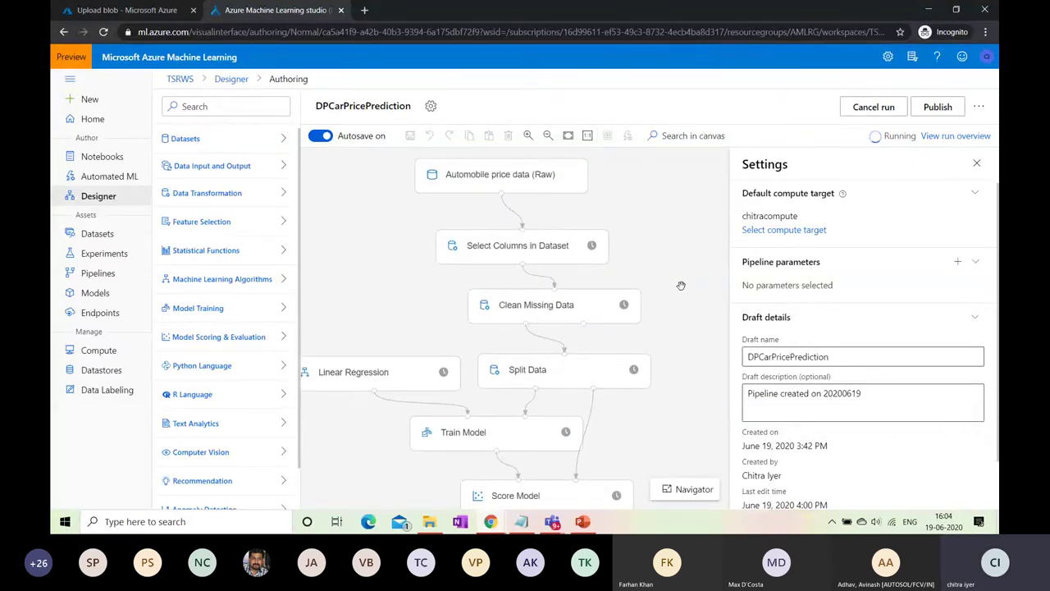
left_click(933, 138)
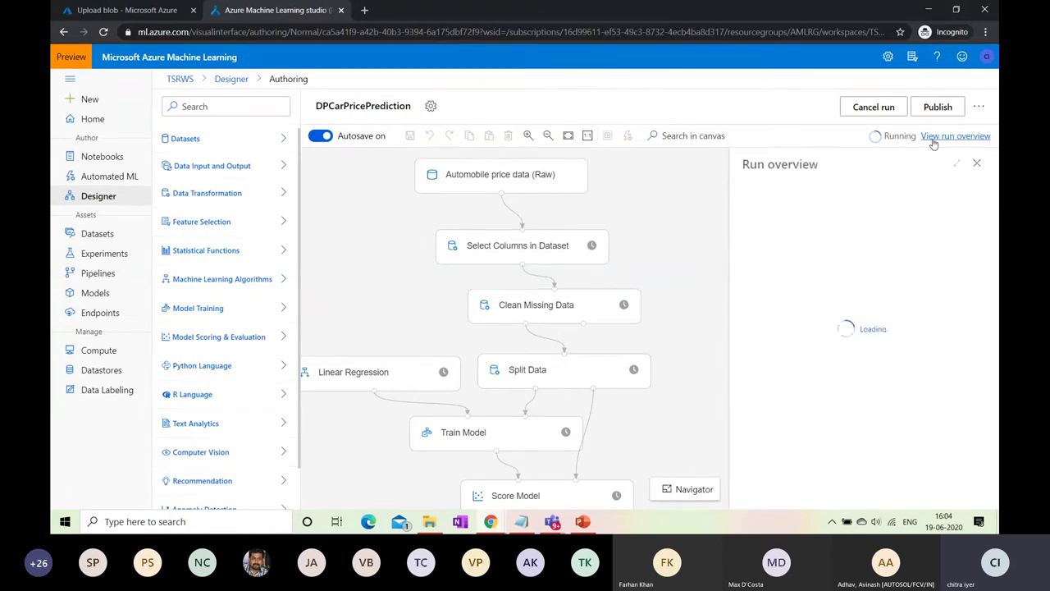
left_click(919, 194)
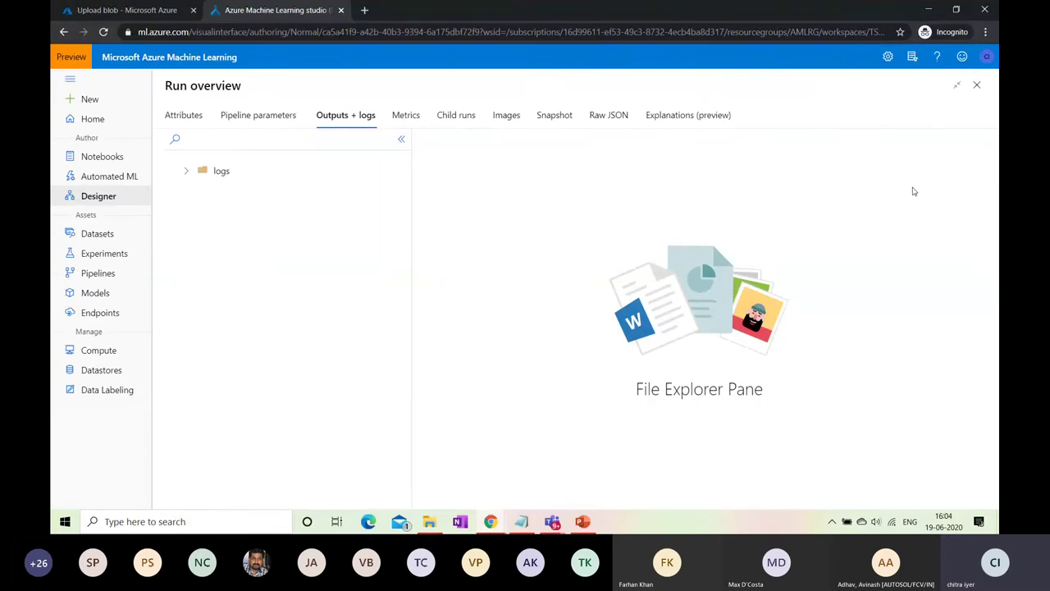
left_click(200, 176)
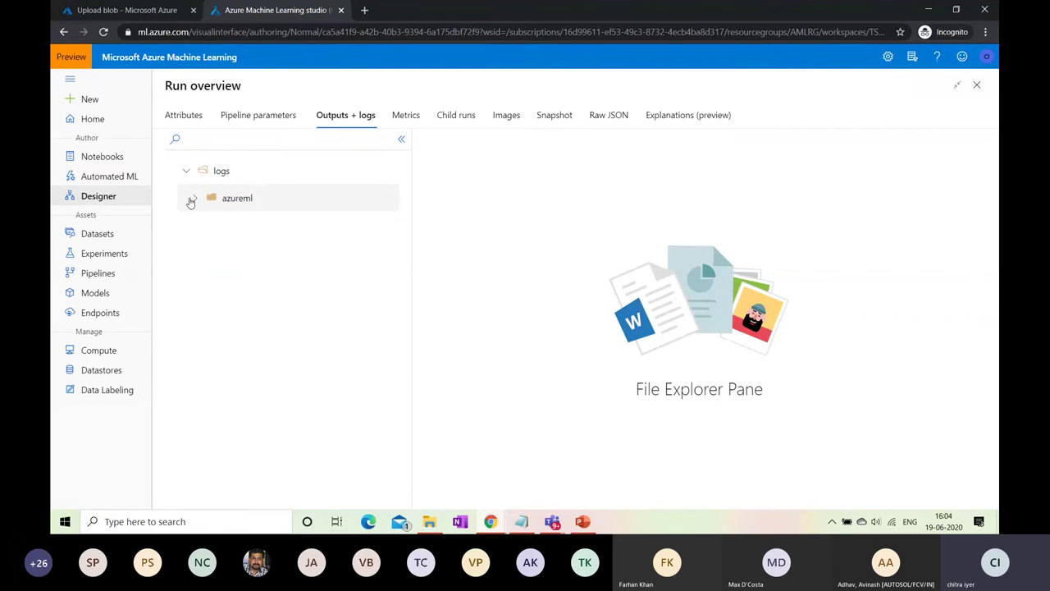
left_click(194, 199)
left_click(247, 226)
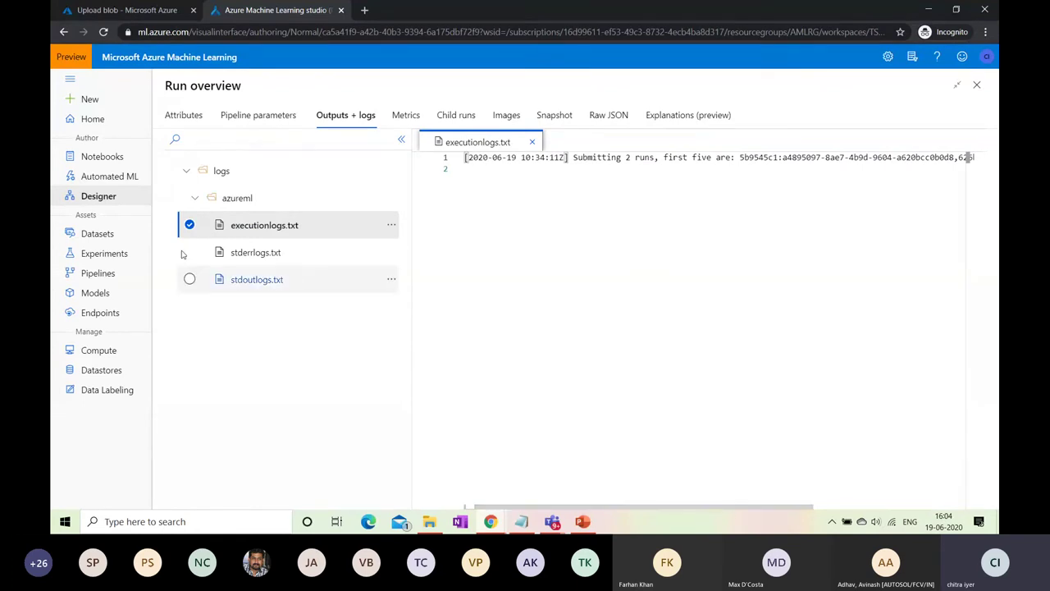
Step: Open Run 1 of DPCarExperiment and review the status of its steps and its graph
left_click(107, 257)
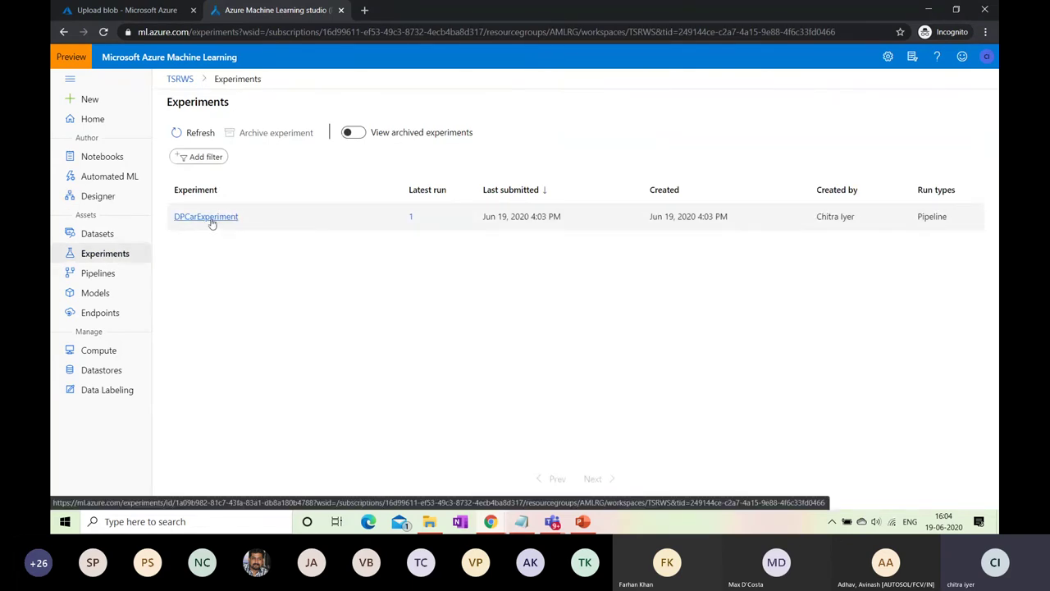
left_click(212, 224)
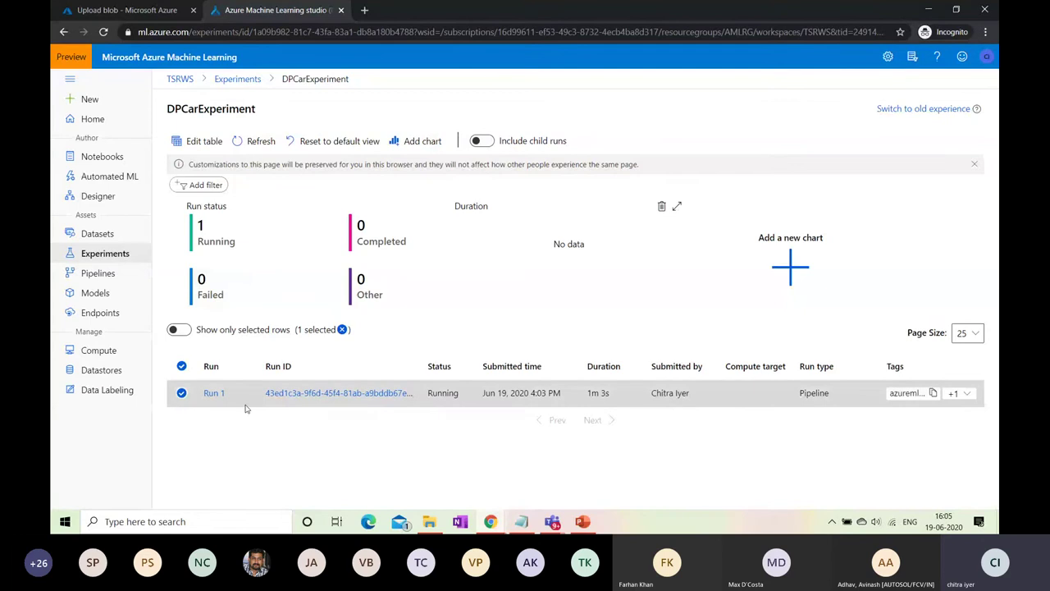
left_click(213, 395)
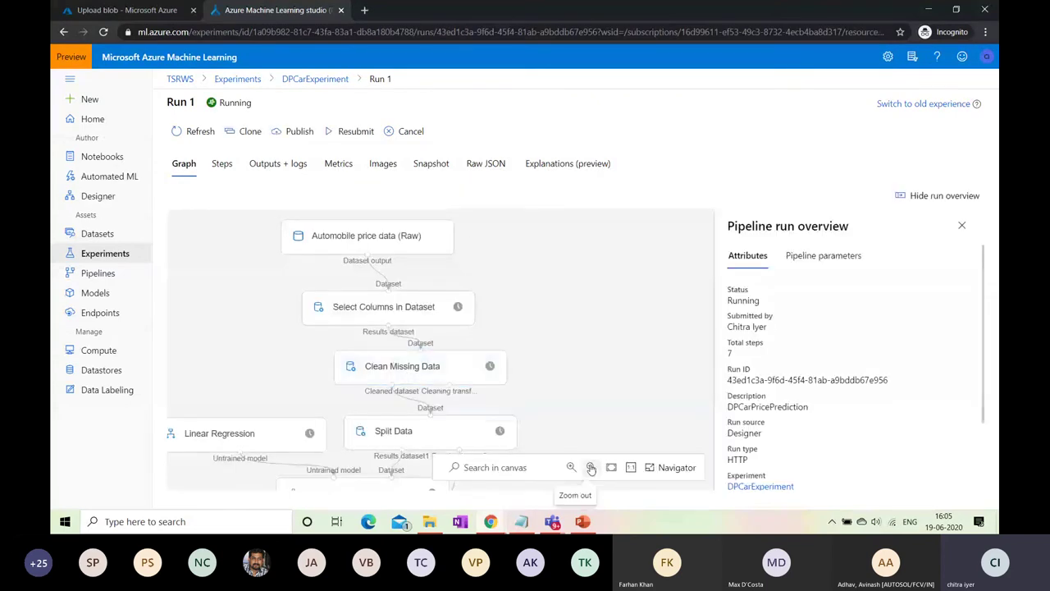
left_click(223, 164)
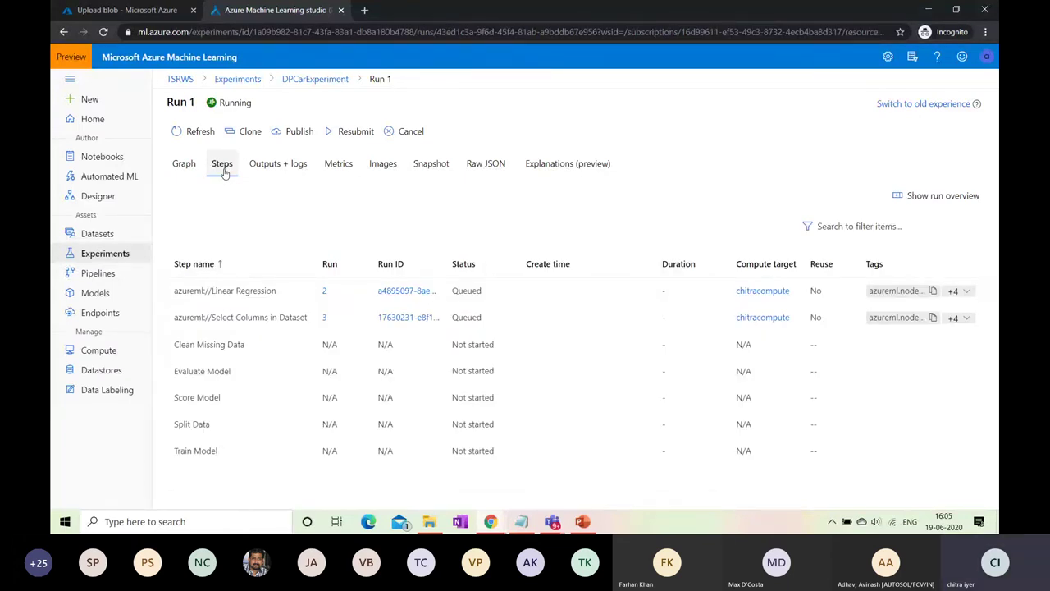
left_click(184, 163)
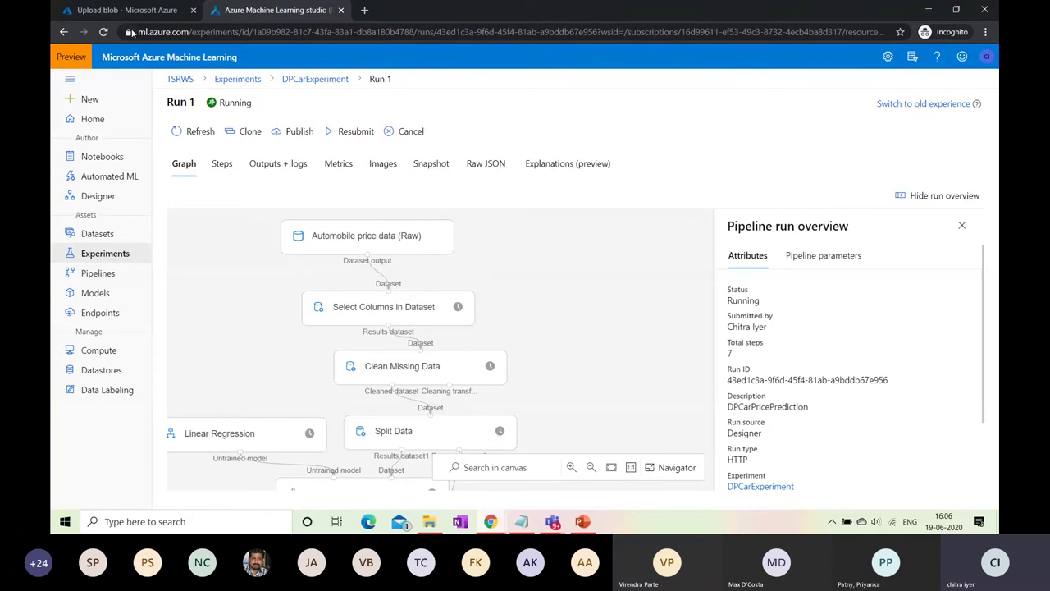
Step: Start a new datastore in the workspace, named blobstore, with Azure Blob Storage as its type
left_click(101, 373)
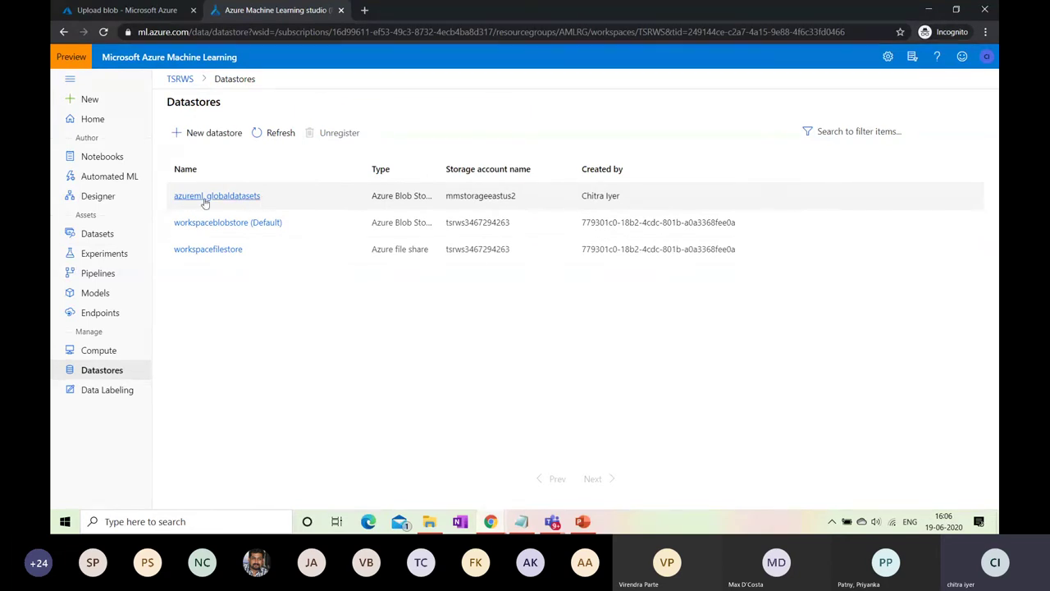
left_click(217, 145)
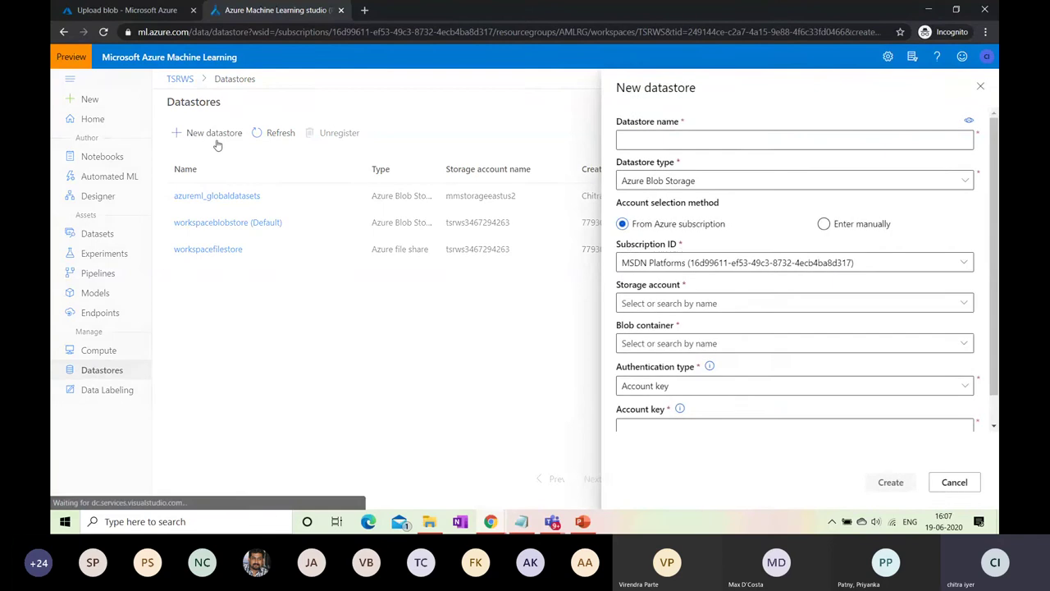
left_click(695, 140)
type("BlobStore")
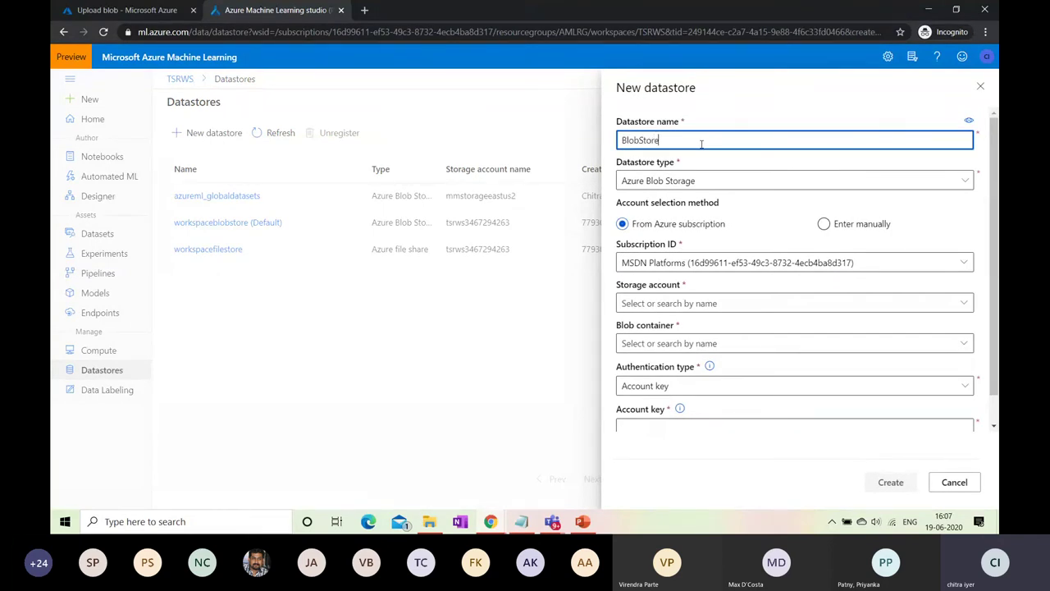
left_click(720, 183)
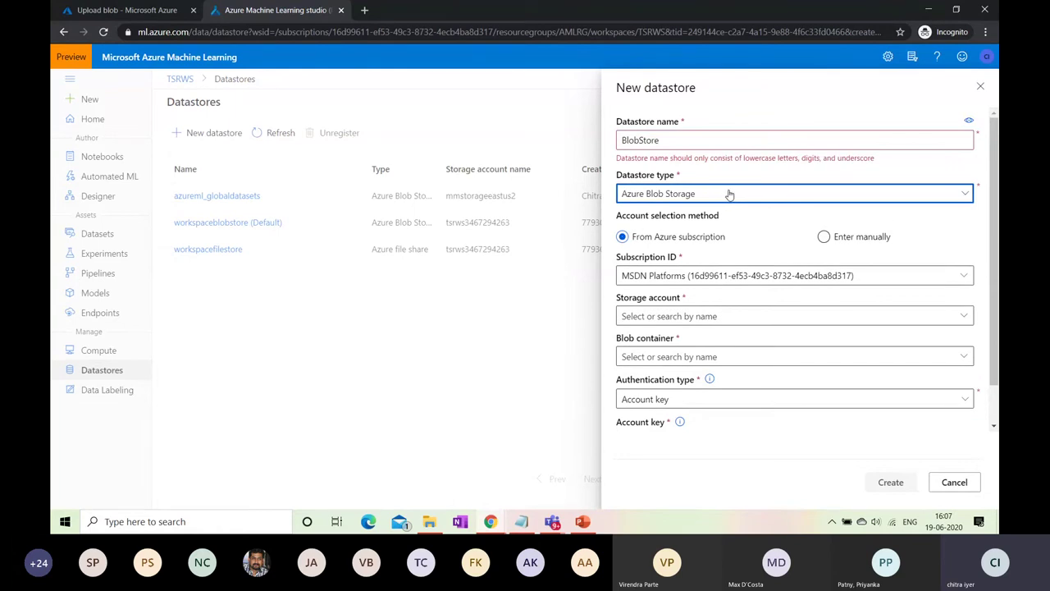
key("shift+Tab")
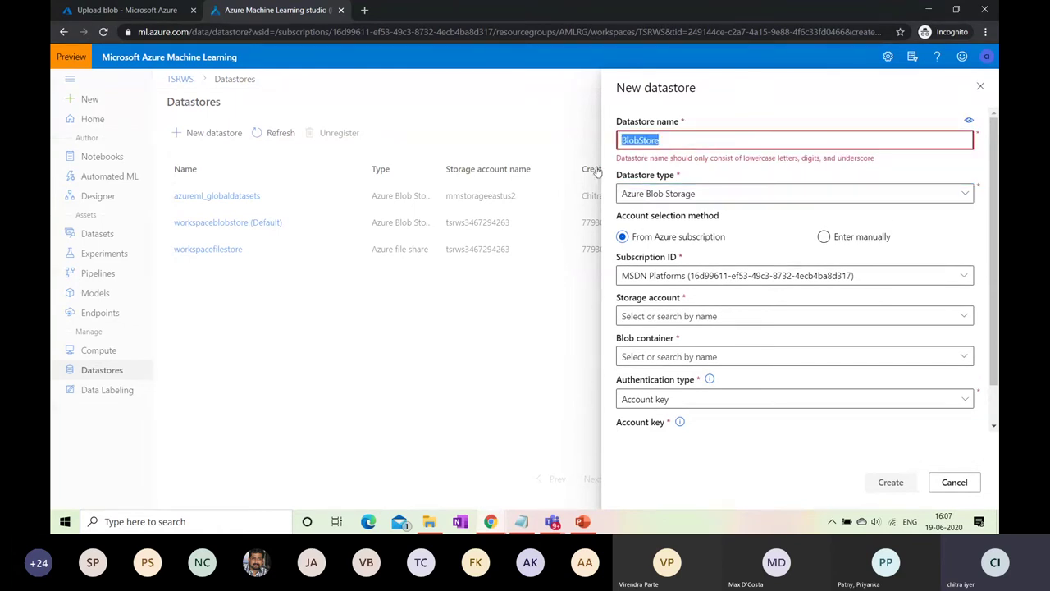
type("blobstore")
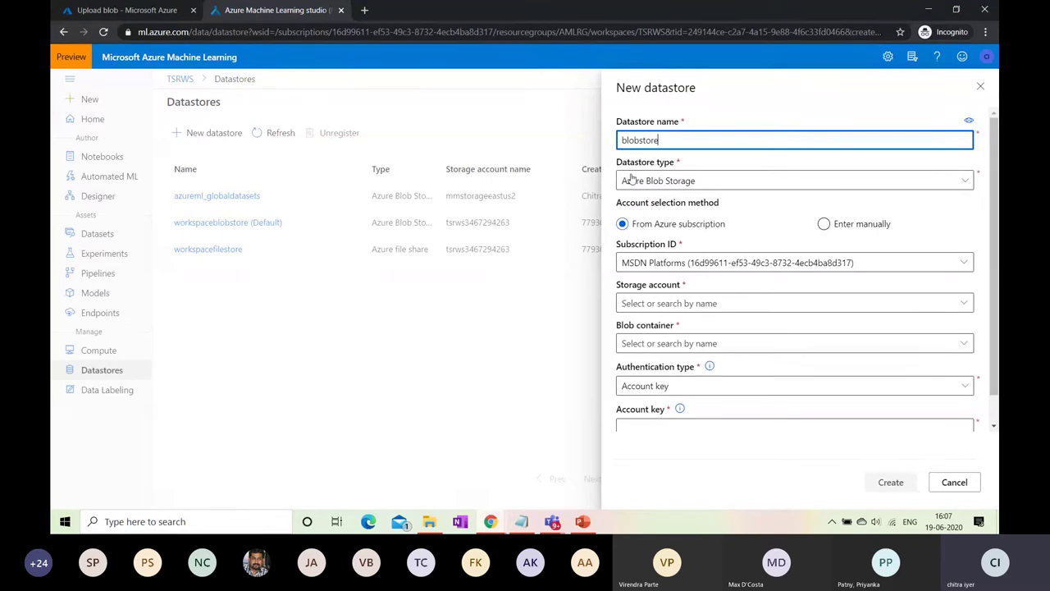
left_click(696, 181)
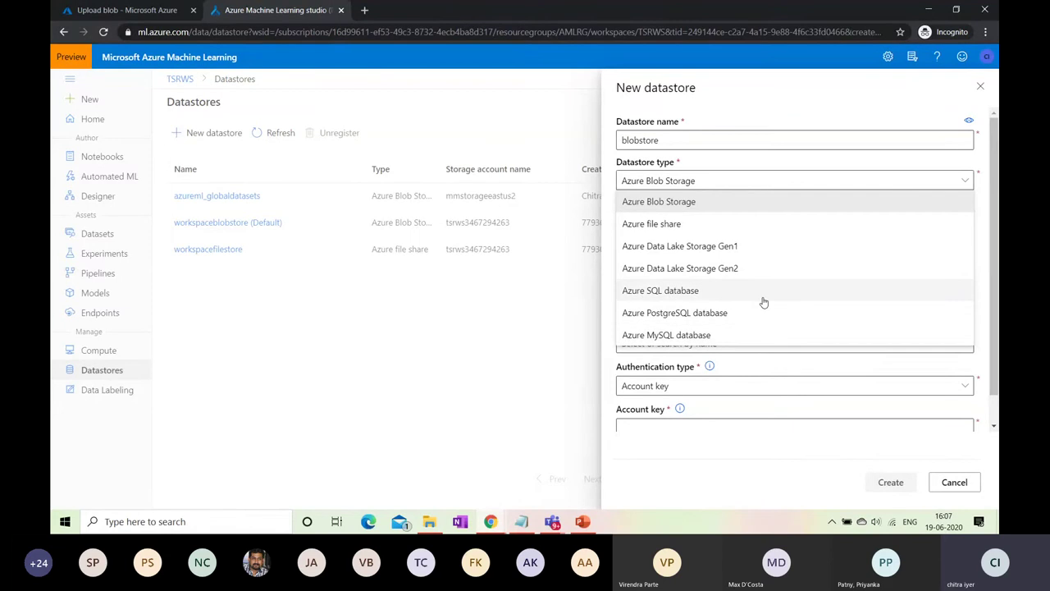
left_click(703, 205)
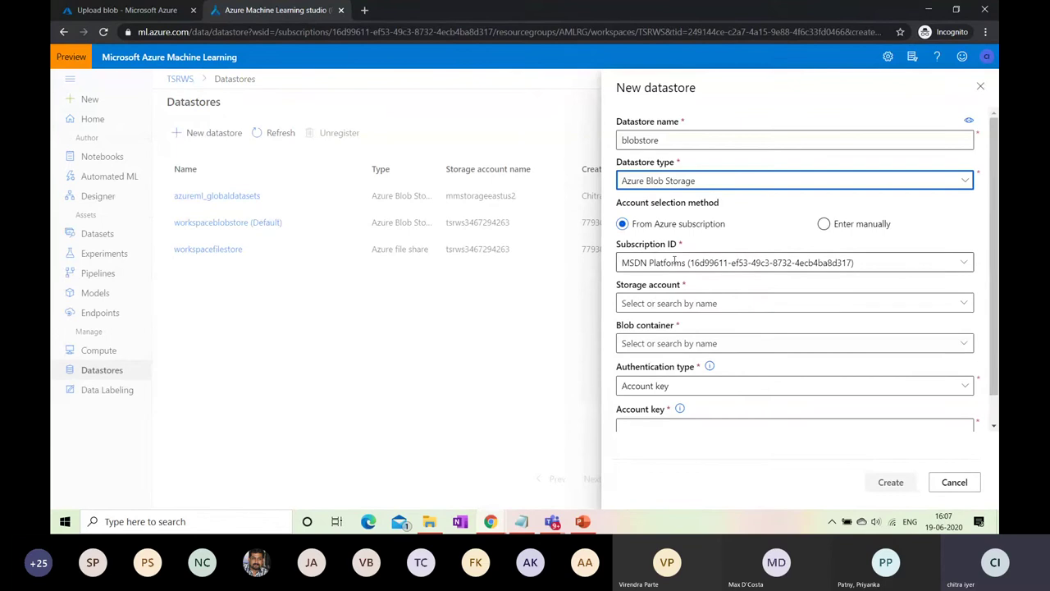
Step: Set the datastore's storage account to tsracc (AMLRG), its blob container to mycontainer and its authentication type to Account key
left_click(727, 304)
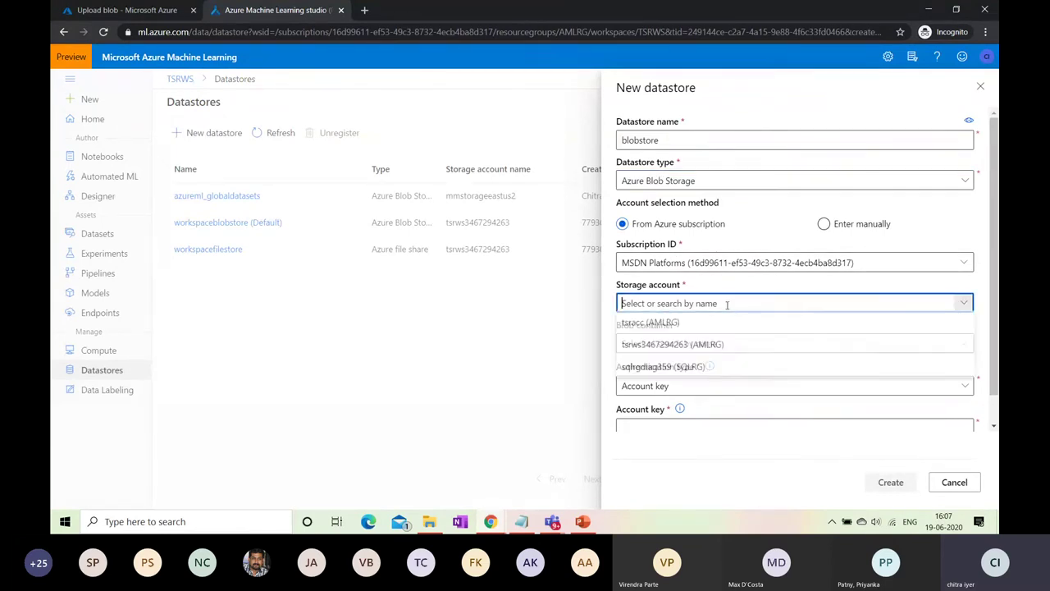
left_click(669, 327)
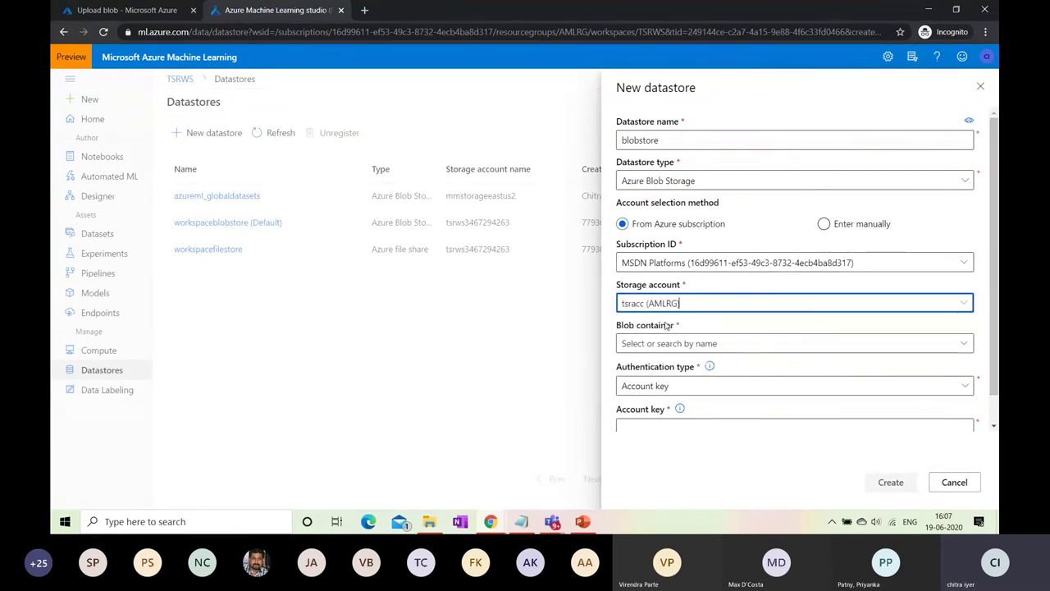
left_click(745, 343)
left_click(668, 367)
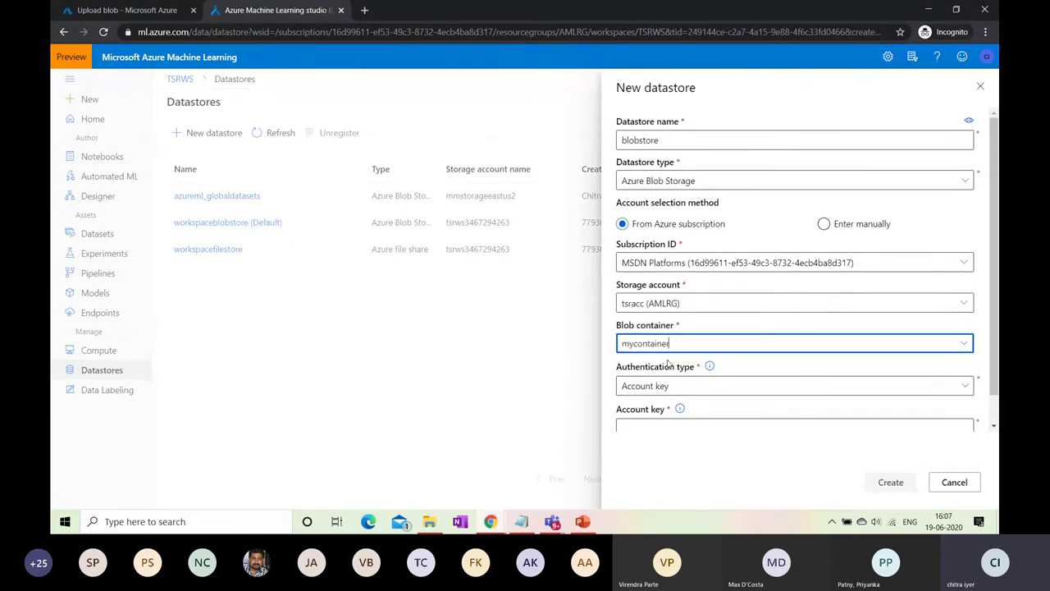
left_click(708, 394)
left_click(708, 396)
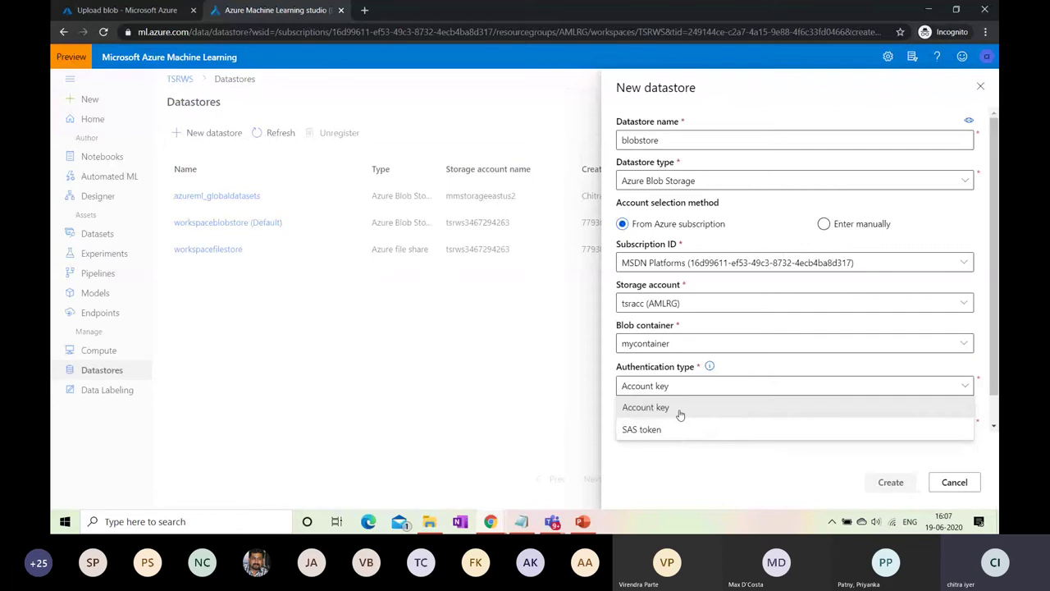
left_click(680, 411)
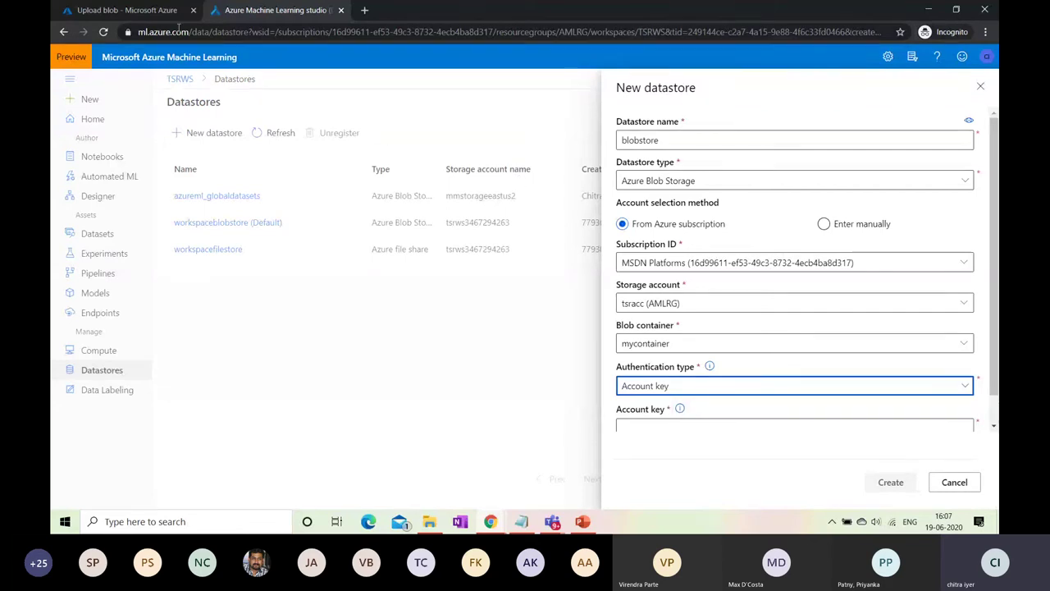
Step: Switch to the Azure portal and copy the key1 access key of the tsracc storage account
left_click(146, 10)
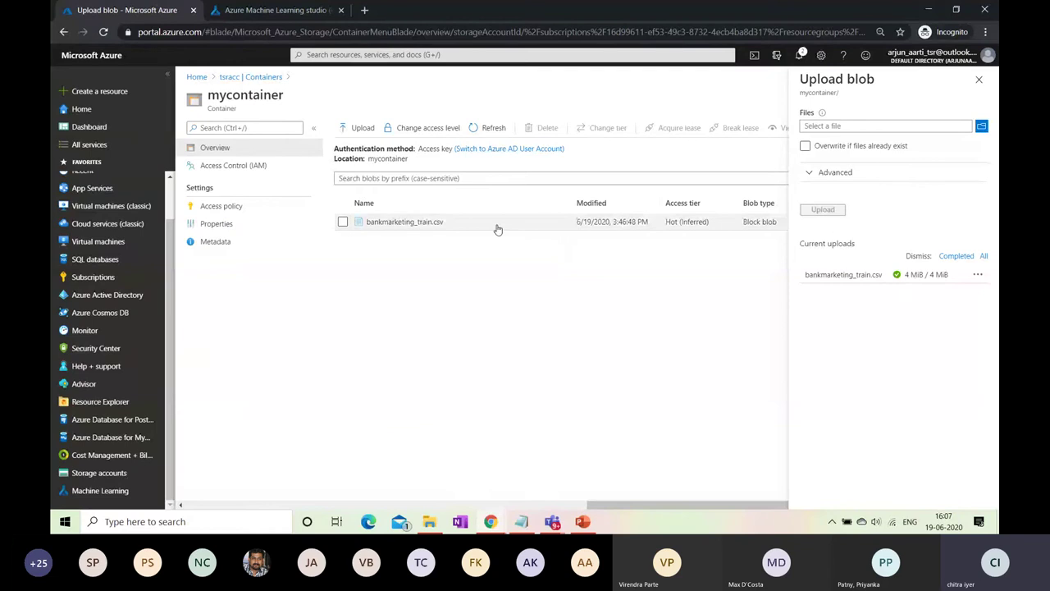
left_click(979, 79)
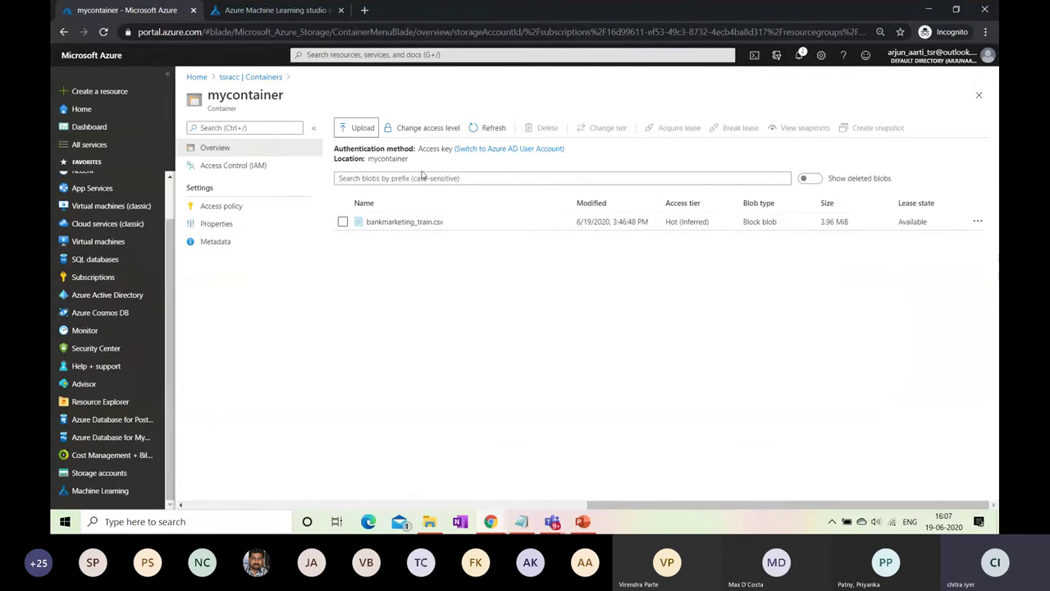
left_click(263, 76)
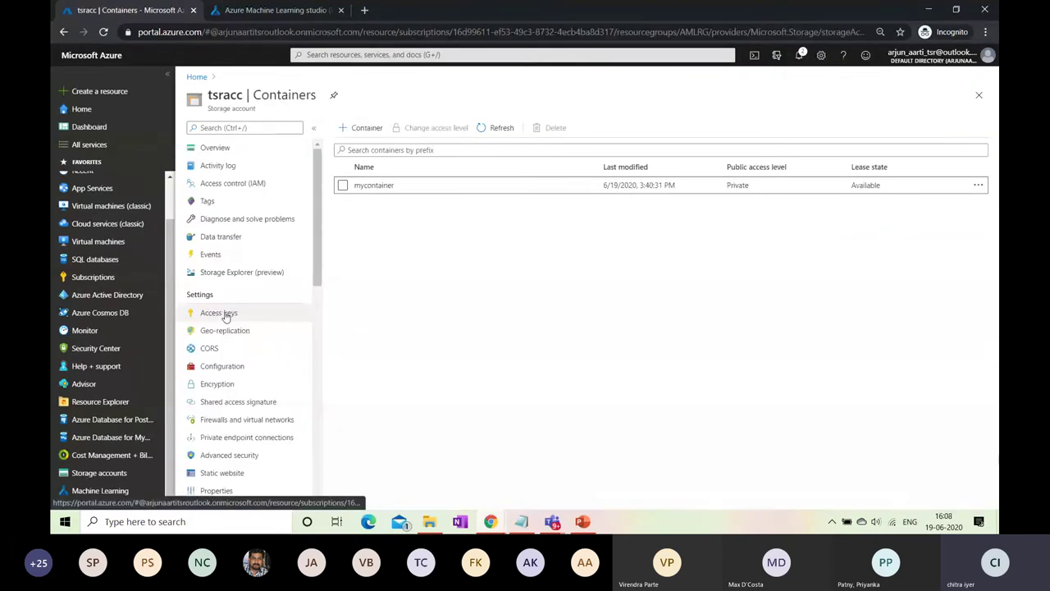
left_click(226, 317)
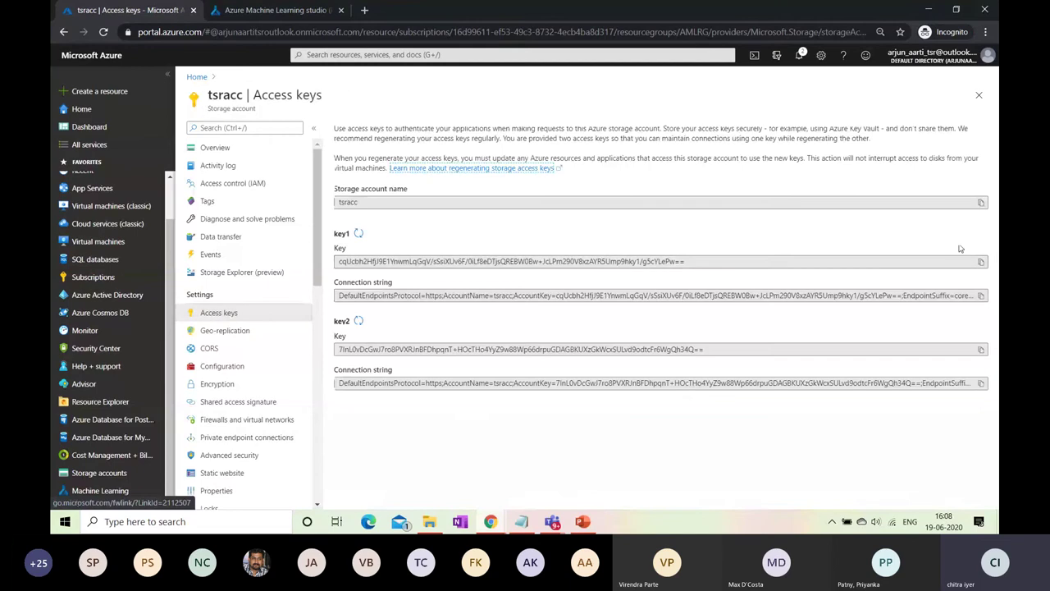
left_click(982, 261)
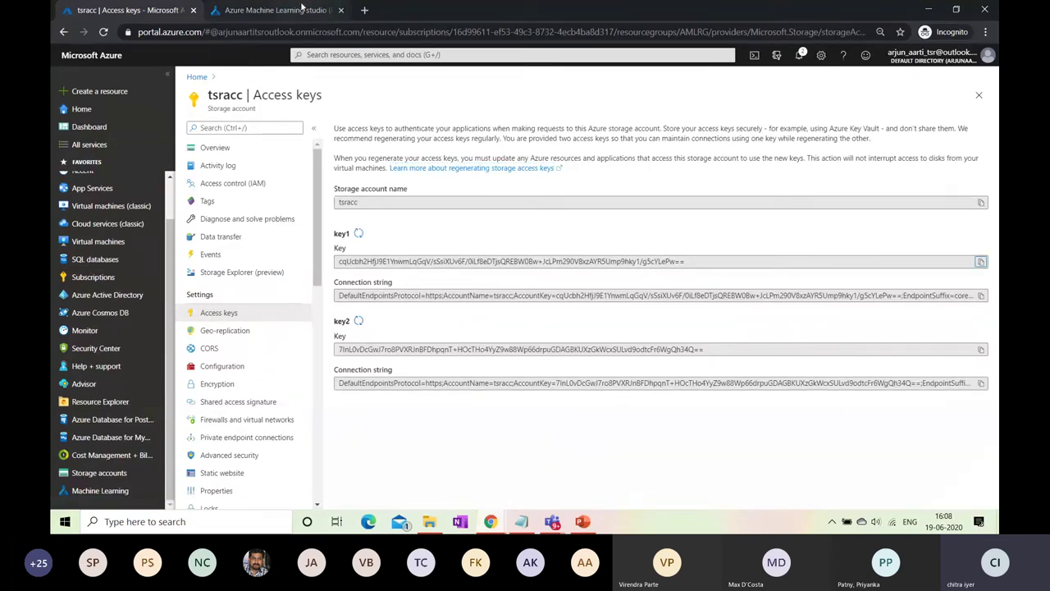
Step: Back in Azure Machine Learning studio, paste the storage account key into the new datastore's Account key field and create the datastore
left_click(293, 16)
left_click(656, 427)
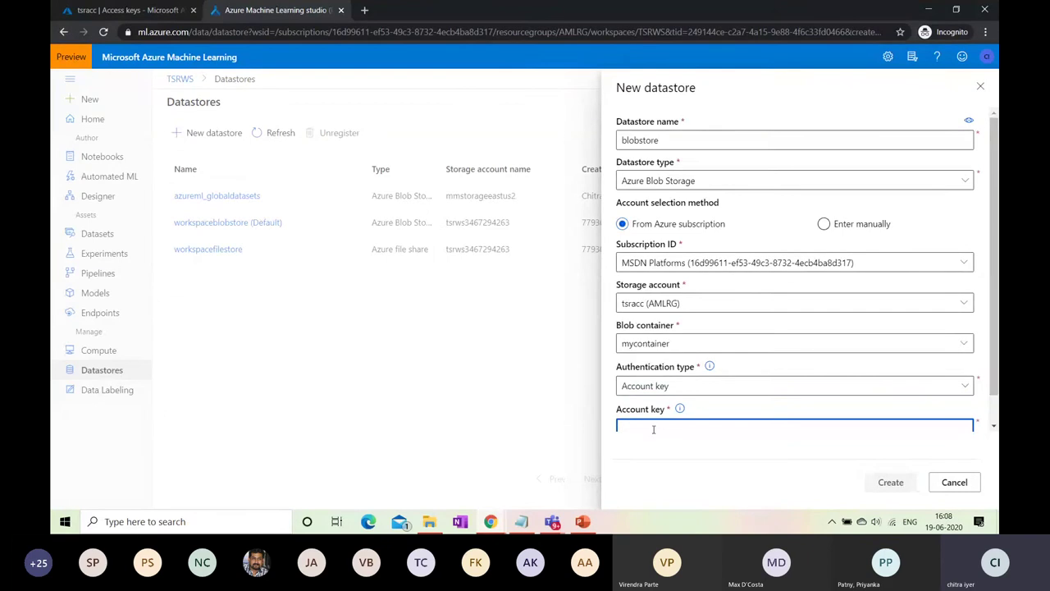
key("ctrl+v")
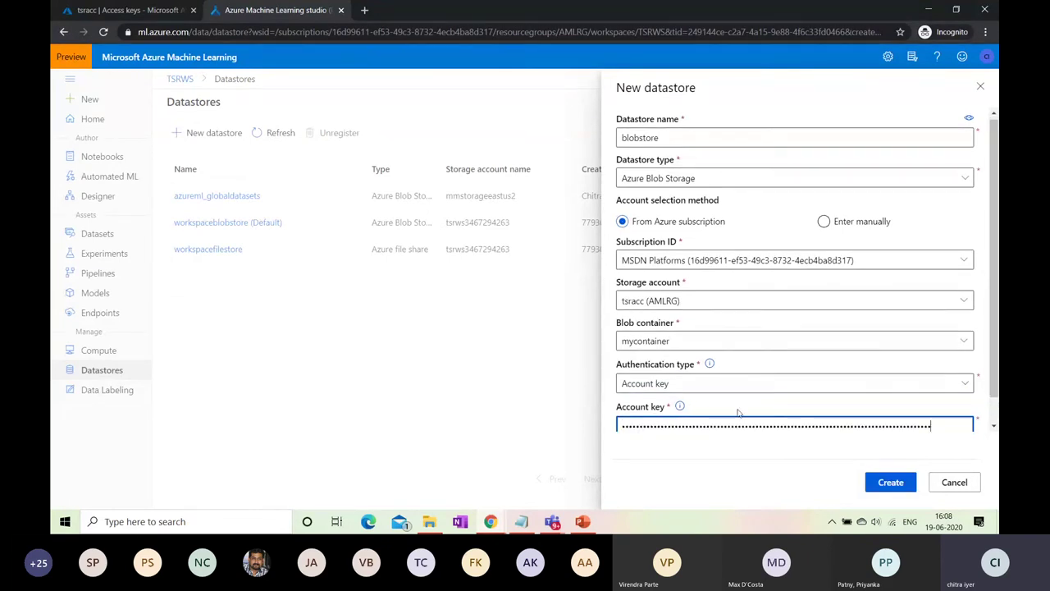
scroll(995, 246, "down", 2)
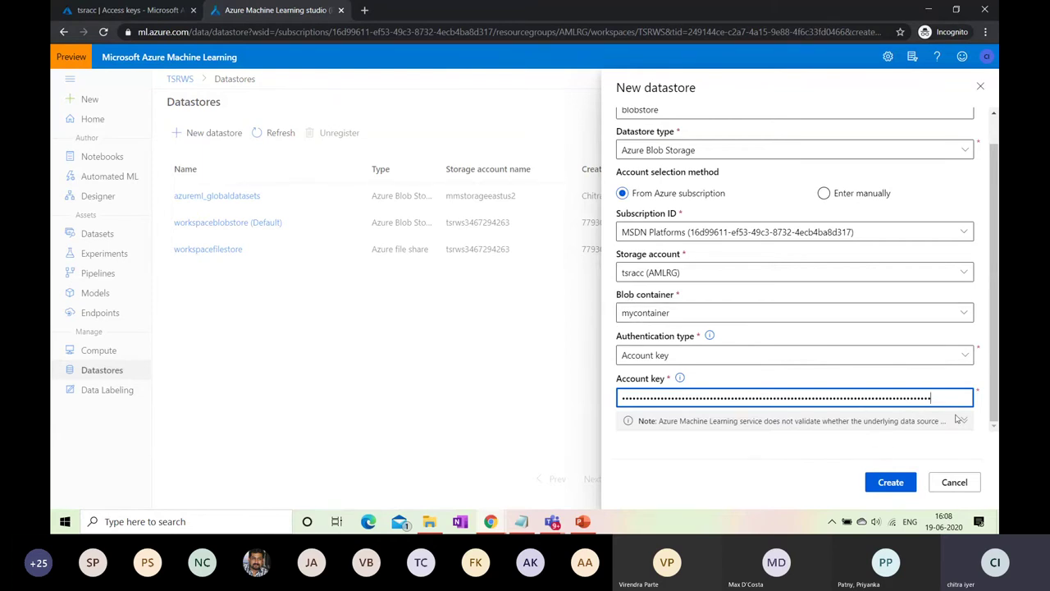
left_click(900, 483)
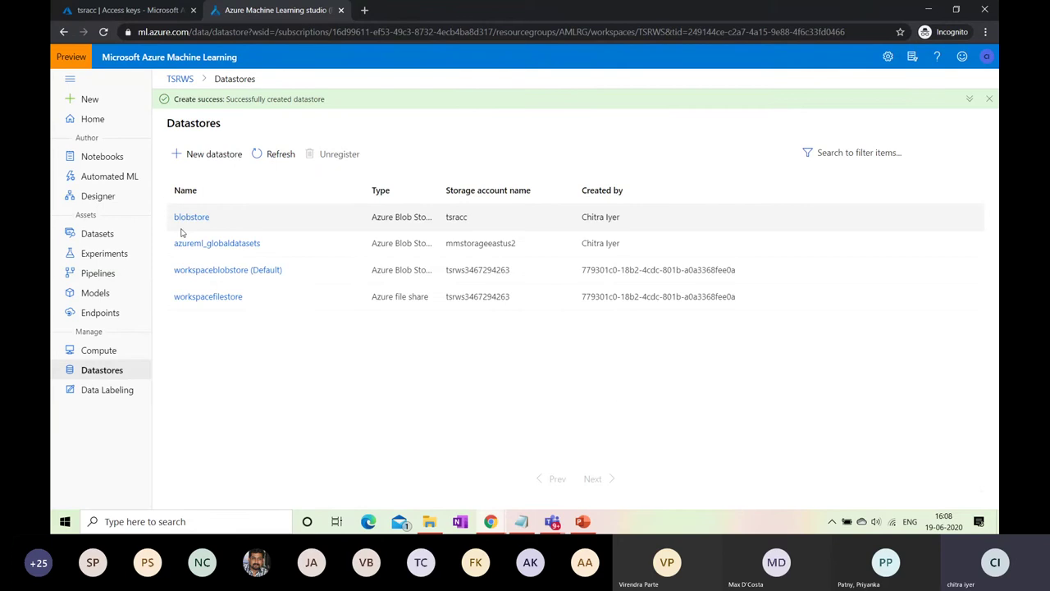
Step: Create a new Designer pipeline with easy-to-use prebuilt modules and add an Import Data module near the top of its canvas
left_click(98, 202)
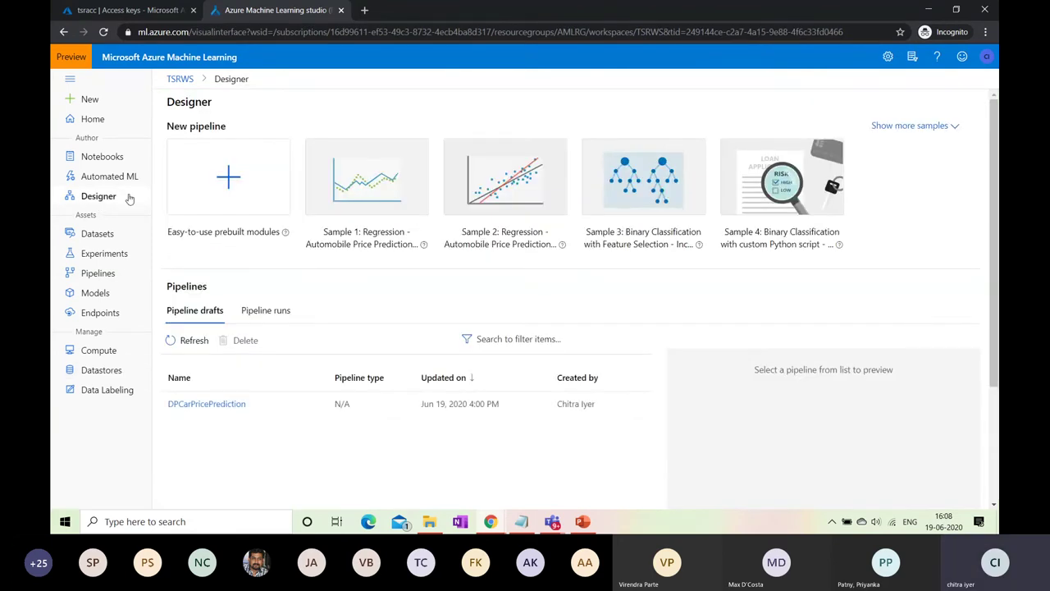
left_click(228, 177)
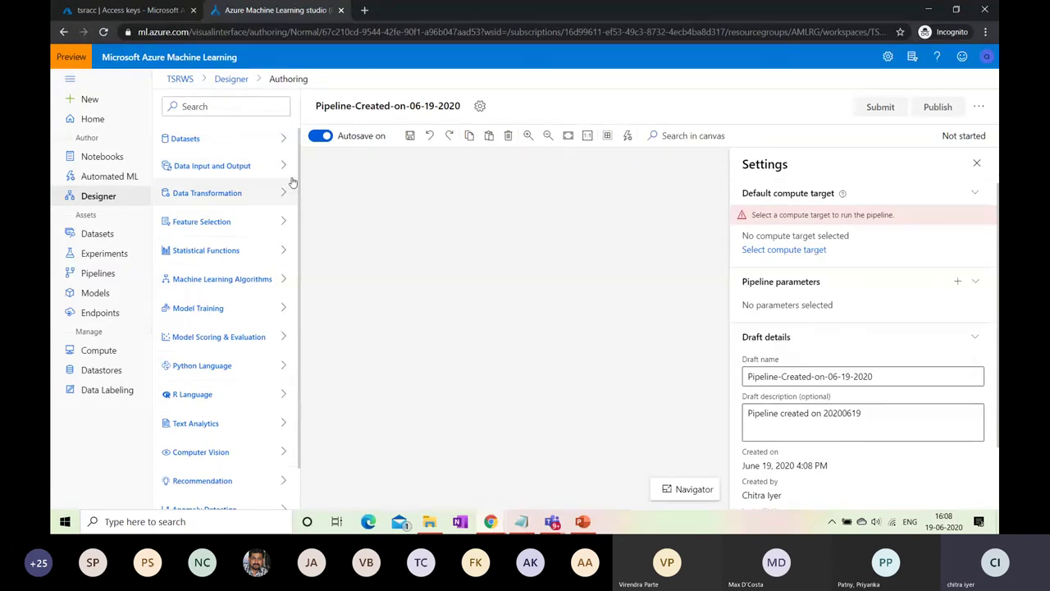
left_click(285, 168)
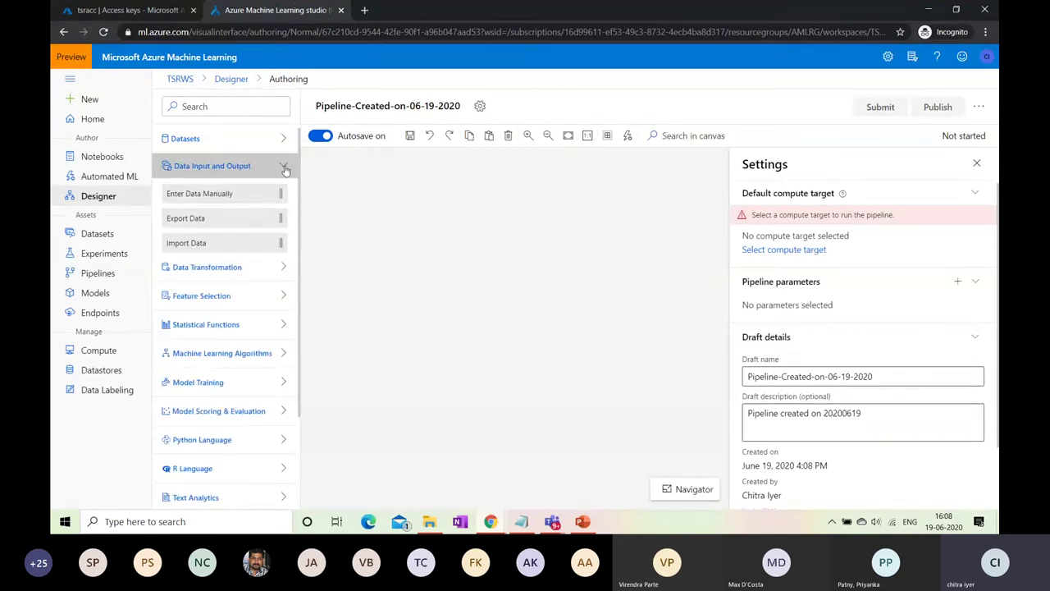
mouse_move(209, 248)
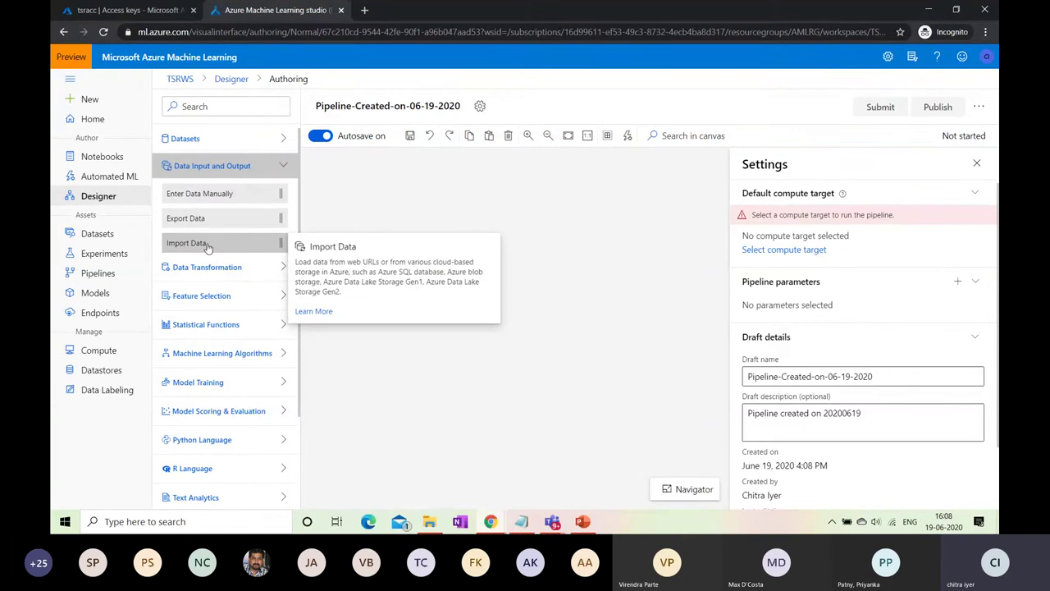
left_click_drag(208, 246, 464, 198)
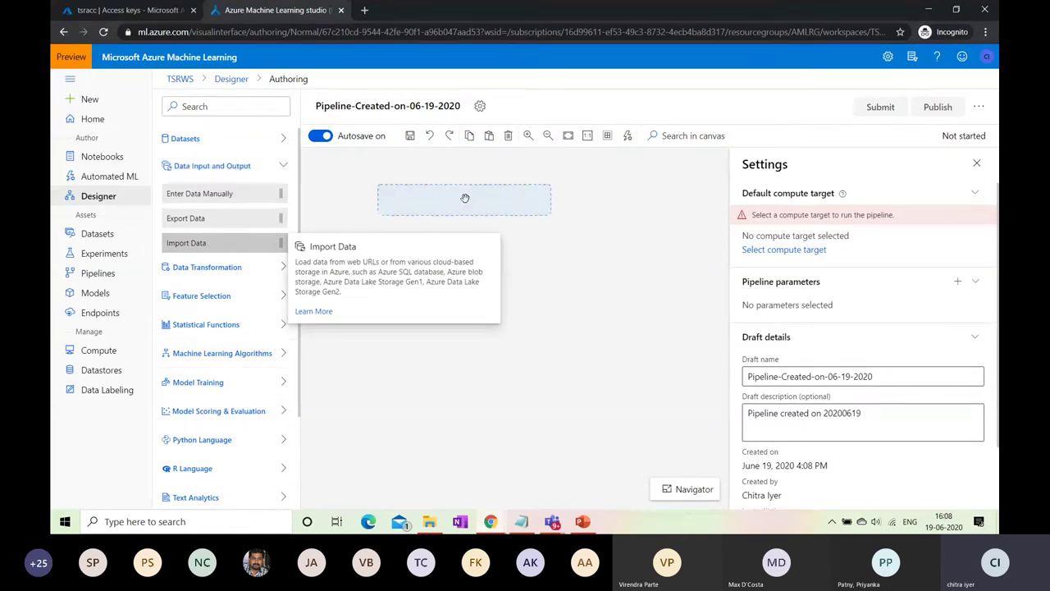
left_click_drag(465, 197, 465, 198)
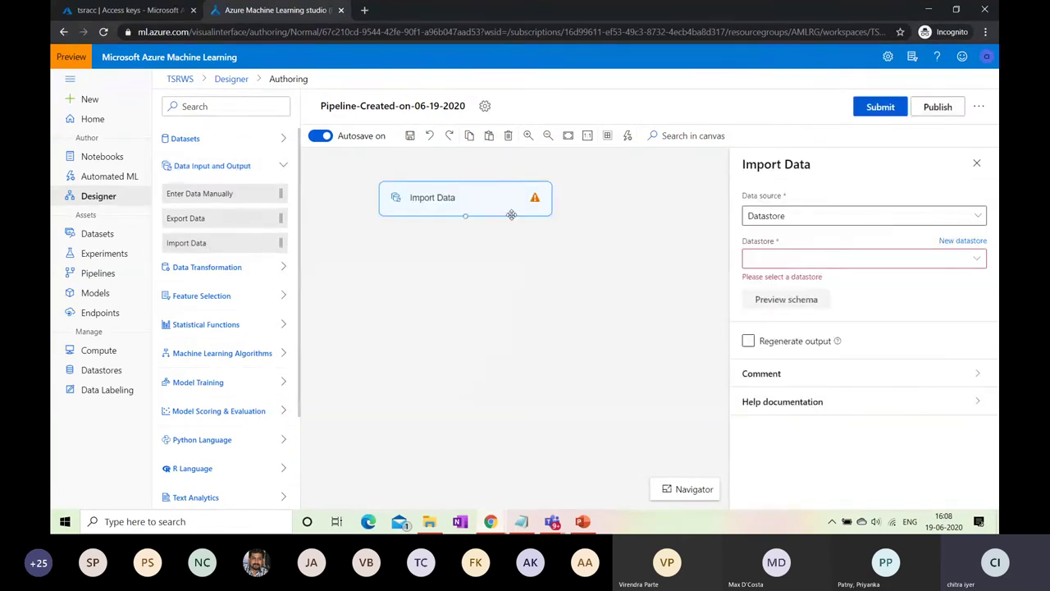
Step: Configure the Import Data module with Datastore as data source, blobstore as datastore and bankmarketing_train.csv as path
left_click(850, 217)
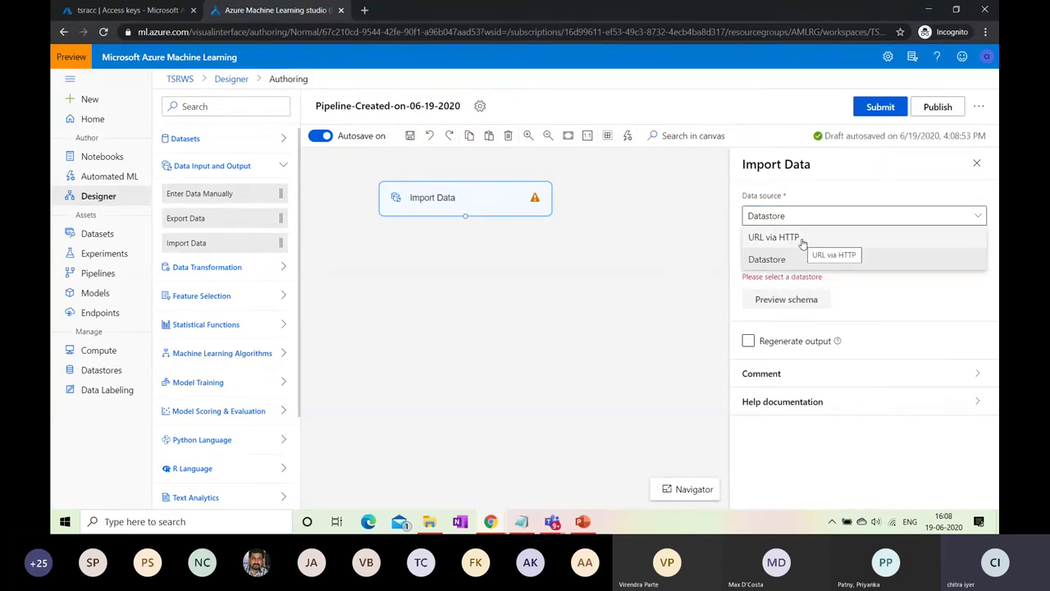
left_click(793, 265)
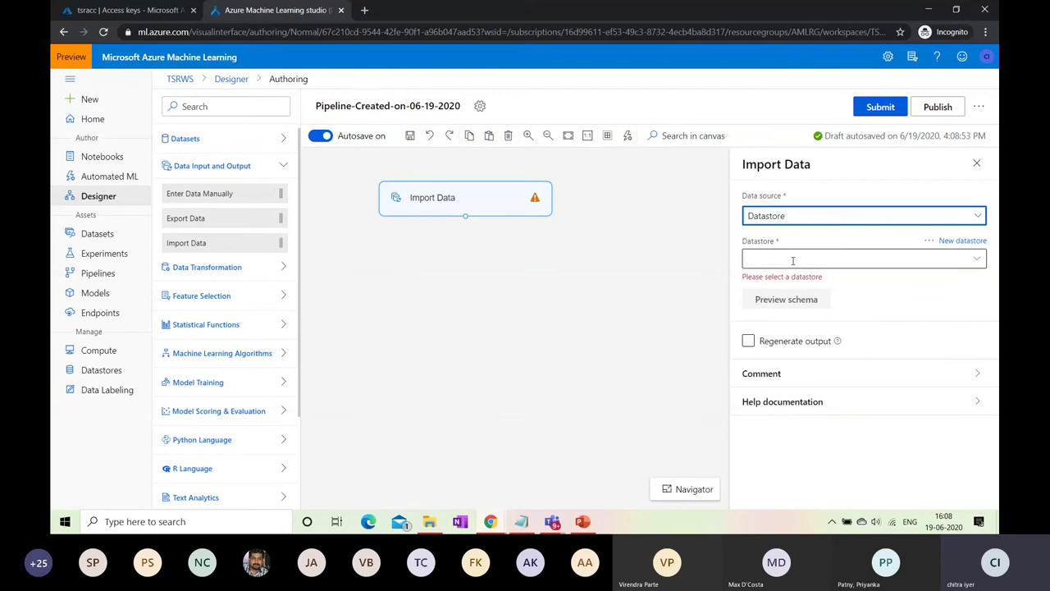
left_click(793, 260)
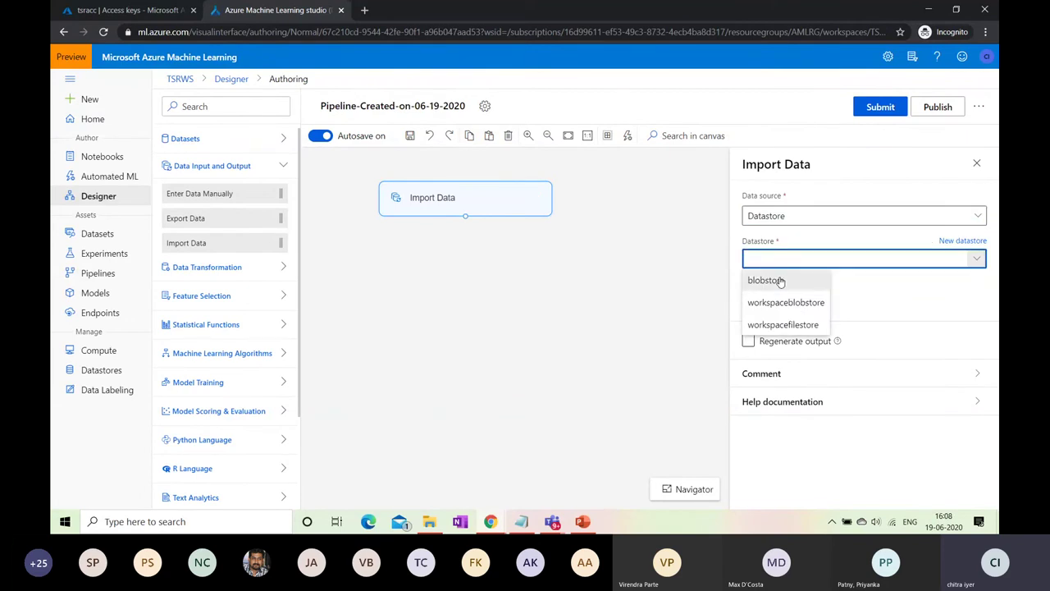
left_click(780, 282)
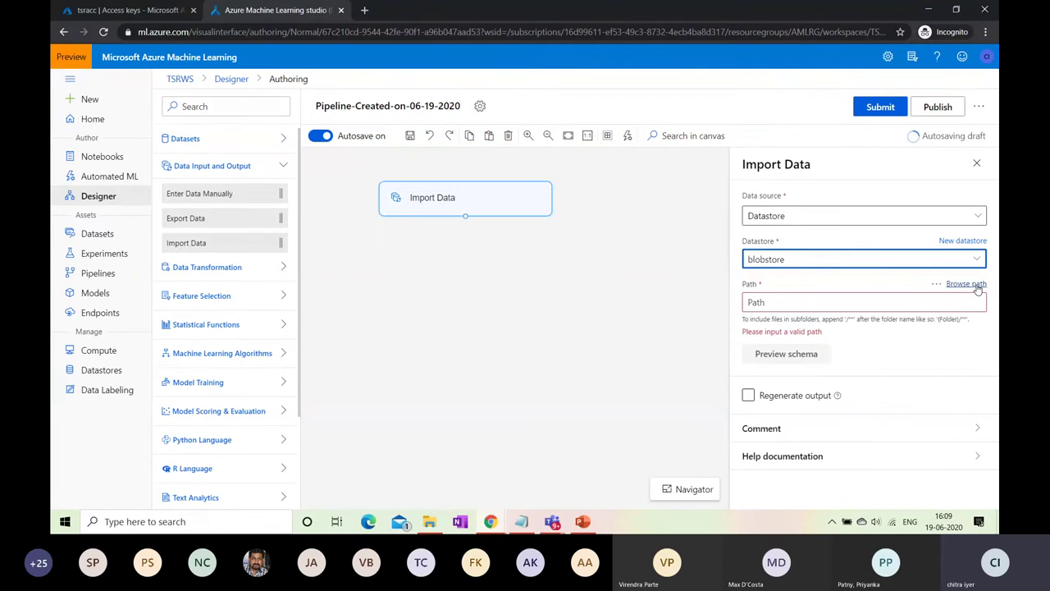
left_click(966, 284)
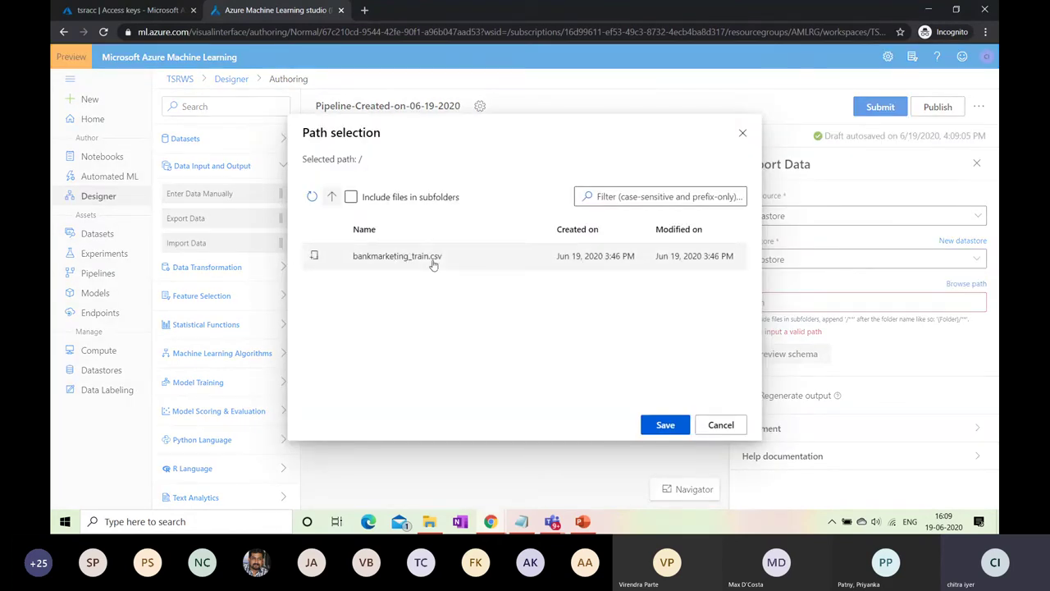
left_click(433, 264)
left_click(664, 427)
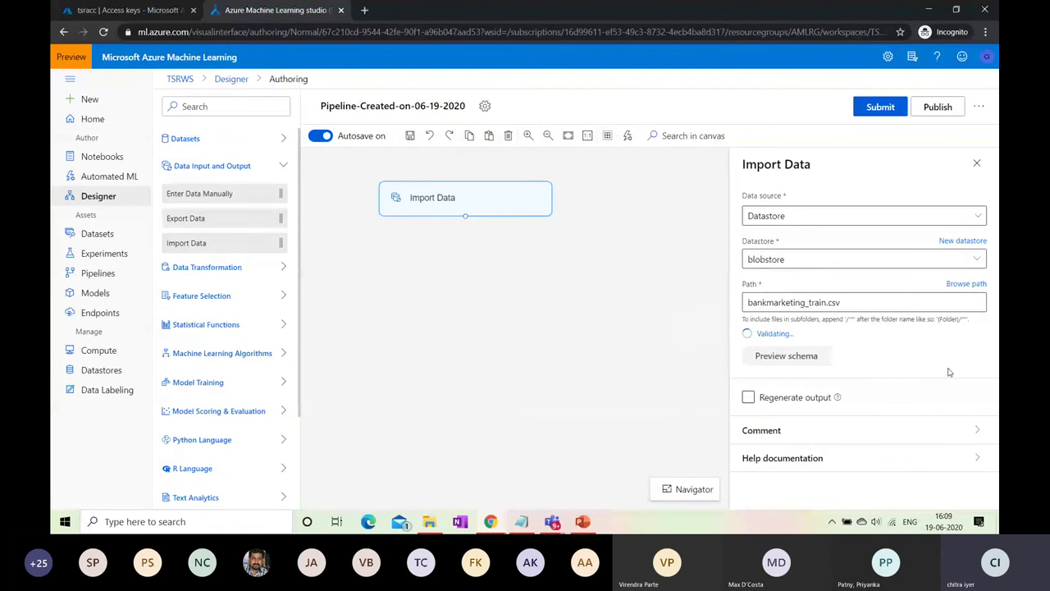
Step: Preview the schema of bankmarketing_train.csv, check its columns and types, and close the preview without saving
left_click(802, 356)
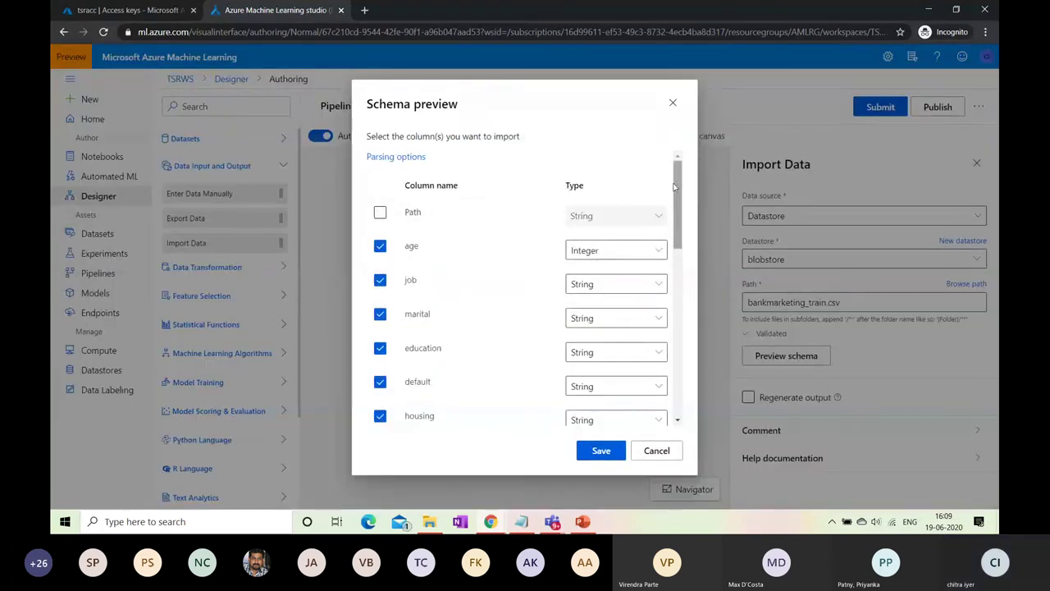
left_click_drag(676, 184, 705, 238)
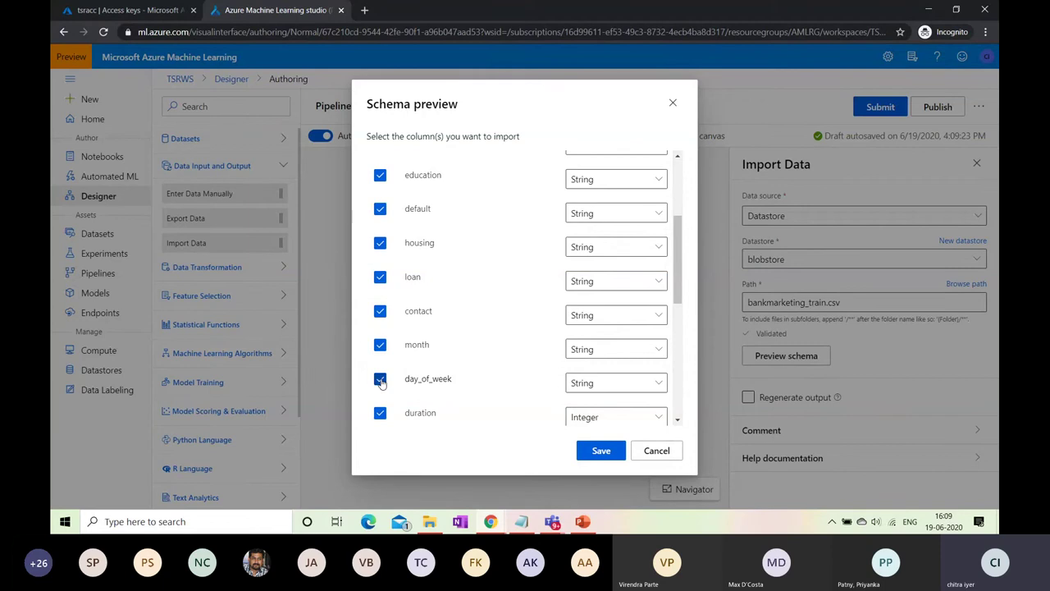
left_click(658, 450)
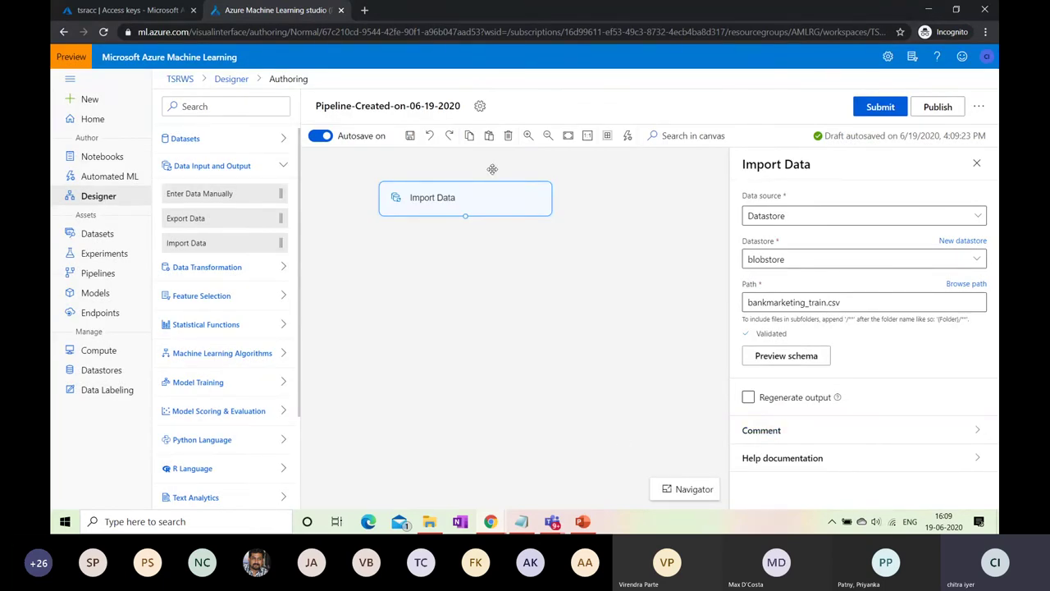
Step: Search the modules for "select", add Select Columns in Dataset below Import Data and connect Import Data's output to its input
left_click(234, 108)
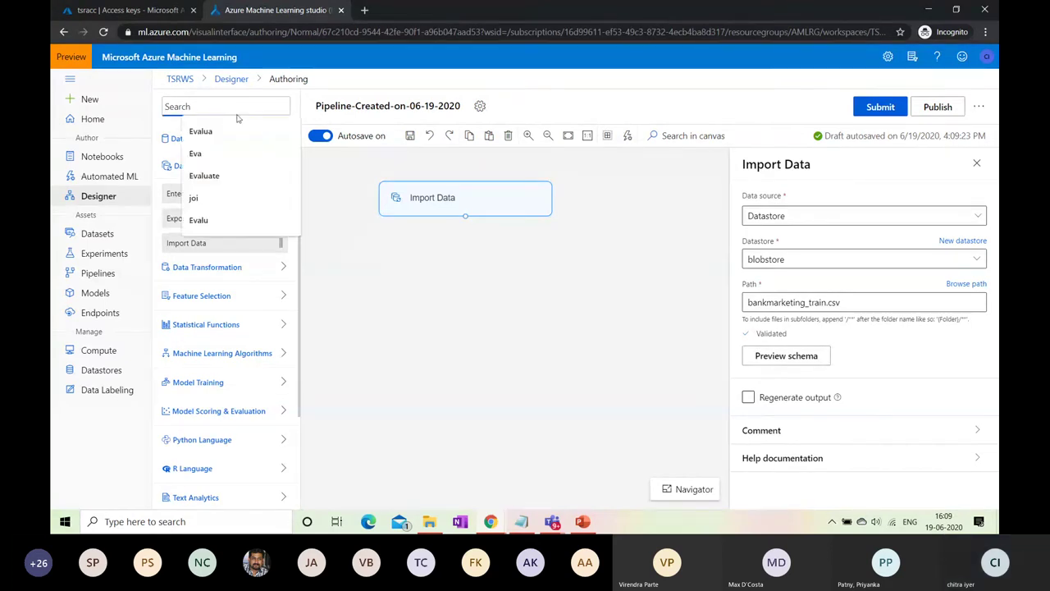
type("select")
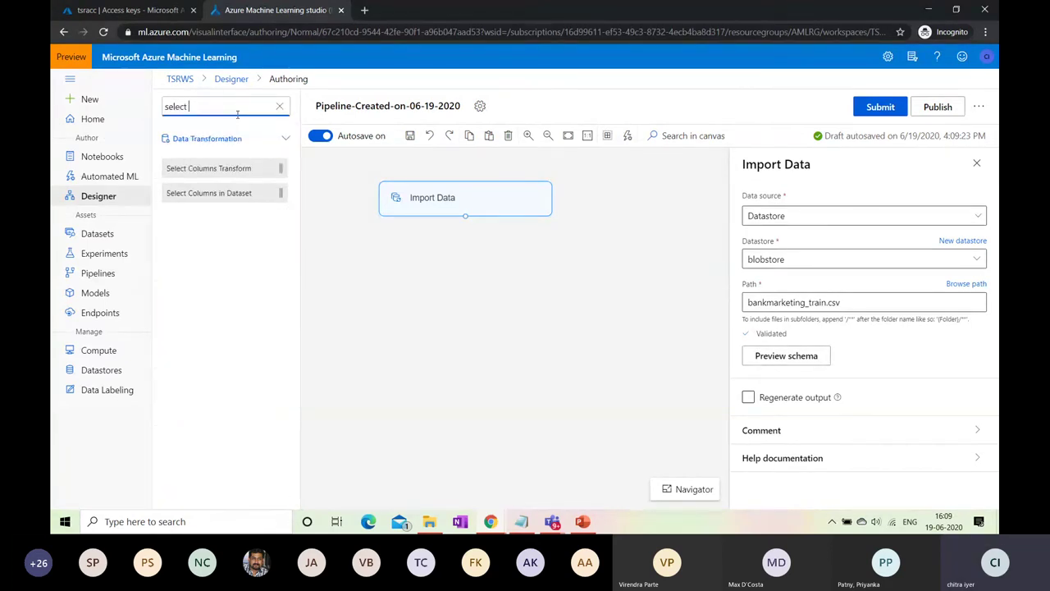
left_click(228, 197)
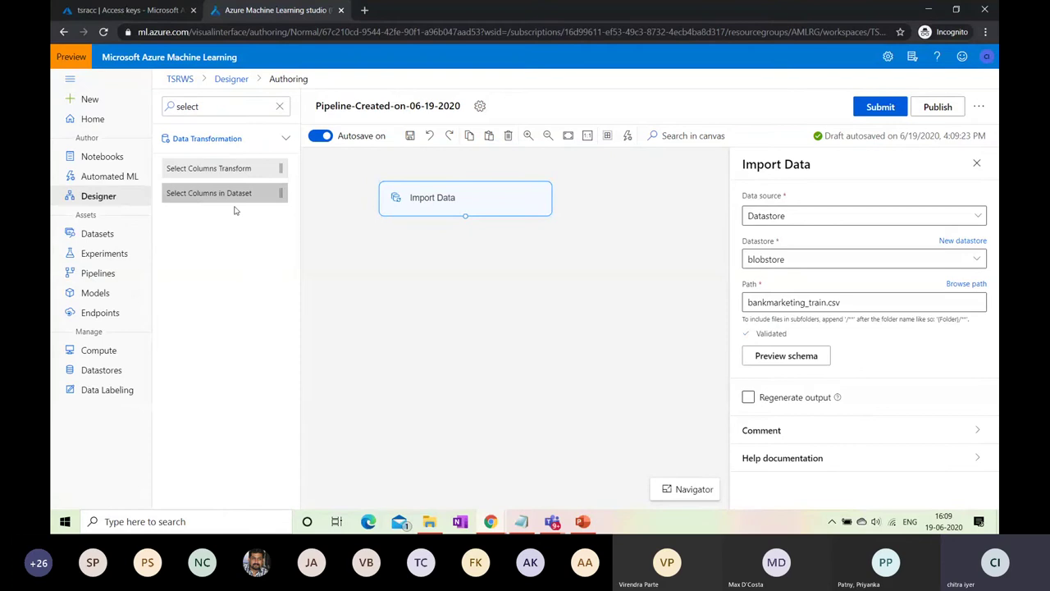
left_click_drag(234, 211, 481, 250)
left_click_drag(465, 216, 481, 241)
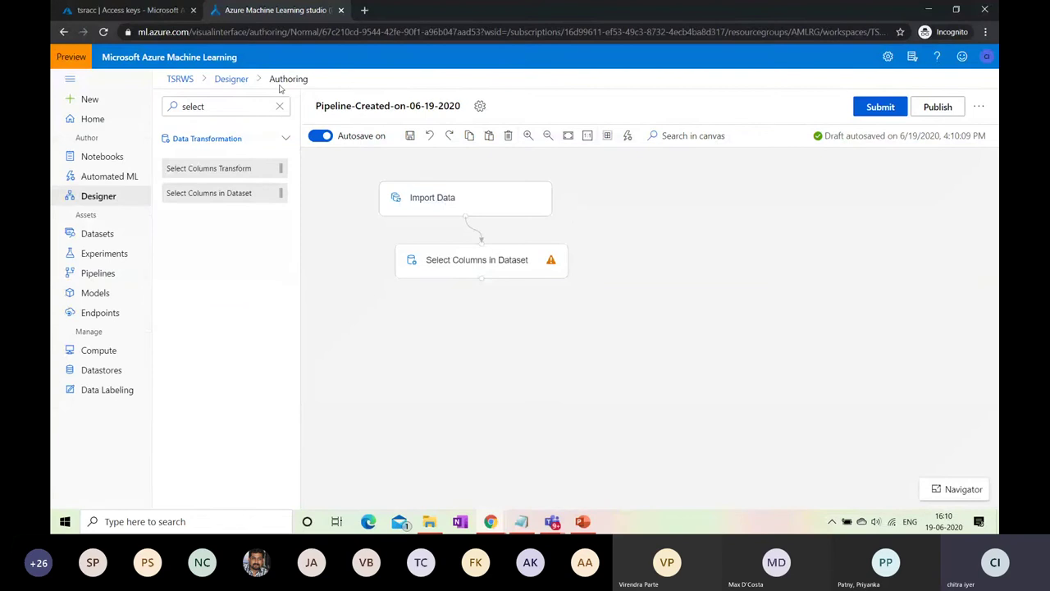
left_click(236, 102)
left_click(243, 107)
Step: Try to define rules for Select Columns in Dataset that include all columns and exclude some by column name
left_click(494, 263)
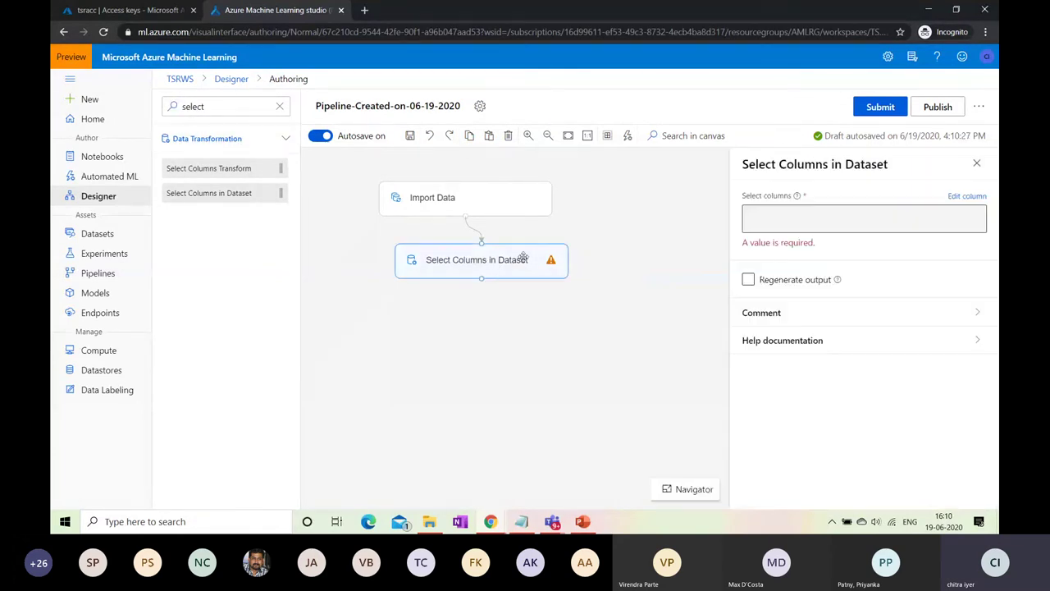
left_click(968, 197)
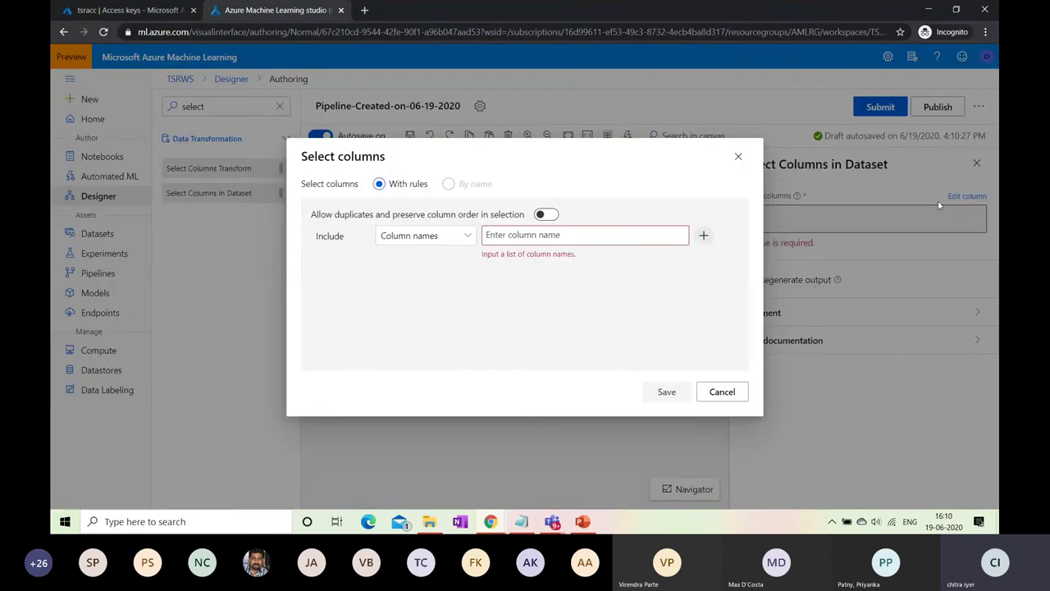
left_click(423, 236)
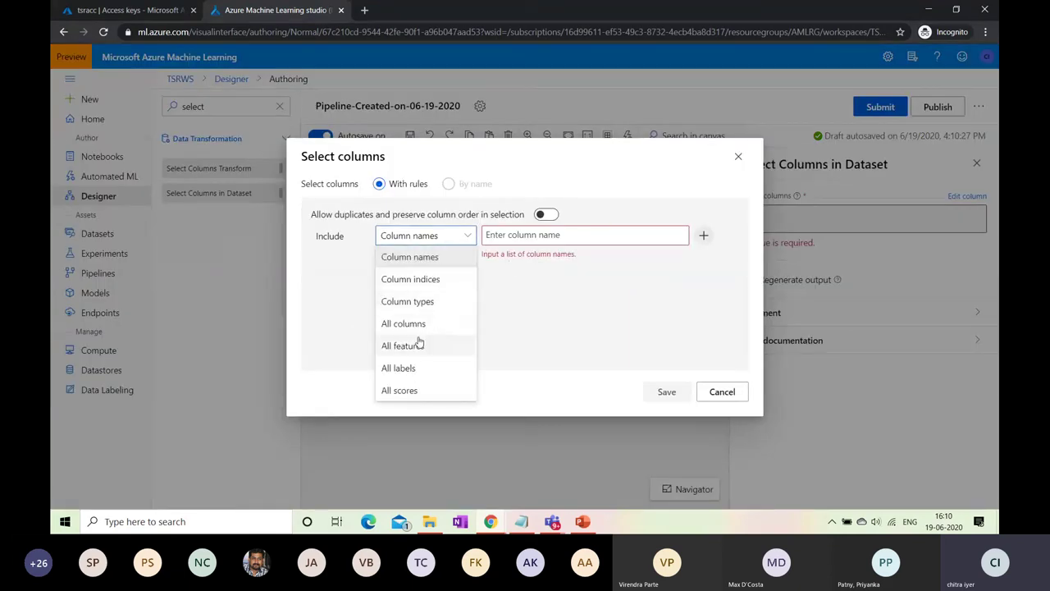
left_click(411, 323)
left_click(703, 235)
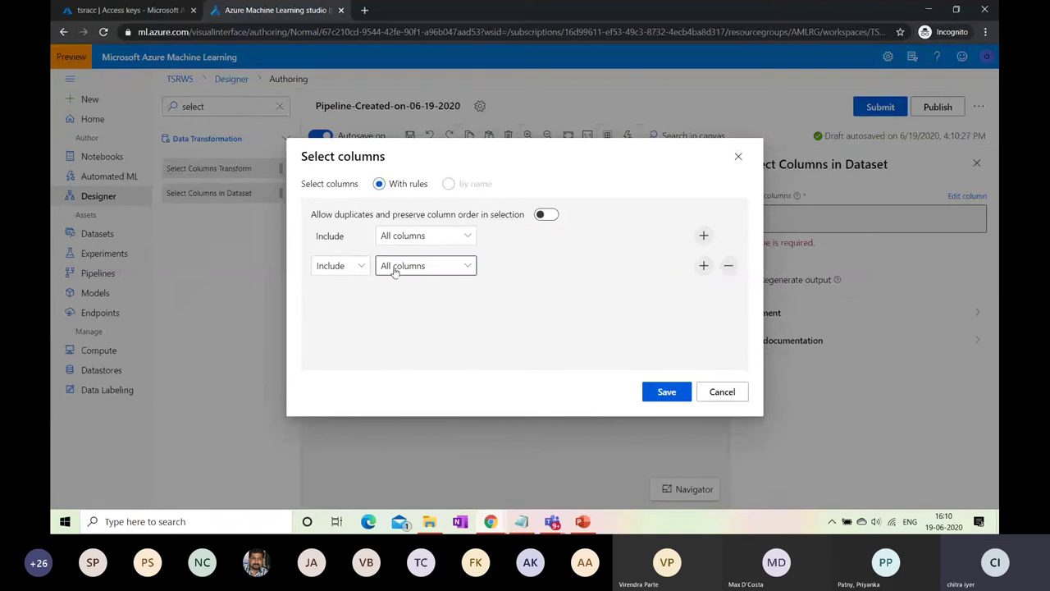
left_click(364, 268)
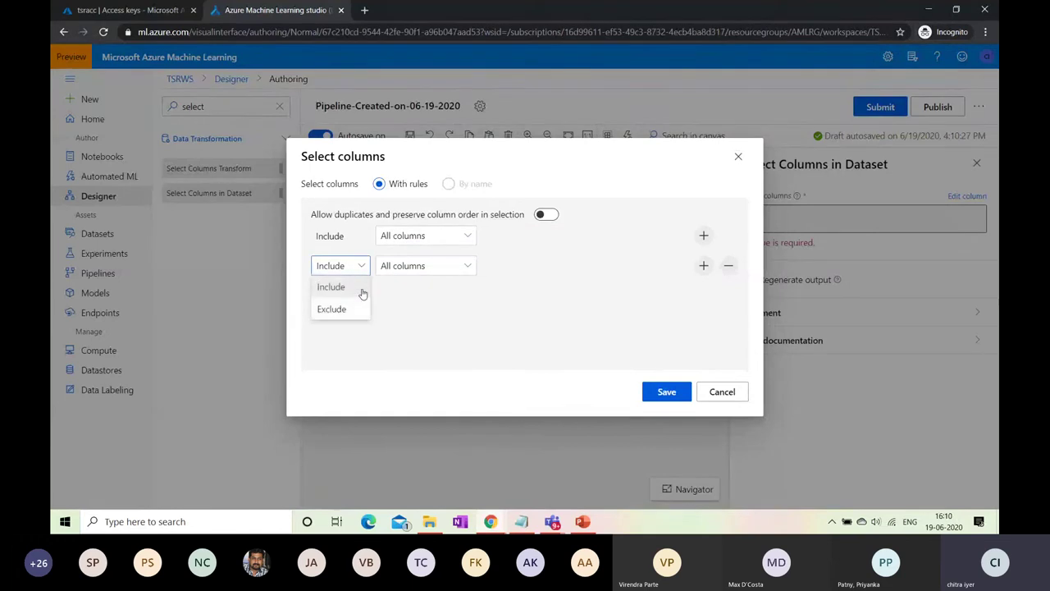
left_click(347, 307)
left_click(413, 270)
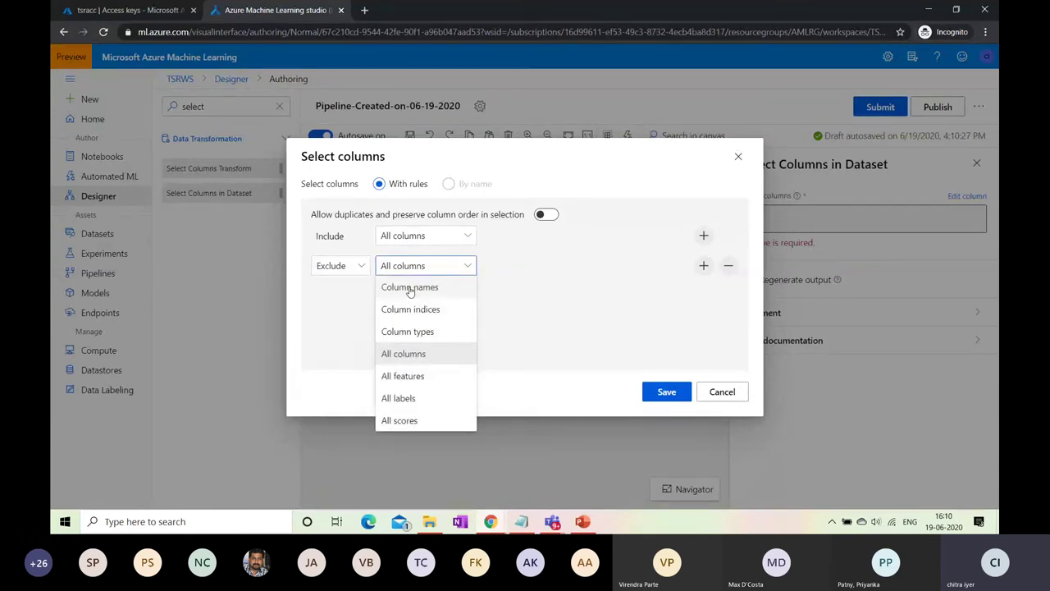
left_click(411, 287)
left_click(493, 265)
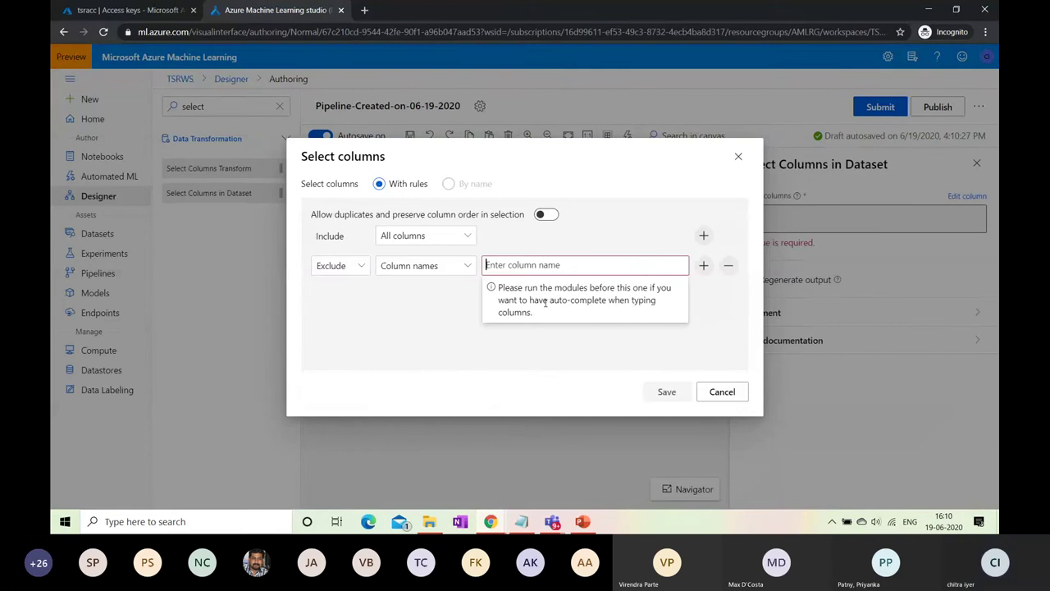
left_click(589, 307)
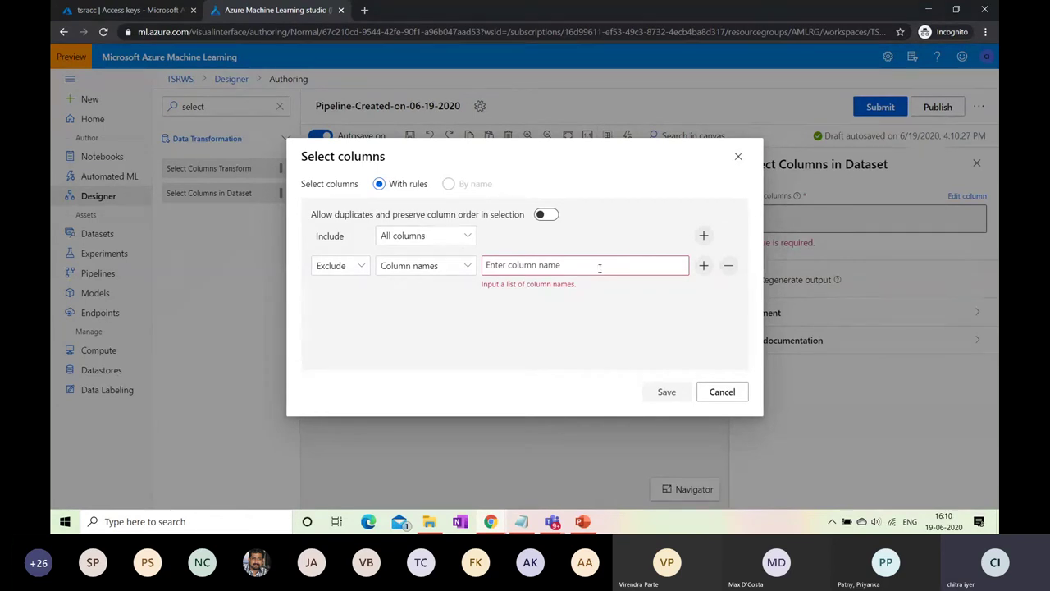
left_click(599, 269)
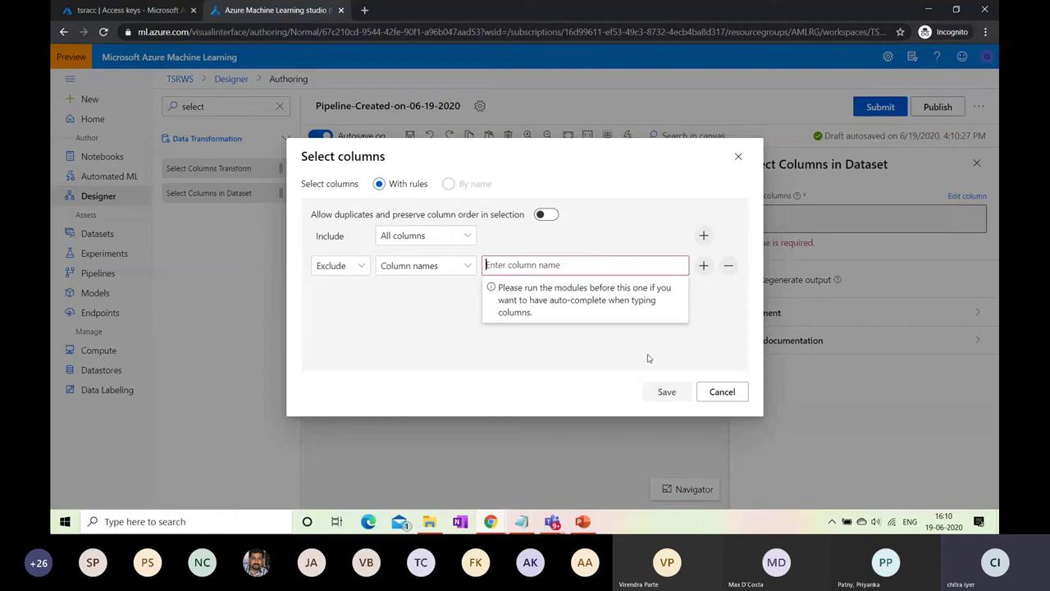
key("Escape")
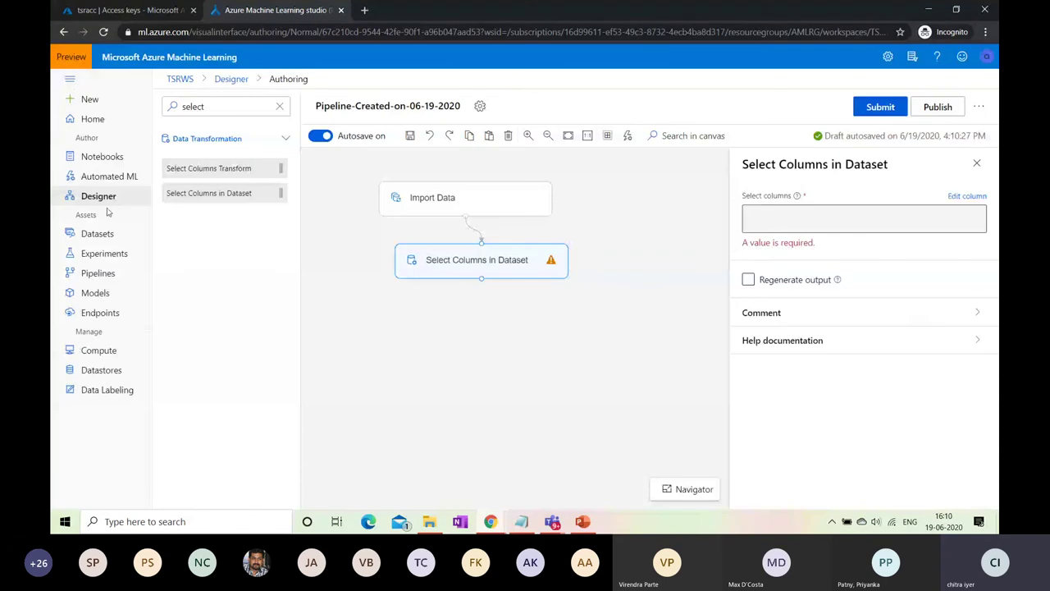
Step: Open DPCarExperiment from the workspace's experiments and check the status of its run
left_click(104, 254)
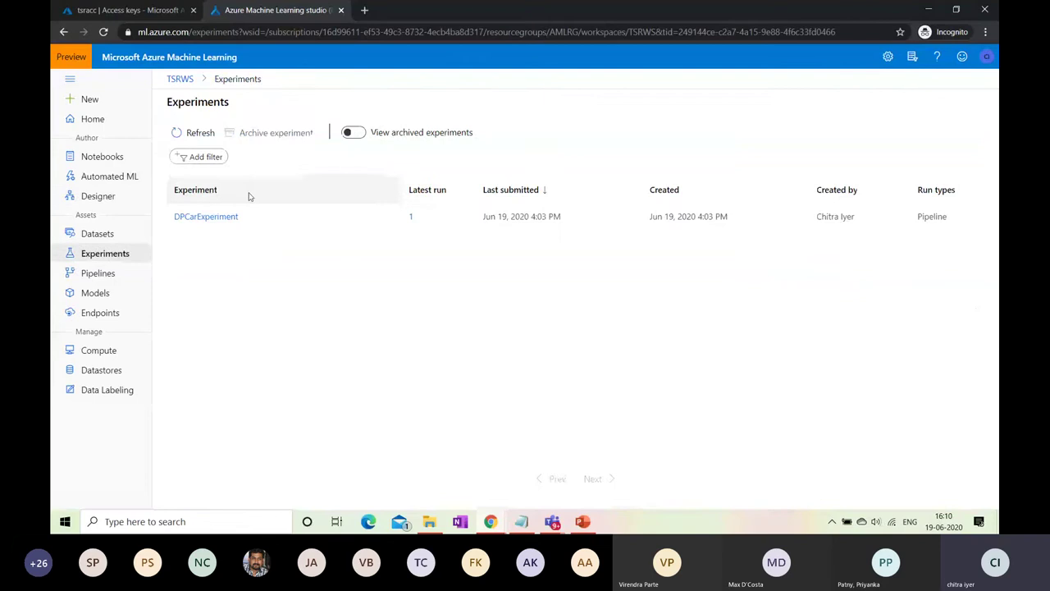
left_click(210, 220)
left_click(212, 221)
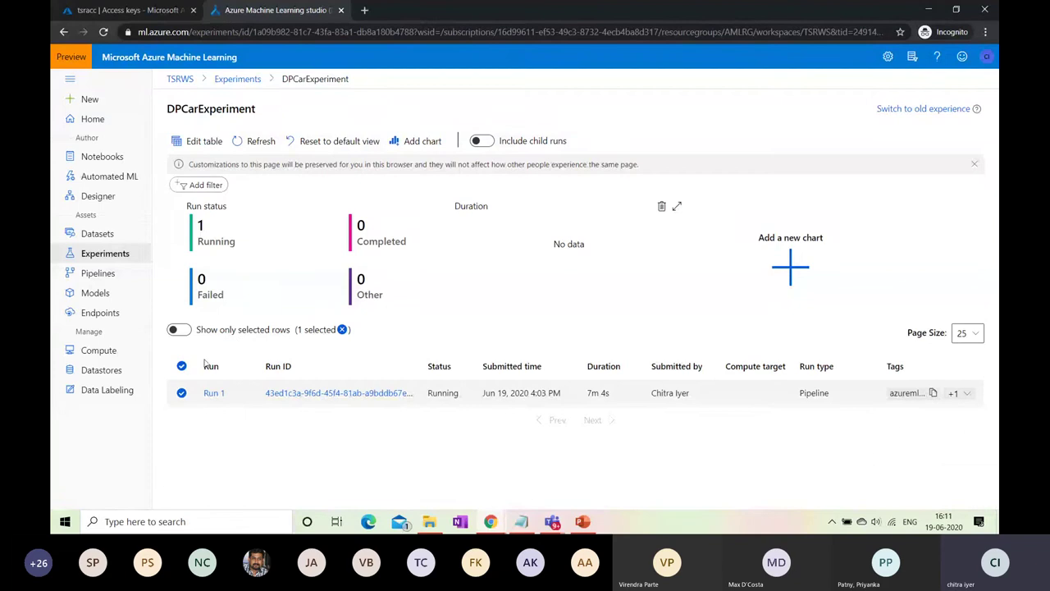
Step: Open Run 1 of DPCarExperiment and check the status of each module in its graph, down to Evaluate Model
left_click(213, 393)
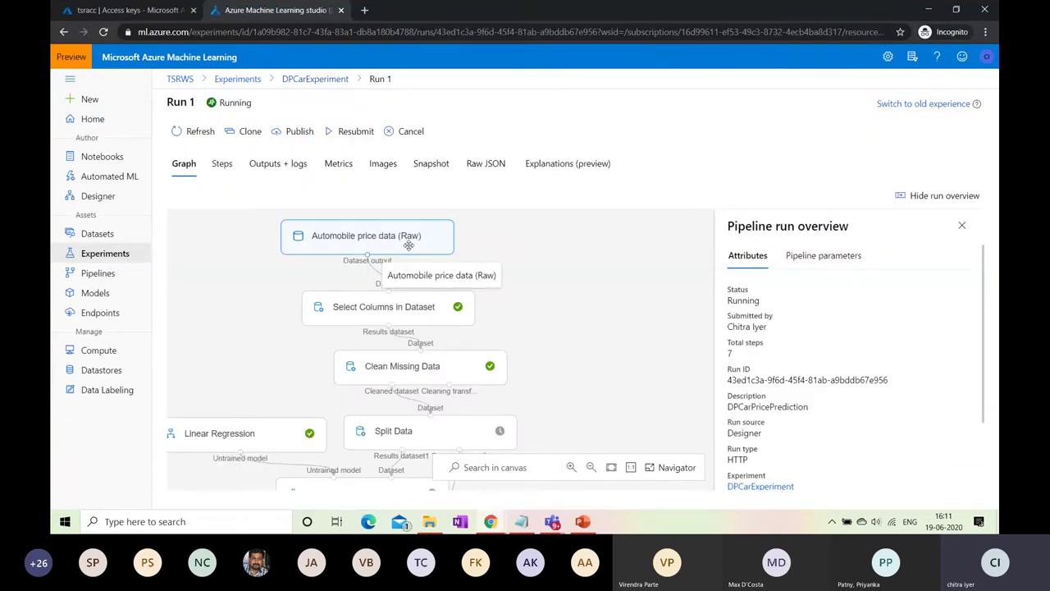
scroll(565, 321, "down", 2)
scroll(571, 315, "down", 3)
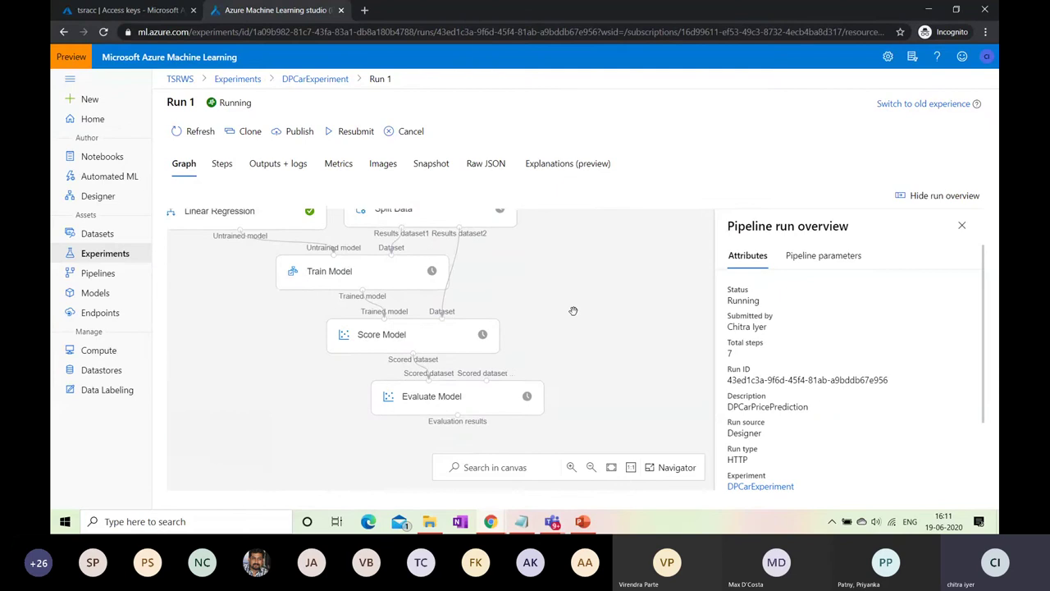
scroll(575, 308, "down", 2)
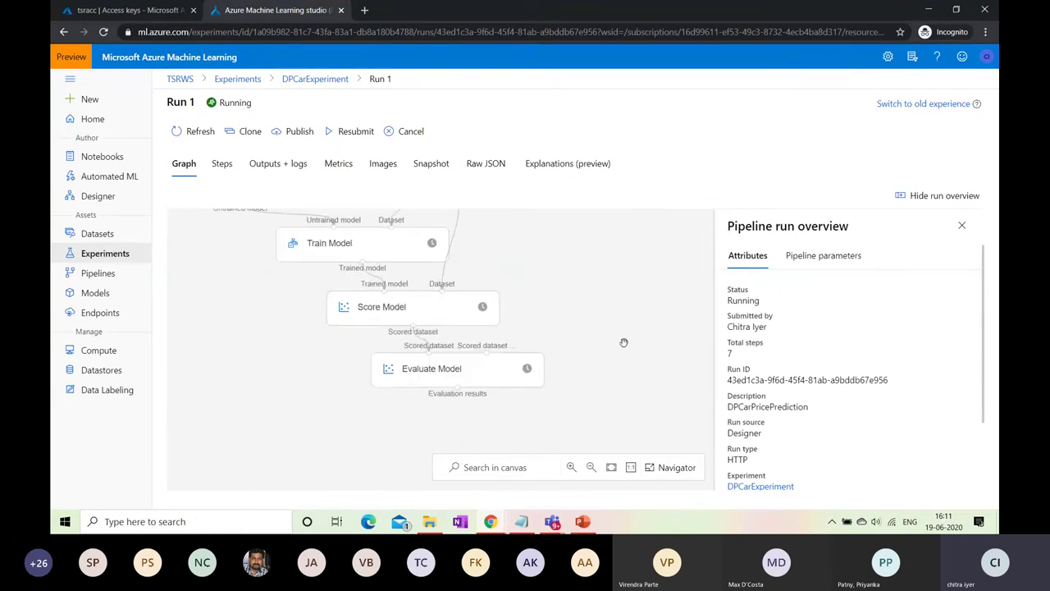
scroll(619, 328, "up", 5)
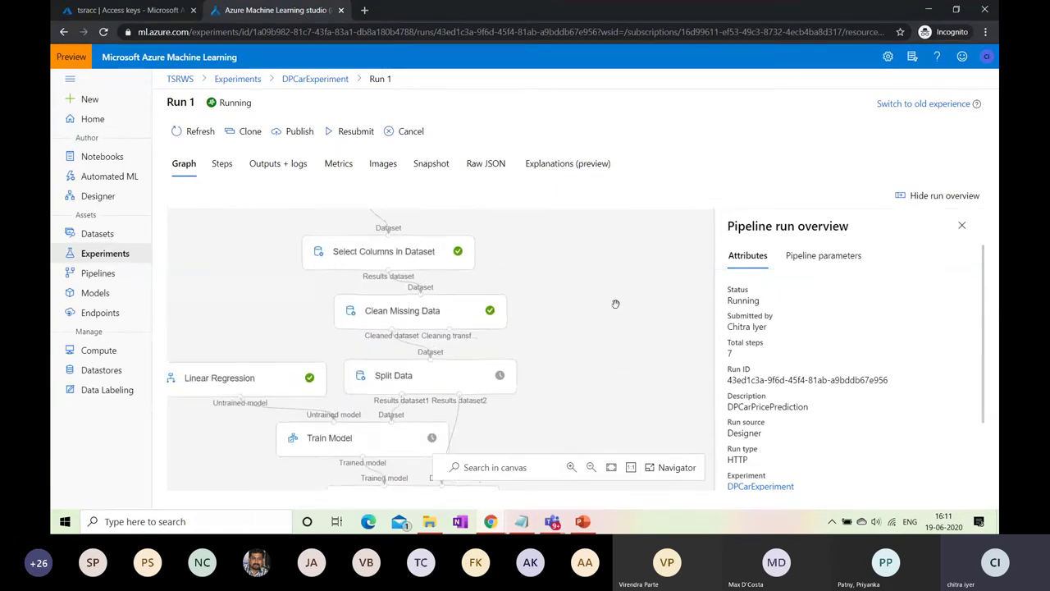
scroll(611, 298, "up", 1)
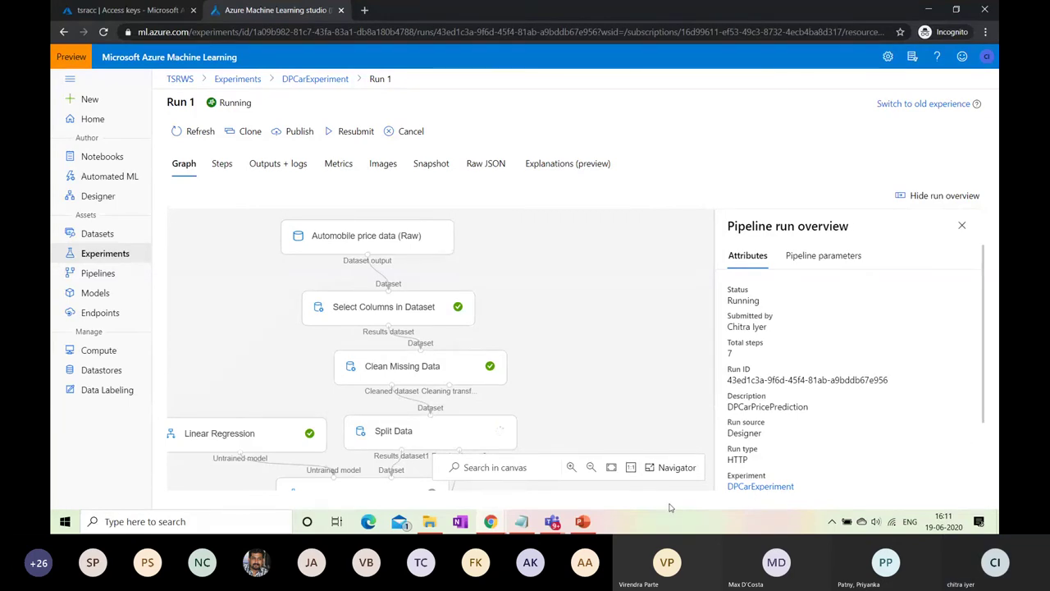
Step: Switch to the Teams meeting, look through earlier messages in the meeting chat, and return to Azure Machine Learning studio
mouse_move(552, 521)
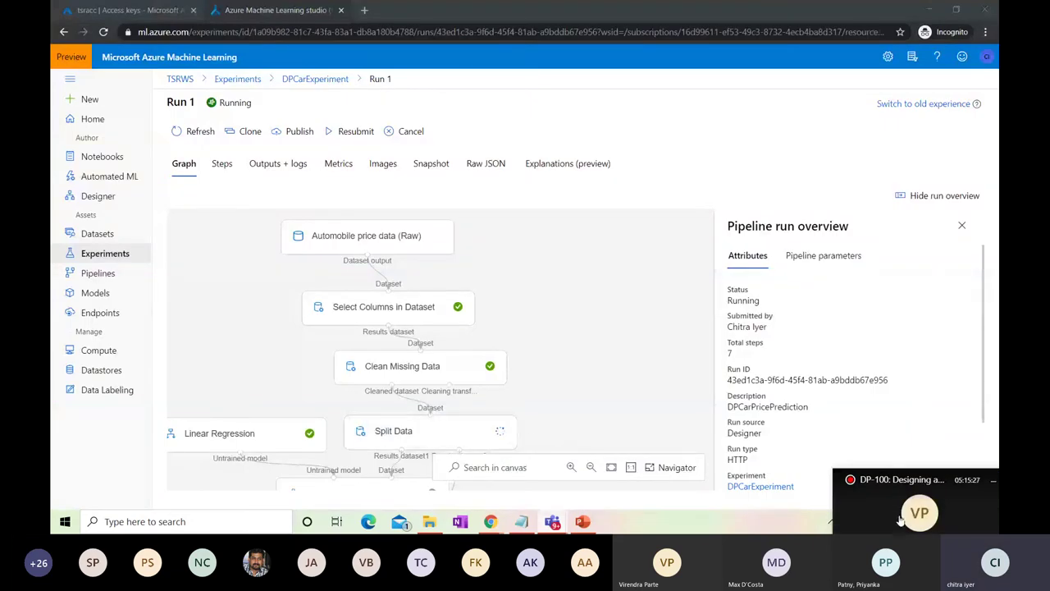
left_click(878, 525)
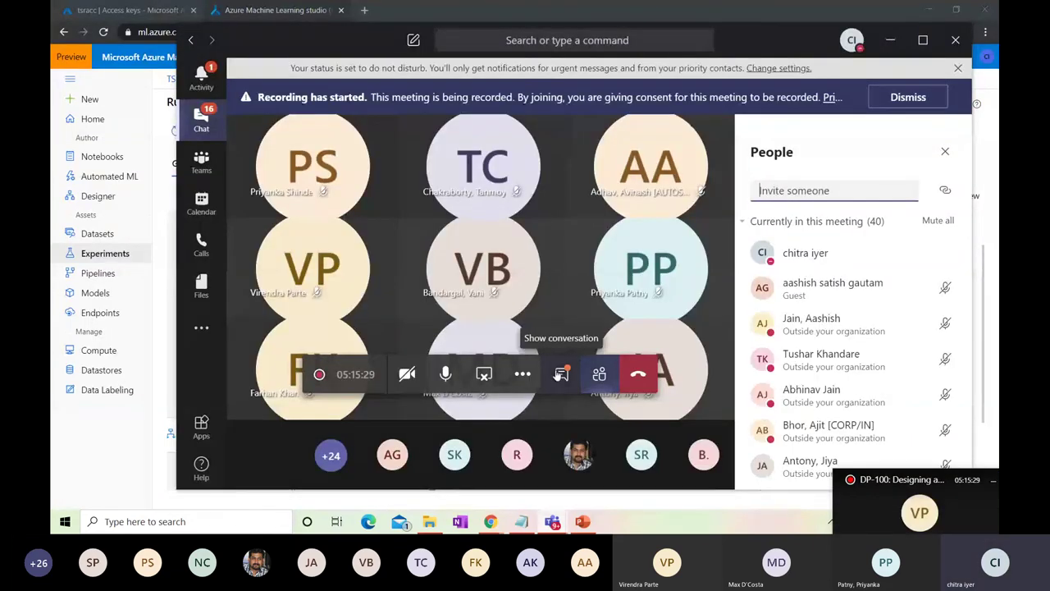
left_click(561, 374)
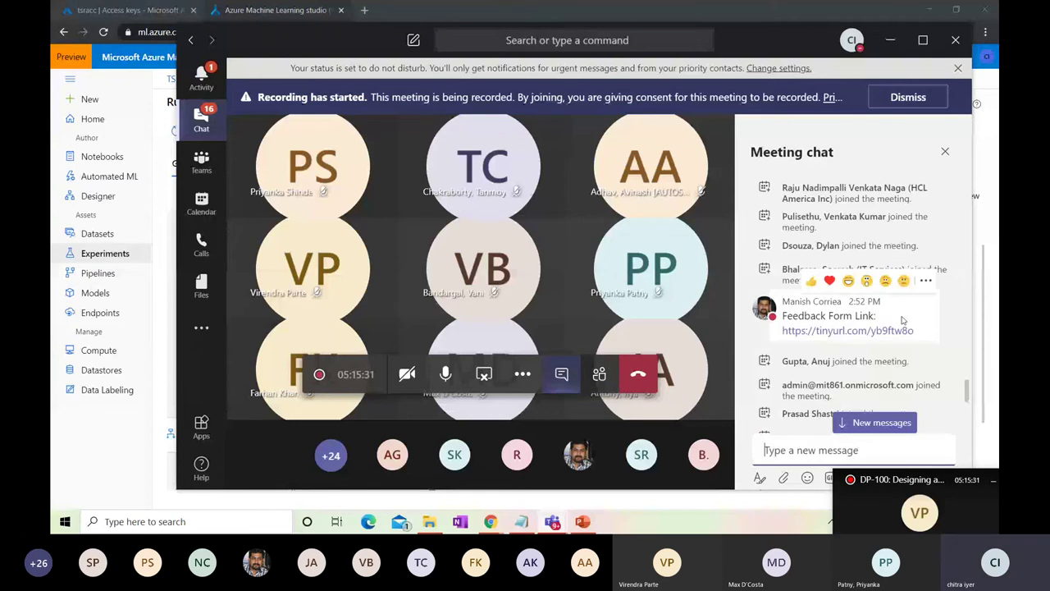
scroll(903, 320, "up", 10)
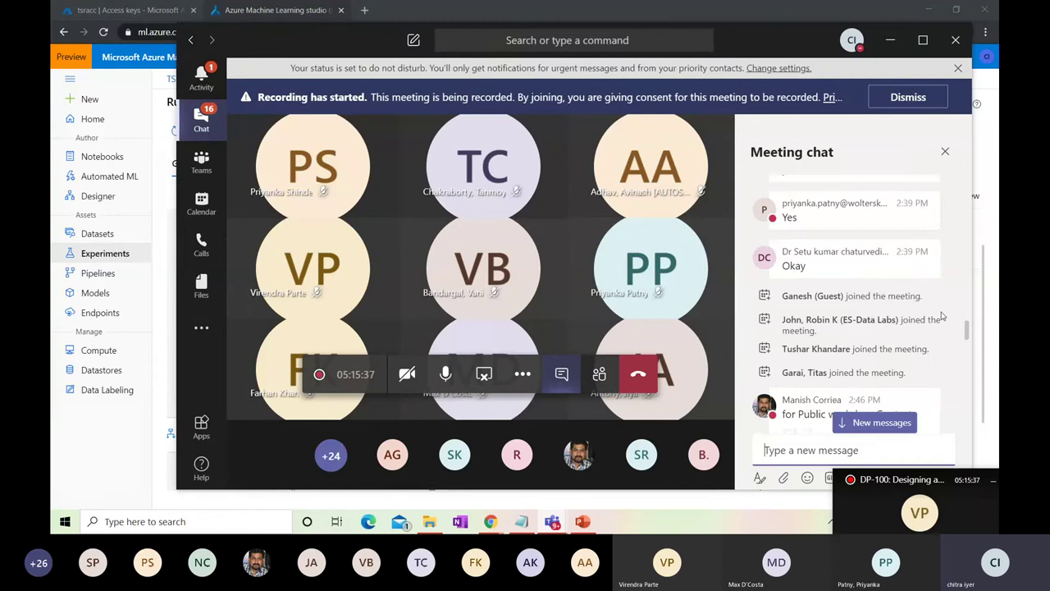
scroll(942, 316, "up", 5)
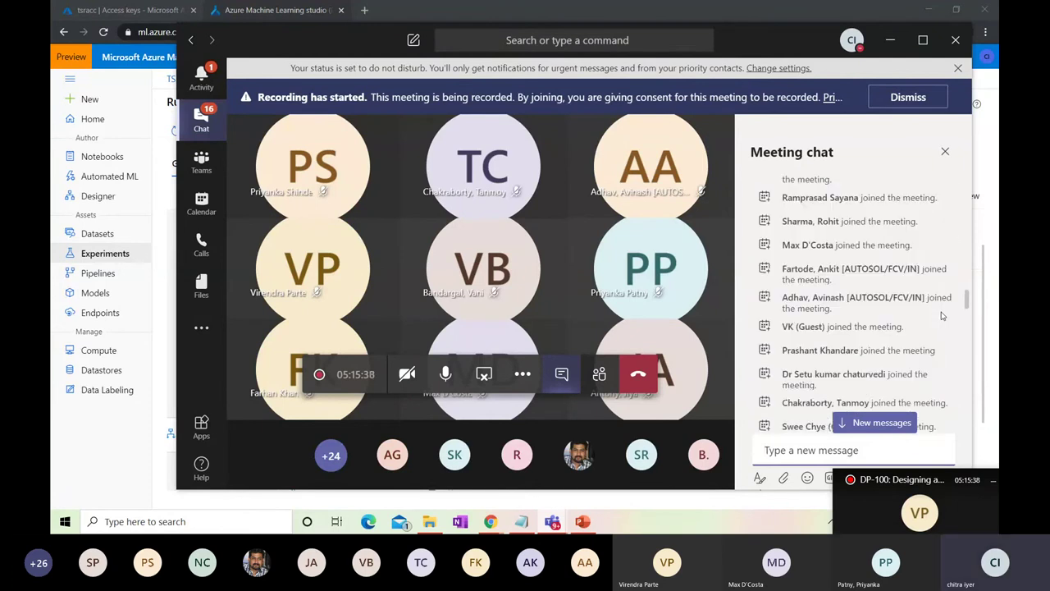
scroll(942, 316, "up", 10)
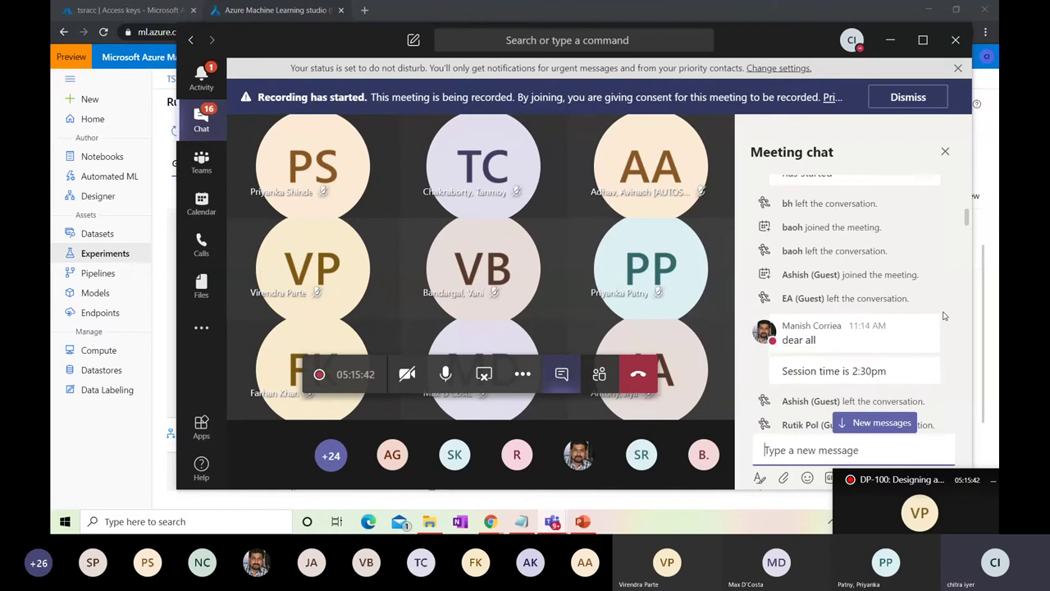
scroll(944, 316, "down", 10)
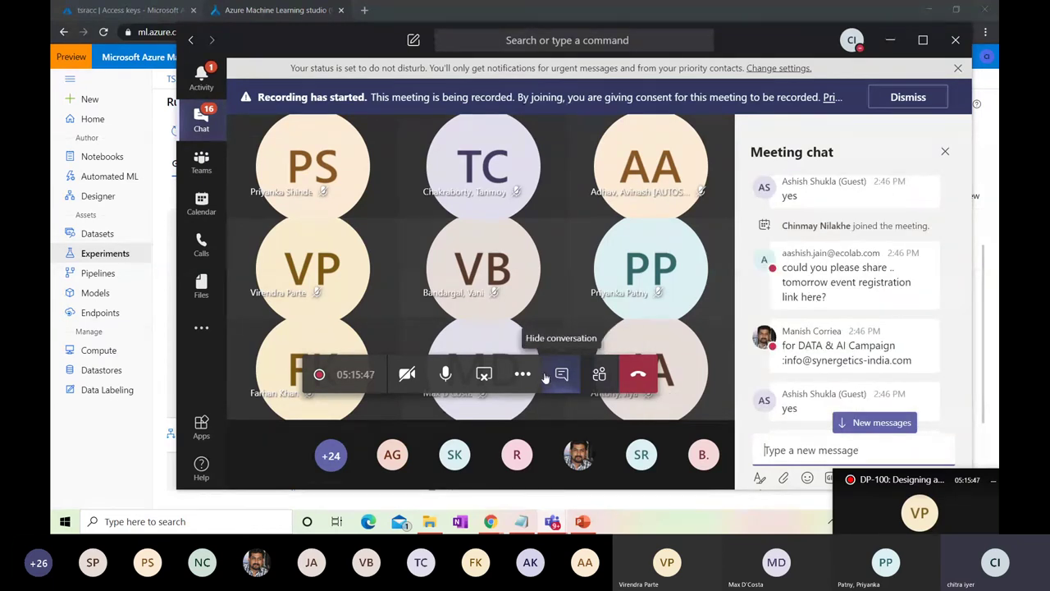
left_click(548, 520)
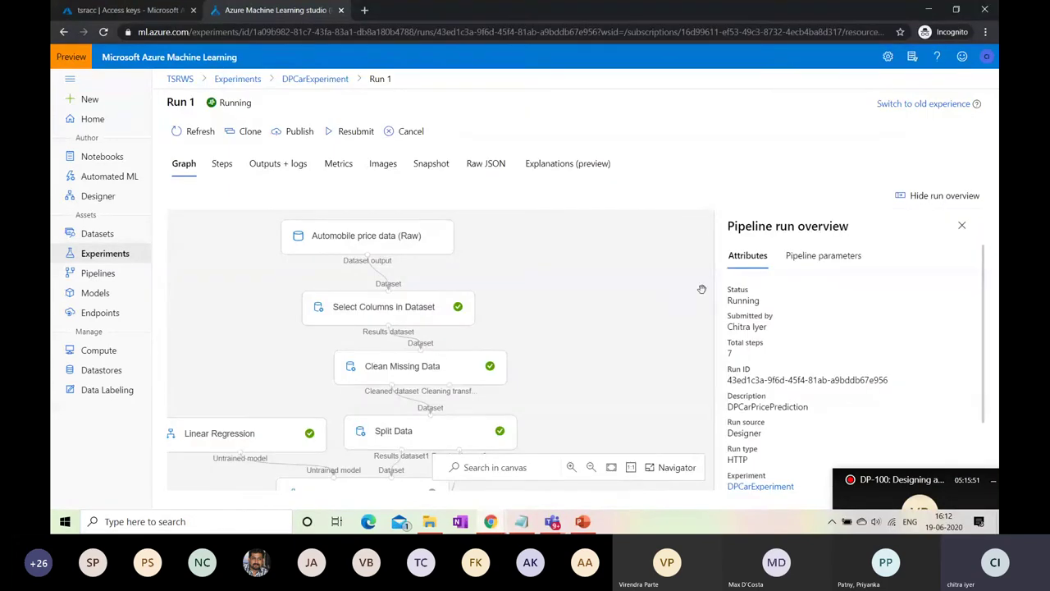
Step: Inspect the Split Data module's outputs and logs, and view its run details
left_click(459, 435)
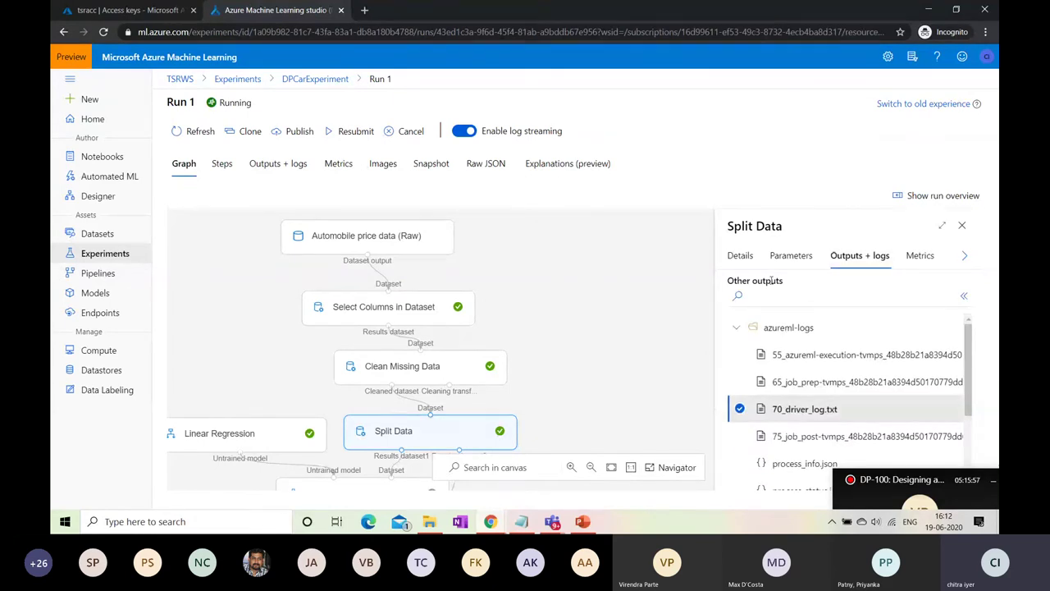
left_click(966, 299)
left_click(775, 297)
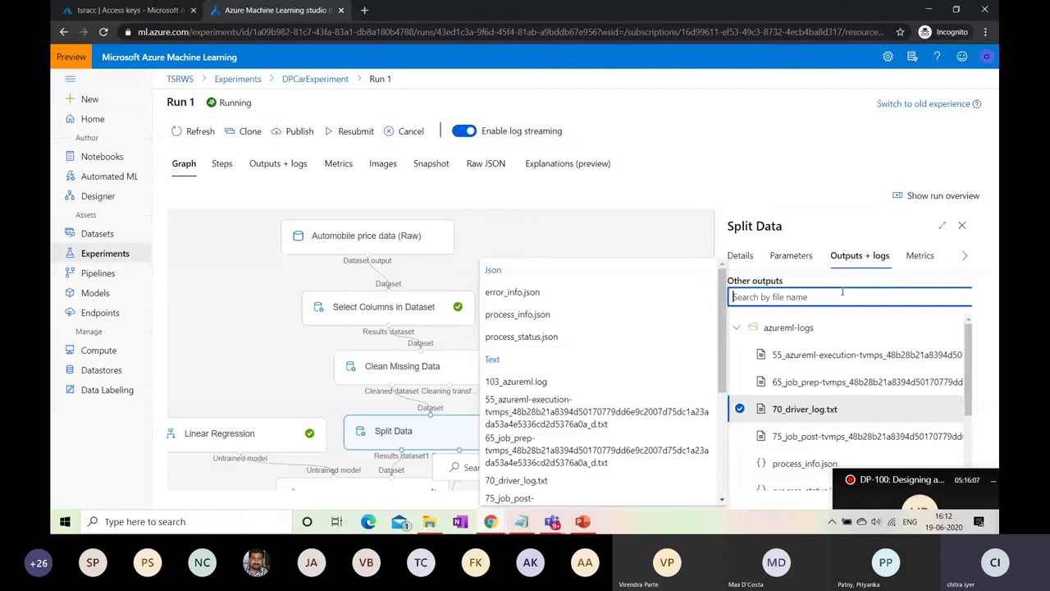
left_click(792, 257)
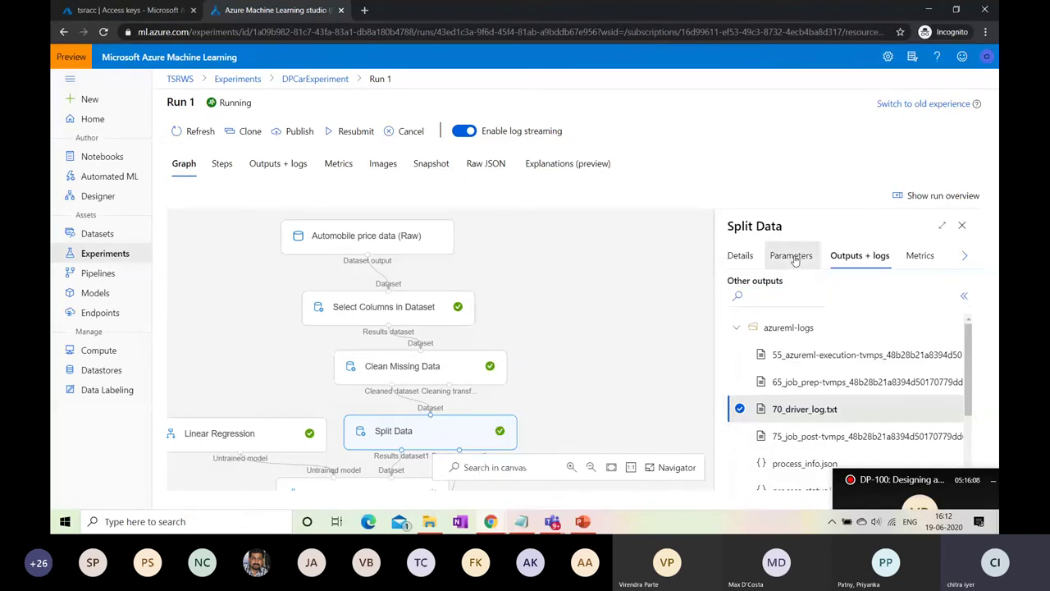
left_click(793, 257)
left_click(853, 256)
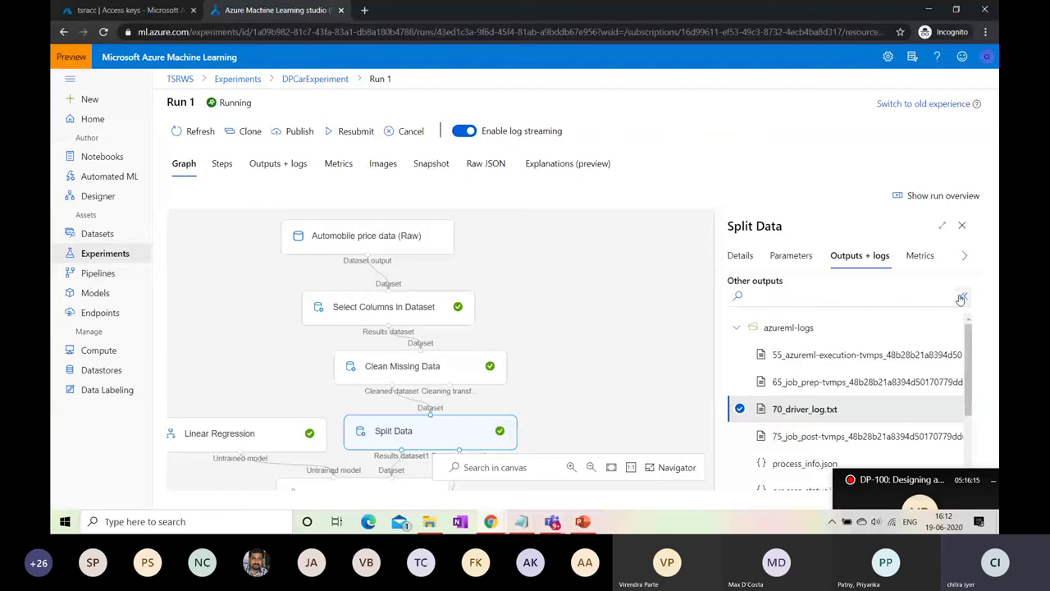
left_click(739, 257)
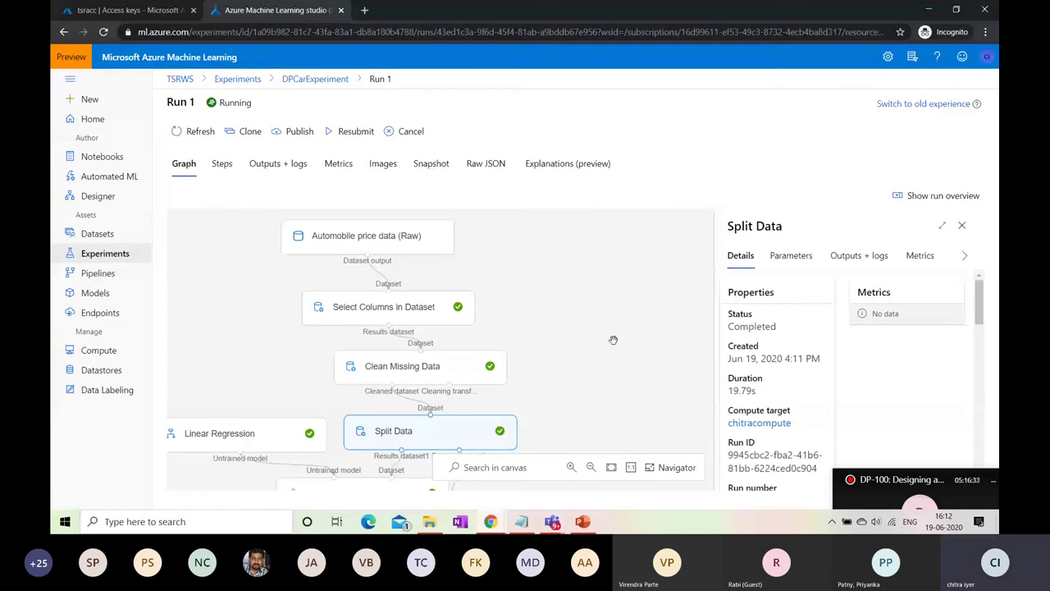
Step: Show Split Data's data outputs, visualize Results dataset1 and Results dataset2 to check their rows and columns, and close the visualization
left_click(622, 337)
scroll(622, 337, "down", 1)
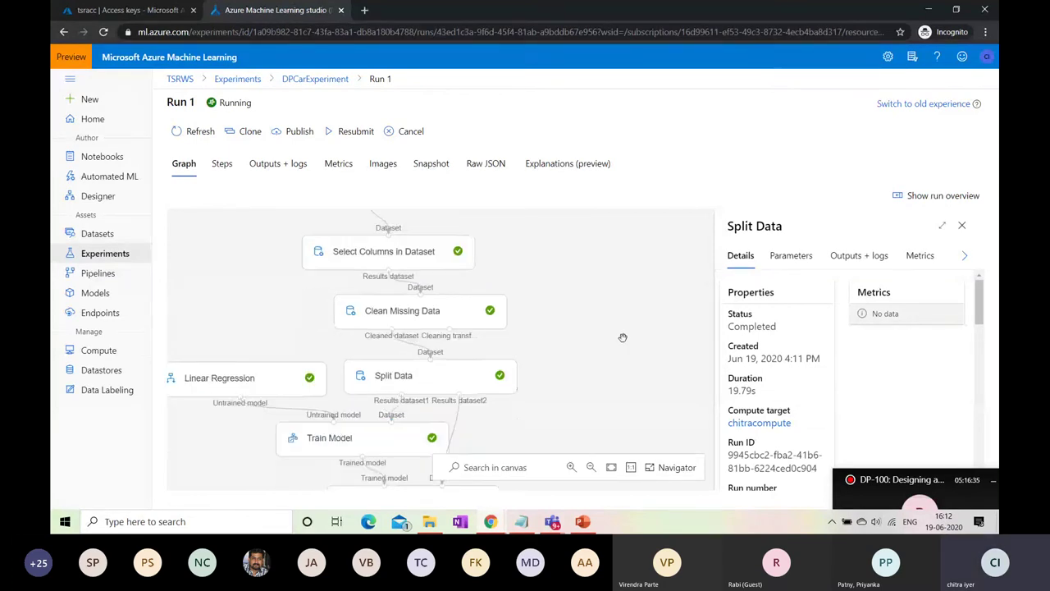
scroll(622, 337, "down", 1)
left_click(488, 356)
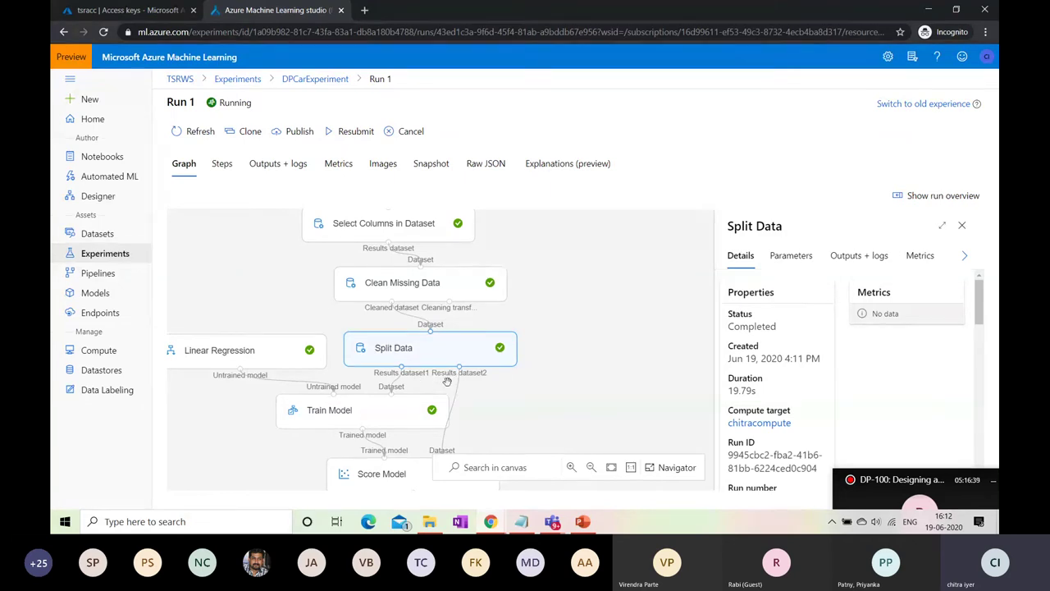
left_click(865, 257)
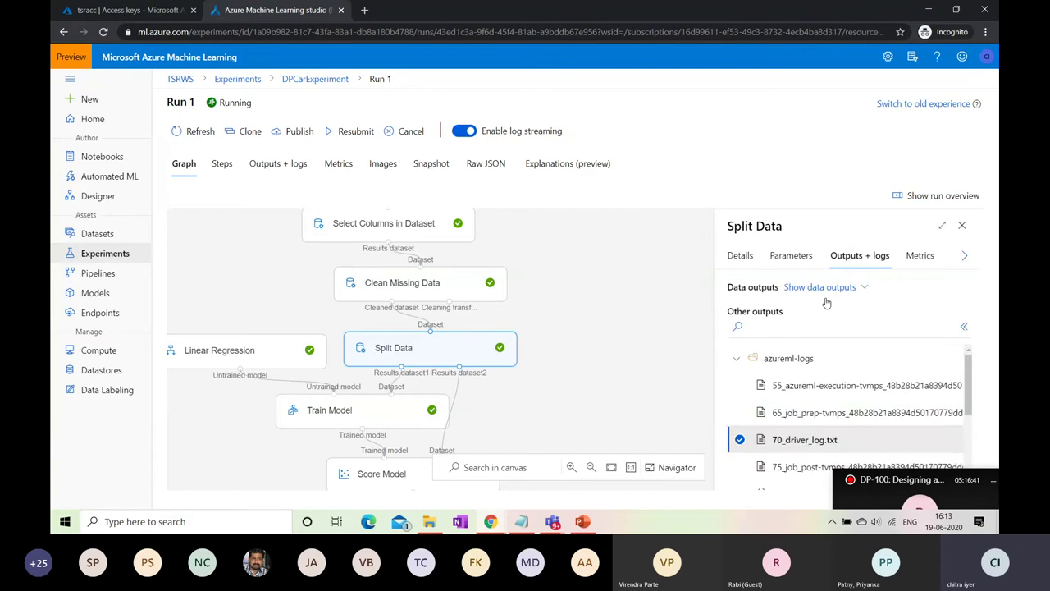
left_click(866, 289)
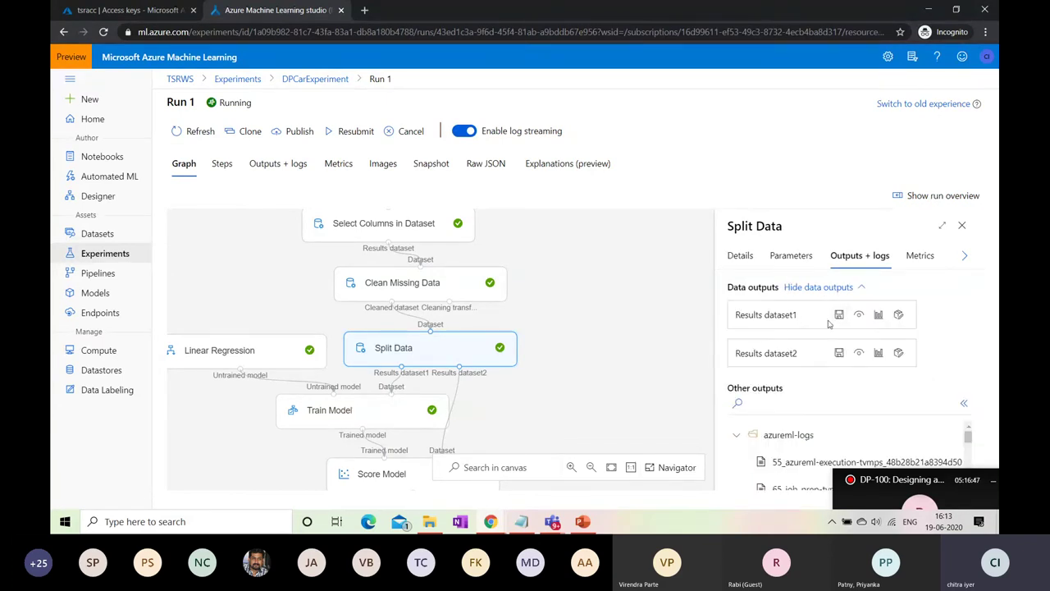
left_click(878, 315)
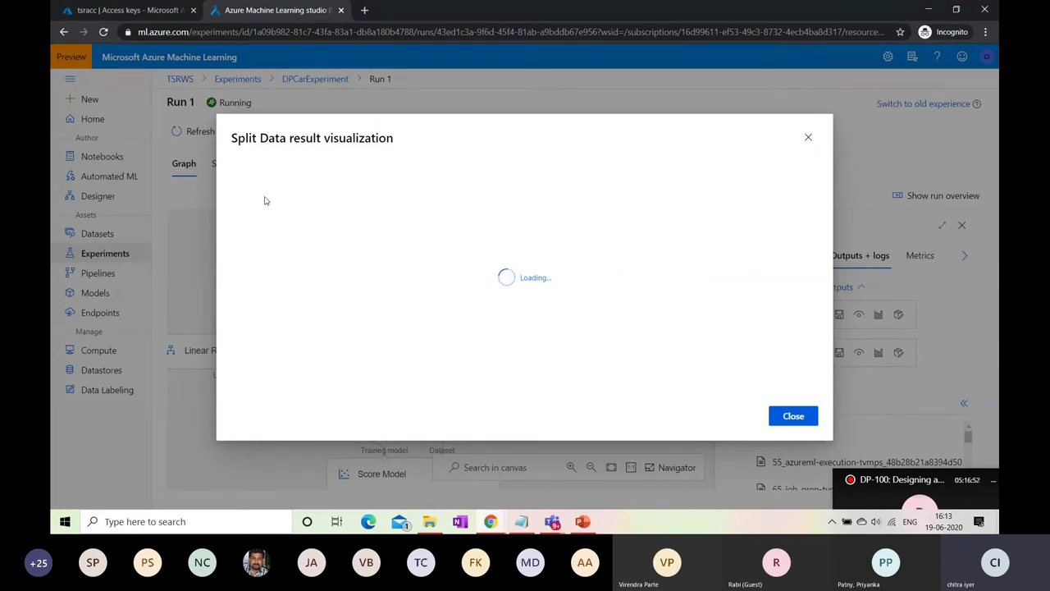
left_click(793, 416)
left_click(870, 352)
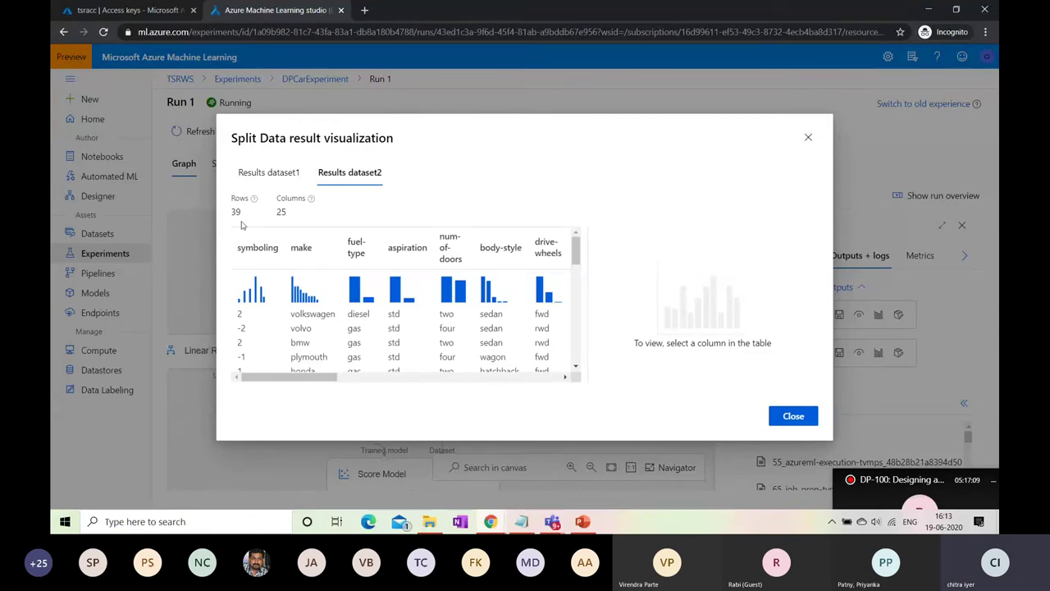
left_click(806, 418)
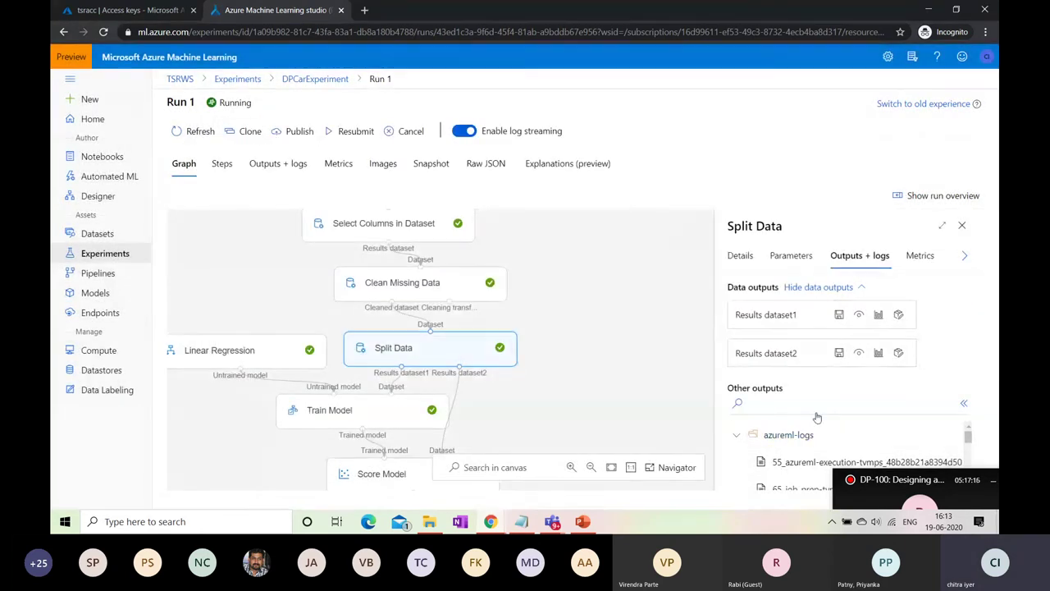
Step: Review the modules in the run graph, refresh Run 1, and check the status and duration of its individual steps
scroll(679, 302, "up", 2)
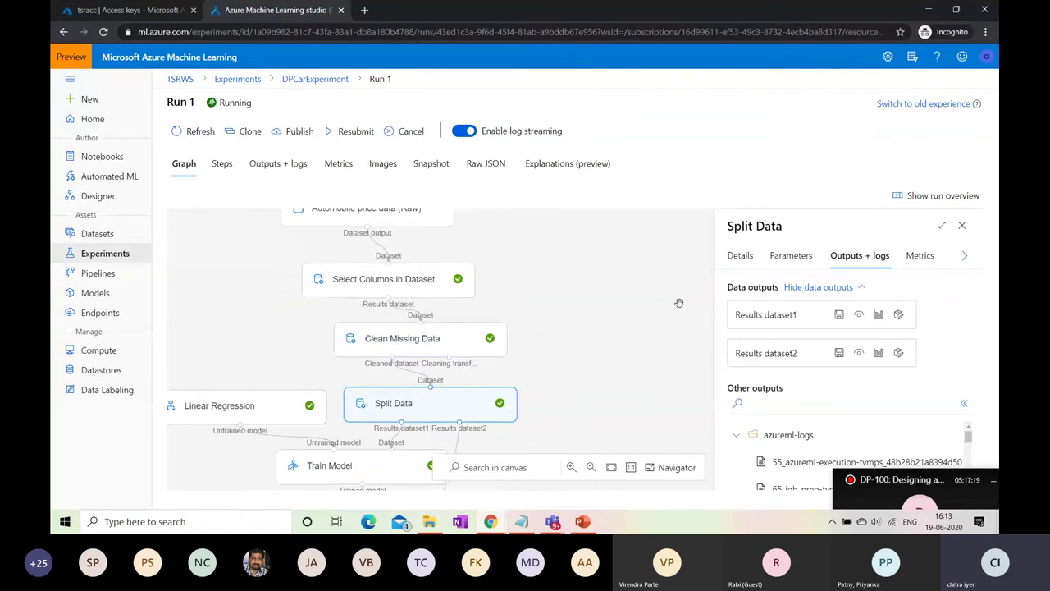
scroll(680, 303, "down", 2)
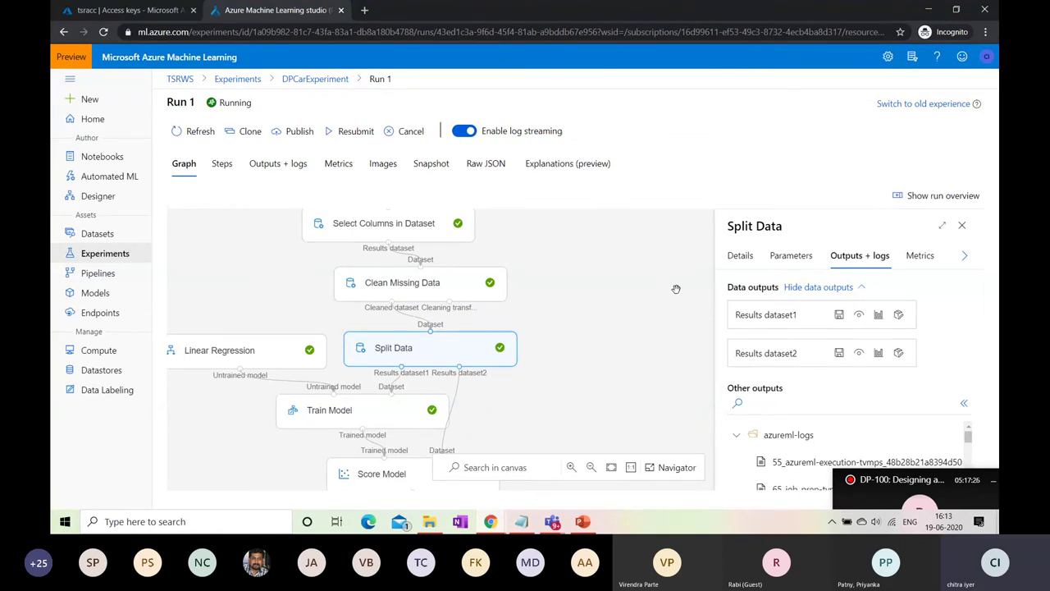
scroll(653, 303, "down", 1)
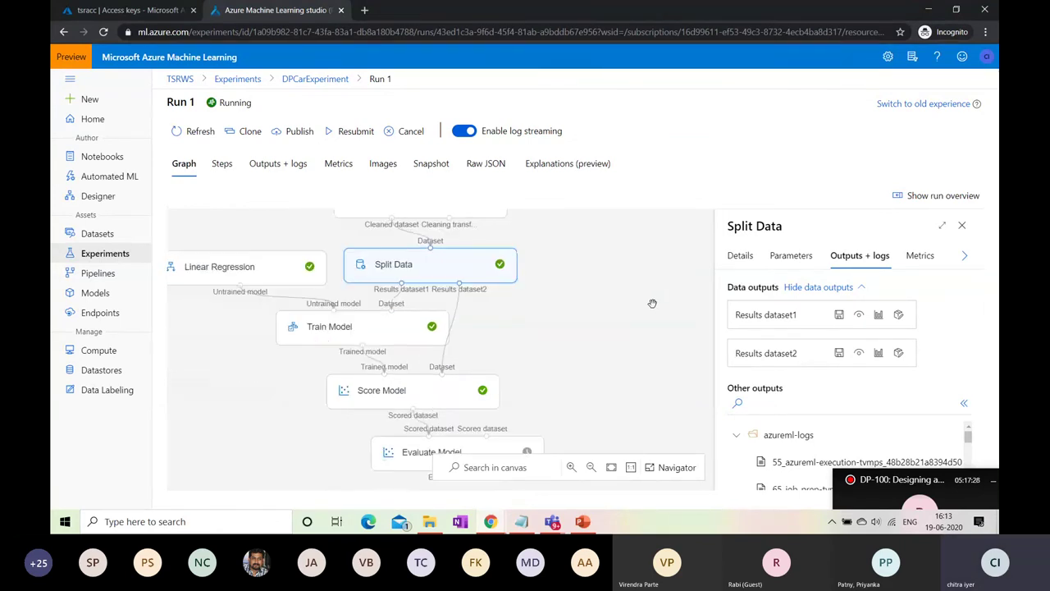
scroll(653, 304, "down", 1)
scroll(652, 302, "up", 1)
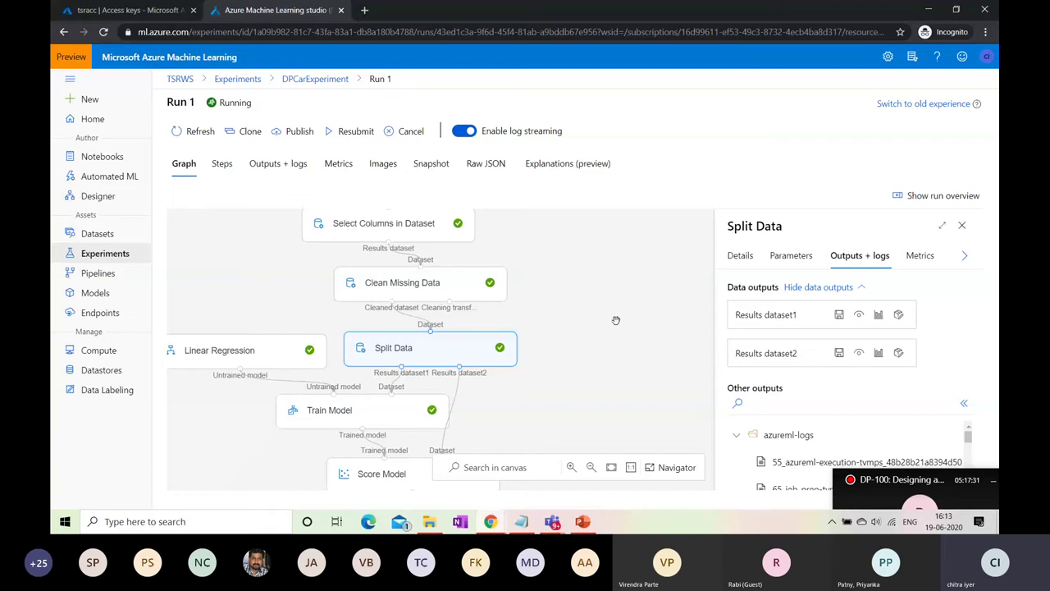
scroll(616, 321, "up", 1)
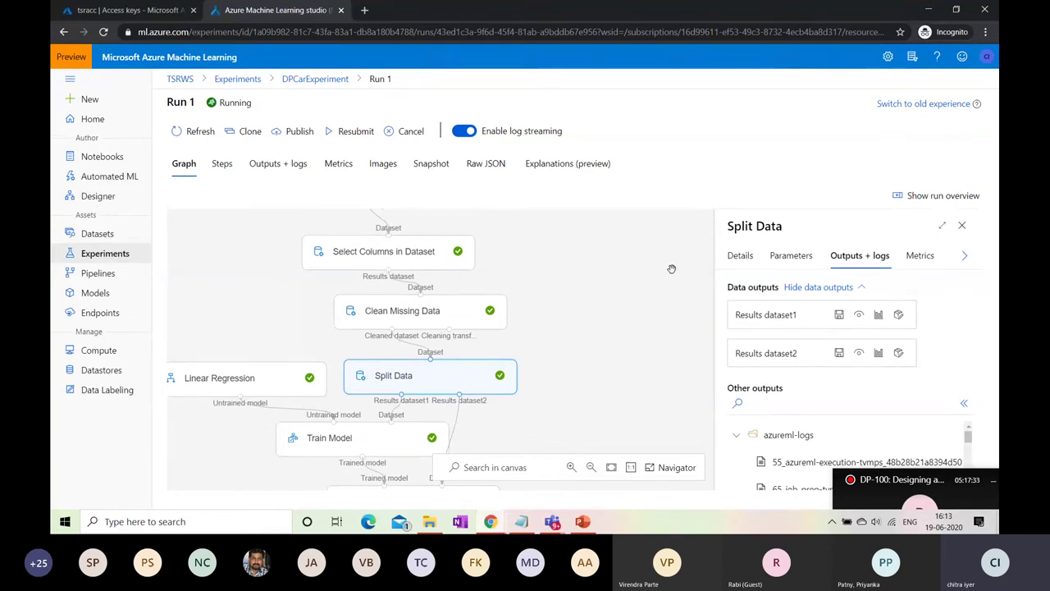
left_click(189, 134)
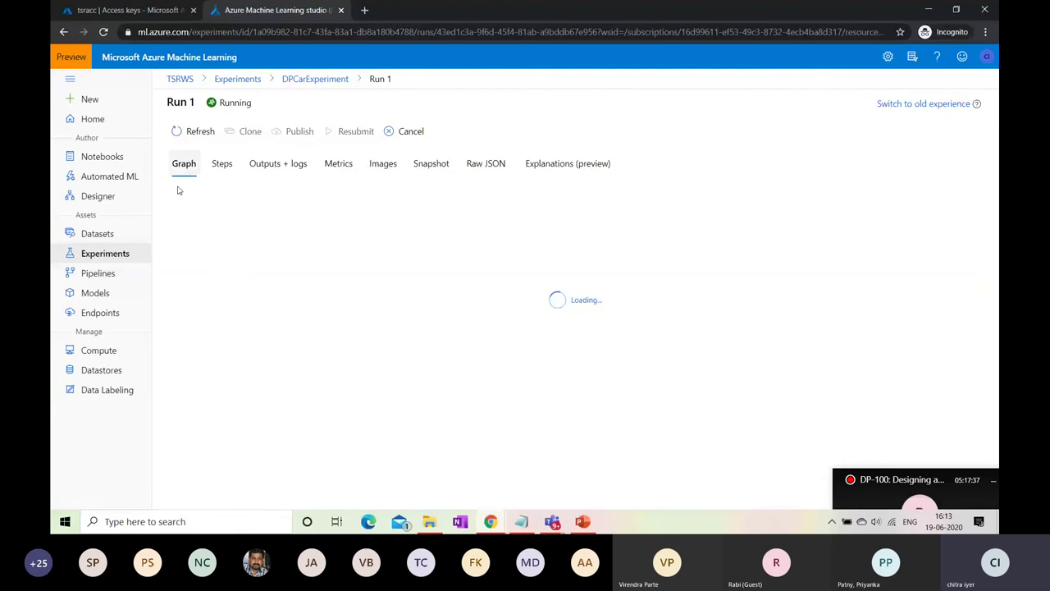
left_click(227, 169)
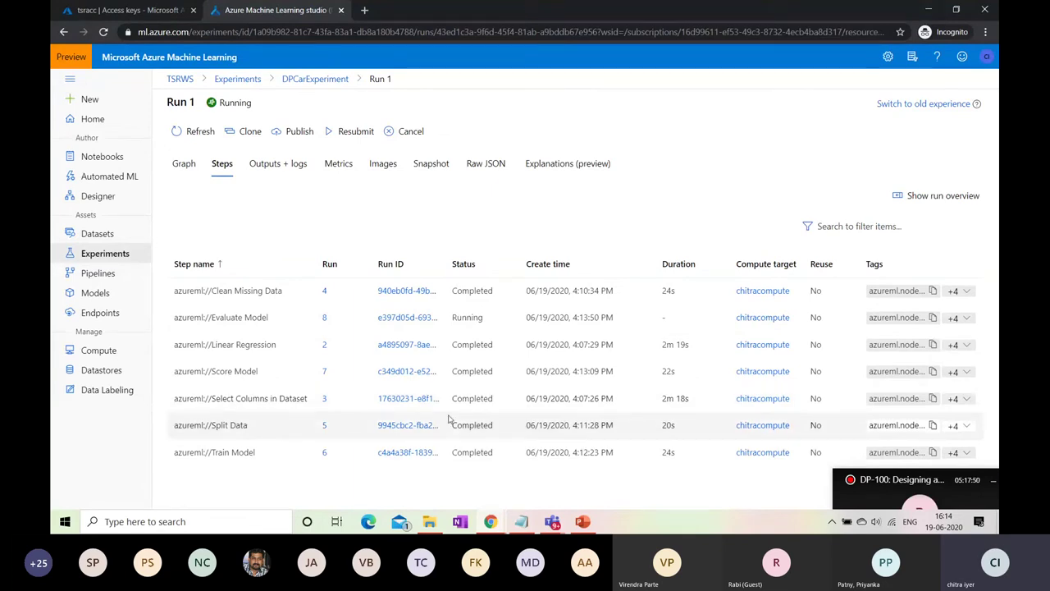
Step: Return to Run 1's graph and check the status of the modules from Split Data to Evaluate Model
left_click(183, 163)
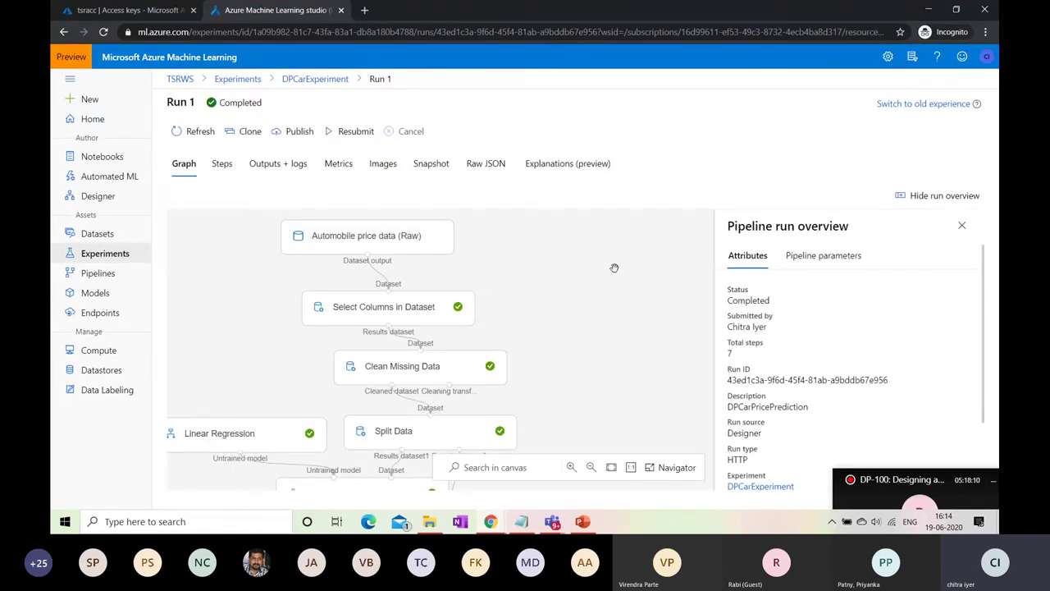
scroll(614, 268, "down", 5)
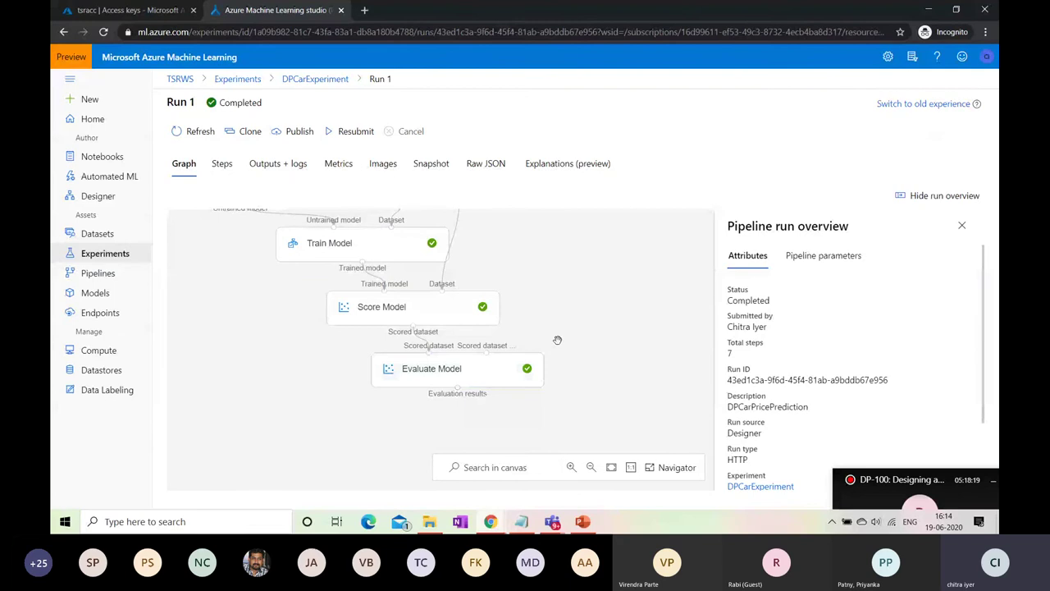
scroll(622, 311, "up", 1)
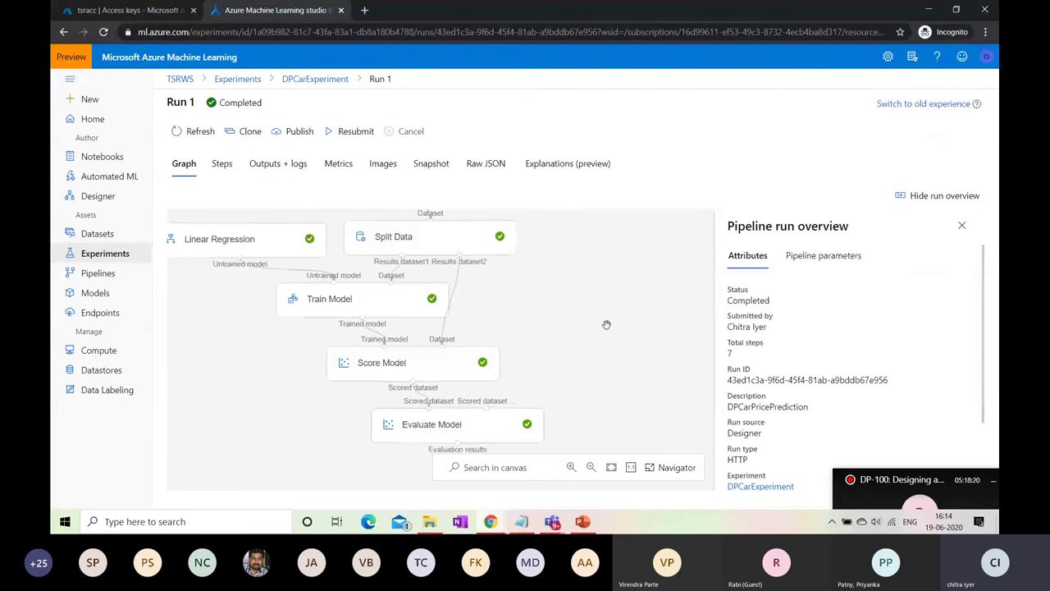
Step: Visualize Score Model's Scored dataset, compare the price column with Scored Labels across the rows, and close the visualization
left_click(418, 369)
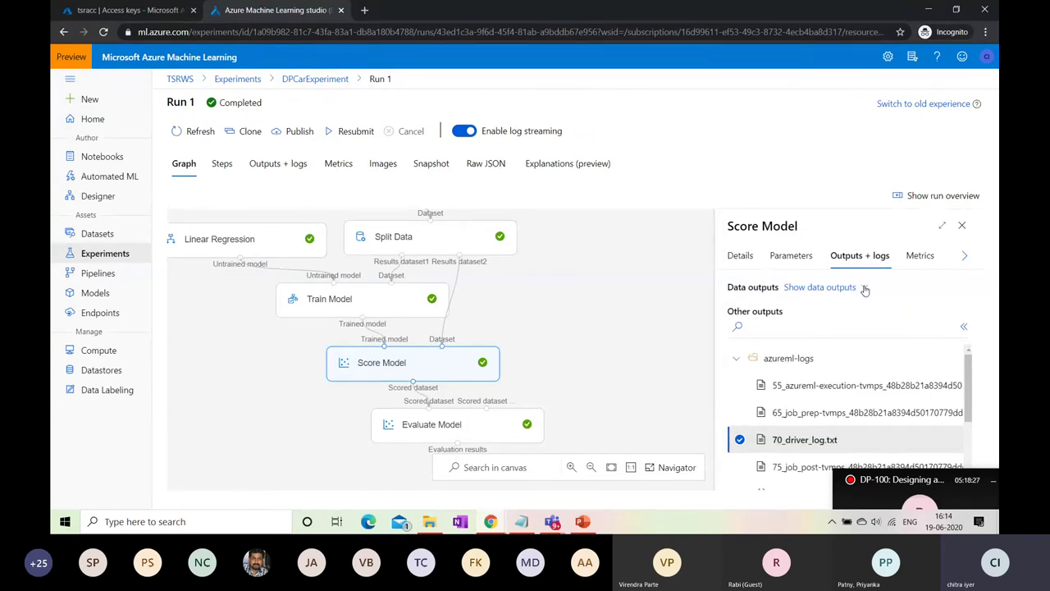
left_click(864, 288)
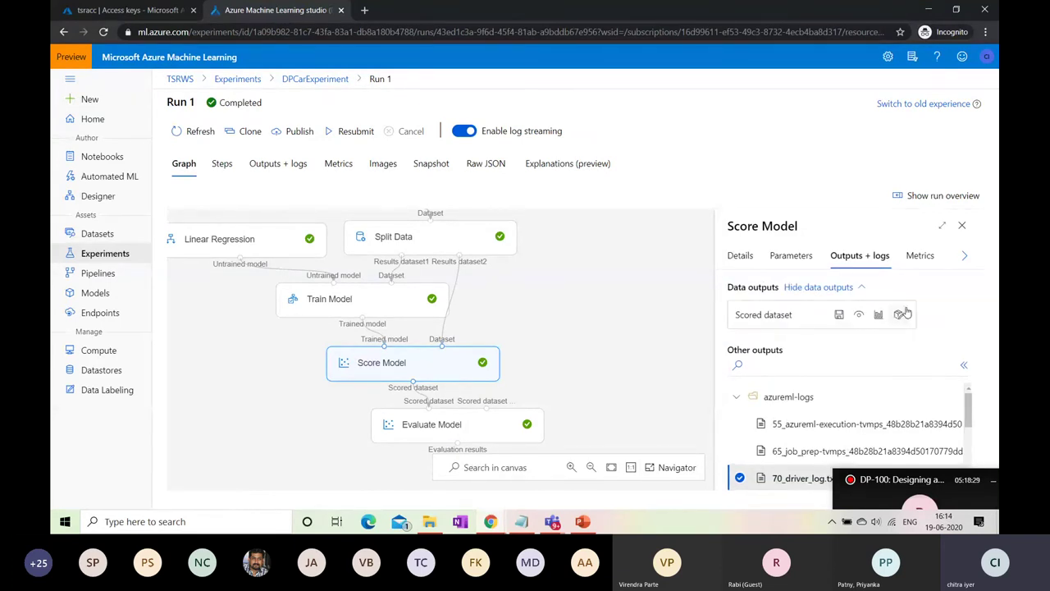
left_click(878, 315)
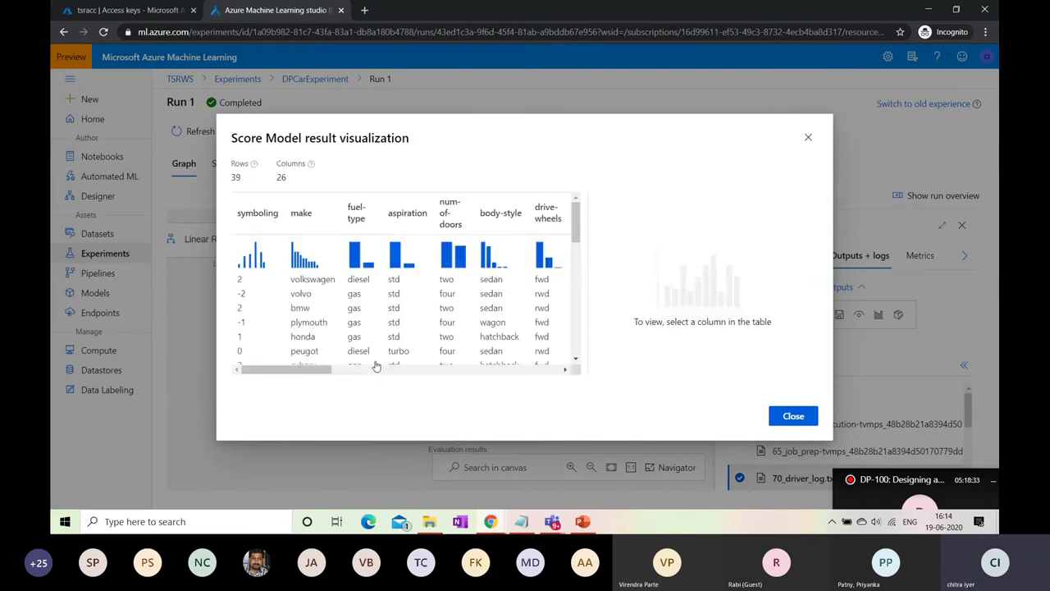
left_click_drag(312, 369, 574, 402)
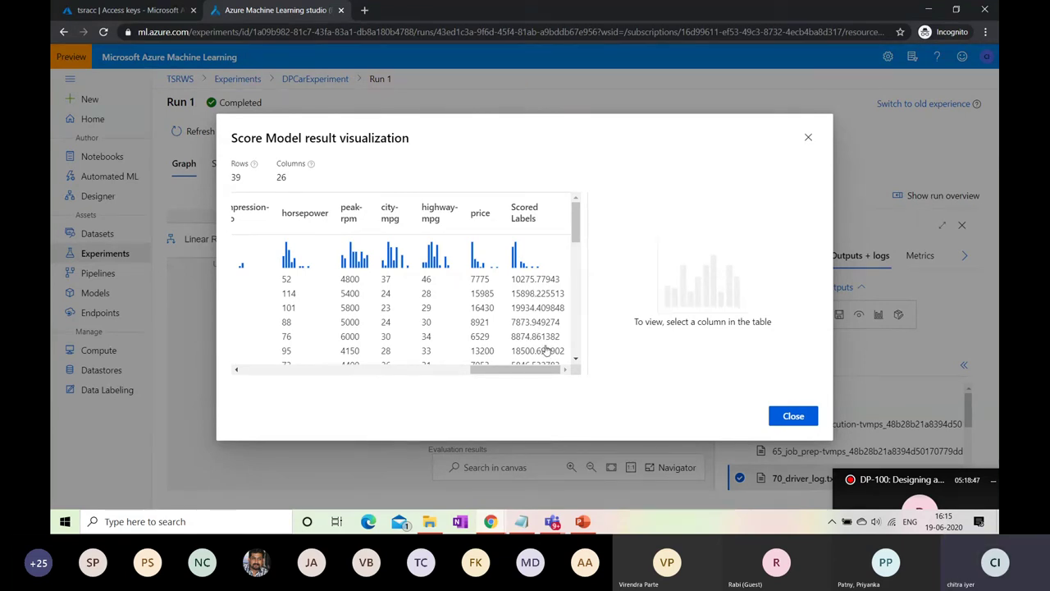
scroll(541, 348, "down", 5)
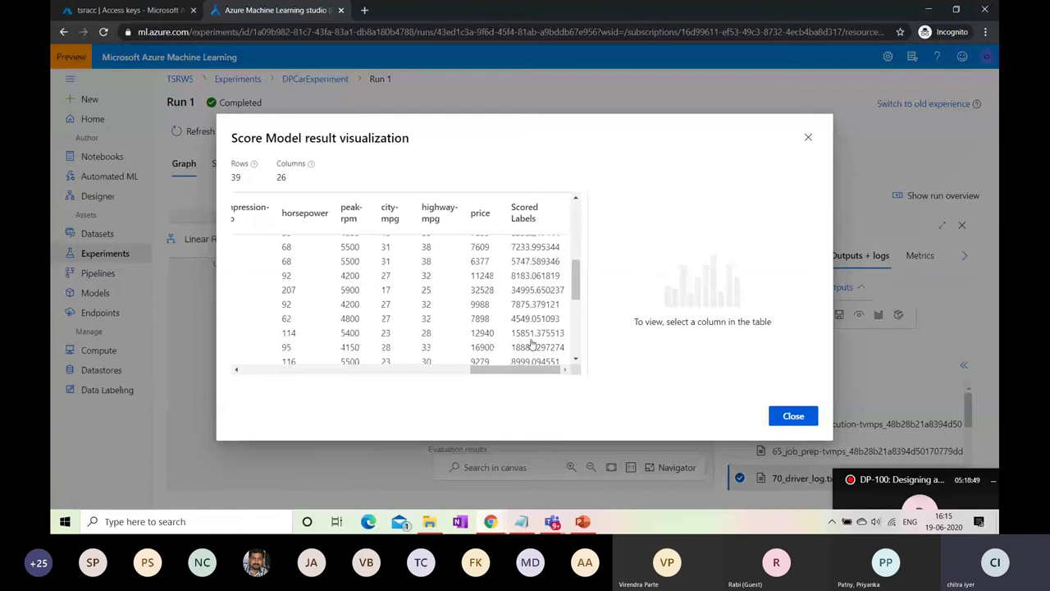
scroll(532, 345, "up", 5)
scroll(541, 340, "down", 8)
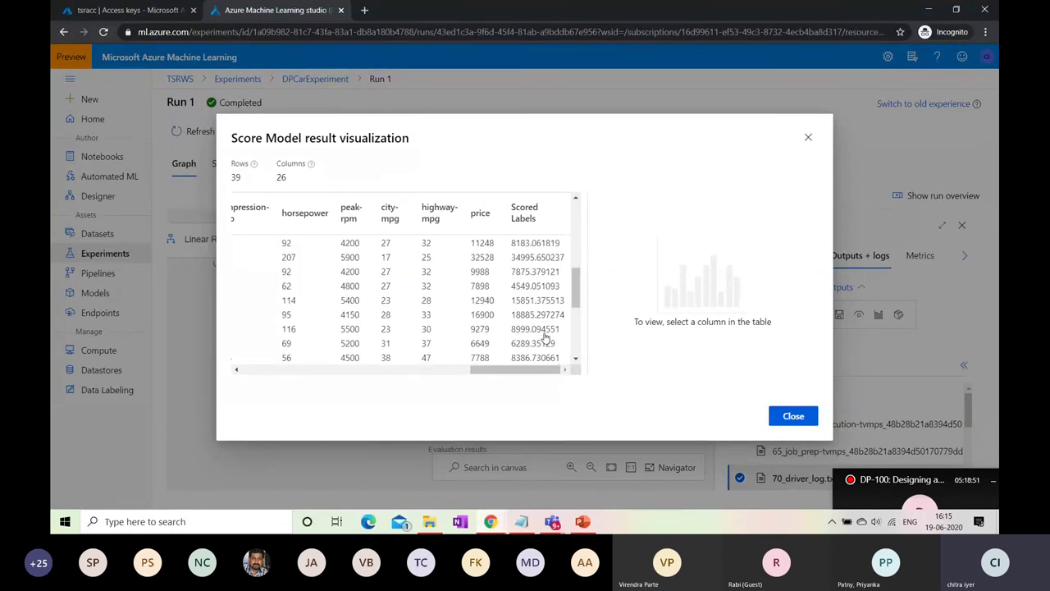
scroll(548, 335, "down", 3)
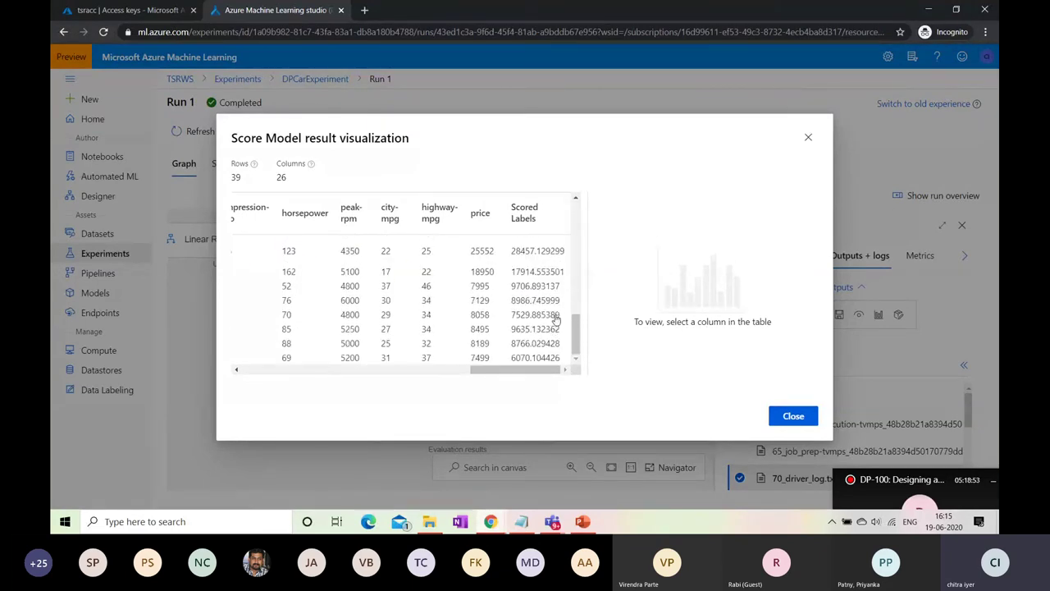
scroll(566, 339, "up", 5)
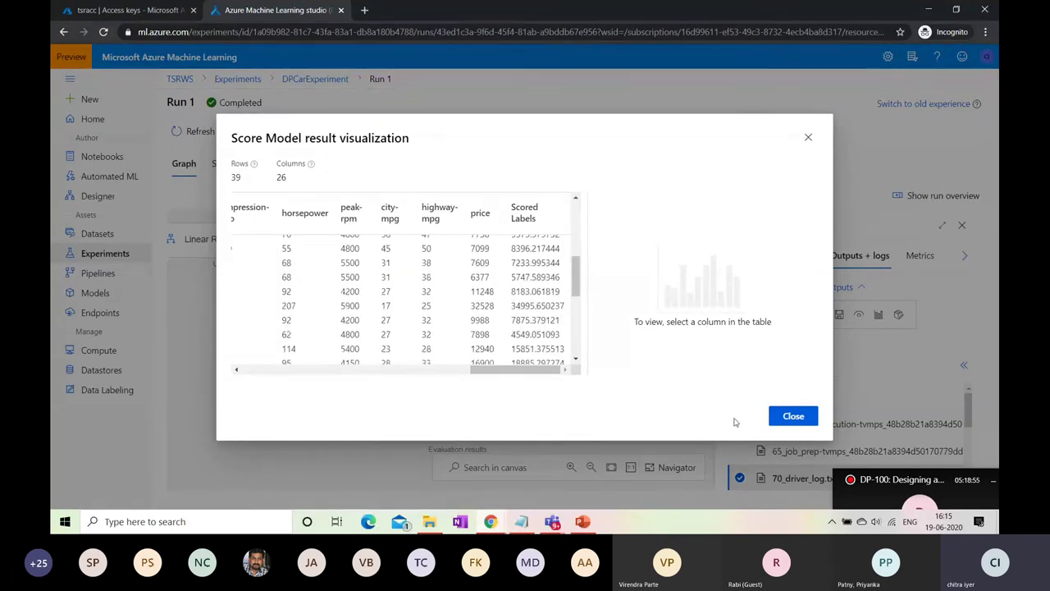
left_click(795, 416)
Step: Visualize Evaluate Model's Evaluation results and examine the error metrics through Coefficient_of_Determination
scroll(558, 387, "down", 2)
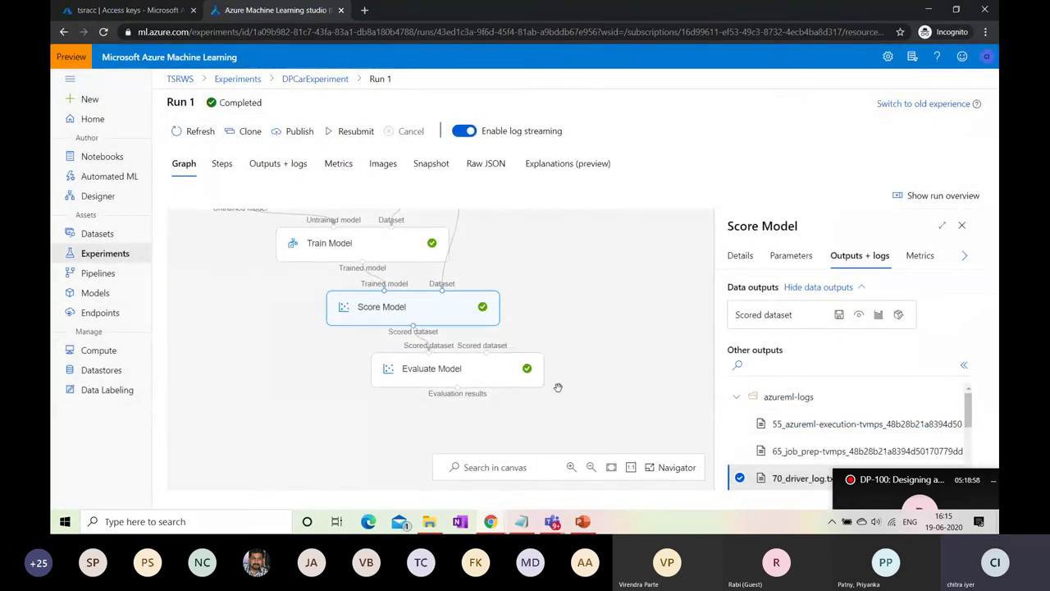
left_click(523, 383)
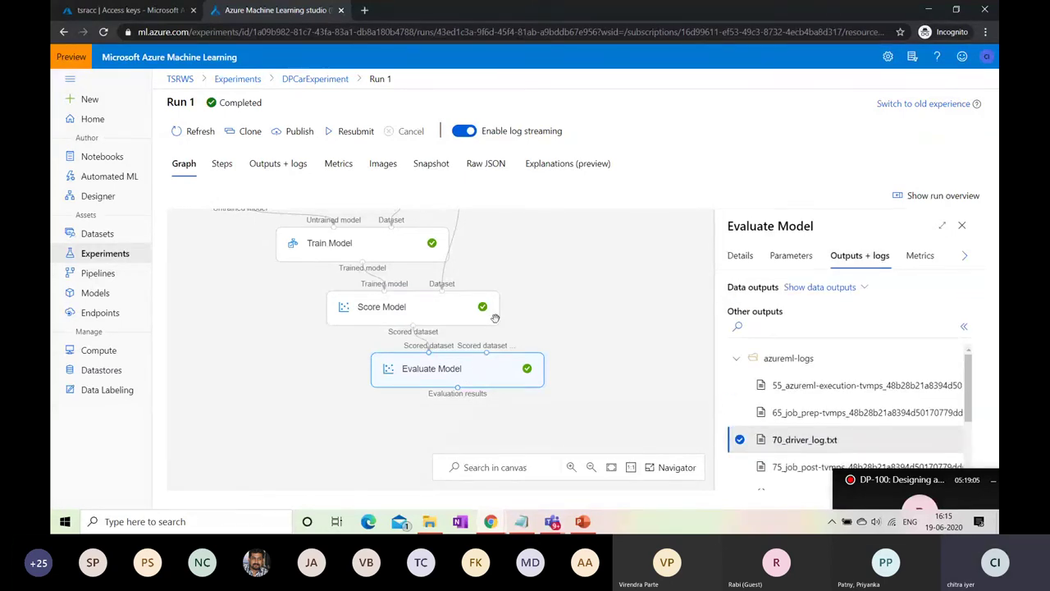
left_click(853, 289)
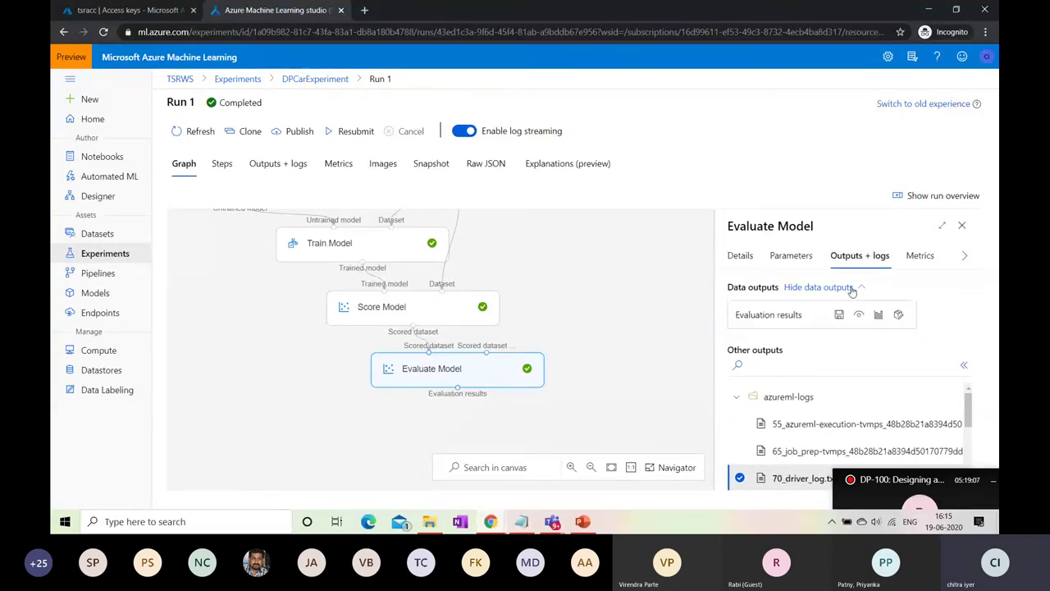
left_click(878, 314)
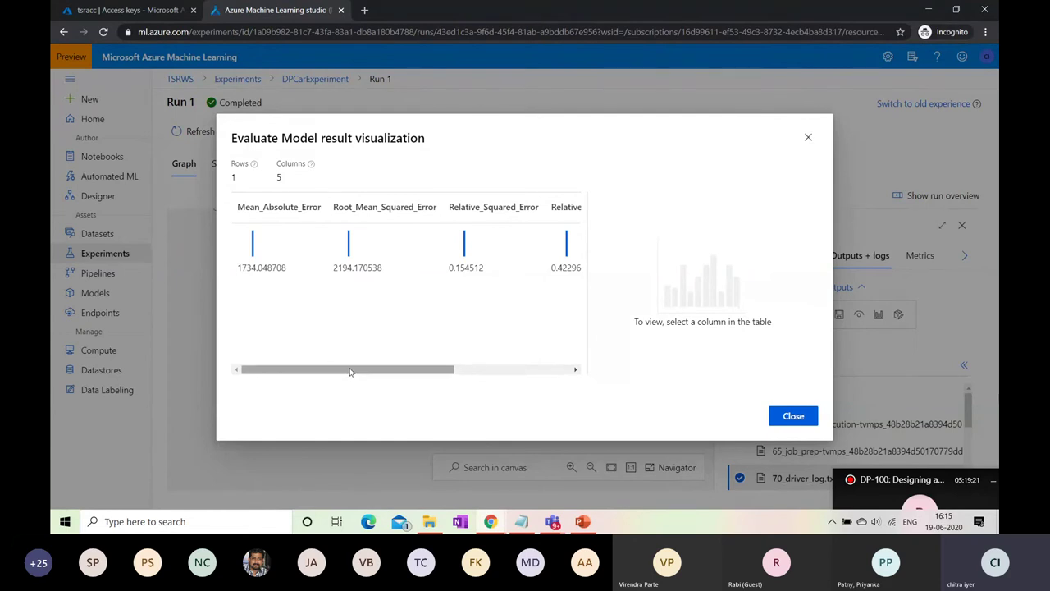
left_click_drag(350, 372, 544, 354)
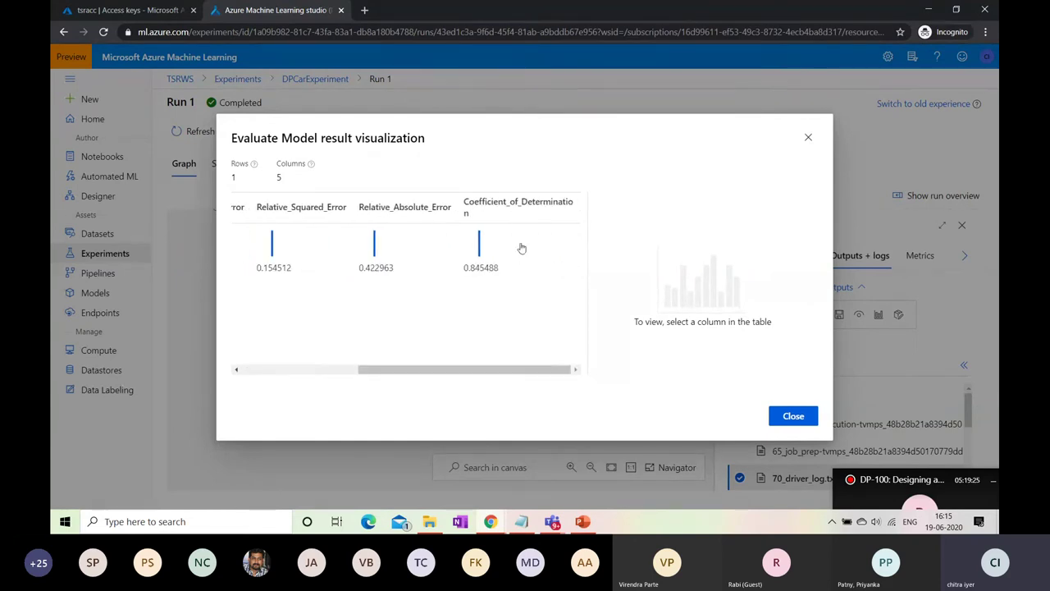